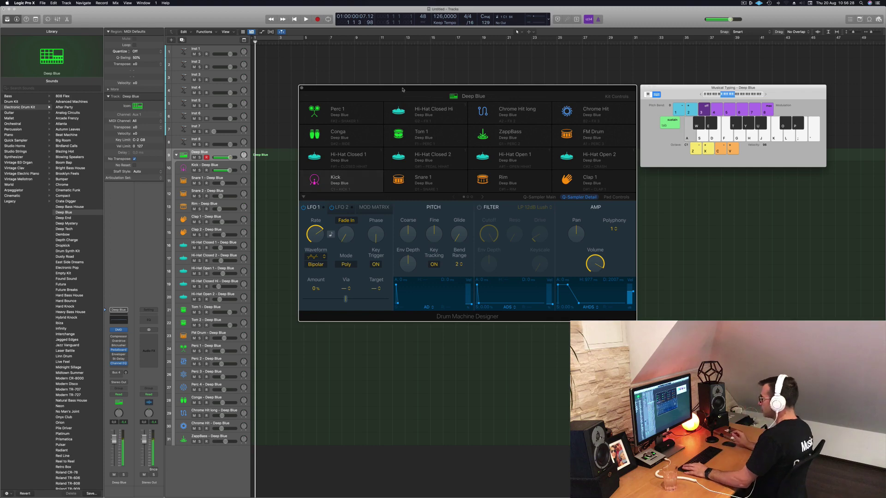
# Audition the kick, reposition the Drum Machine Designer window, and record a one-bar pattern of four kick hits on the Deep Blue track
pyautogui.press('a')
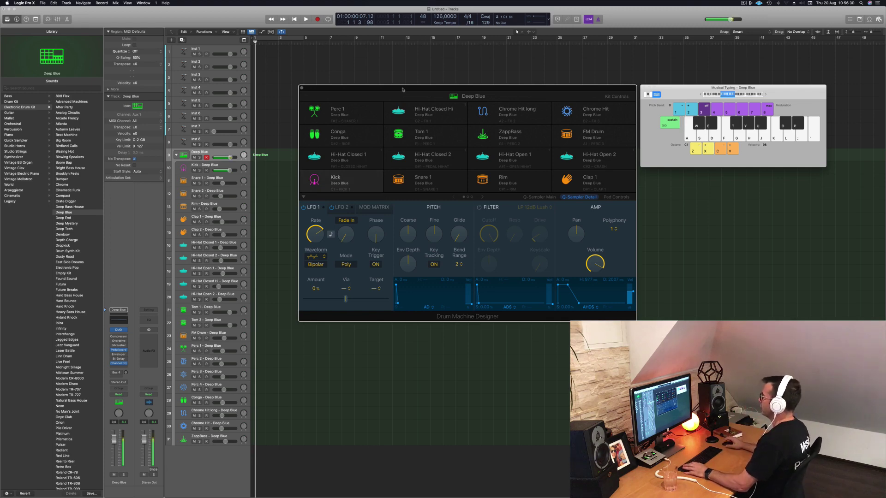
pyautogui.moveTo(403, 89); pyautogui.dragTo(426, 139)
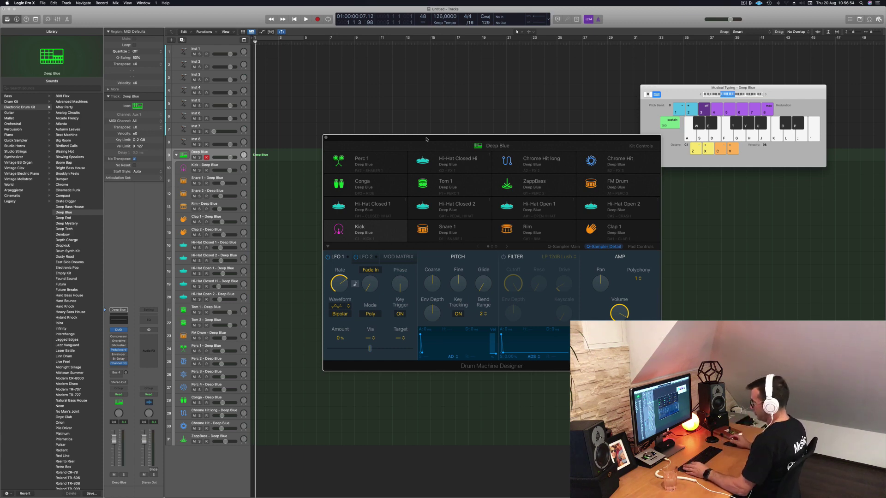
pyautogui.press('a')
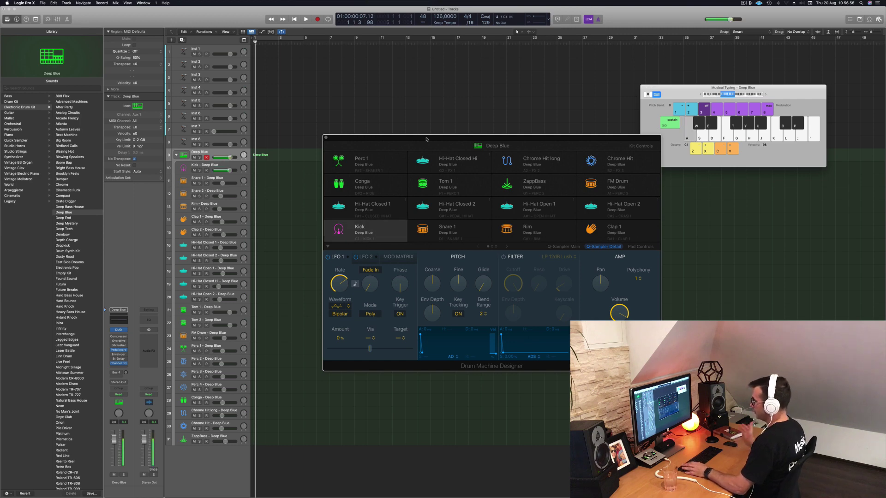
pyautogui.press('r')
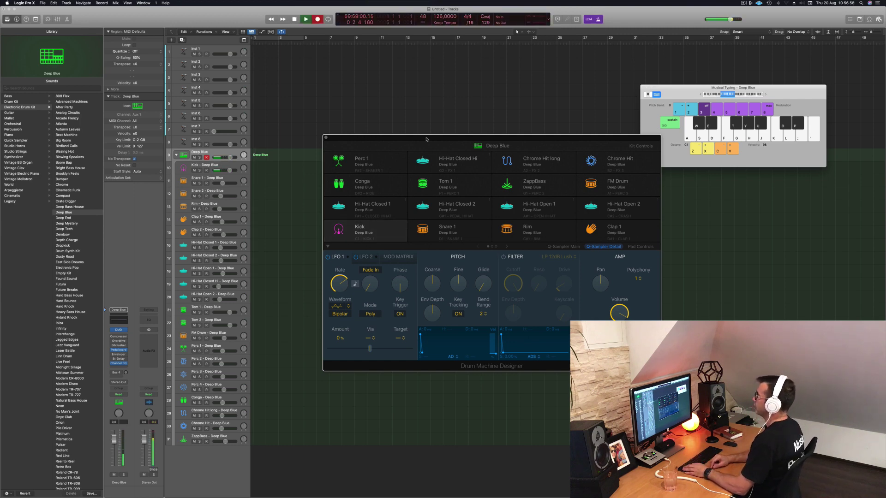
pyautogui.press('a')
pyautogui.press('a')
pyautogui.press('a')
pyautogui.press('a')
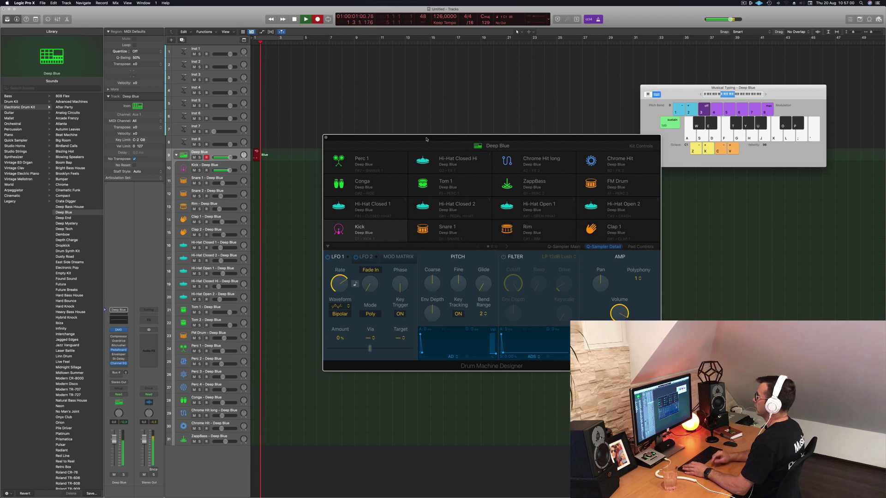
pyautogui.press('space')
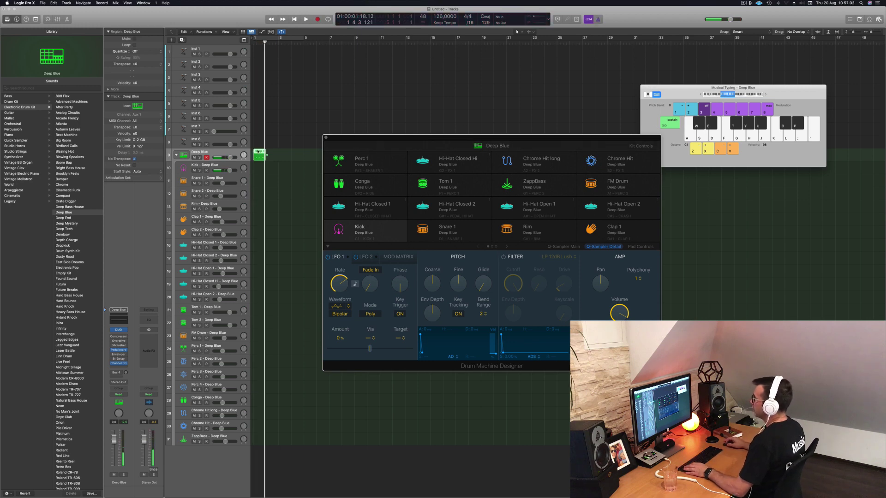
# Move the recorded region onto the Kick track and quantize all its notes to 1/16 Note
pyautogui.moveTo(257, 159); pyautogui.dragTo(259, 169)
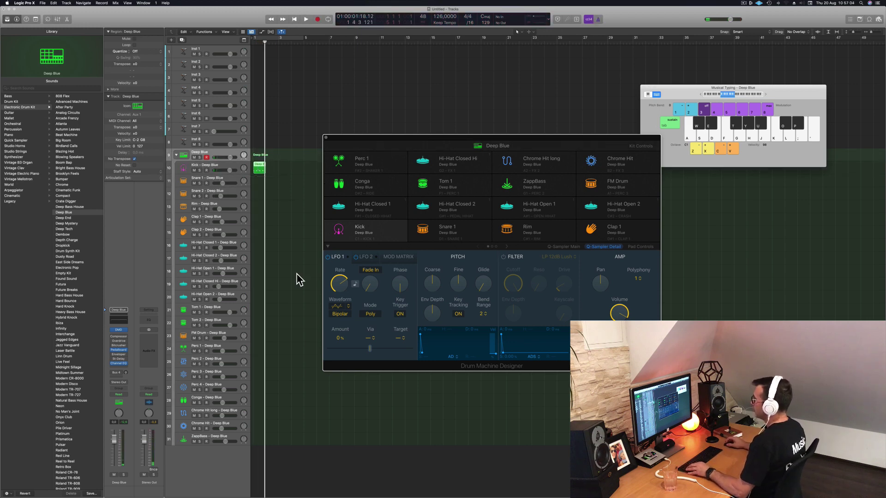
pyautogui.doubleClick(259, 167)
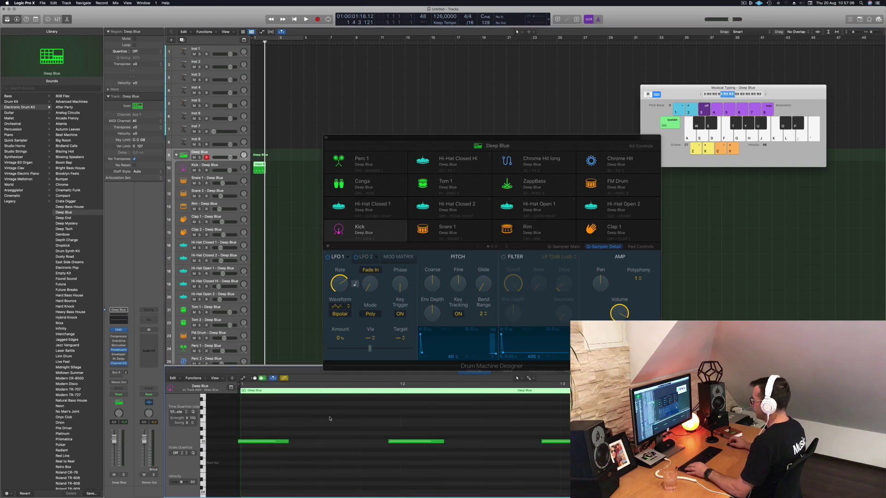
pyautogui.keyDown('ctrl'); pyautogui.keyDown('alt'); pyautogui.click(332, 427); pyautogui.keyUp('alt'); pyautogui.keyUp('ctrl')
pyautogui.press('super+a')
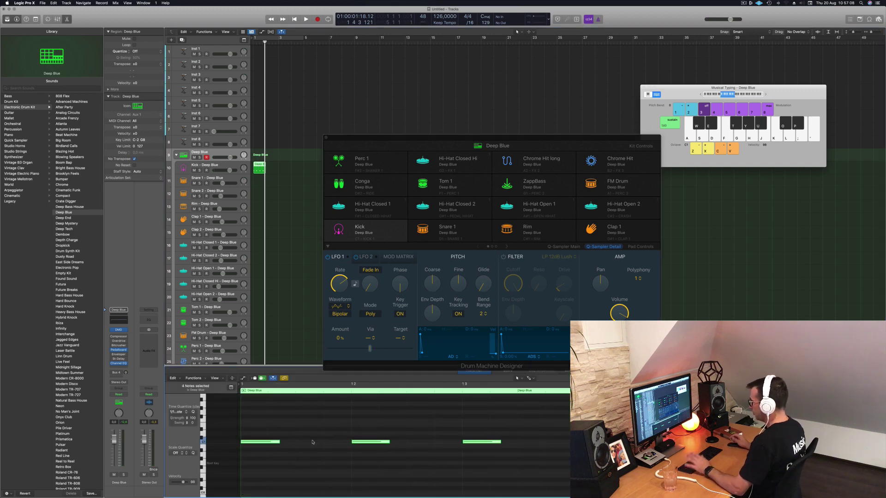
pyautogui.press('space')
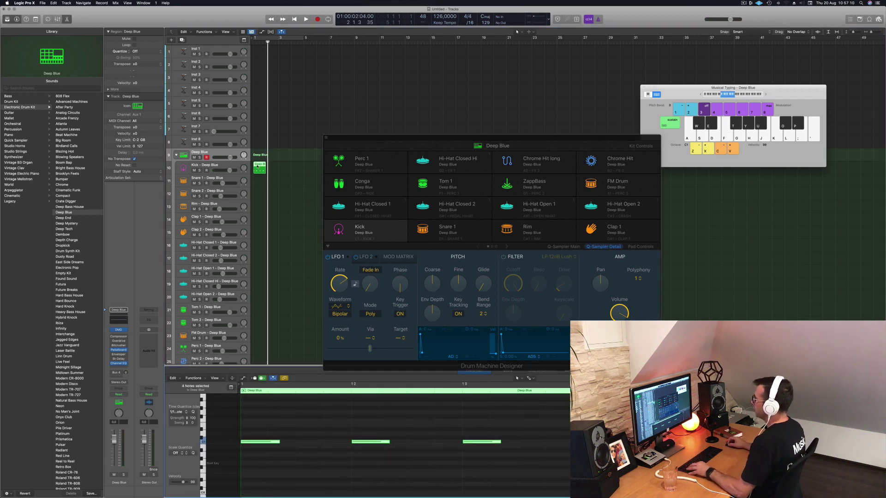
# Duplicate the one-bar kick region to fill bars 1 to 4, and turn on a cycle over them for playback
pyautogui.moveTo(258, 167); pyautogui.dragTo(279, 168)
pyautogui.keyDown('shift'); pyautogui.click(258, 167); pyautogui.keyUp('shift')
pyautogui.click(285, 38)
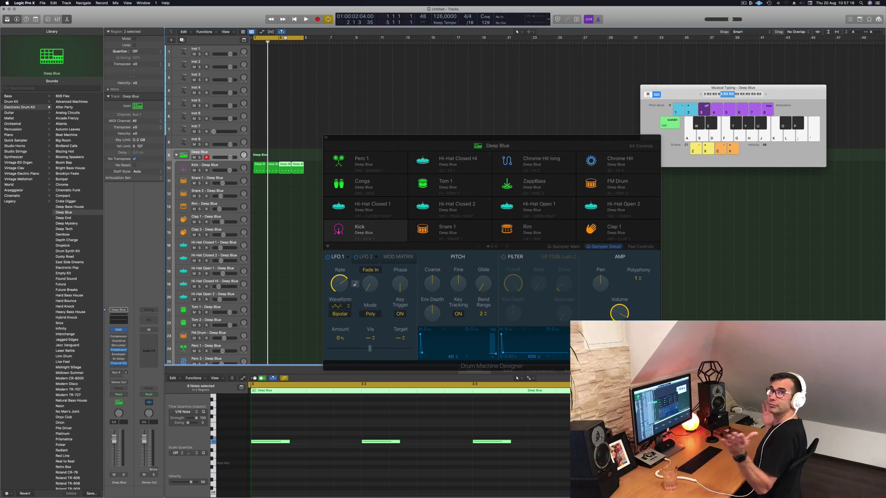
pyautogui.press('space')
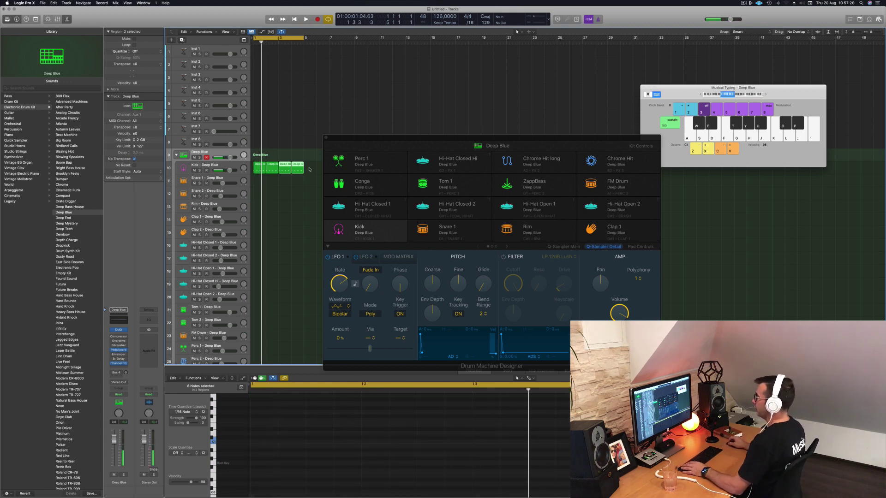
# Transpose the notes of all four kick regions down five semitones and play the result
pyautogui.moveTo(311, 170); pyautogui.dragTo(255, 164)
pyautogui.press('e')
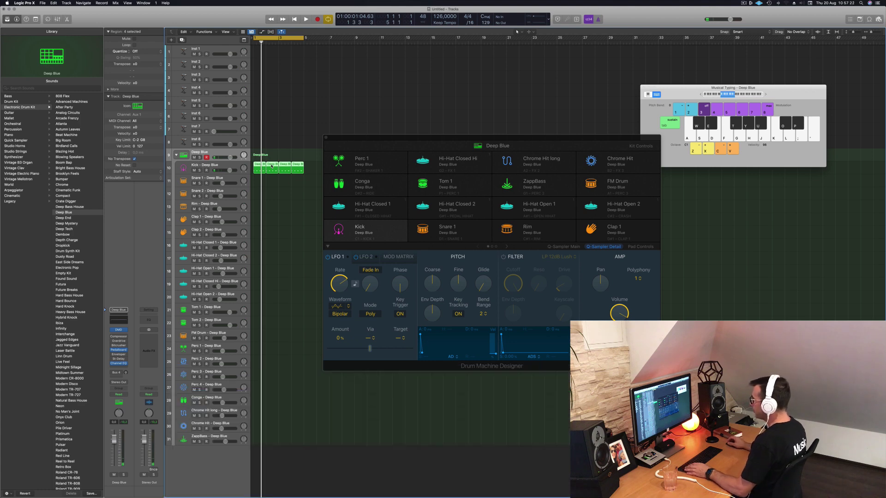
pyautogui.press('e')
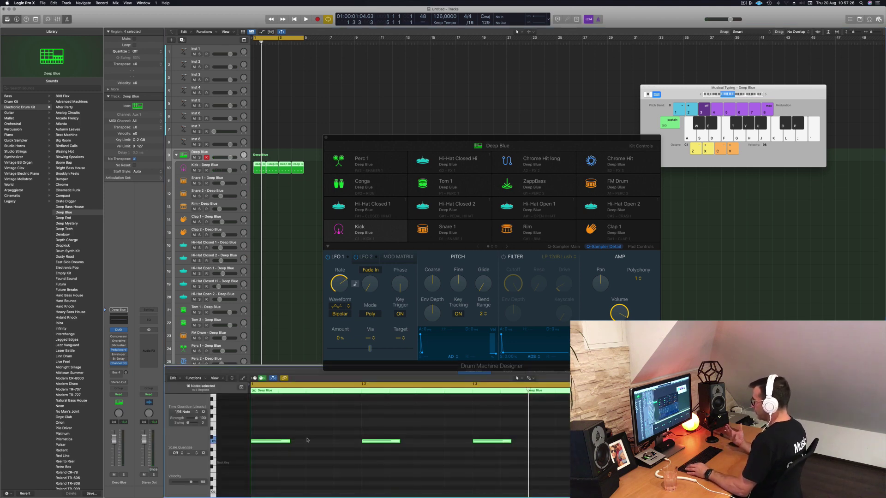
pyautogui.hotkey('alt', 'Down')
pyautogui.hotkey('alt', 'Down')
pyautogui.hotkey('alt', 'Down')
pyautogui.hotkey('alt', 'Down')
pyautogui.hotkey('alt', 'Down')
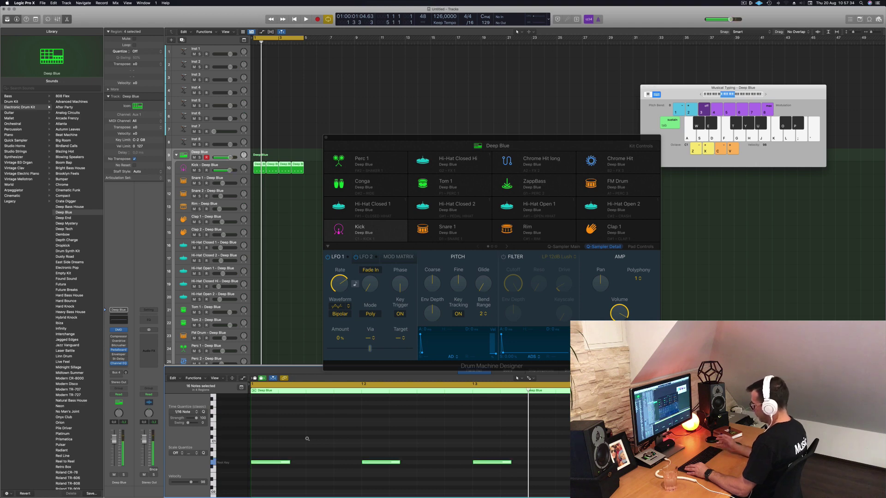
pyautogui.press('space')
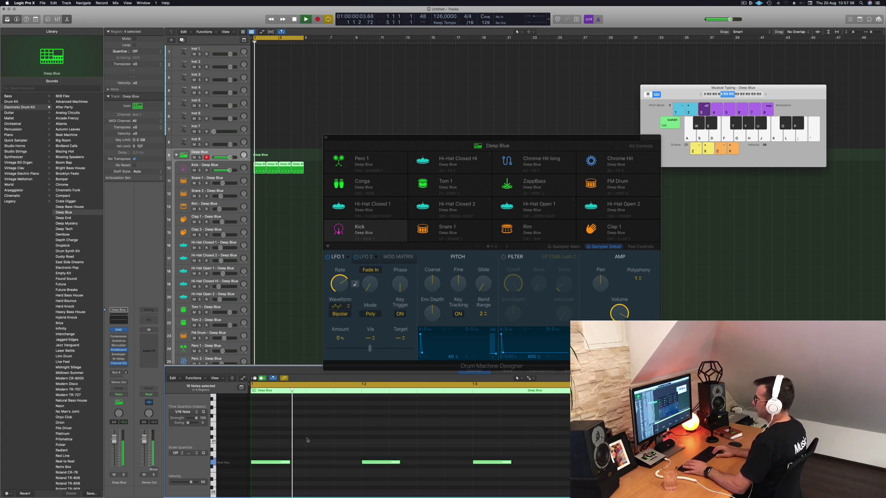
pyautogui.press('space')
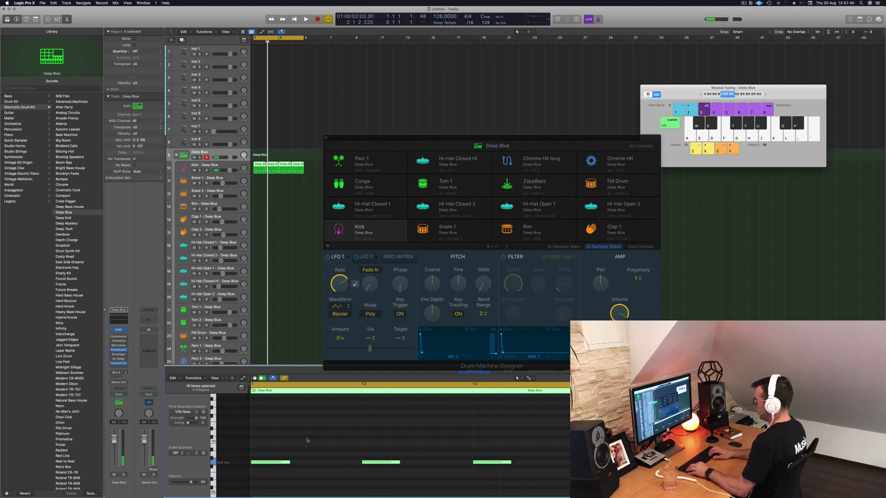
# Try the kick notes one octave higher during playback, and bring them back down an octave
pyautogui.hotkey('alt', 'shift', 'Up')
pyautogui.press('space')
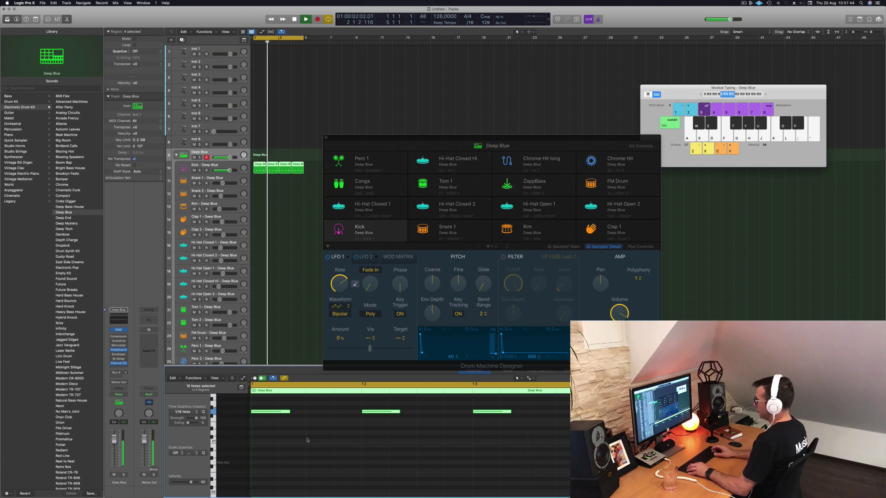
pyautogui.hotkey('alt', 'shift', 'Down')
pyautogui.press('space')
pyautogui.press('space')
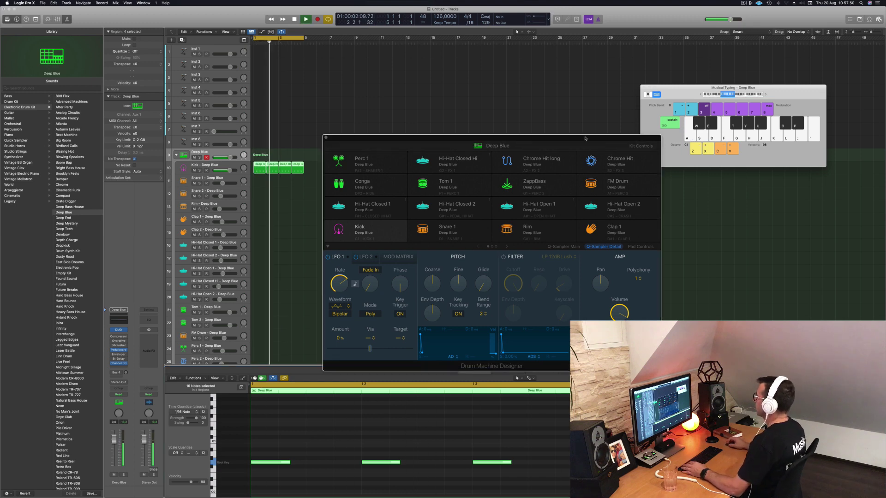
# Show the kick's waveform in Q-Sampler Main, add a long fade-out and set the sample end to 0.957 s
pyautogui.moveTo(577, 141); pyautogui.dragTo(653, 151)
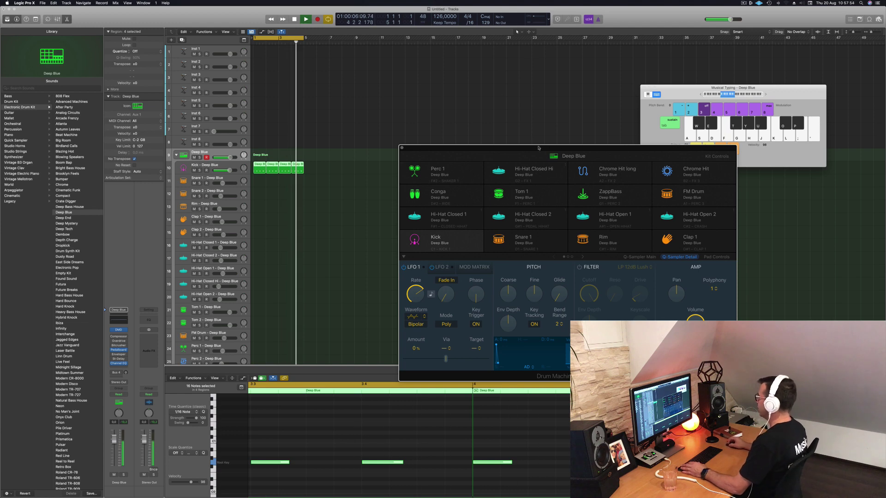
pyautogui.moveTo(461, 148); pyautogui.dragTo(441, 75)
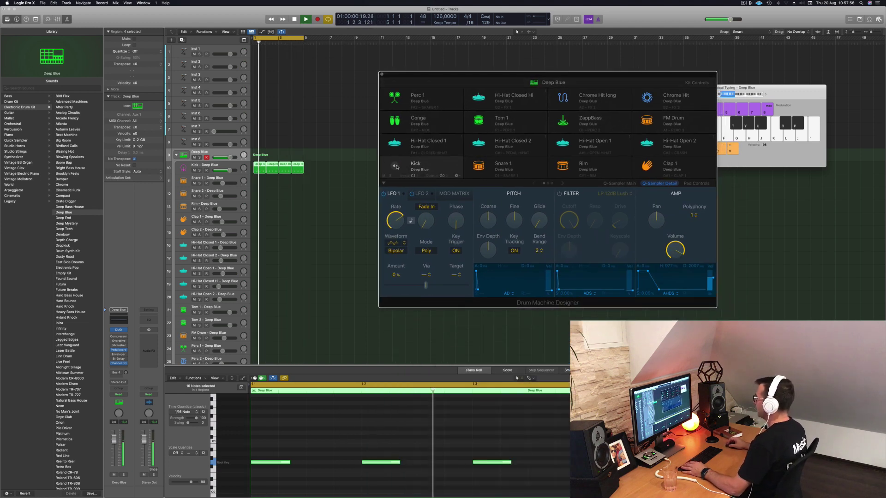
pyautogui.click(621, 184)
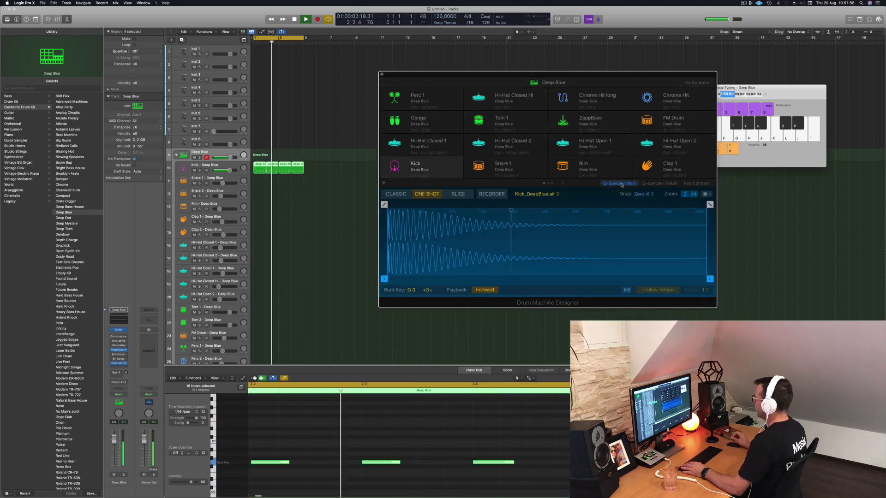
pyautogui.moveTo(709, 205); pyautogui.dragTo(442, 205)
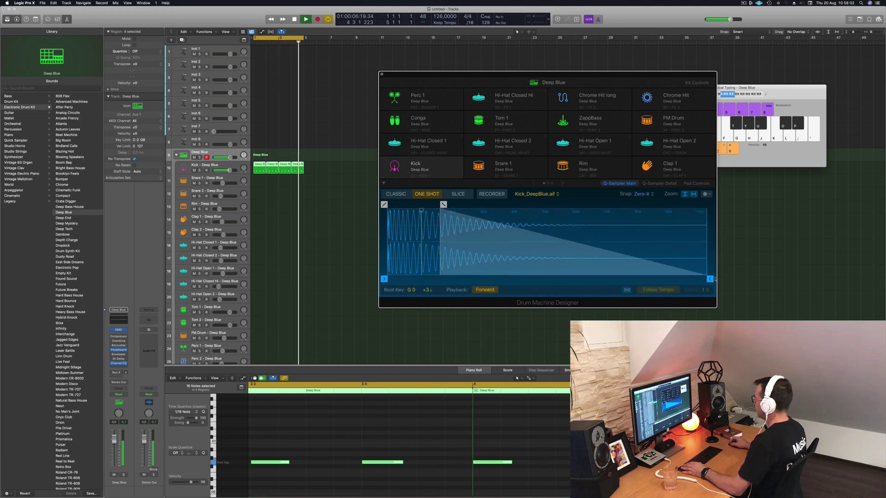
pyautogui.moveTo(710, 279)
pyautogui.mouseDown()
pyautogui.moveTo(666, 280)
pyautogui.moveTo(682, 279)
pyautogui.mouseUp()
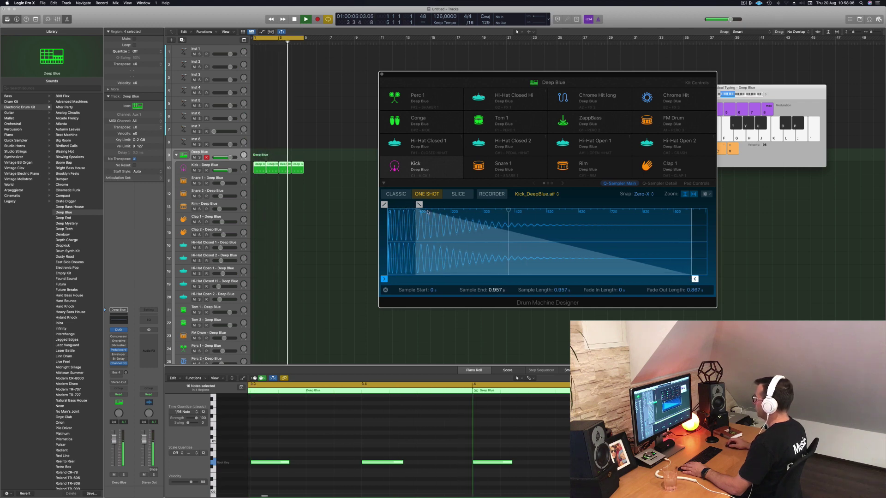
# Try different kick fade-out lengths during playback, ending at 0.837 s, with the sample start at 0 s
pyautogui.moveTo(419, 204); pyautogui.dragTo(413, 204)
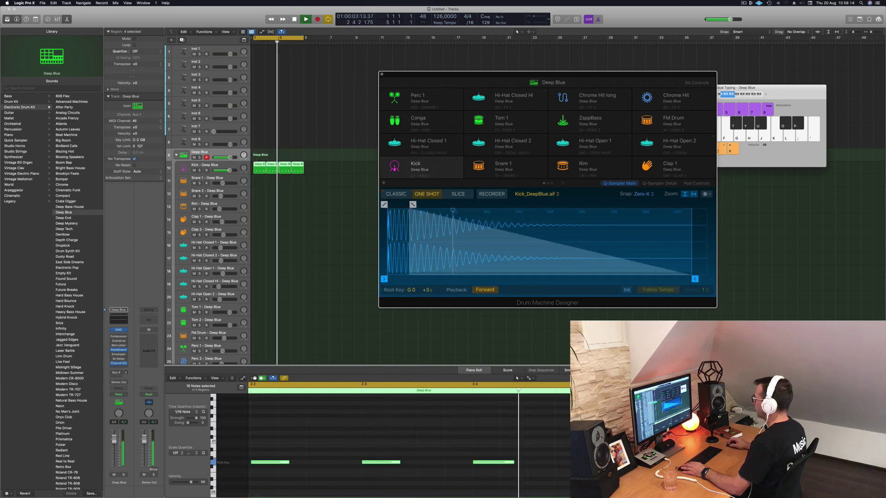
pyautogui.moveTo(413, 205)
pyautogui.mouseDown()
pyautogui.moveTo(554, 205)
pyautogui.moveTo(425, 211)
pyautogui.mouseUp()
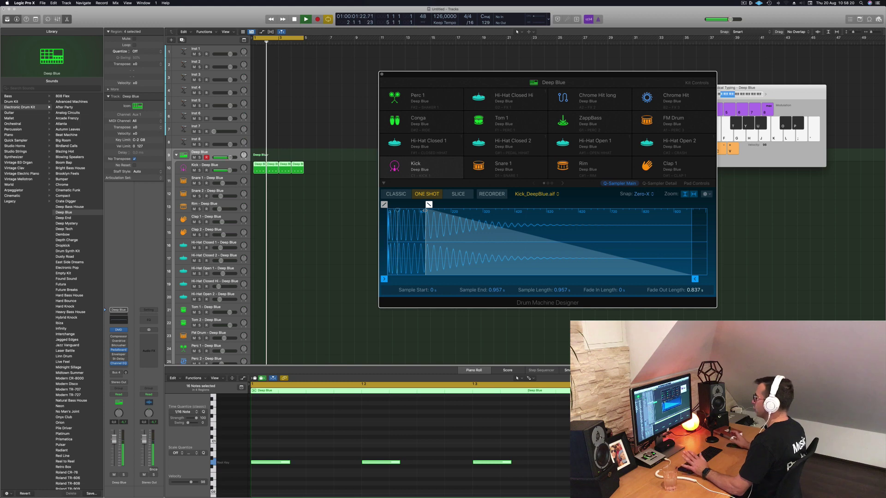
pyautogui.moveTo(425, 211)
pyautogui.mouseDown()
pyautogui.moveTo(414, 206)
pyautogui.moveTo(490, 205)
pyautogui.moveTo(429, 204)
pyautogui.mouseUp()
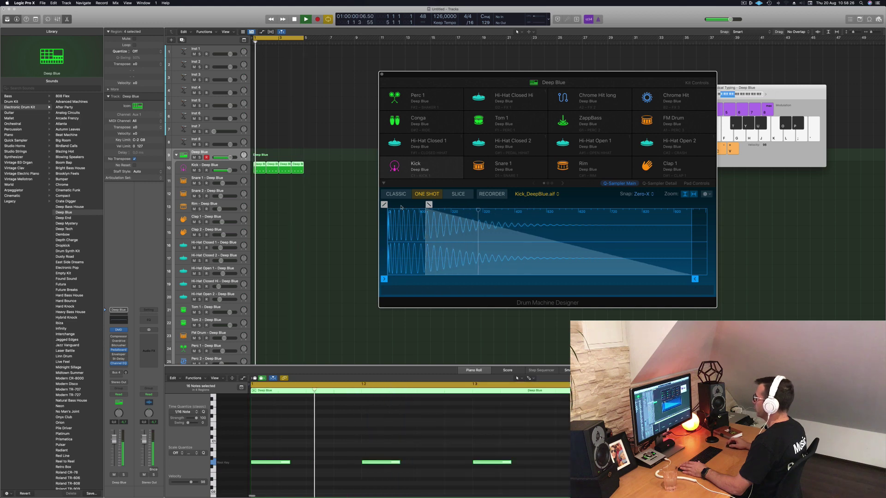
pyautogui.moveTo(384, 279)
pyautogui.mouseDown()
pyautogui.moveTo(395, 281)
pyautogui.moveTo(368, 281)
pyautogui.mouseUp()
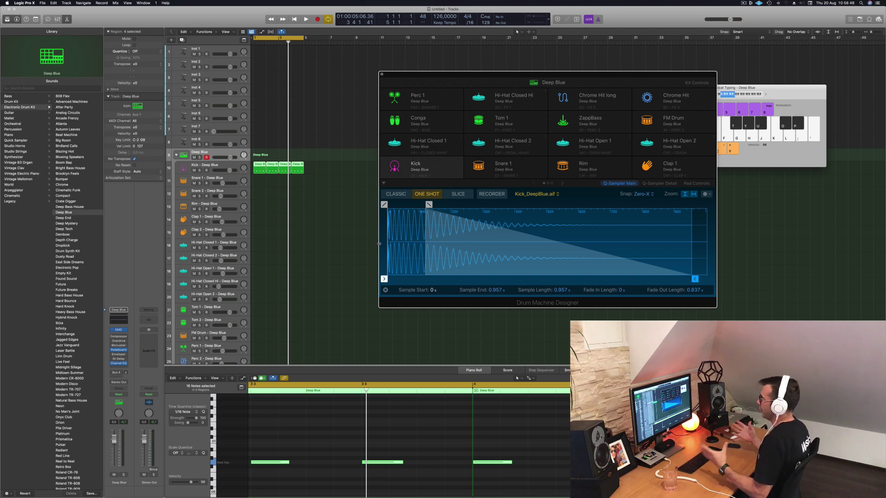
# Shorten the kick sample's fade-out length to 0.017 s while listening to the loop
pyautogui.press('space')
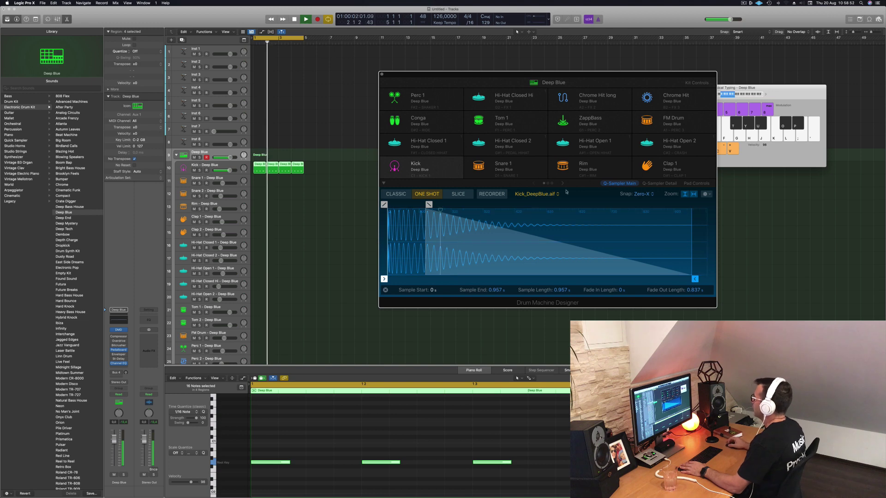
pyautogui.moveTo(429, 204); pyautogui.dragTo(688, 222)
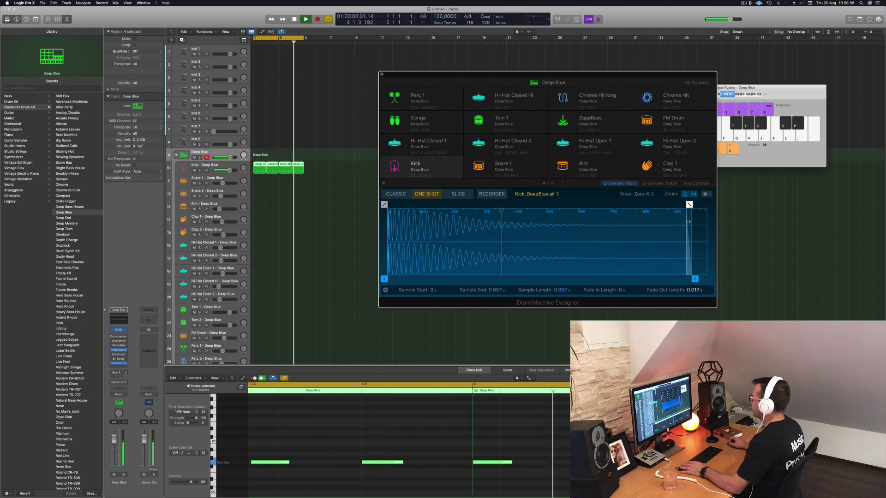
pyautogui.press('space')
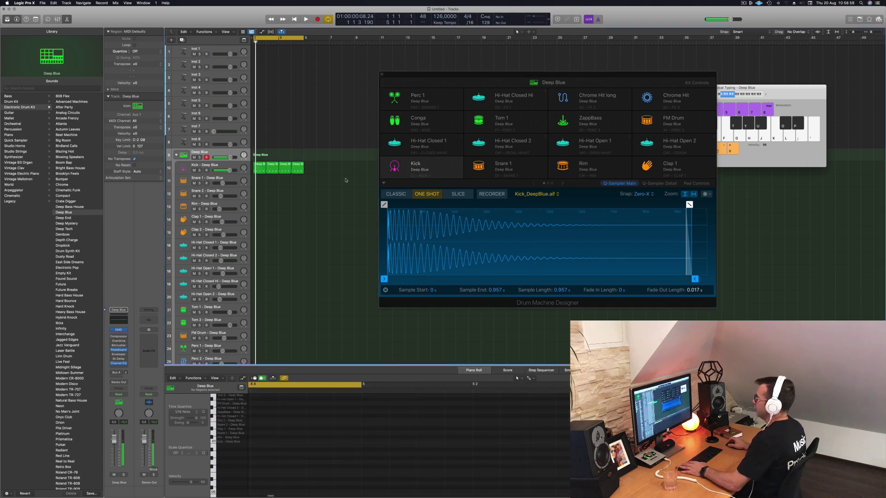
# Copy the first kick region to the Snare 1 track and delete its first and third notes
pyautogui.click(259, 167)
pyautogui.moveTo(257, 169)
pyautogui.mouseDown()
pyautogui.moveTo(262, 286)
pyautogui.moveTo(263, 185)
pyautogui.mouseUp()
pyautogui.click(276, 462)
pyautogui.moveTo(459, 479); pyautogui.dragTo(512, 433)
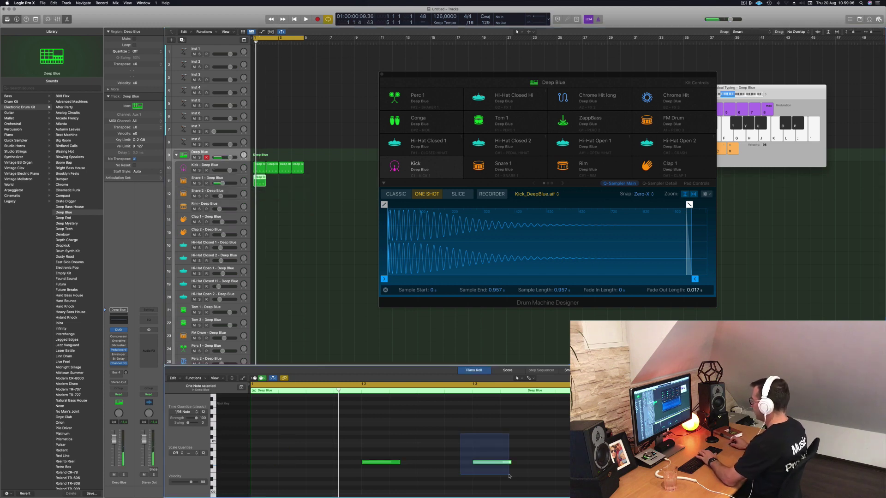
pyautogui.press('Delete')
pyautogui.press('space')
# Duplicate the one-bar Snare 1 region to fill bars 1 to 4 and listen to it with the kick
pyautogui.moveTo(259, 182); pyautogui.dragTo(283, 183)
pyautogui.click(332, 440)
pyautogui.press('space')
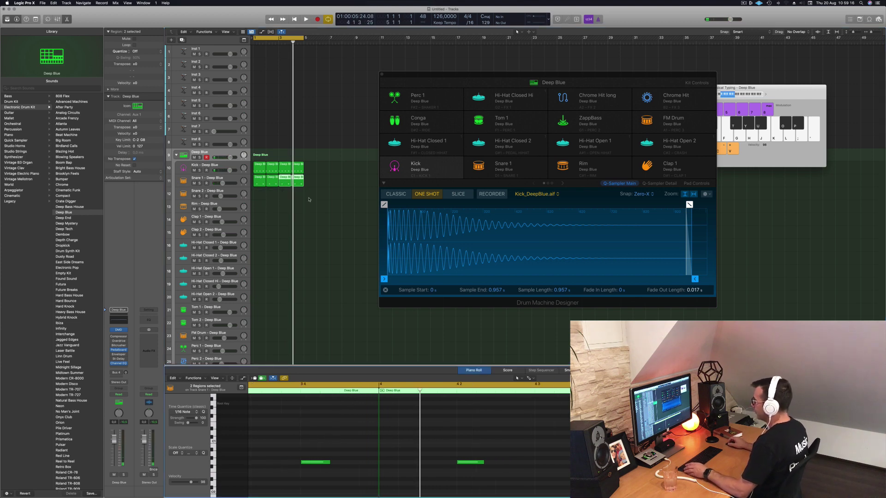
# Select the notes in all four Snare 1 regions and transpose them up eight semitones
pyautogui.click(322, 186)
pyautogui.click(343, 427)
pyautogui.press('super+a')
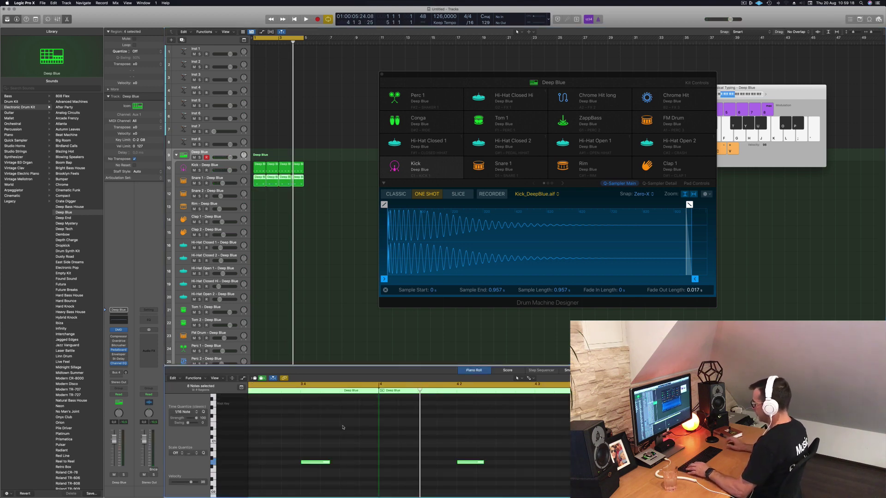
pyautogui.hotkey('alt', 'Up')
pyautogui.hotkey('alt', 'Up')
pyautogui.hotkey('alt', 'Up')
pyautogui.hotkey('alt', 'Up')
pyautogui.hotkey('alt', 'Up')
pyautogui.hotkey('alt', 'Up')
pyautogui.hotkey('alt', 'Up')
pyautogui.hotkey('alt', 'Up')
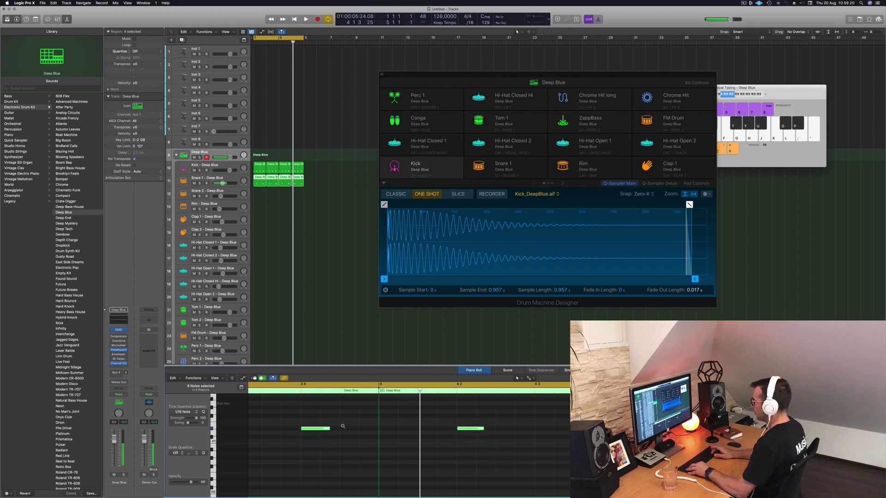
# Try the snare pattern on the Snare 2 track by copying the four Snare 1 regions there, muting Snare 1 and shifting the notes by octaves
pyautogui.press('space')
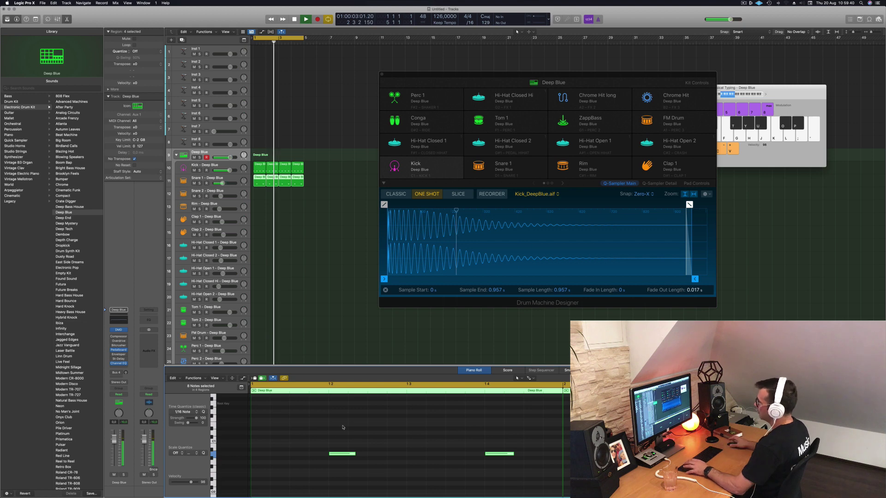
pyautogui.moveTo(259, 179); pyautogui.dragTo(259, 191)
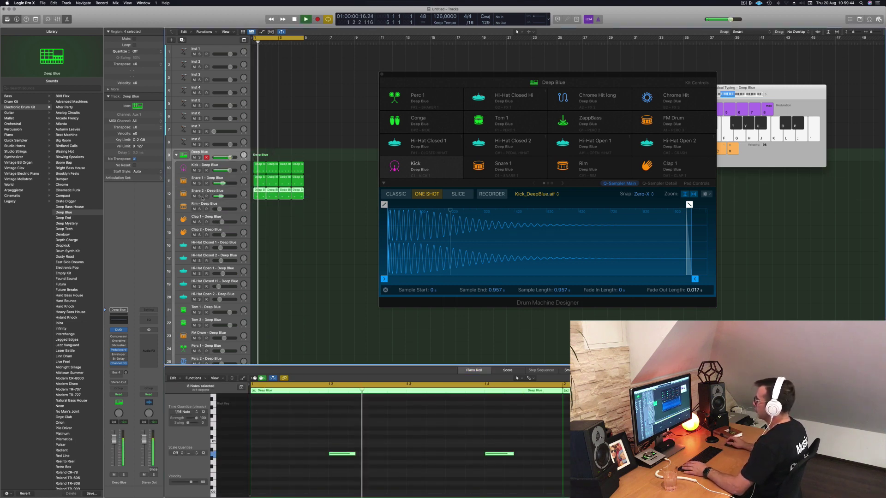
pyautogui.click(194, 183)
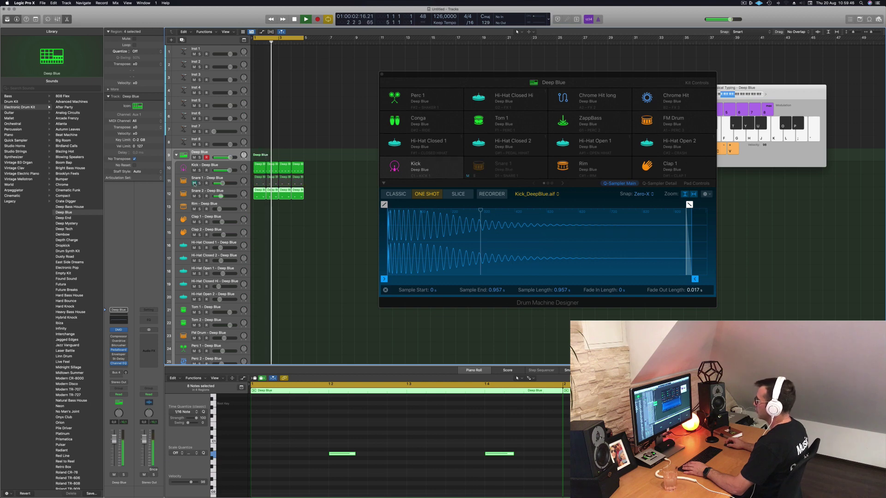
pyautogui.click(213, 194)
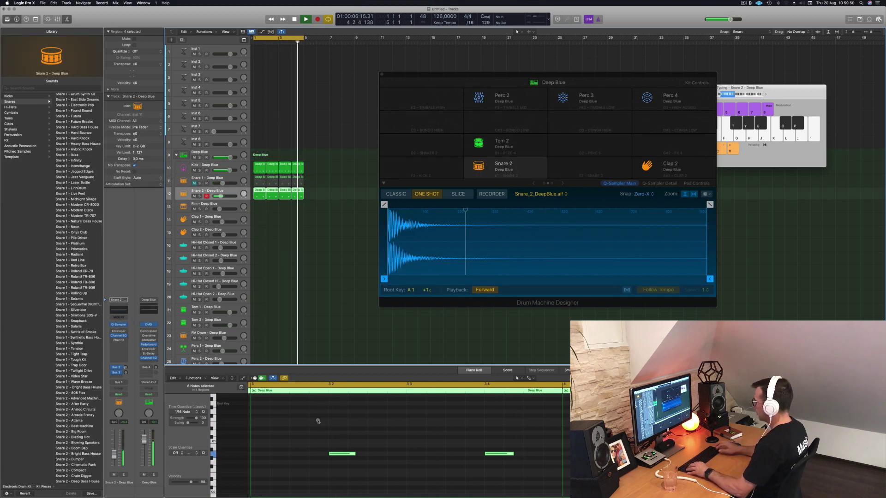
pyautogui.hotkey('shift', 'alt', 'Up')
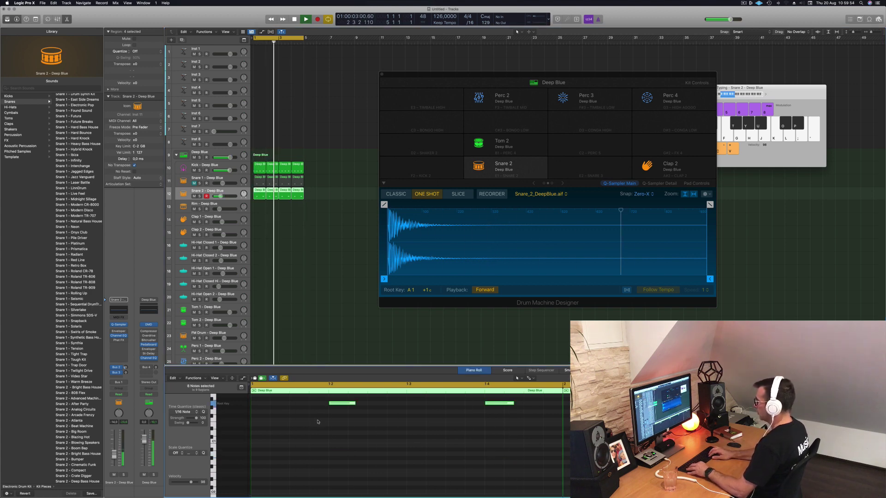
pyautogui.hotkey('shift', 'alt', 'Down')
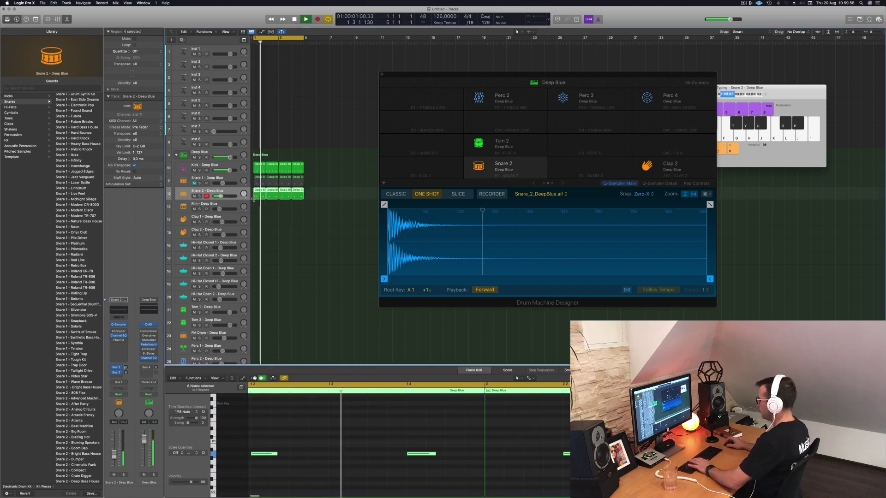
# Delete the copied Snare 2 regions, unmute Snare 1 and make it the selected track again
pyautogui.press('Delete')
pyautogui.click(194, 183)
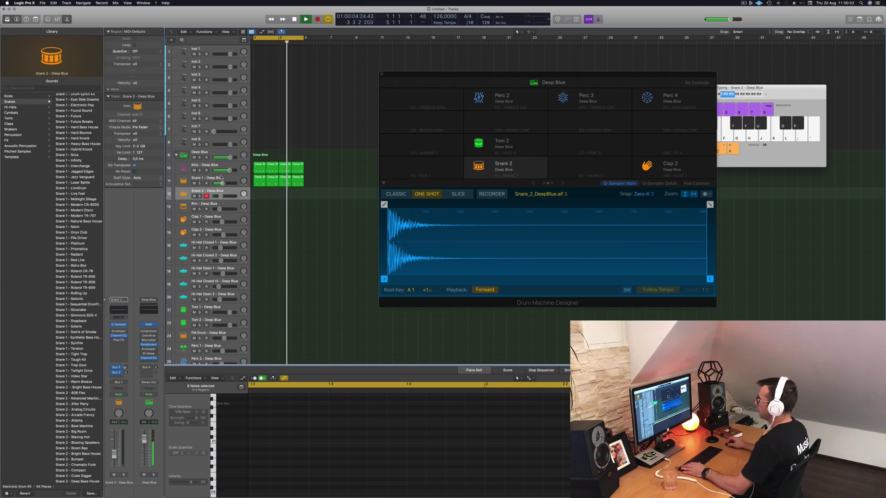
pyautogui.click(221, 177)
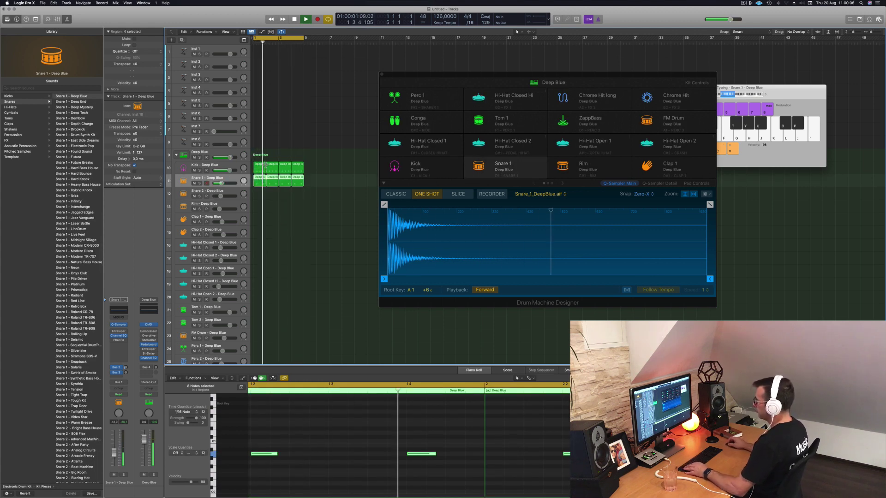
# Copy the first kick region to the Hi-Hat Open 1 track and shift its four notes an eighth note later onto the off-beats
pyautogui.click(257, 167)
pyautogui.moveTo(258, 168); pyautogui.dragTo(260, 274)
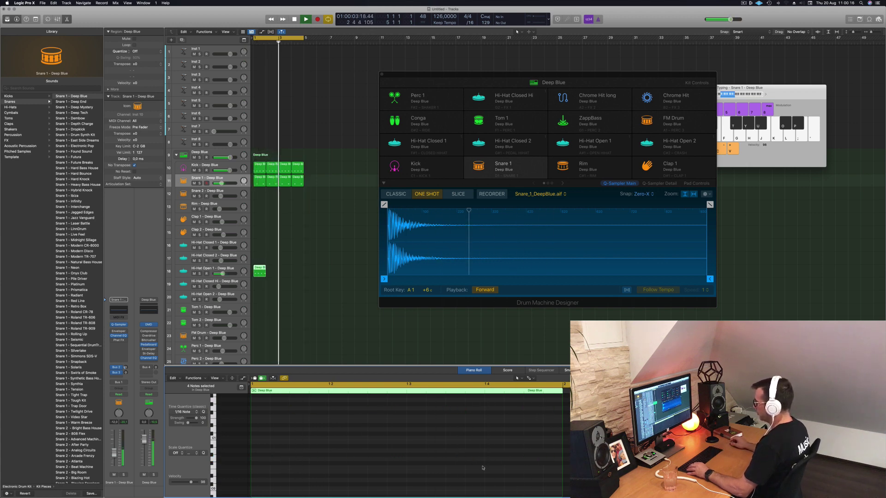
pyautogui.scroll(5, 485, 468)
pyautogui.scroll(-2, 479, 469)
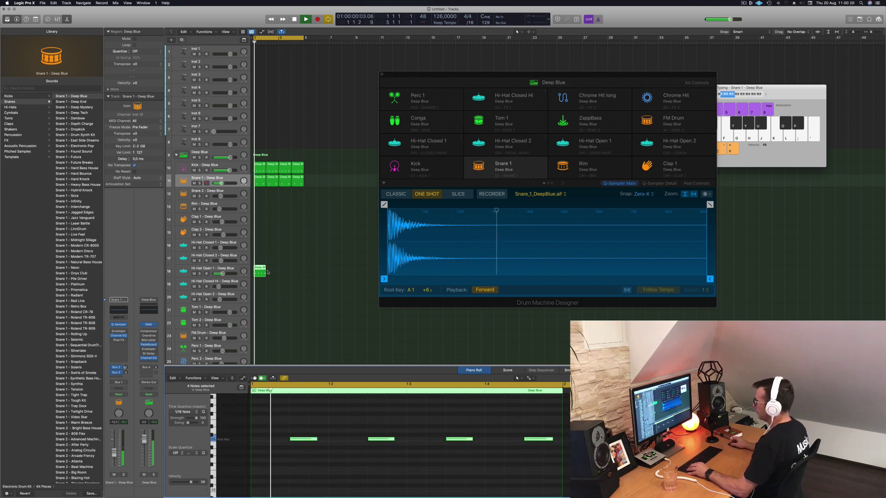
# Duplicate the open hi-hat region to fill bars 1 to 4 and change the track's sound to Hi-Hat Open – Deep Tech
pyautogui.moveTo(257, 268); pyautogui.dragTo(286, 274)
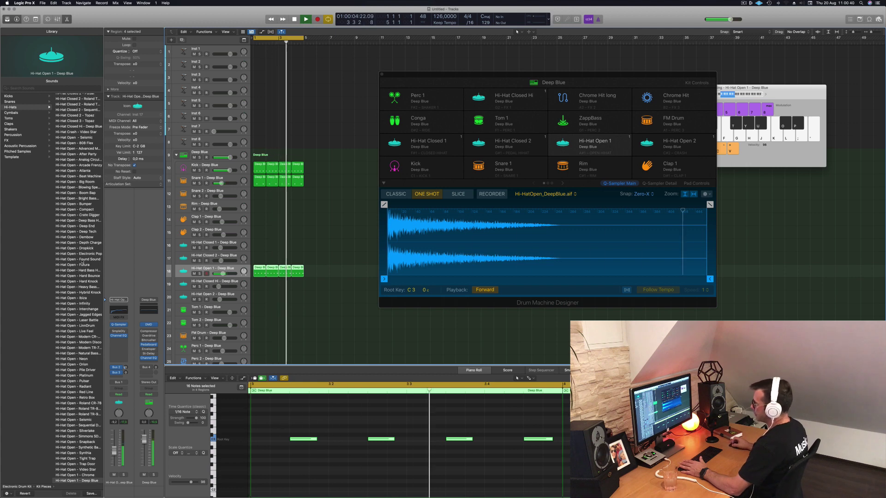
pyautogui.scroll(10, 83, 262)
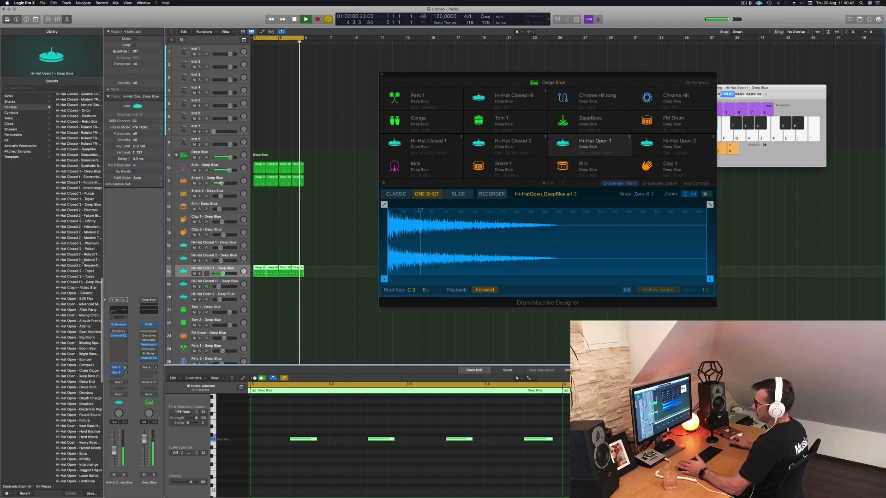
pyautogui.scroll(-4, 81, 261)
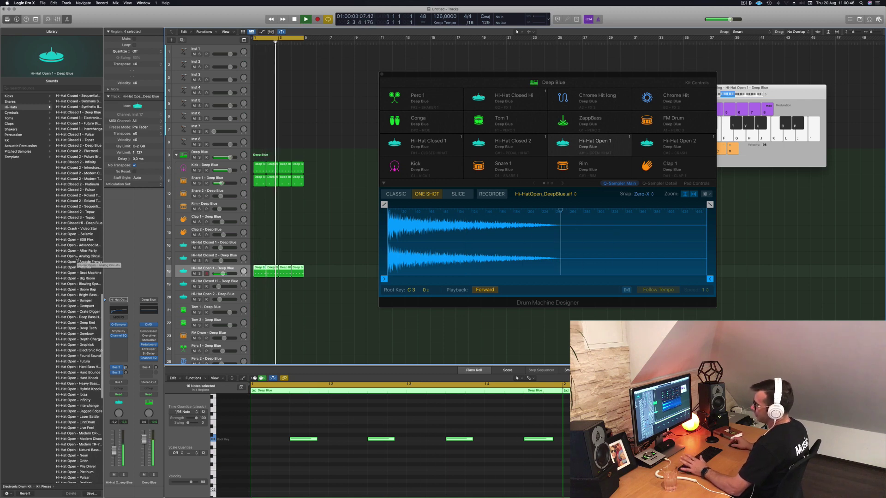
pyautogui.scroll(2, 76, 245)
pyautogui.scroll(3, 75, 228)
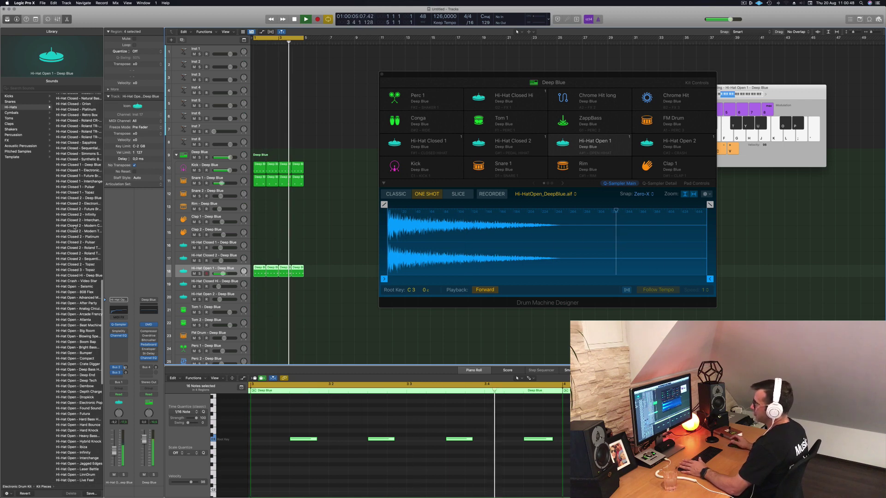
pyautogui.scroll(-5, 74, 240)
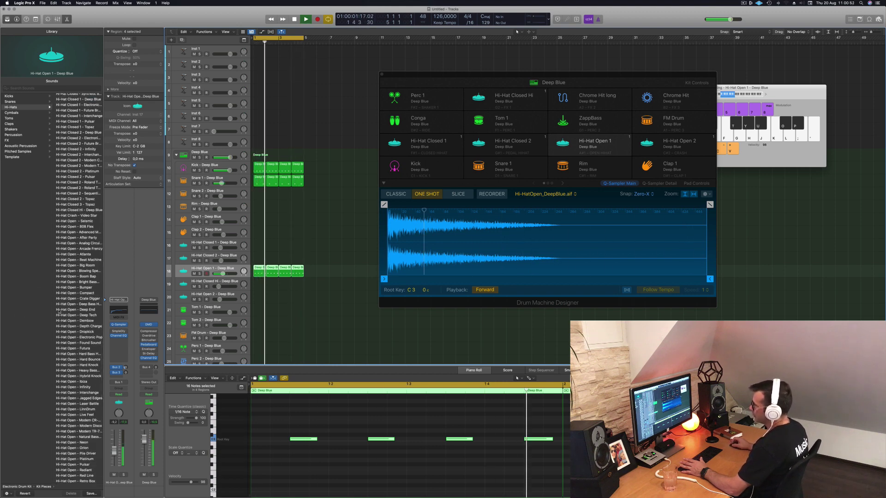
pyautogui.click(88, 315)
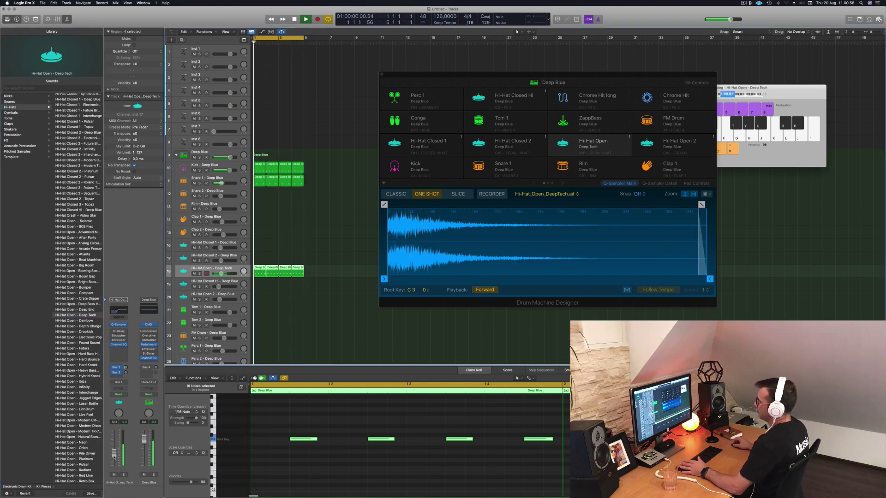
# Copy the first open hi-hat region to the Hi-Hat Closed 1 track and move its notes an eighth note earlier onto the beats
pyautogui.click(255, 269)
pyautogui.moveTo(255, 269); pyautogui.dragTo(261, 250)
pyautogui.moveTo(282, 398); pyautogui.dragTo(569, 458)
pyautogui.hotkey('alt', 'Left')
pyautogui.hotkey('alt', 'Left')
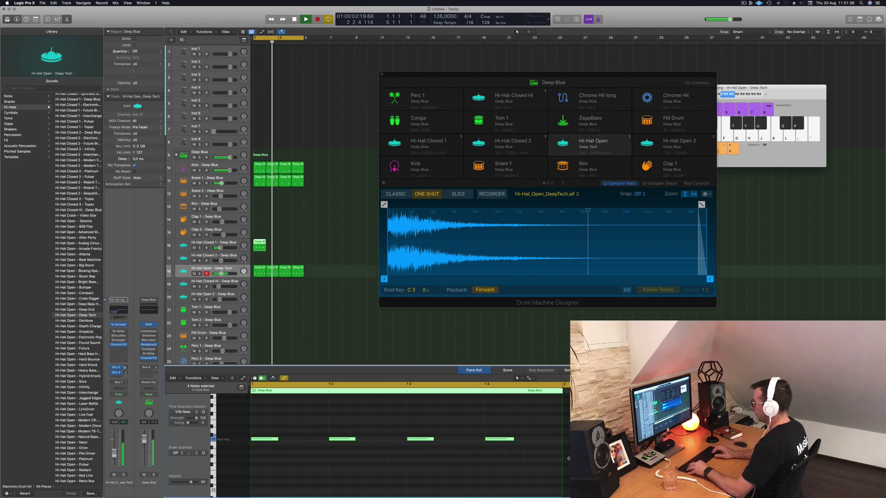
# Shorten the closed hi-hat notes and copy them until the bar is filled with sixteenth notes
pyautogui.press('space')
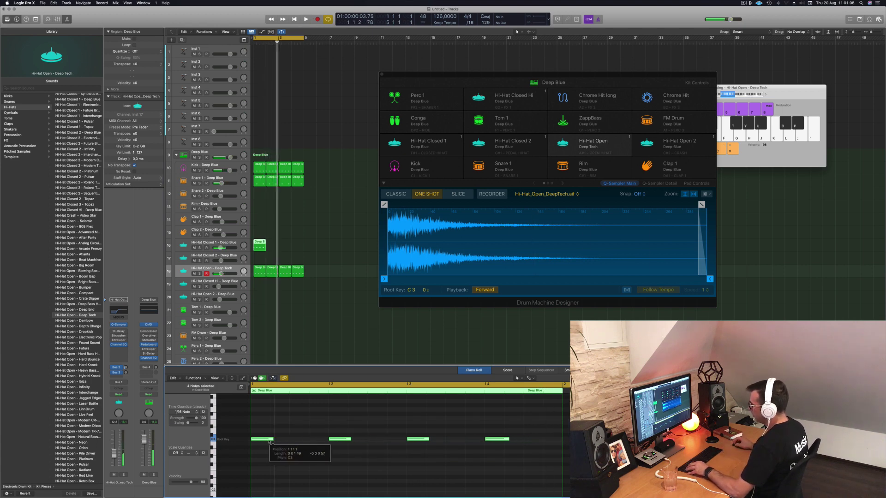
pyautogui.moveTo(258, 441); pyautogui.dragTo(292, 444)
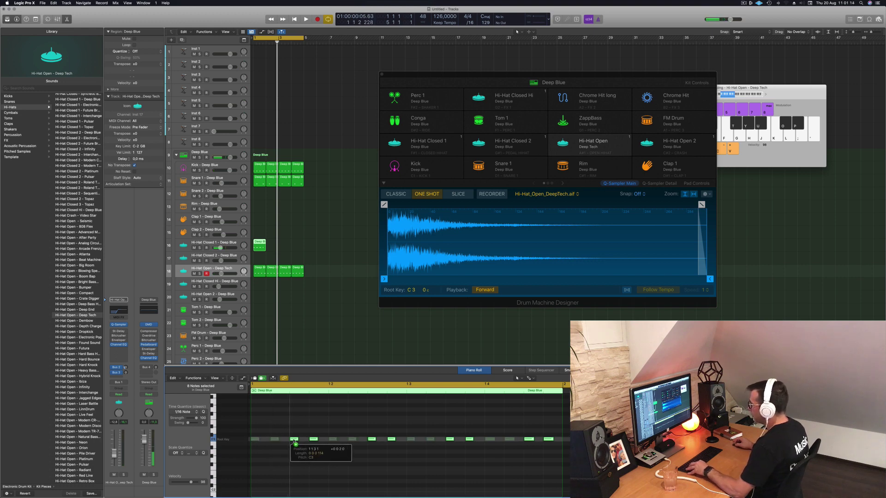
# Duplicate the Hi-Hat Closed 1 region to fill bars 1 to 4 and lower that track's volume while the loop plays
pyautogui.click(238, 243)
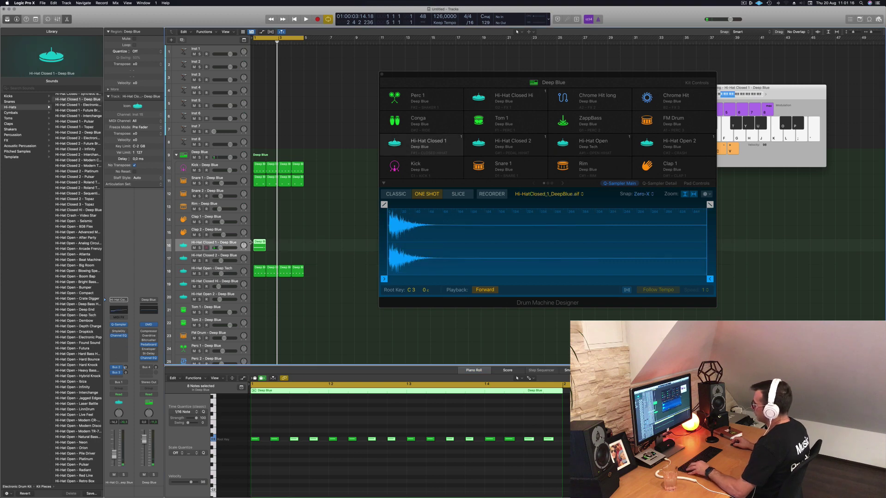
pyautogui.moveTo(257, 243); pyautogui.dragTo(284, 246)
pyautogui.click(317, 231)
pyautogui.press('space')
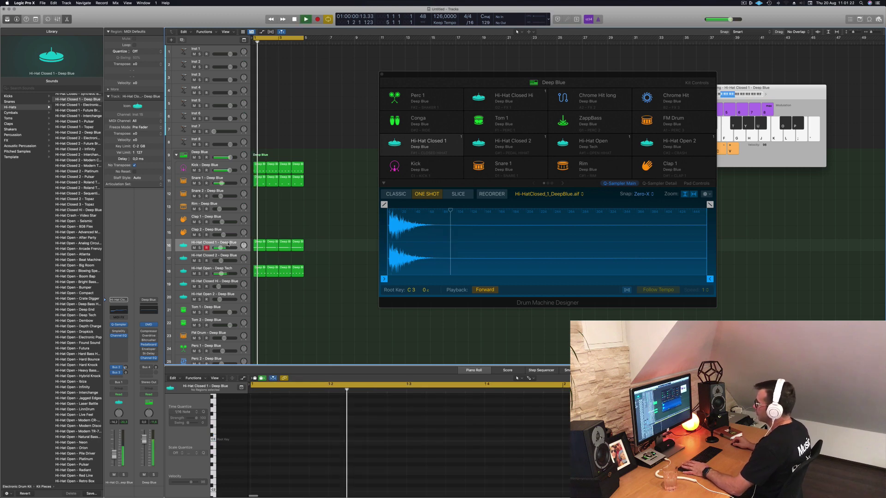
pyautogui.click(210, 243)
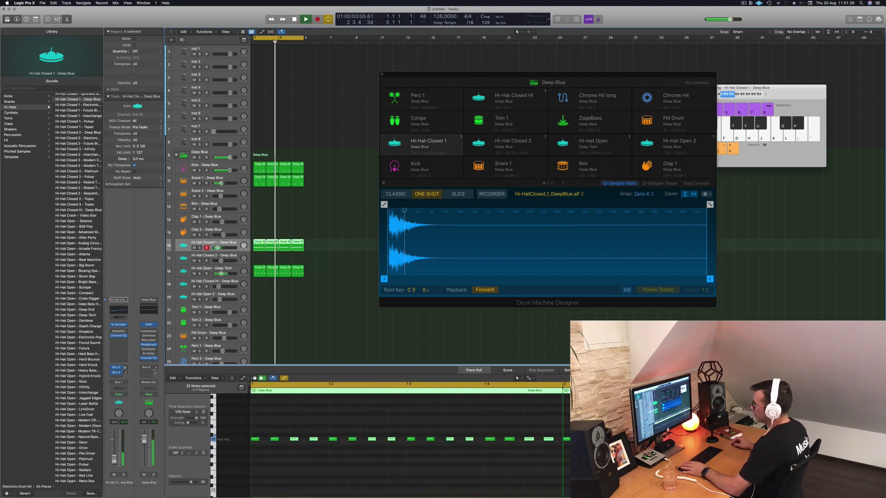
# Set the low cut in the closed hi-hat's Channel EQ to 1860 Hz at 24 dB/Oct
pyautogui.click(119, 335)
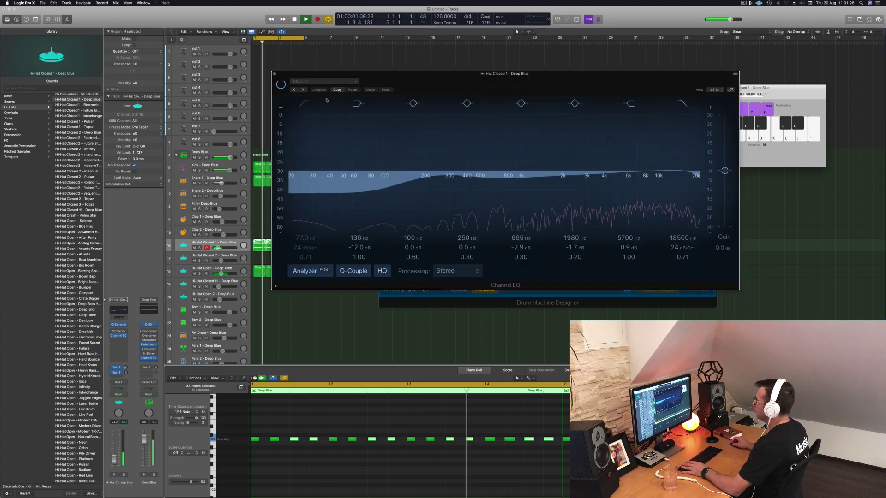
pyautogui.moveTo(314, 180); pyautogui.dragTo(471, 196)
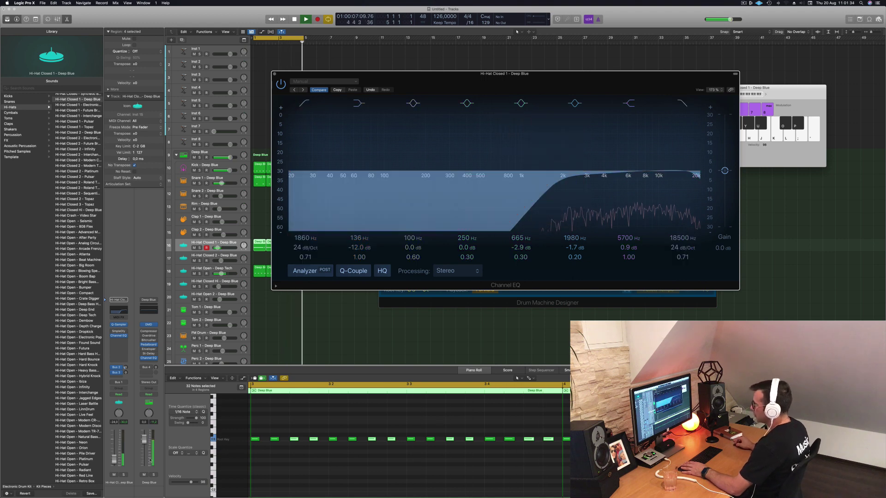
pyautogui.click(121, 383)
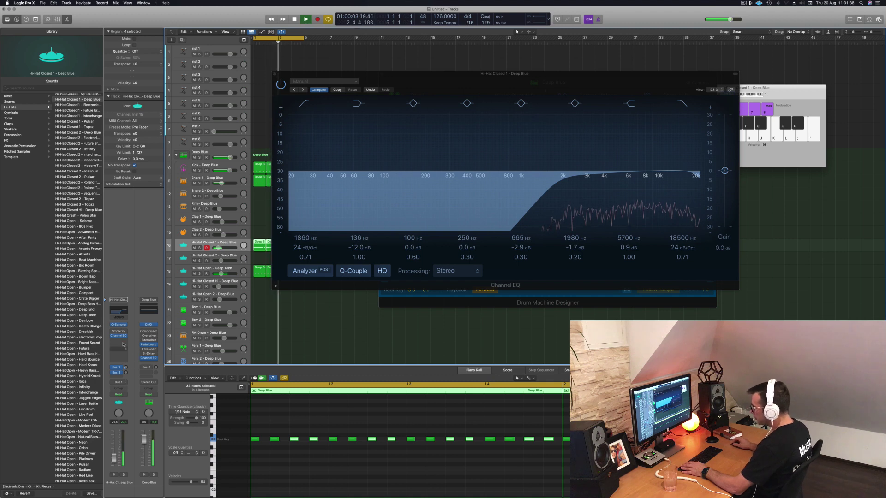
# Add a stereo Chorus to the closed hi-hat with rate 0.700 Hz, intensity 19.0% and mix 85%, and close both effect windows
pyautogui.click(123, 343)
pyautogui.moveTo(127, 418)
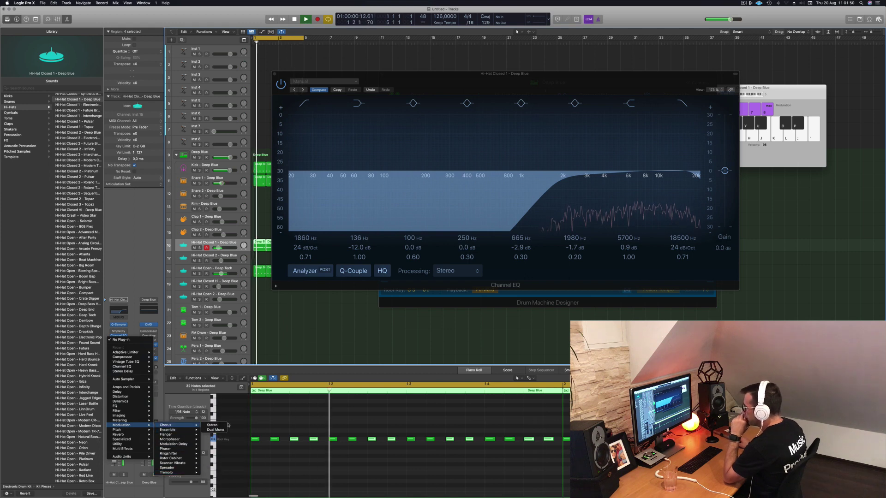
pyautogui.click(212, 426)
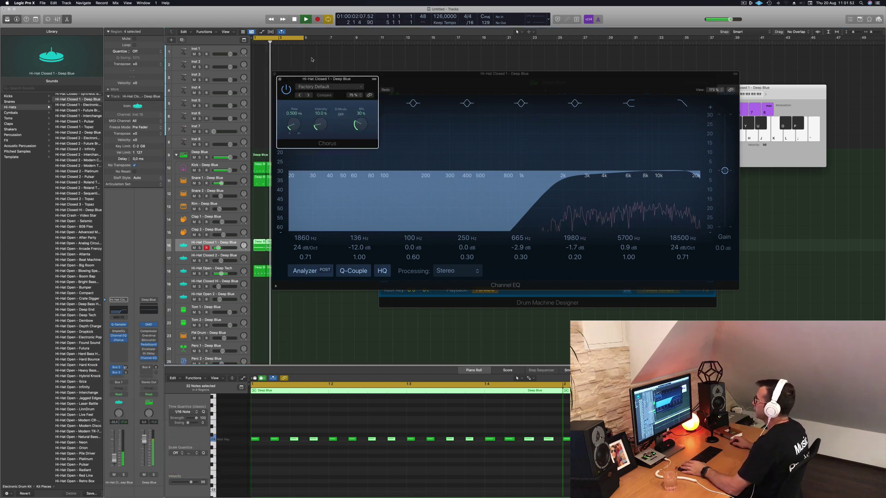
pyautogui.moveTo(330, 81); pyautogui.dragTo(286, 126)
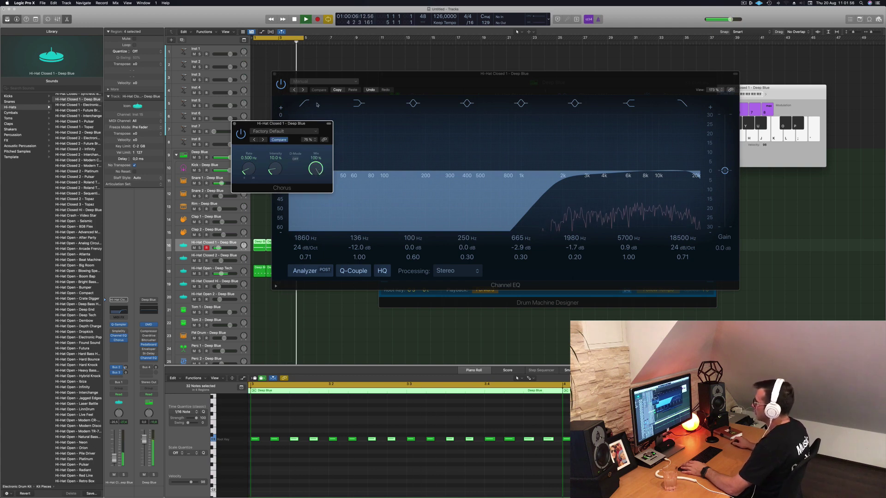
pyautogui.moveTo(314, 167); pyautogui.dragTo(324, 131)
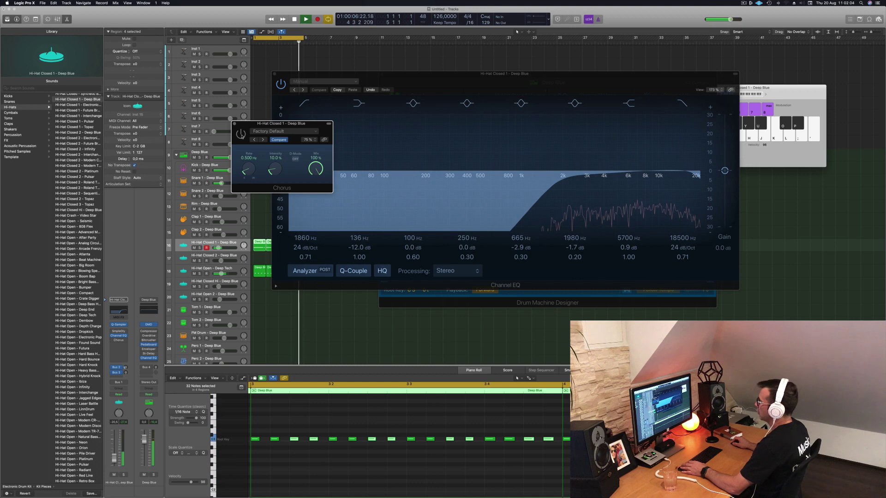
pyautogui.moveTo(321, 169); pyautogui.dragTo(317, 172)
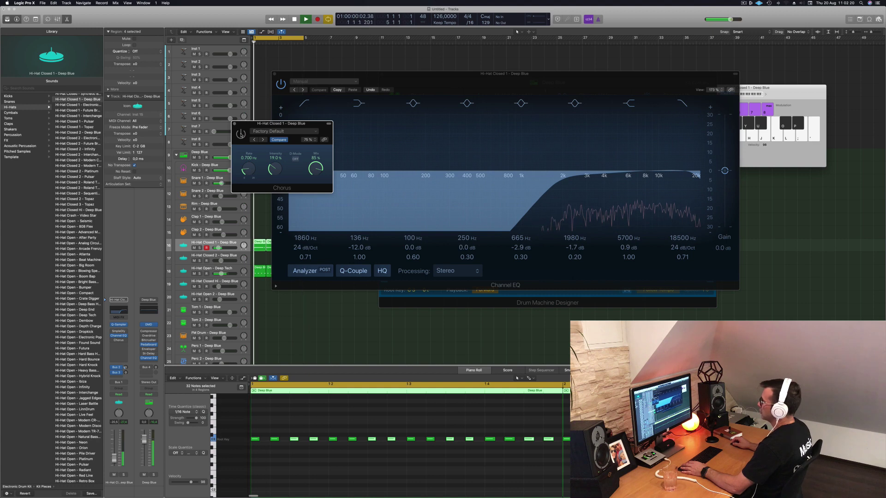
pyautogui.click(234, 124)
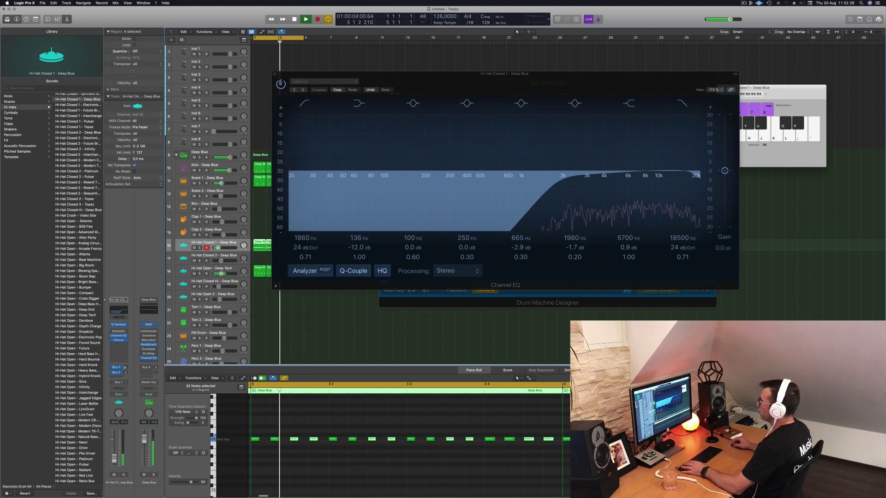
pyautogui.click(275, 74)
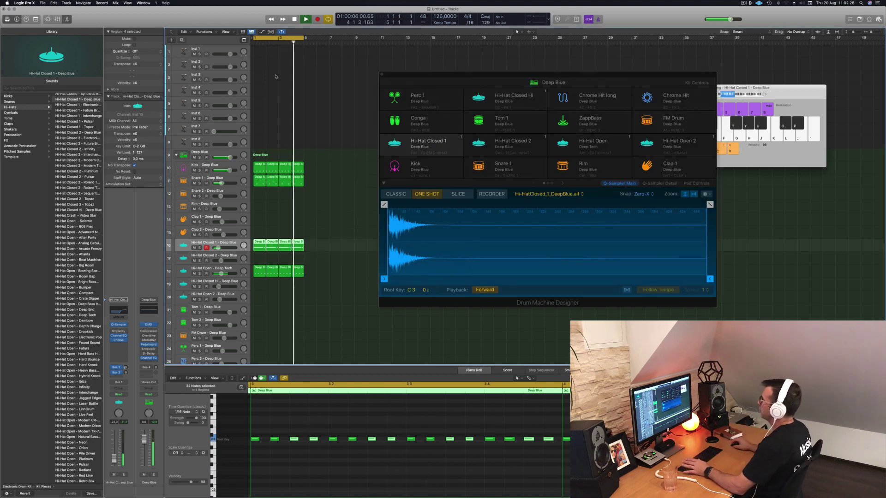
# Trim the closed hi-hat sample's end to 0.434 s, close the drum machine window and select the main Deep Blue track
pyautogui.moveTo(508, 74); pyautogui.dragTo(460, 74)
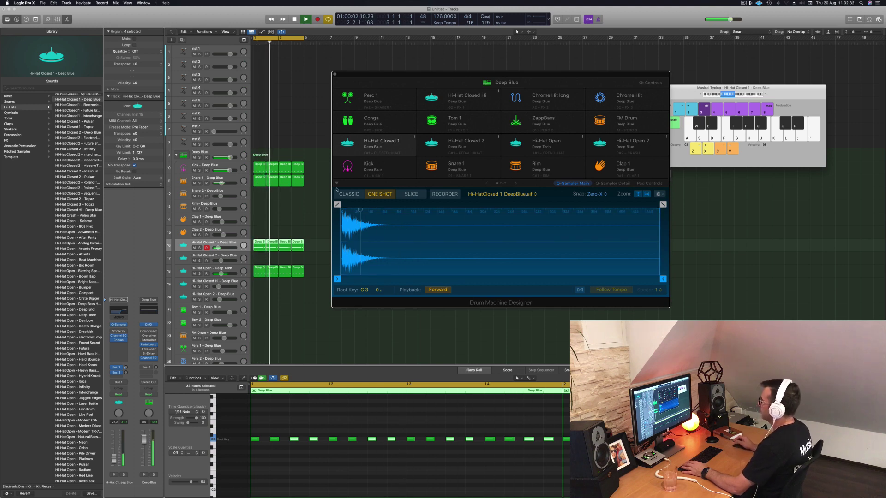
pyautogui.moveTo(663, 279)
pyautogui.mouseDown()
pyautogui.moveTo(354, 281)
pyautogui.moveTo(642, 277)
pyautogui.moveTo(641, 263)
pyautogui.mouseUp()
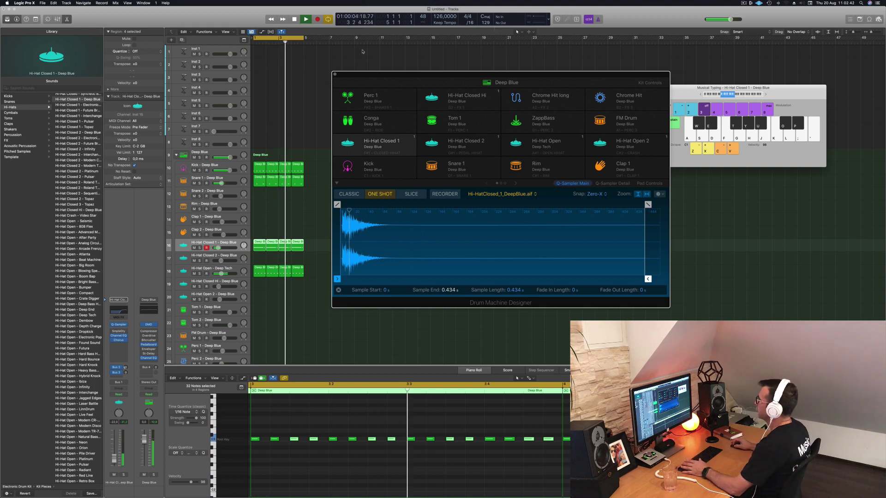
pyautogui.click(268, 191)
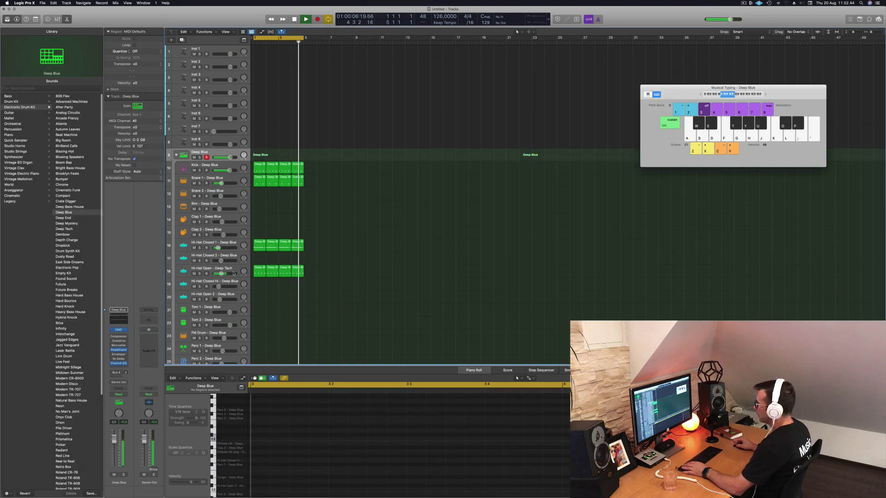
# Select the open hi-hat track and copy its bar 1 region onto the Tom 1 track
pyautogui.click(232, 270)
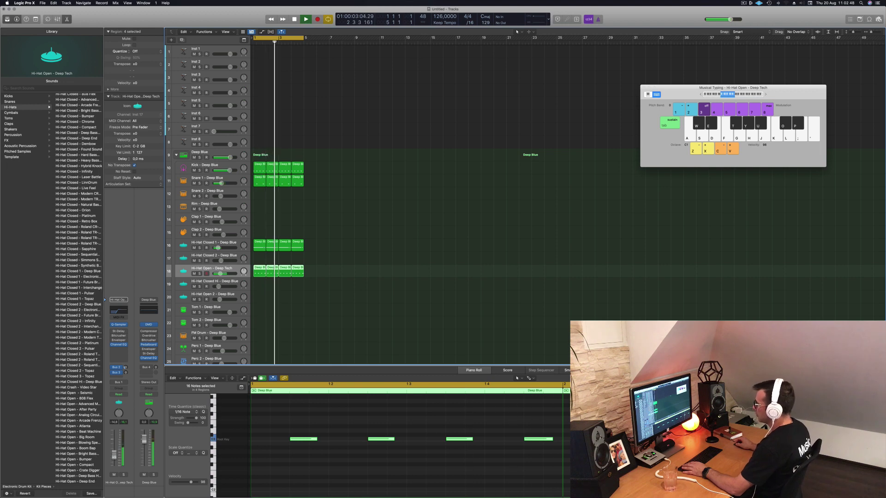
pyautogui.scroll(-3, 339, 199)
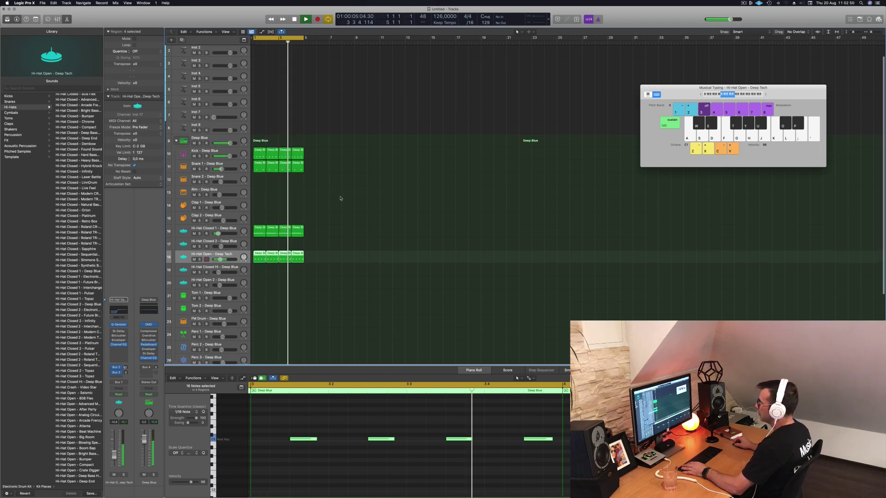
pyautogui.click(257, 241)
pyautogui.moveTo(259, 242); pyautogui.dragTo(259, 281)
# Select all four notes in the copied Tom 1 region and transpose them down in octave steps
pyautogui.moveTo(288, 430); pyautogui.dragTo(500, 450)
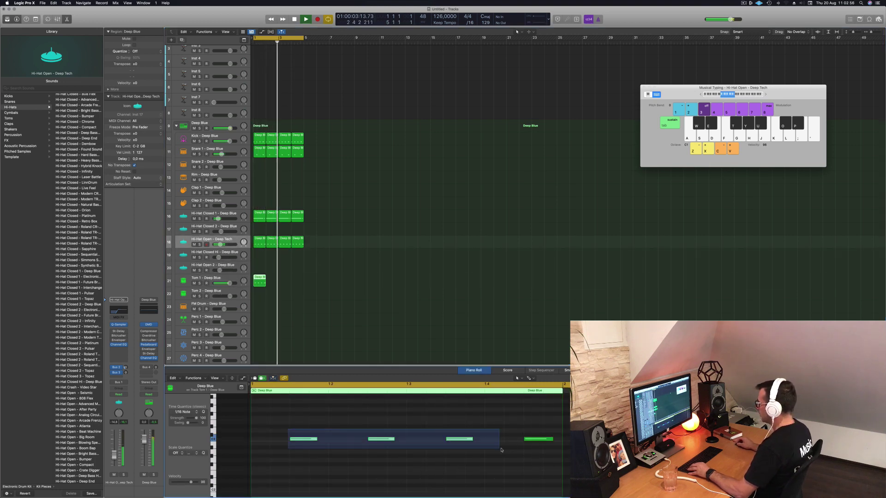
pyautogui.moveTo(557, 451); pyautogui.dragTo(556, 451)
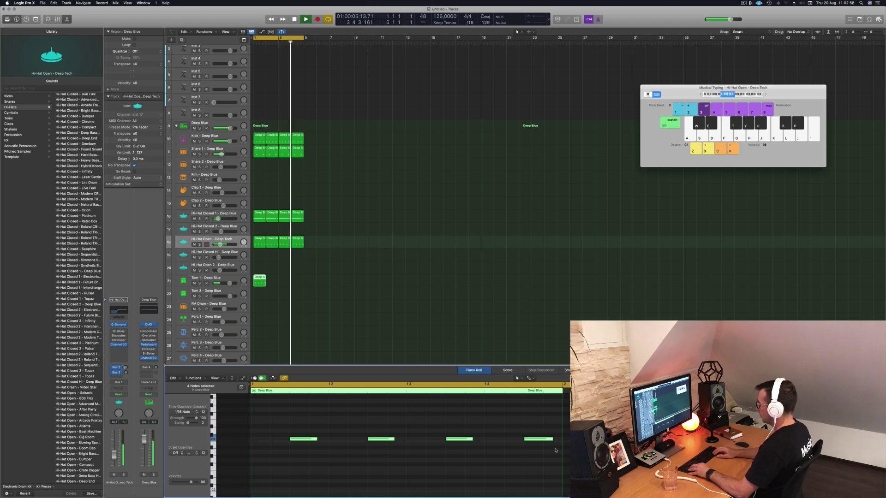
pyautogui.scroll(-5, 415, 457)
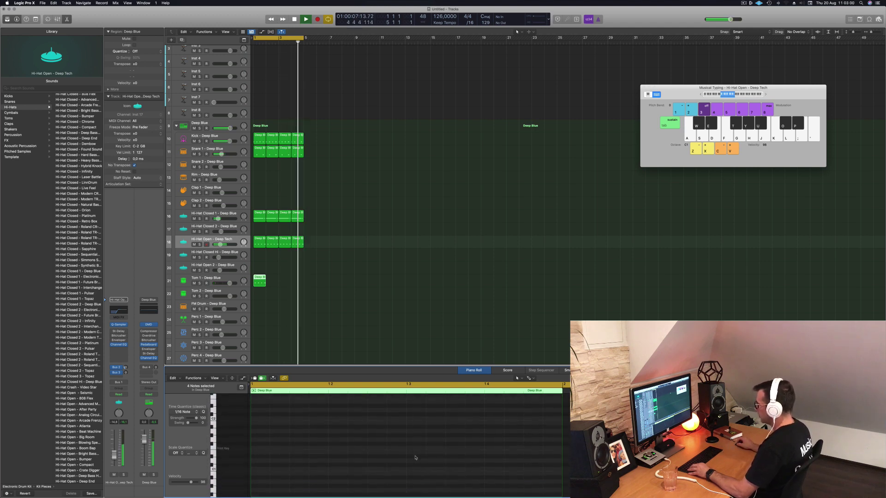
pyautogui.scroll(5, 415, 458)
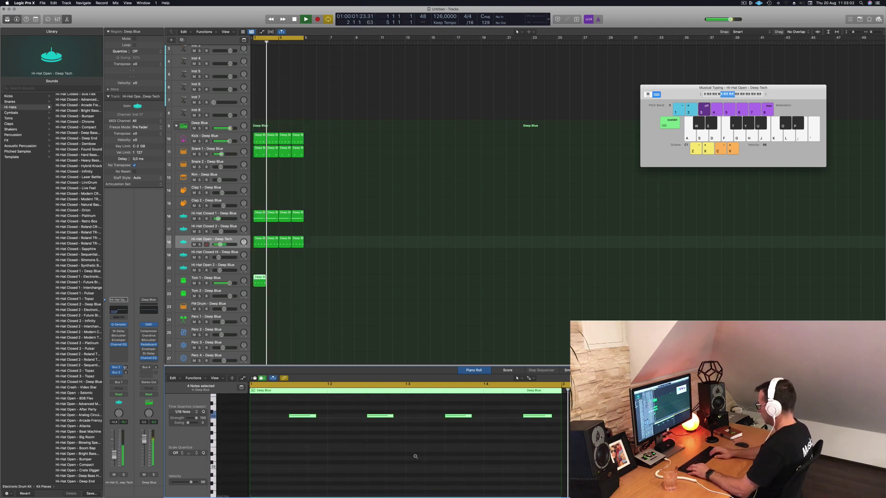
pyautogui.hotkey('shift', 'alt', 'Down')
pyautogui.hotkey('shift', 'alt', 'Down')
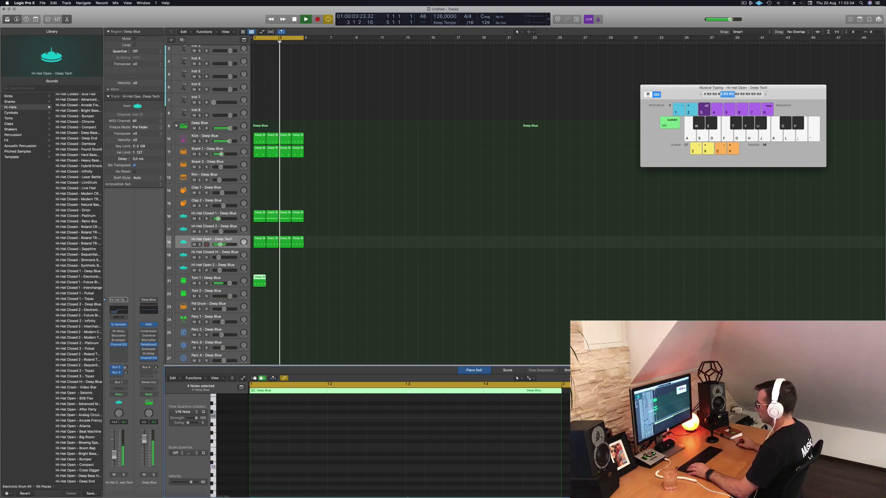
# Duplicate the bar 1 Tom 1 region to fill bars 1 to 4
pyautogui.scroll(-4, 344, 456)
pyautogui.scroll(-2, 346, 454)
pyautogui.scroll(-2, 348, 453)
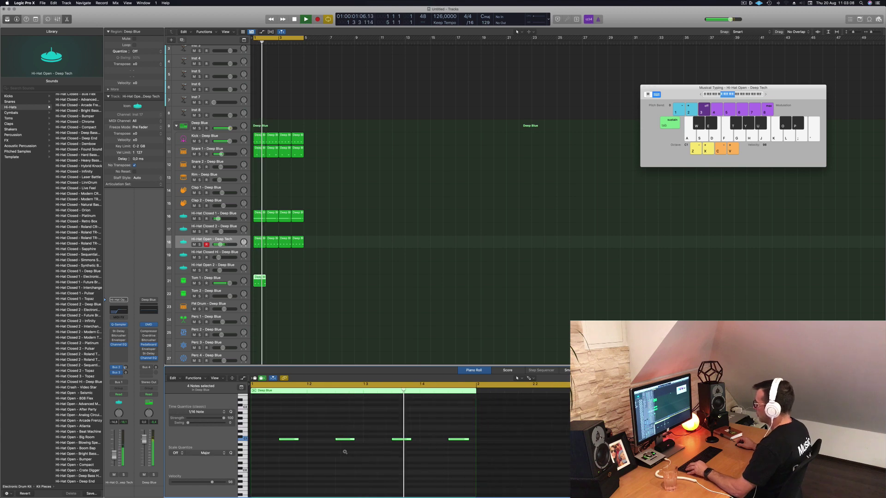
pyautogui.moveTo(257, 277)
pyautogui.mouseDown()
pyautogui.moveTo(285, 281)
pyautogui.moveTo(263, 287)
pyautogui.mouseUp()
pyautogui.scroll(-2, 309, 436)
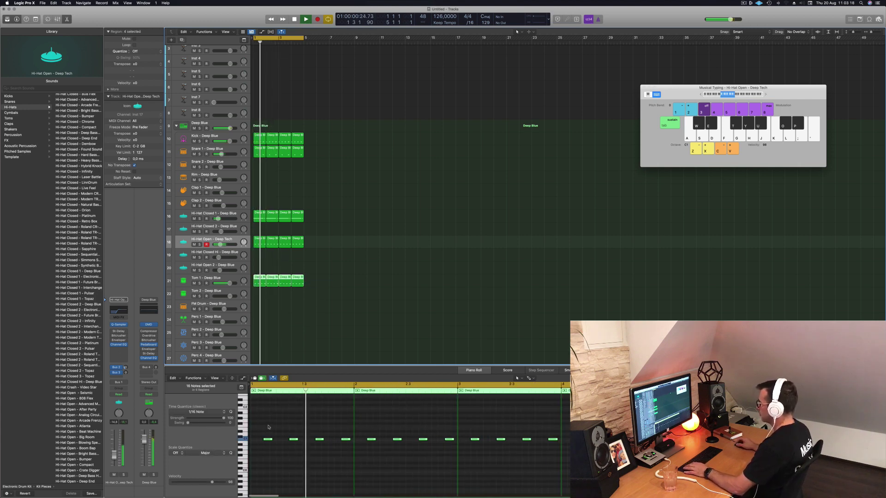
# Try nudging all Tom 1 notes earlier and later in time while the loop plays
pyautogui.moveTo(267, 425); pyautogui.dragTo(565, 456)
pyautogui.hotkey('alt', 'Left')
pyautogui.hotkey('alt', 'Left')
pyautogui.hotkey('alt', 'Right')
pyautogui.hotkey('alt', 'Right')
pyautogui.hotkey('alt', 'Right')
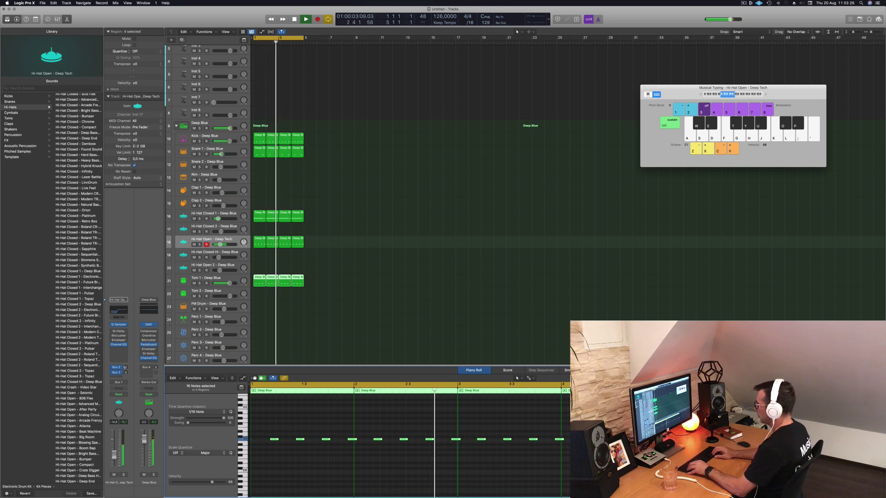
pyautogui.hotkey('alt', 'Left')
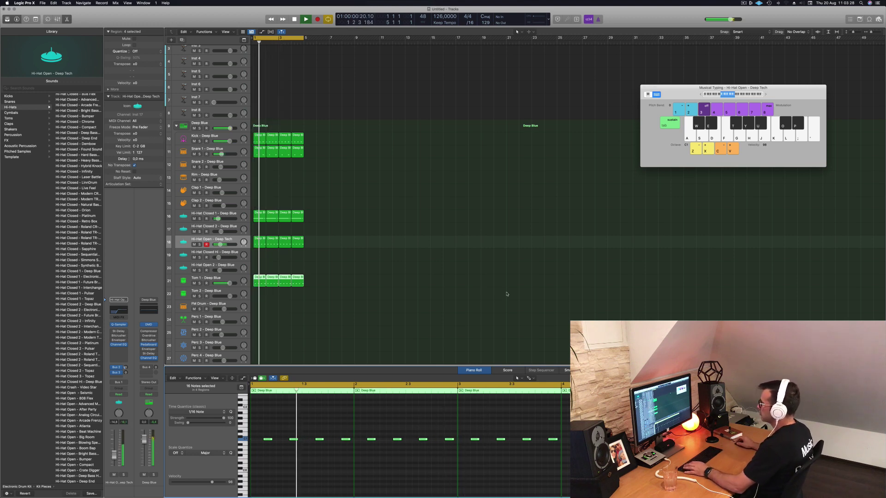
# Select the Tom 1 track and try its notes four semitones higher before restoring their original pitch
pyautogui.click(243, 286)
pyautogui.press('space')
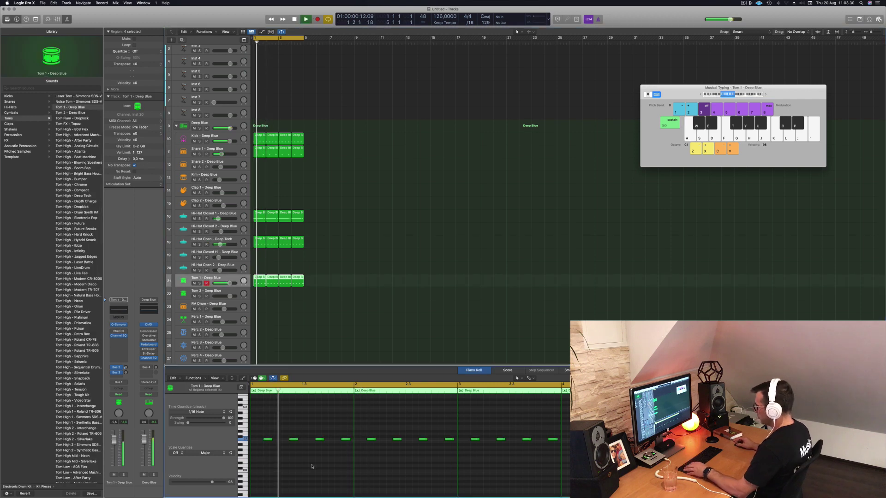
pyautogui.hotkey('alt', 'Up')
pyautogui.hotkey('alt', 'Up')
pyautogui.hotkey('alt', 'Up')
pyautogui.hotkey('alt', 'Up')
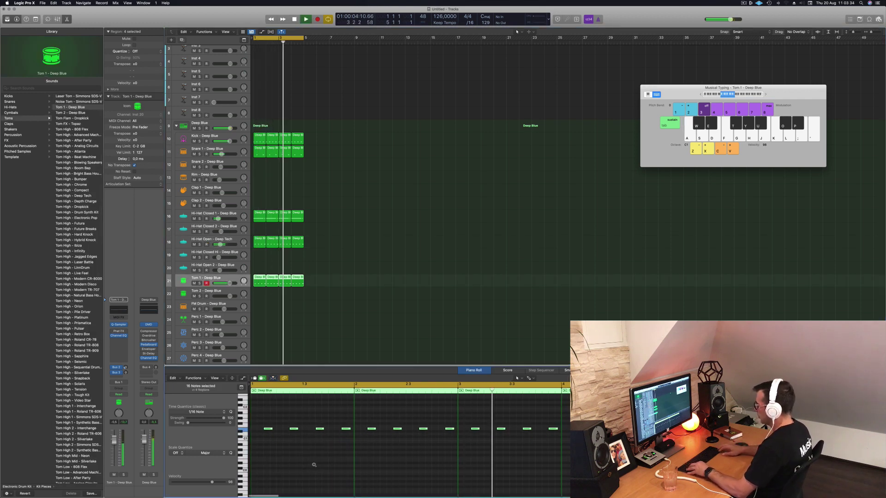
pyautogui.hotkey('alt', 'Down')
pyautogui.hotkey('alt', 'Down')
pyautogui.hotkey('alt', 'Down')
pyautogui.hotkey('alt', 'Down')
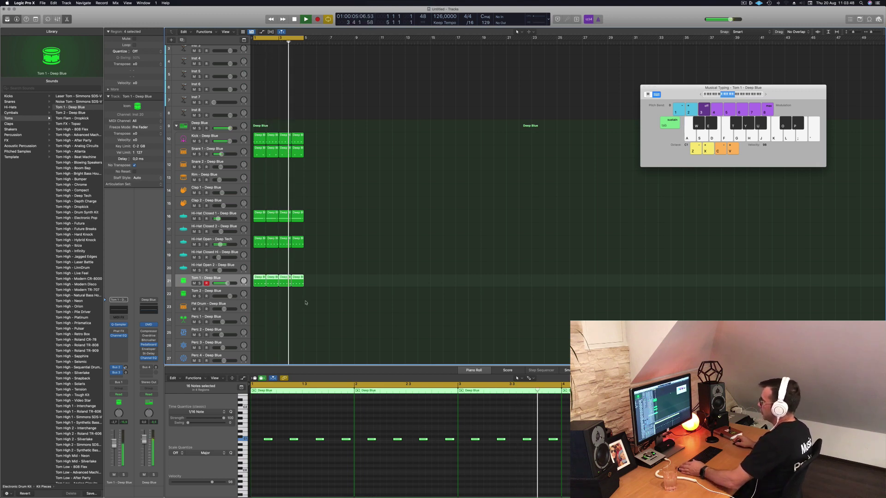
# Copy the bar 1 Tom 1 region onto Tom 2 and rework it into two notes, the last starting at 1 4 4 1
pyautogui.click(325, 289)
pyautogui.moveTo(259, 279); pyautogui.dragTo(259, 293)
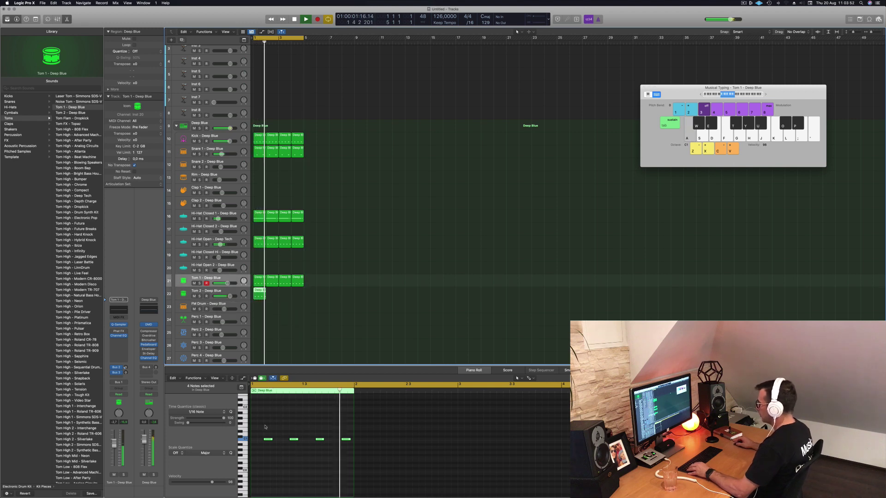
pyautogui.moveTo(268, 439); pyautogui.dragTo(297, 440)
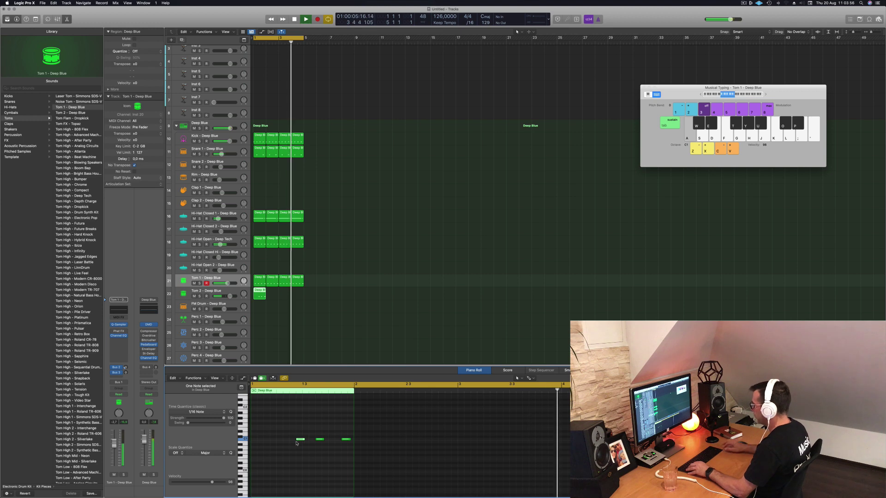
pyautogui.click(319, 440)
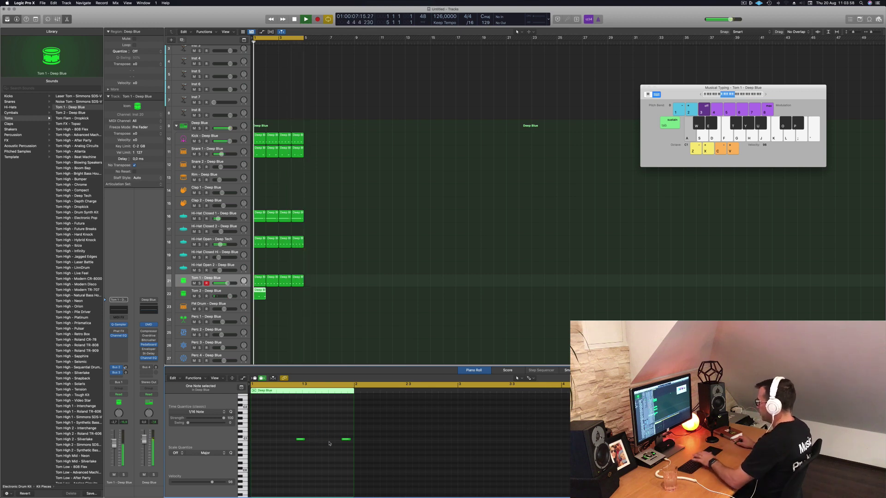
pyautogui.moveTo(347, 439); pyautogui.dragTo(355, 441)
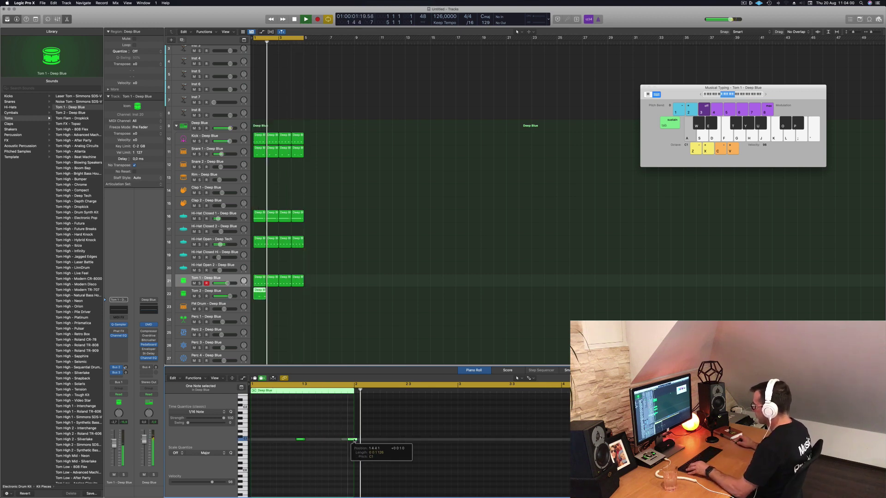
pyautogui.moveTo(275, 428); pyautogui.dragTo(396, 462)
pyautogui.click(287, 438)
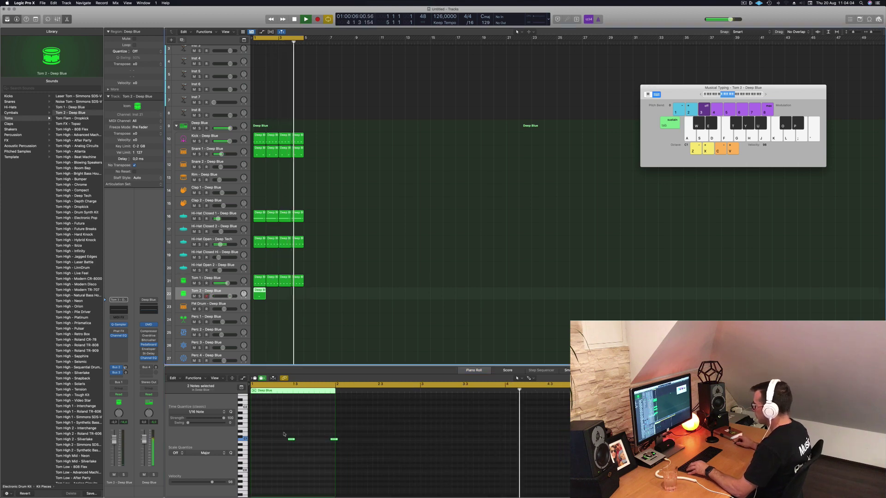
# Compare the note patterns of the Tom 1 and Tom 2 regions and listen to the Tom 2 notes in the loop
pyautogui.press('space')
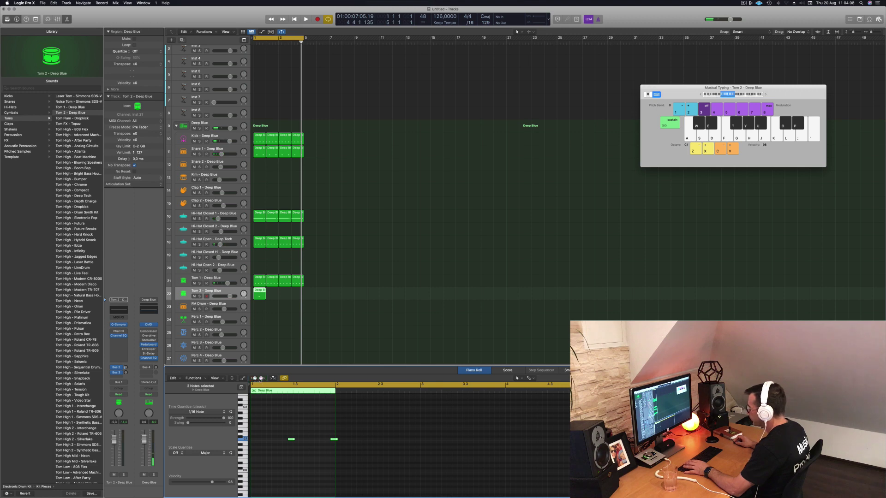
pyautogui.scroll(5, 271, 444)
pyautogui.scroll(-2, 271, 444)
pyautogui.click(258, 295)
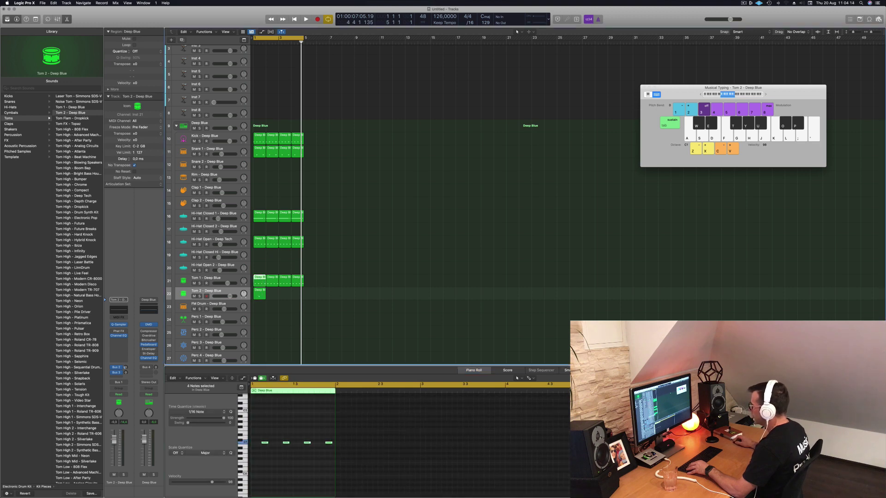
pyautogui.click(272, 280)
pyautogui.click(260, 292)
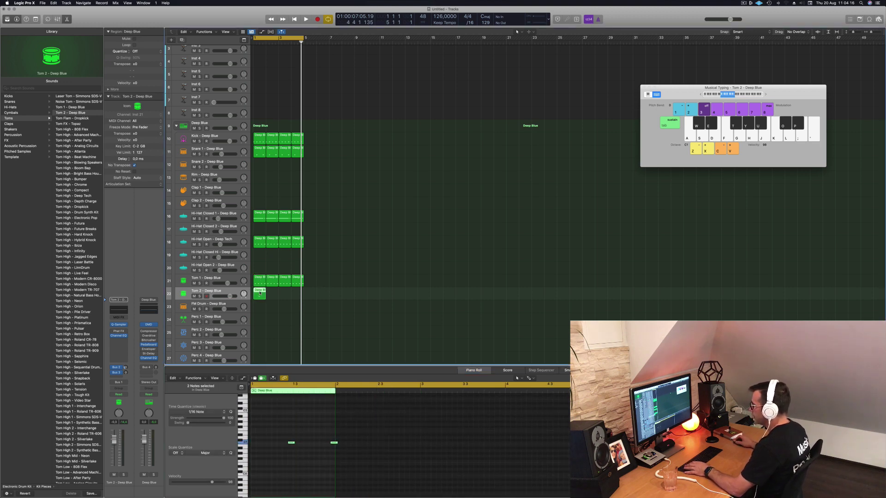
pyautogui.press('space')
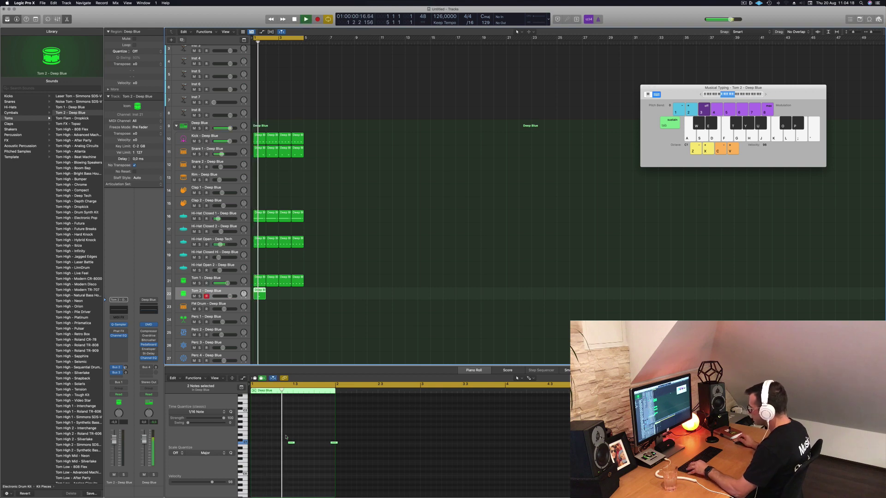
pyautogui.press('super+Right')
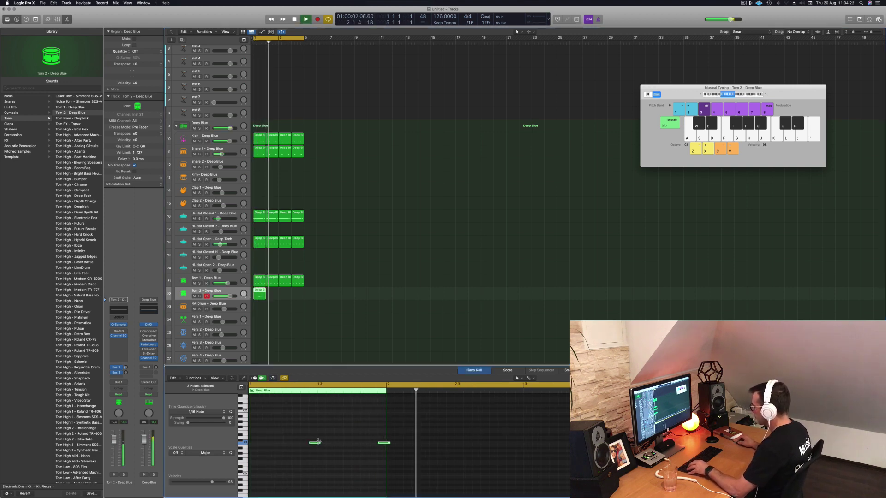
pyautogui.press('space')
pyautogui.click(318, 443)
pyautogui.press('space')
pyautogui.press('super+Left')
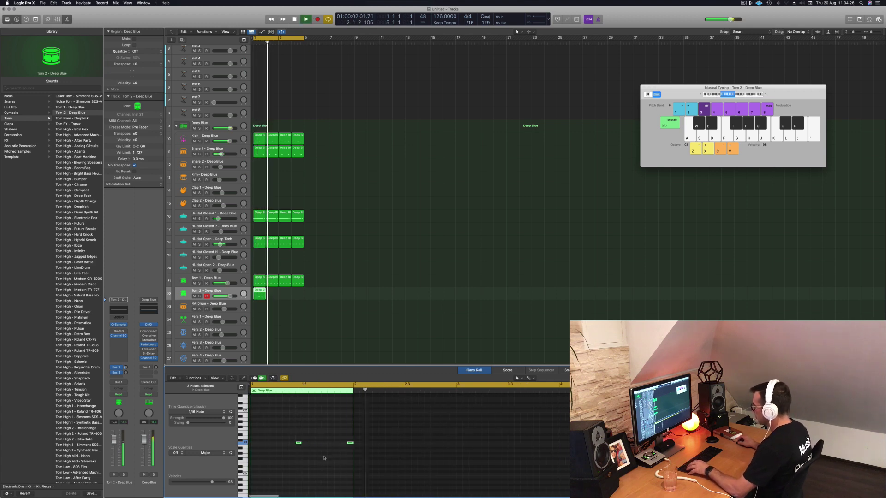
# Duplicate the two-note Tom 2 region to fill bars 1 to 4
pyautogui.click(260, 293)
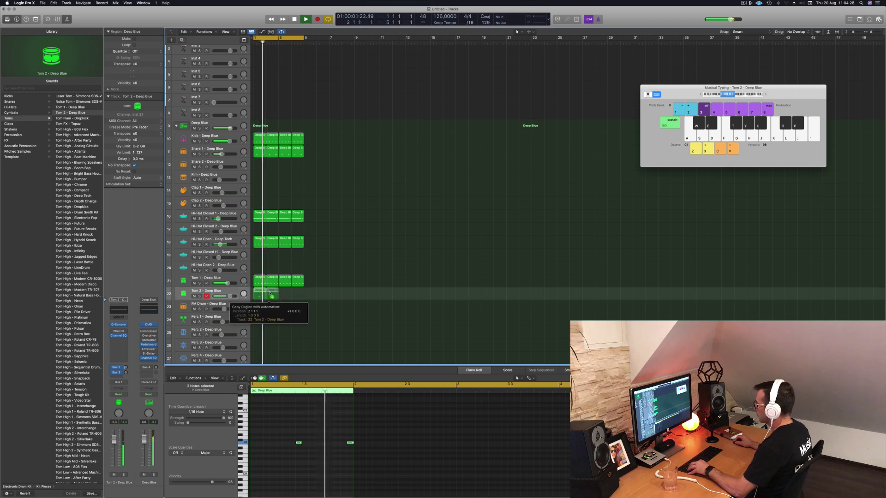
pyautogui.press('super+r')
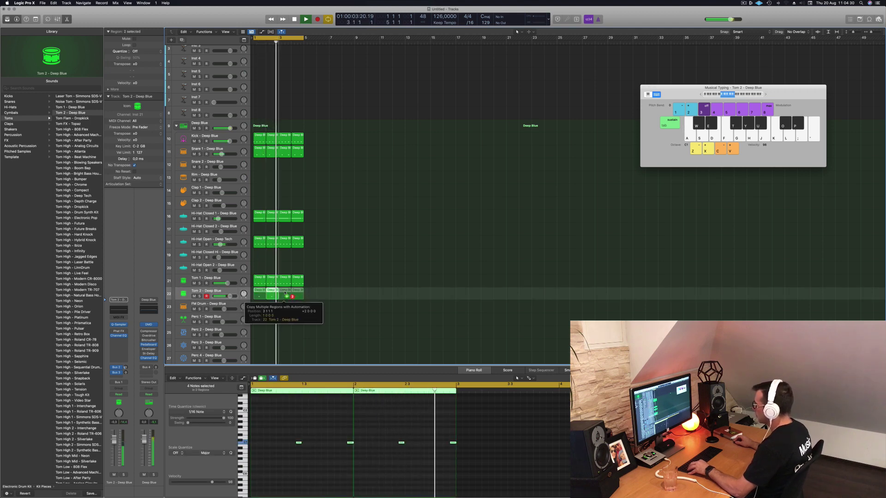
pyautogui.press('super+r')
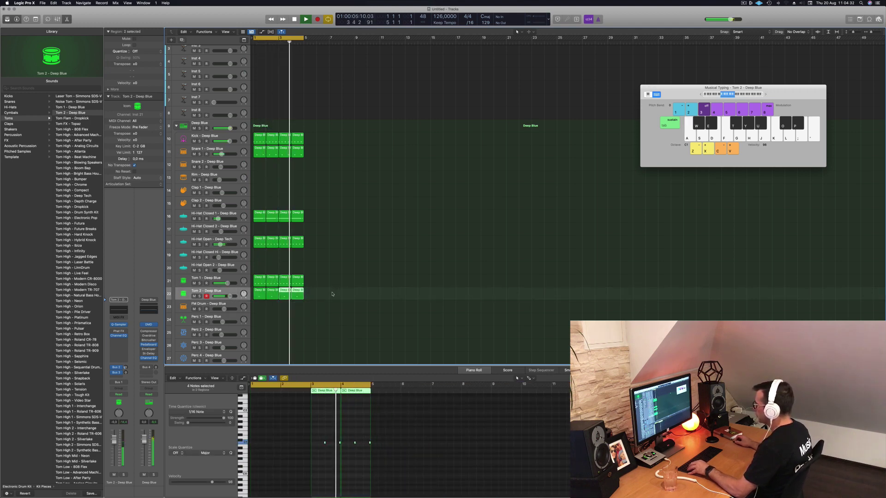
# Select all notes in the four Tom 2 regions and try them an octave higher before restoring their pitch
pyautogui.moveTo(331, 292); pyautogui.dragTo(246, 296)
pyautogui.moveTo(260, 431); pyautogui.dragTo(371, 449)
pyautogui.hotkey('shift', 'alt', 'Up')
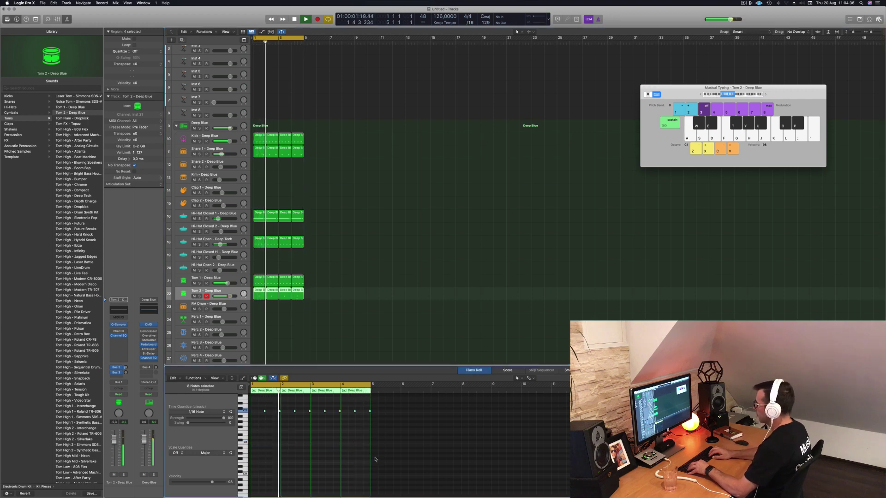
pyautogui.hotkey('shift', 'alt', 'Down')
pyautogui.hotkey('alt', 'Up')
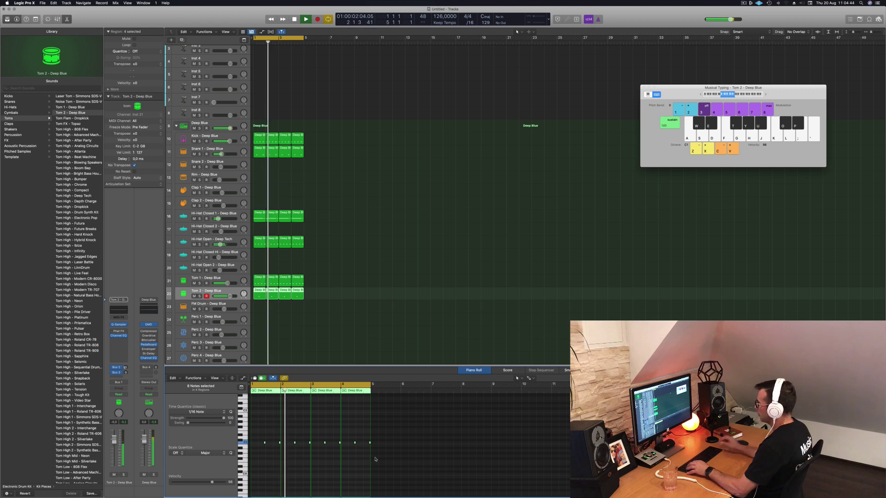
# Lower the Tom 2 track's volume, copy its bar 1 region onto the FM Drum track and show the copy's notes
pyautogui.click(224, 295)
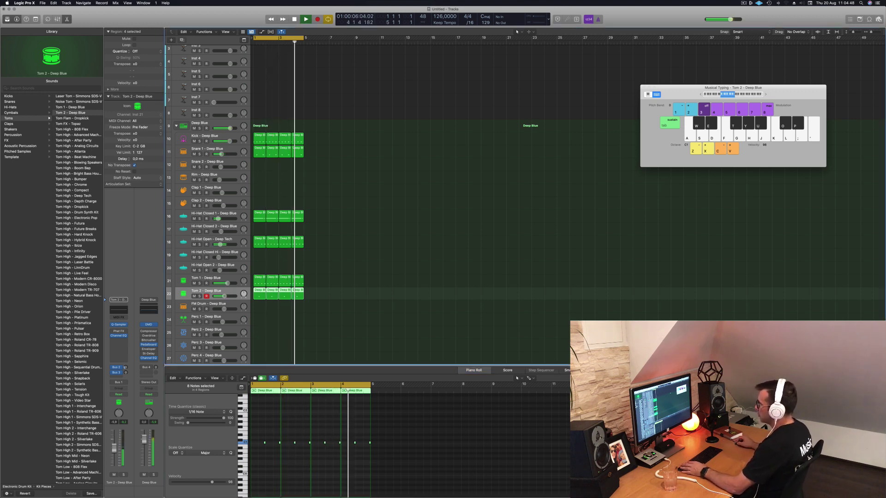
pyautogui.scroll(-2, 341, 276)
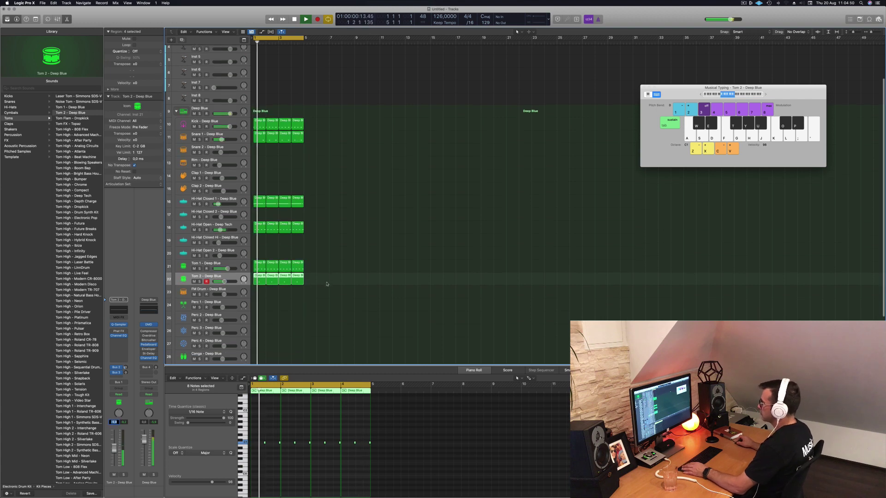
pyautogui.click(259, 271)
pyautogui.moveTo(258, 272); pyautogui.dragTo(259, 284)
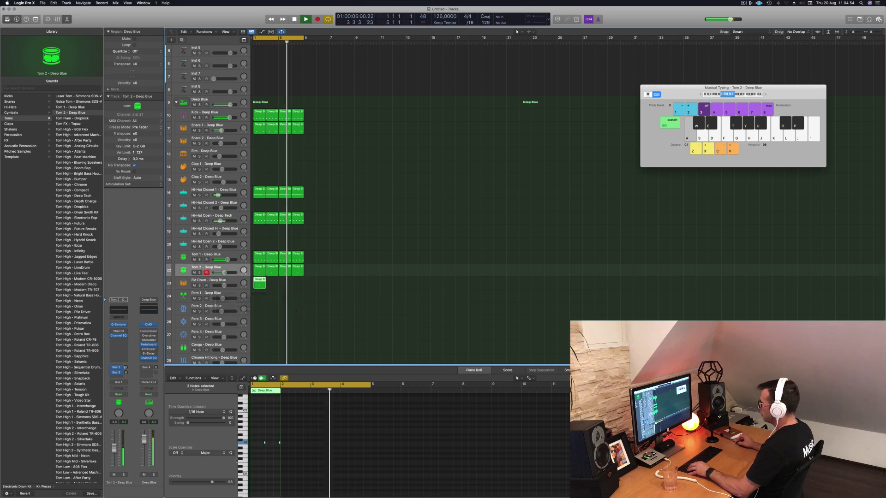
pyautogui.click(259, 283)
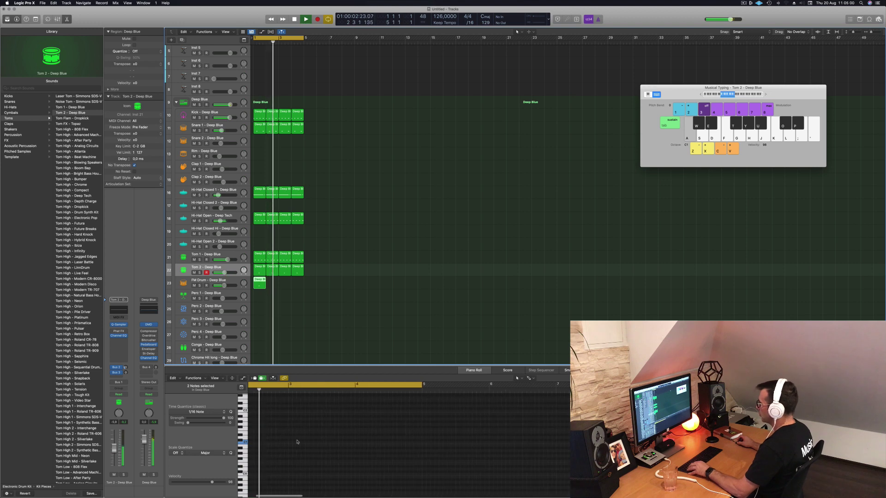
pyautogui.click(277, 436)
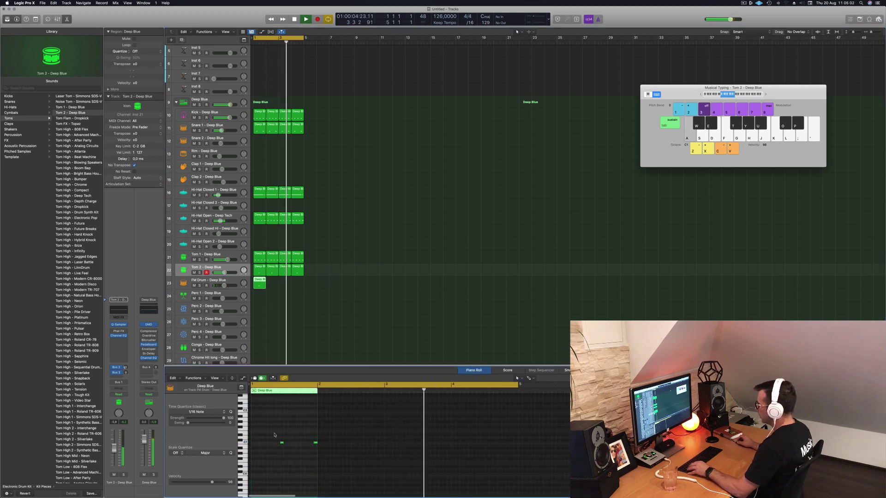
# Build a four-note pattern in the FM Drum region and duplicate the region to fill bars 1 to 4
pyautogui.moveTo(274, 435)
pyautogui.mouseDown()
pyautogui.moveTo(319, 456)
pyautogui.moveTo(269, 443)
pyautogui.mouseUp()
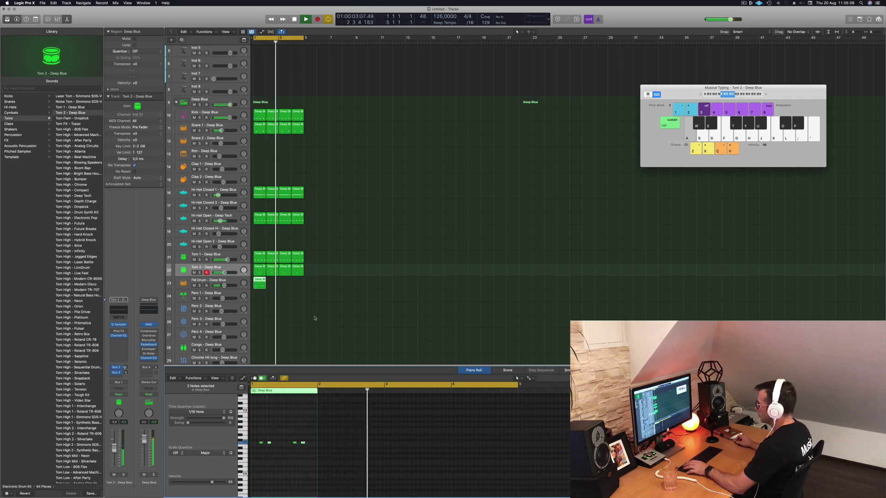
pyautogui.click(259, 281)
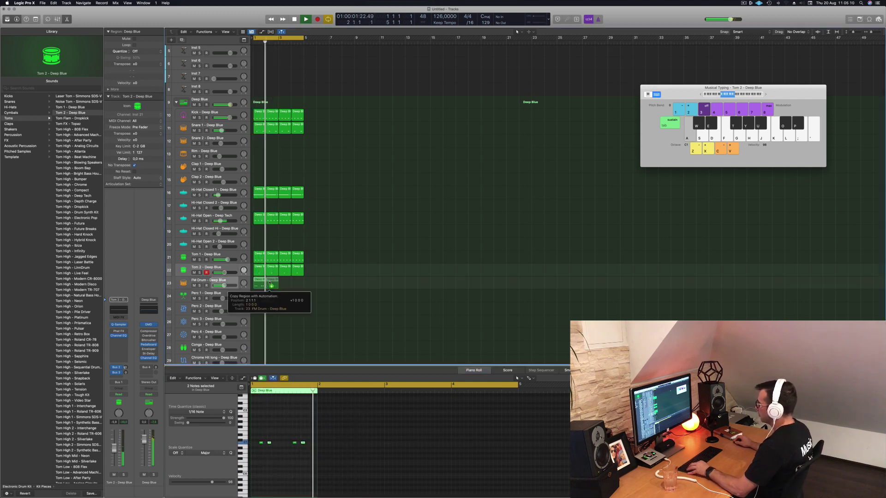
pyautogui.press('super+r')
pyautogui.moveTo(259, 282); pyautogui.dragTo(285, 285)
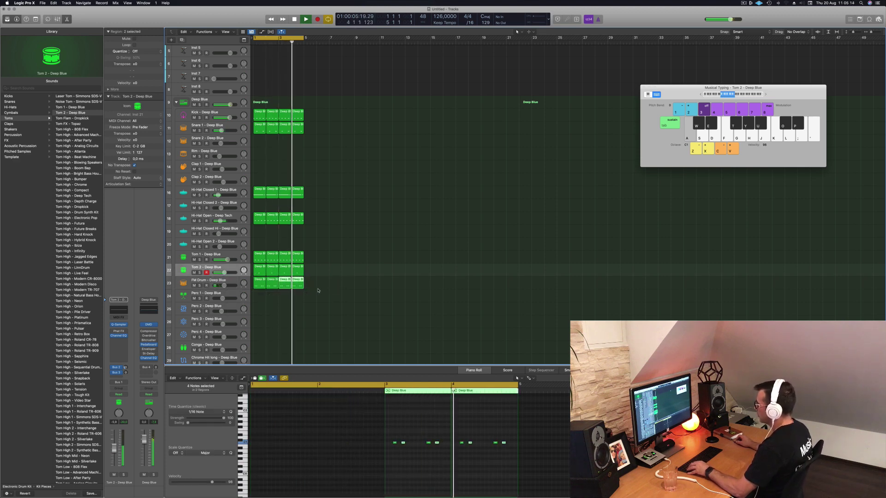
# Nudge all notes in the four FM Drum regions and the four Tom 2 regions one sixteenth earlier
pyautogui.moveTo(266, 433); pyautogui.dragTo(521, 456)
pyautogui.hotkey('alt', 'Left')
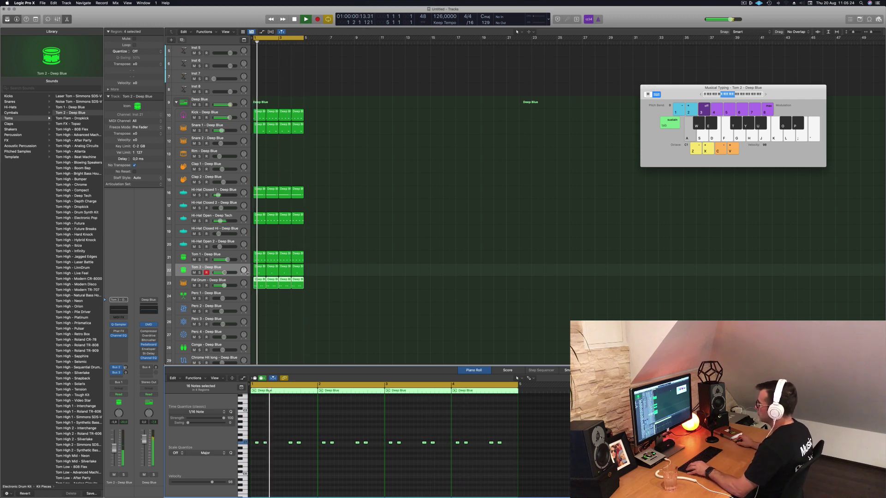
pyautogui.moveTo(273, 424); pyautogui.dragTo(545, 469)
pyautogui.hotkey('alt', 'Left')
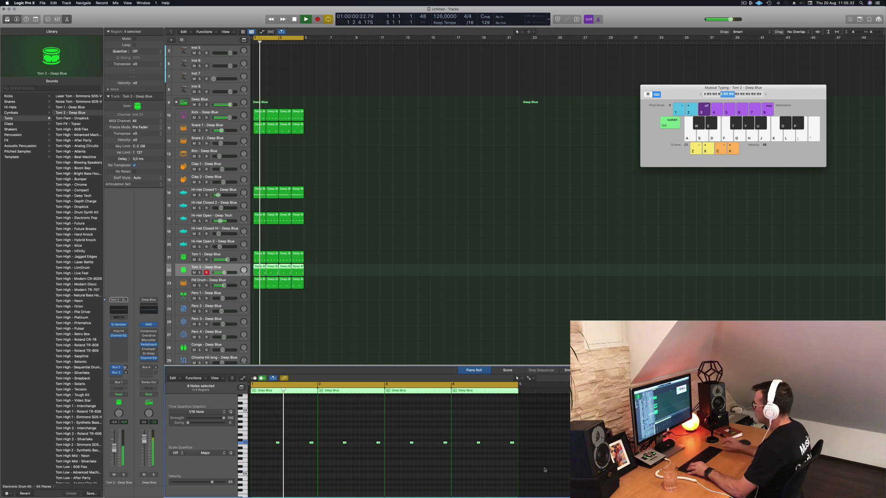
pyautogui.click(127, 441)
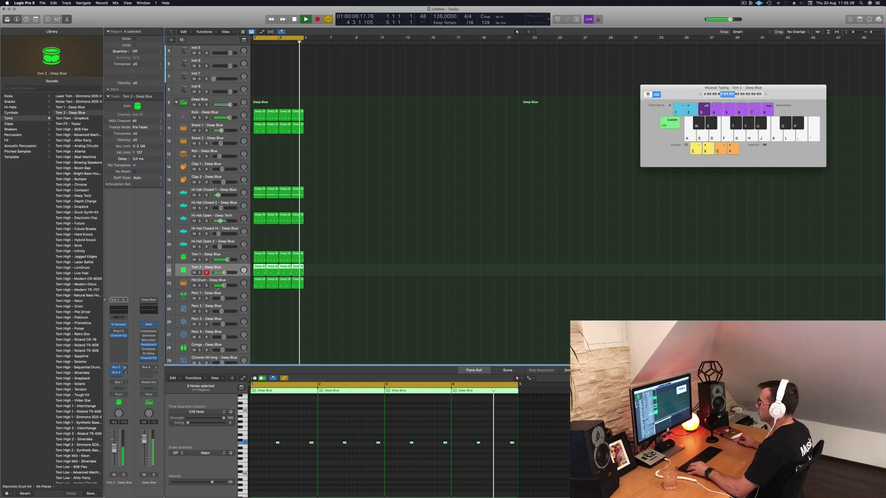
# Add a stereo Compressor to the Tom 1 track and adjust its attack and release, with the release at 5.0 ms
pyautogui.click(230, 281)
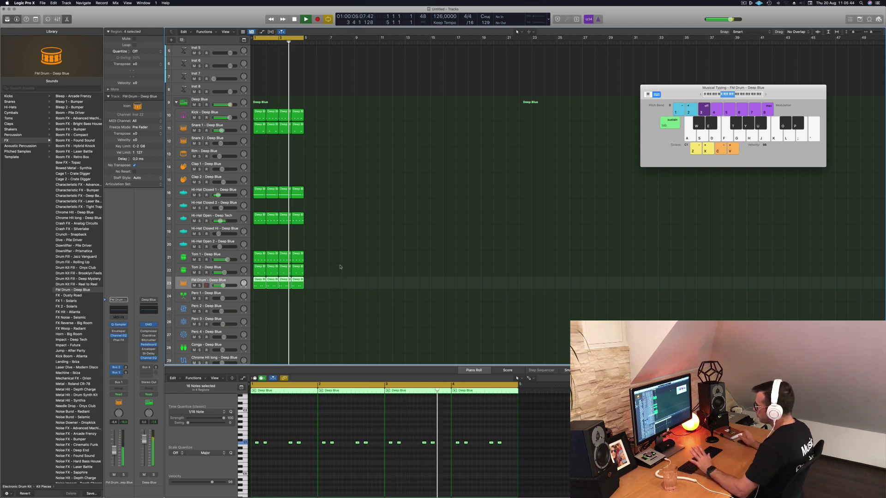
pyautogui.scroll(-1, 344, 259)
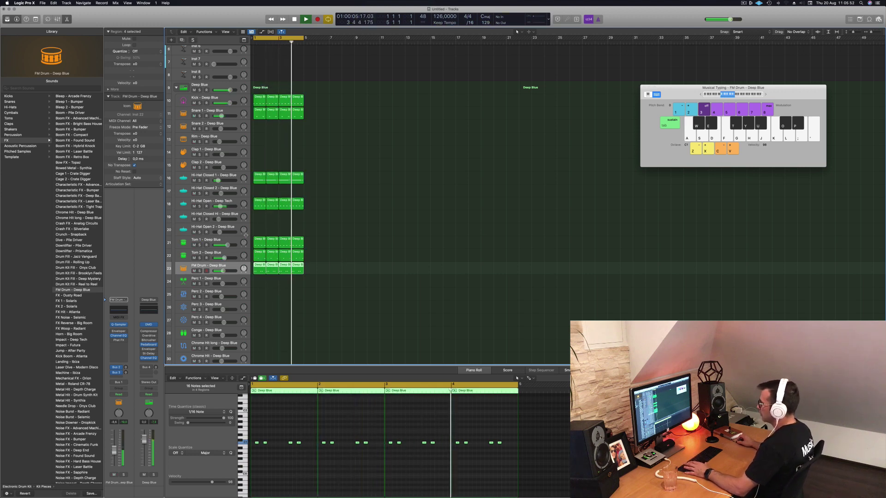
pyautogui.click(221, 243)
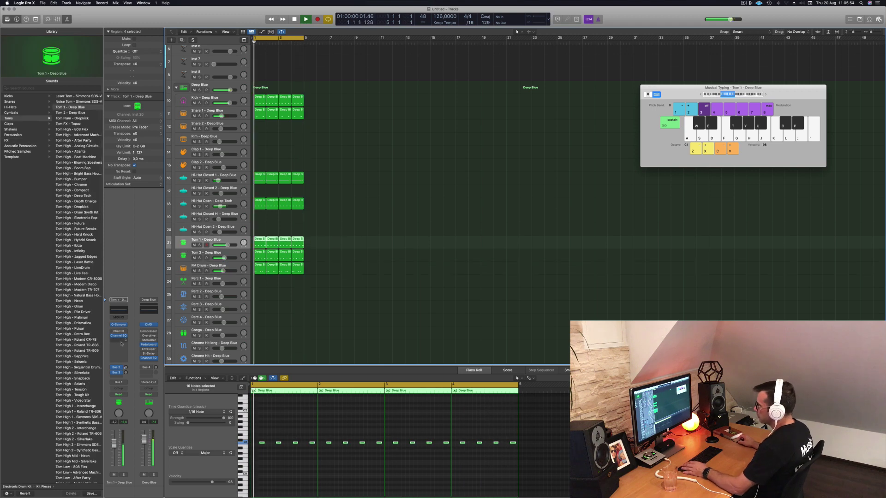
pyautogui.click(121, 340)
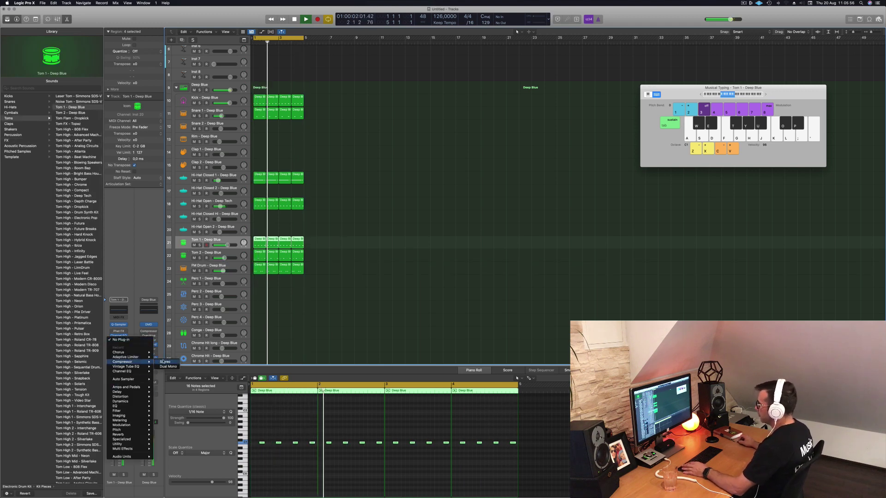
pyautogui.click(164, 361)
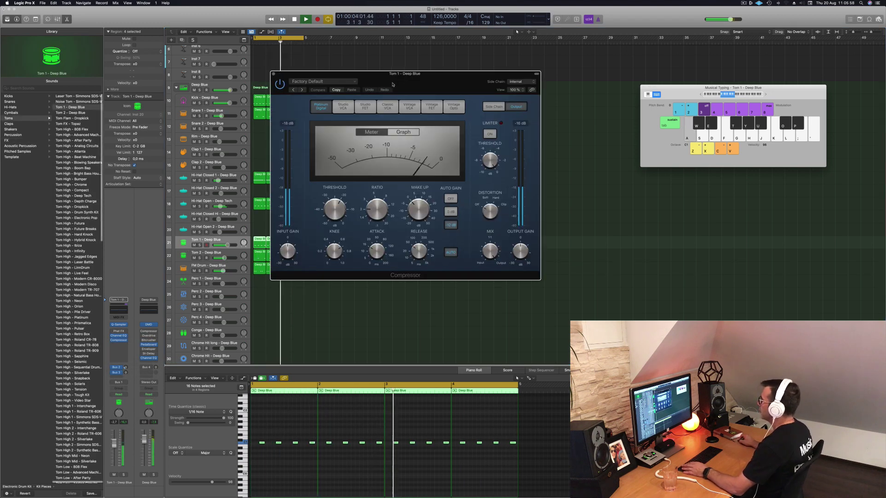
pyautogui.moveTo(363, 224); pyautogui.dragTo(360, 202)
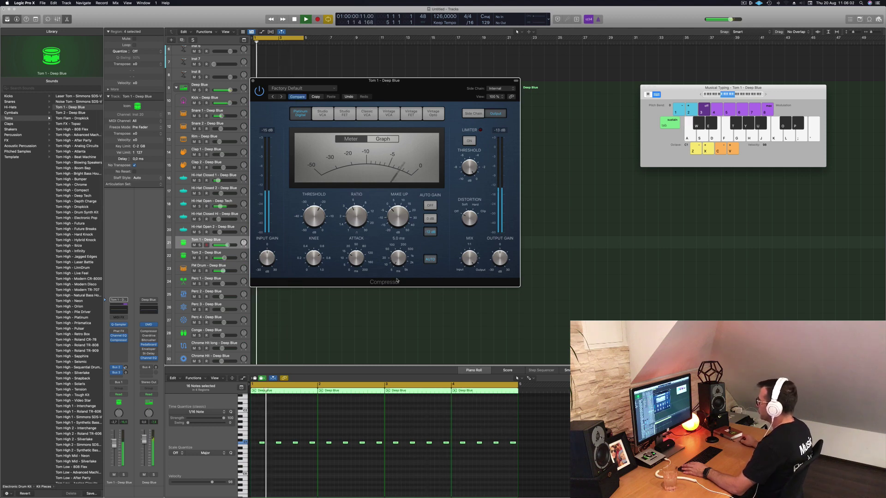
pyautogui.moveTo(356, 259); pyautogui.dragTo(361, 292)
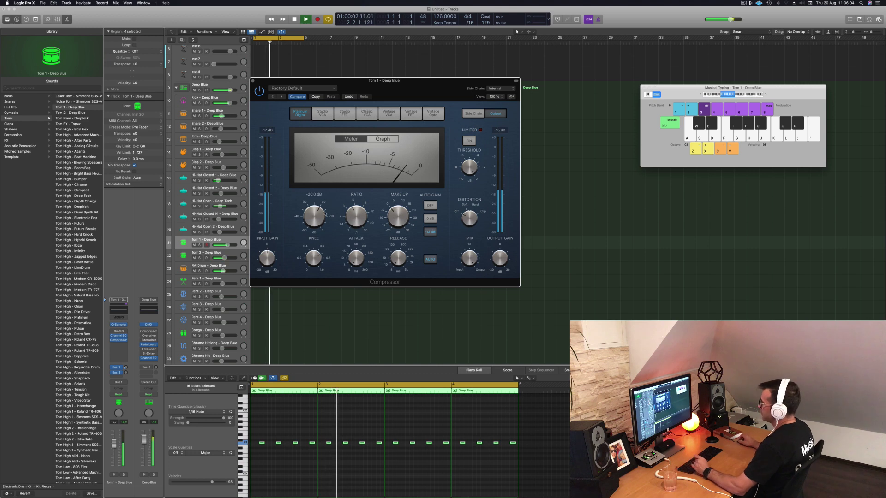
# Lower the Tom 1 track's volume and set its Channel EQ low shelf at 75 Hz to +9.7 dB
pyautogui.click(114, 444)
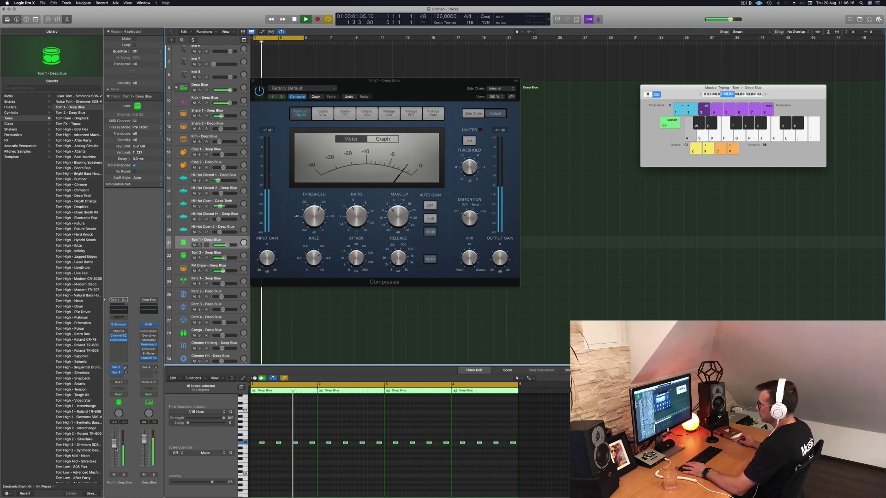
pyautogui.click(118, 335)
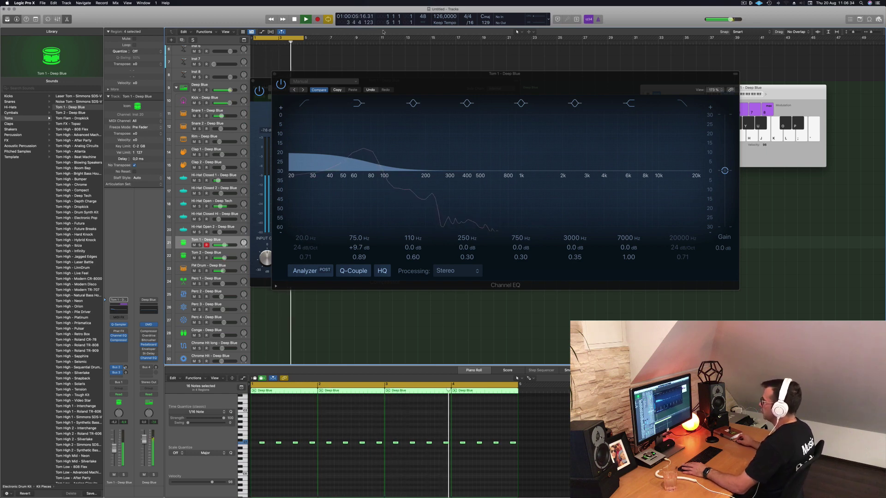
pyautogui.click(276, 75)
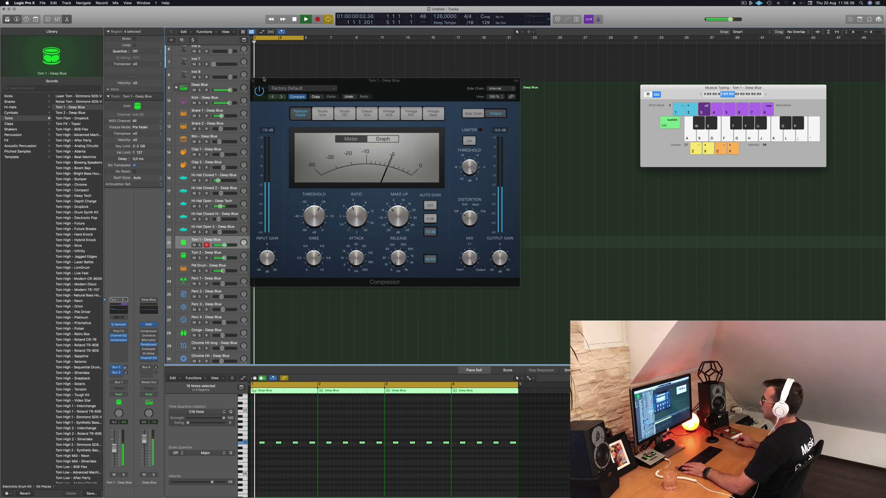
pyautogui.click(257, 81)
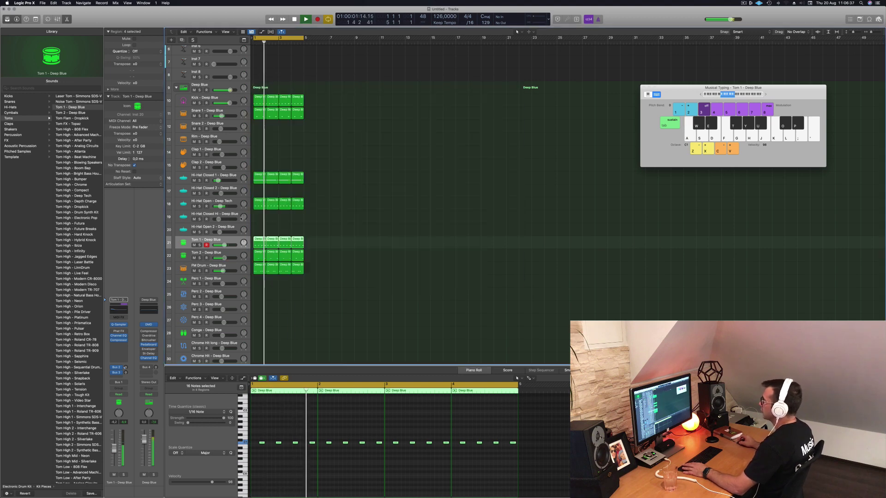
# Turn on the LP 12dB Lush filter in the FM Drum track's Quick Sampler, lower its cutoff and reset the pitch envelope depth
pyautogui.click(231, 269)
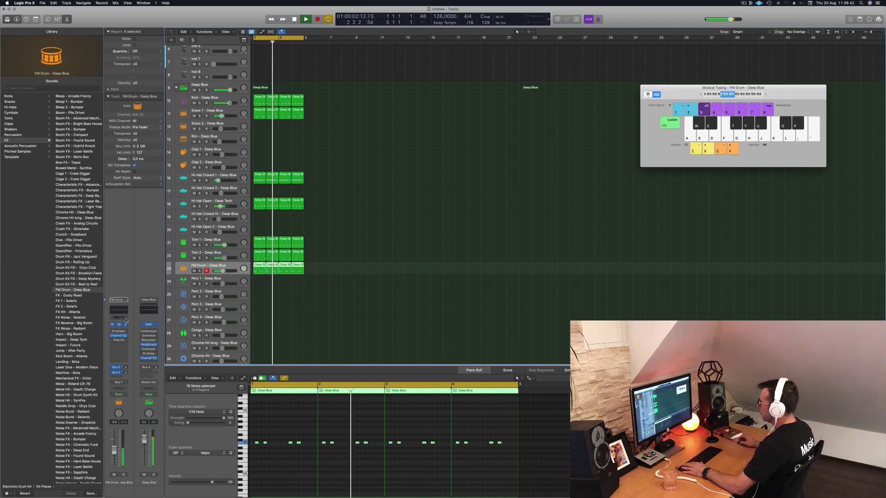
pyautogui.click(118, 325)
pyautogui.moveTo(441, 80); pyautogui.dragTo(511, 121)
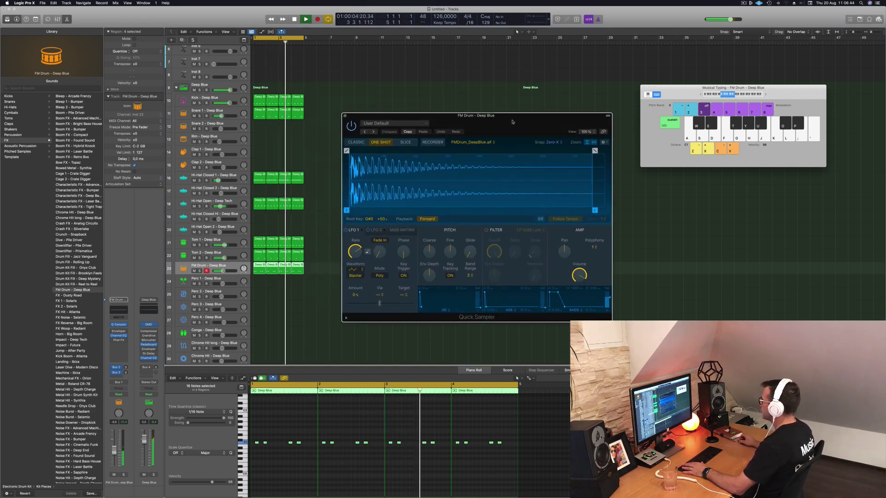
pyautogui.click(486, 230)
pyautogui.moveTo(494, 273); pyautogui.dragTo(494, 289)
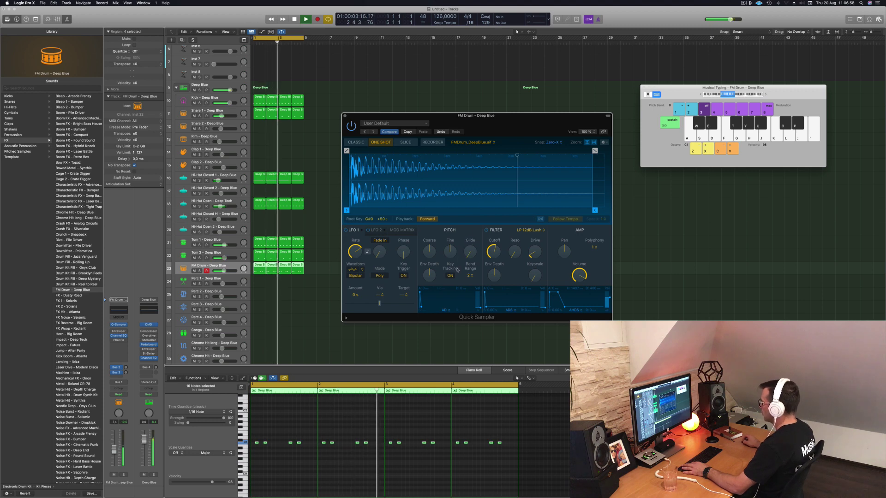
pyautogui.keyDown('alt'); pyautogui.click(429, 276); pyautogui.keyUp('alt')
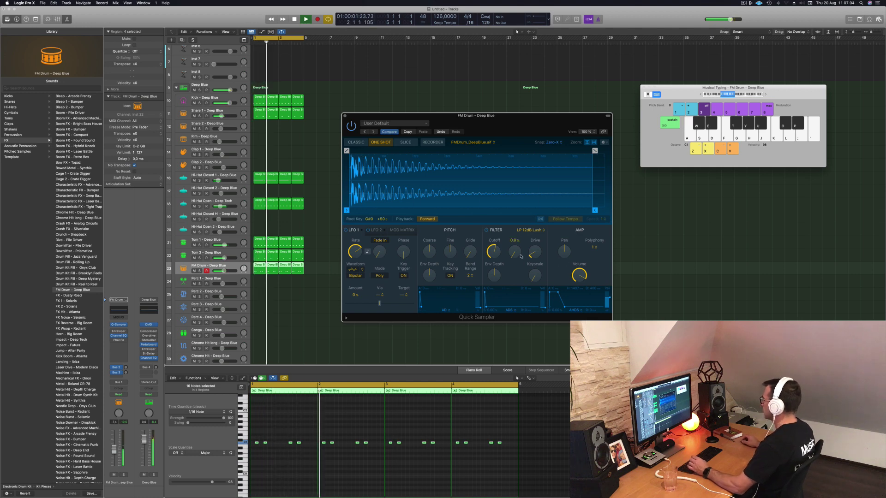
# Set the polyphony of the FM Drum's Quick Sampler to 4
pyautogui.click(594, 247)
pyautogui.click(592, 269)
pyautogui.click(593, 248)
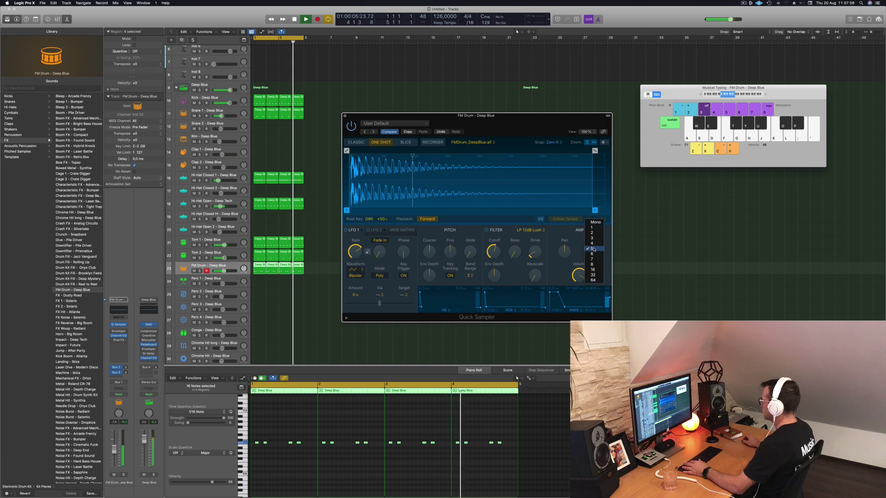
pyautogui.press('Return')
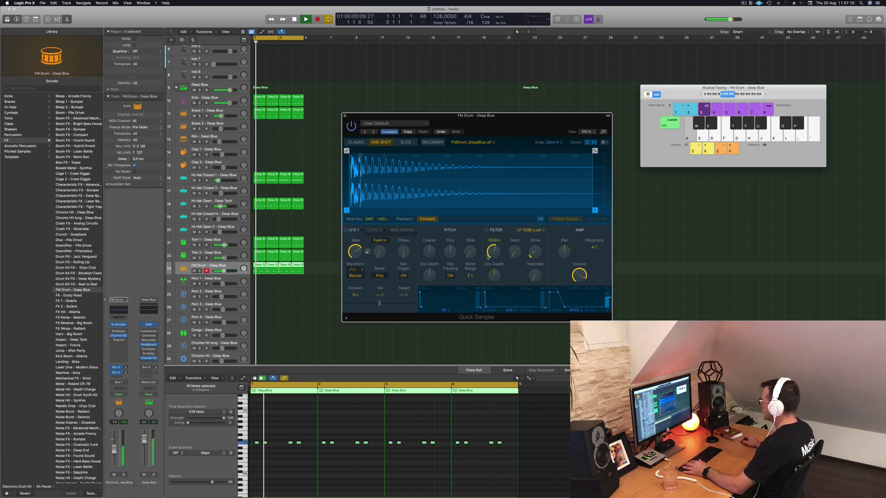
# Raise the FM Drum filter's cutoff, try its resonance and close the Quick Sampler
pyautogui.moveTo(499, 240)
pyautogui.mouseDown()
pyautogui.moveTo(503, 230)
pyautogui.moveTo(502, 248)
pyautogui.mouseUp()
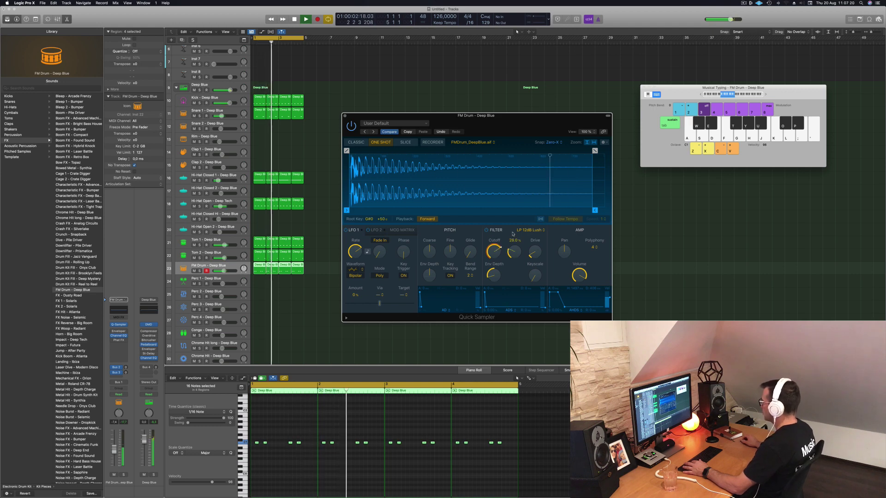
pyautogui.moveTo(514, 253); pyautogui.dragTo(513, 259)
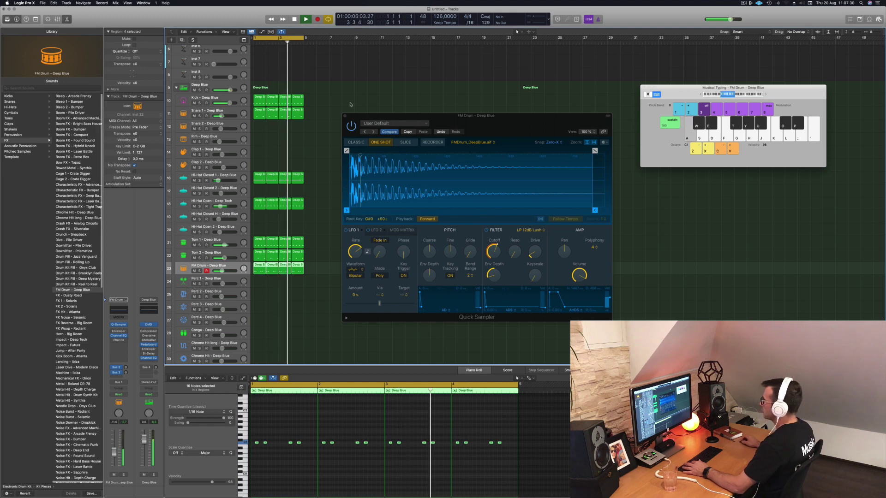
pyautogui.click(346, 116)
pyautogui.click(335, 135)
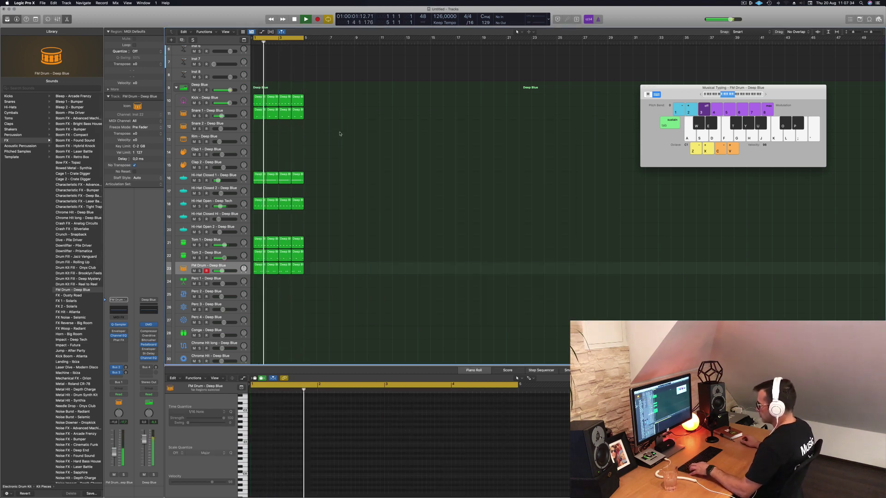
# Duplicate all regions until they fill 16 bars and extend the cycle range over all of them
pyautogui.press('super+a')
pyautogui.press('super+r')
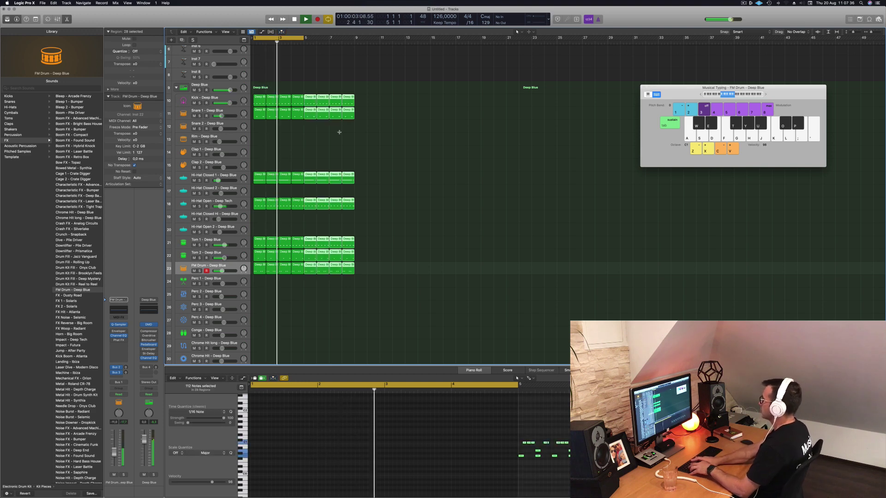
pyautogui.press('super+r')
pyautogui.press('super+r')
pyautogui.moveTo(303, 38); pyautogui.dragTo(456, 59)
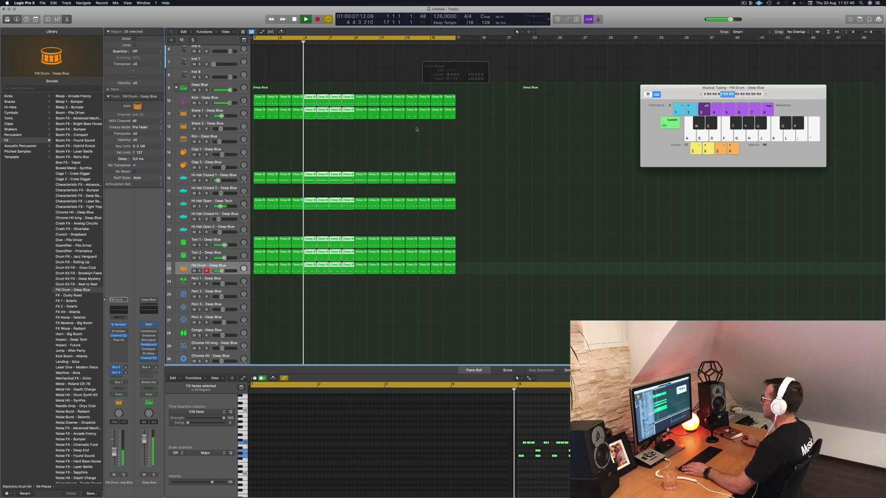
pyautogui.click(333, 151)
pyautogui.scroll(-1, 333, 151)
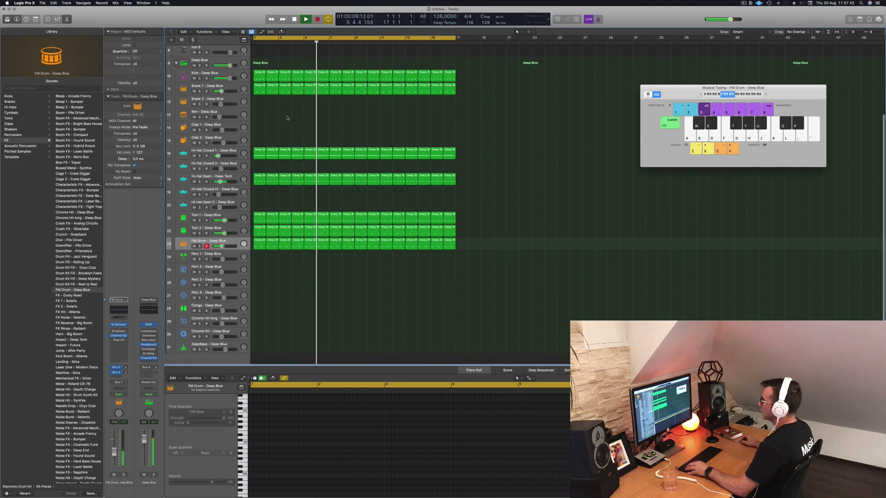
# Mute the Snare 1 track briefly to hear the loop without it
pyautogui.click(217, 92)
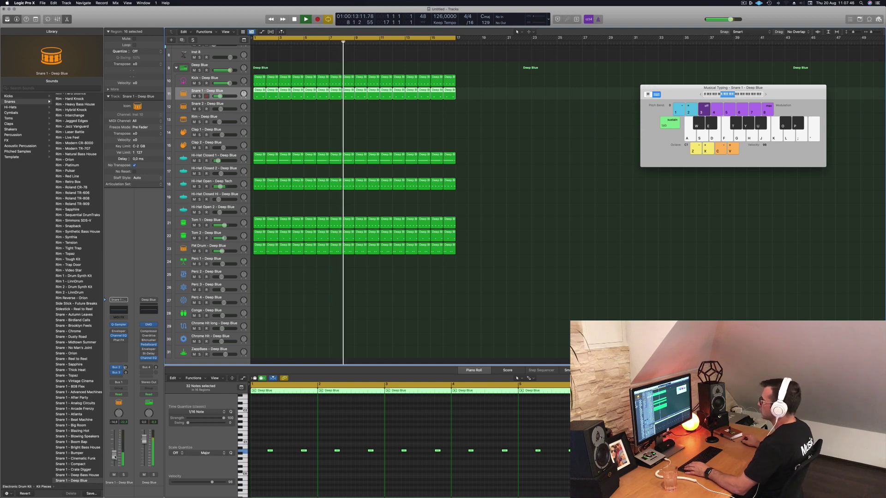
pyautogui.click(265, 118)
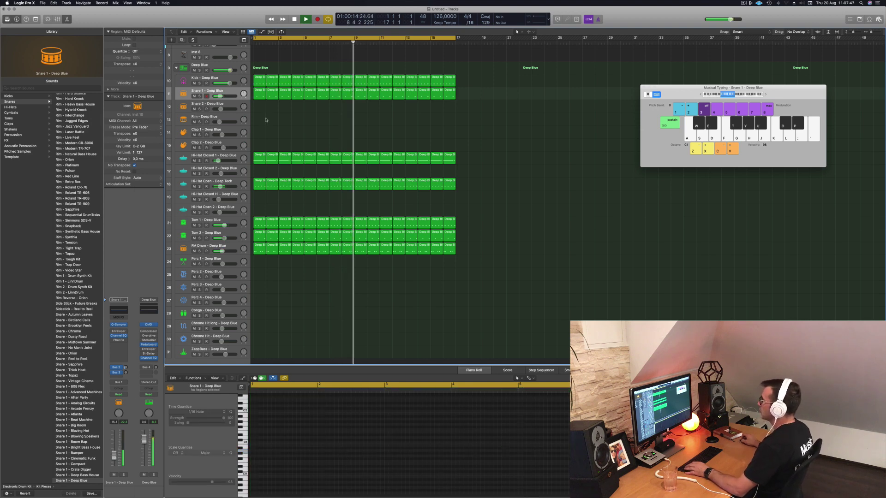
pyautogui.click(195, 96)
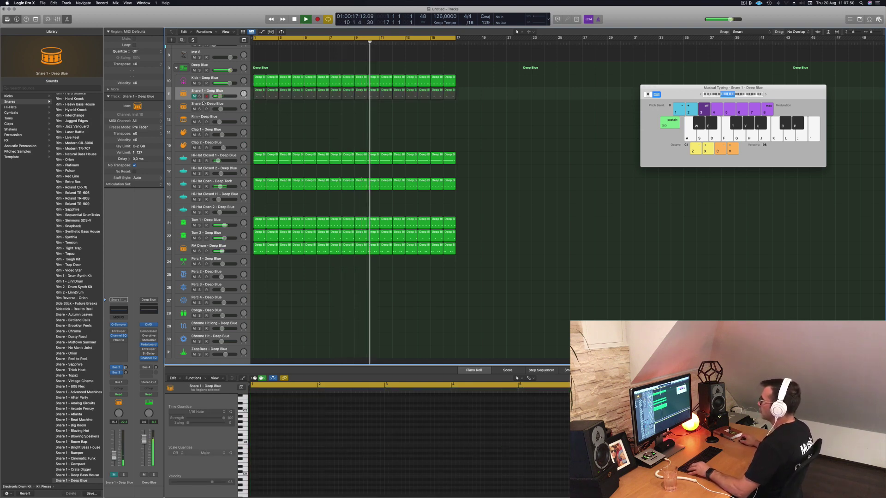
# Copy all Snare 1 regions onto the Clap 1 track and show the notes of the copies
pyautogui.click(216, 94)
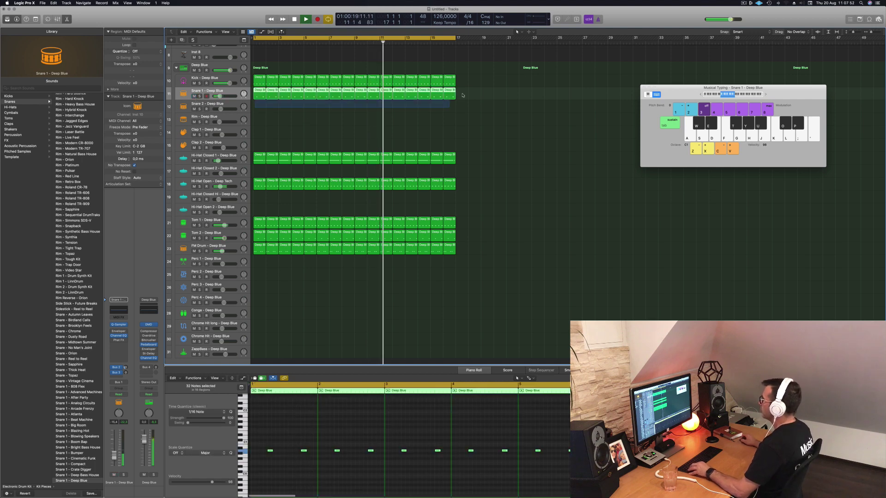
pyautogui.moveTo(257, 99); pyautogui.dragTo(256, 133)
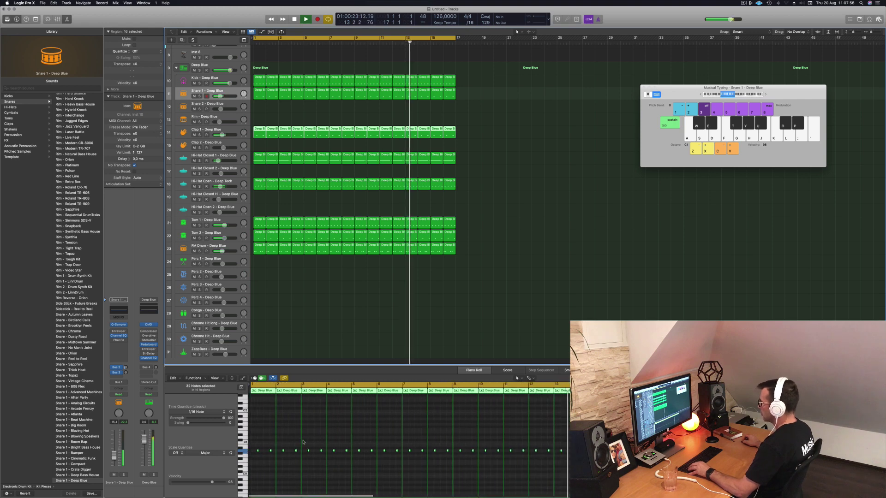
pyautogui.keyDown('ctrl'); pyautogui.keyDown('alt'); pyautogui.click(309, 434); pyautogui.keyUp('alt'); pyautogui.keyUp('ctrl')
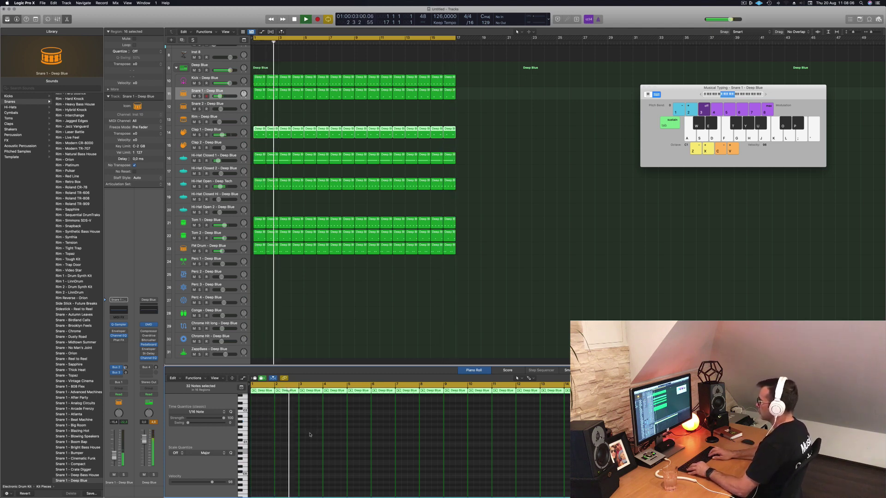
# Select the Clap 1 track to examine the notes of its copied regions and clear the region selection
pyautogui.click(229, 128)
pyautogui.click(229, 129)
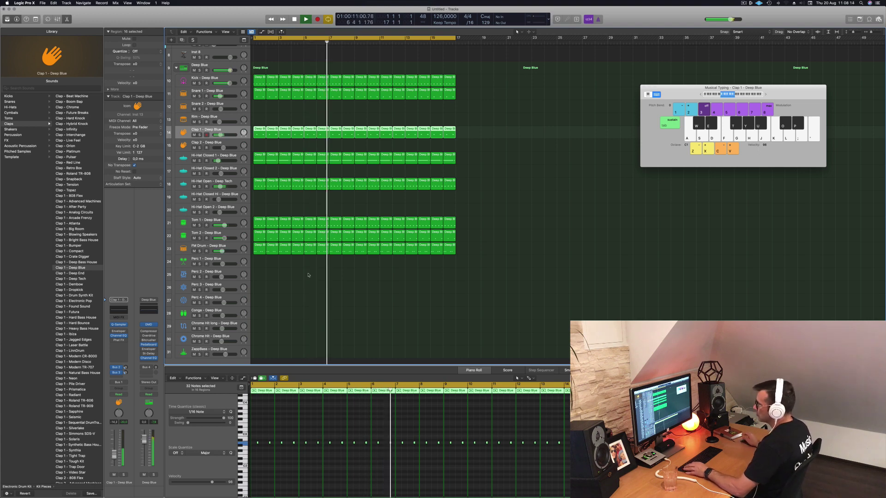
pyautogui.click(295, 291)
# Copy the first FM Drum region onto the Conga track at bar 1
pyautogui.scroll(-1, 289, 295)
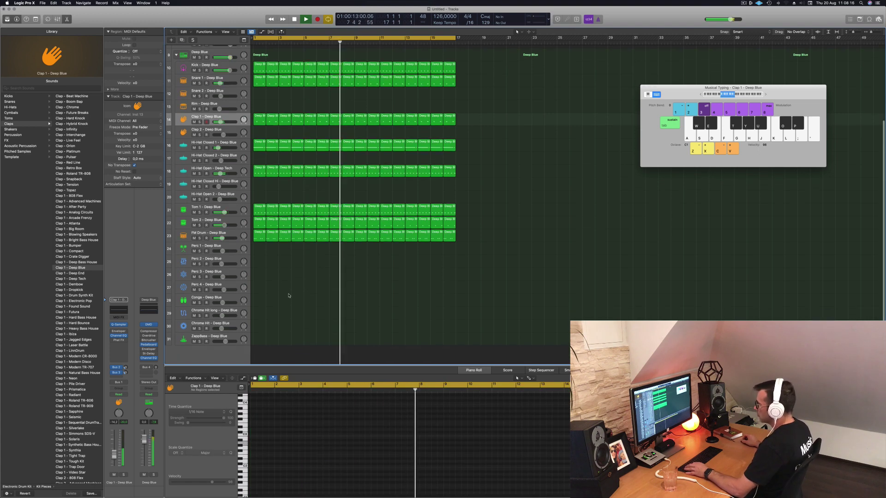
pyautogui.scroll(-1, 294, 282)
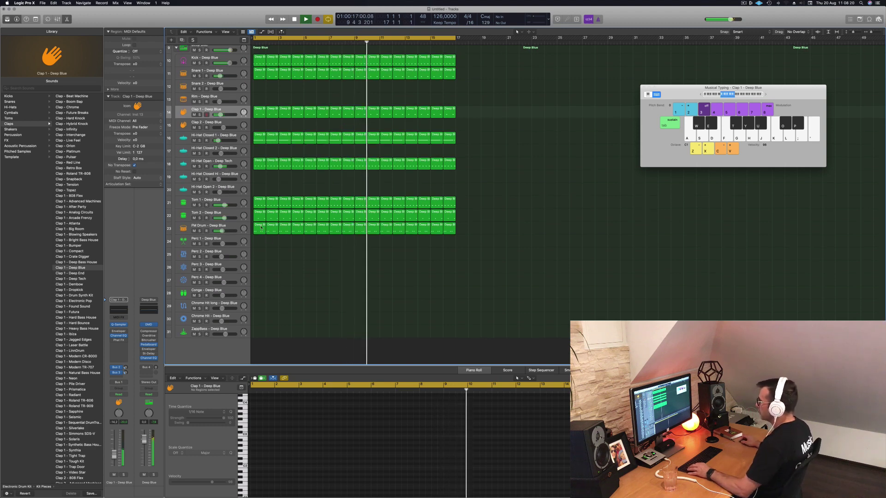
pyautogui.moveTo(262, 227); pyautogui.dragTo(259, 292)
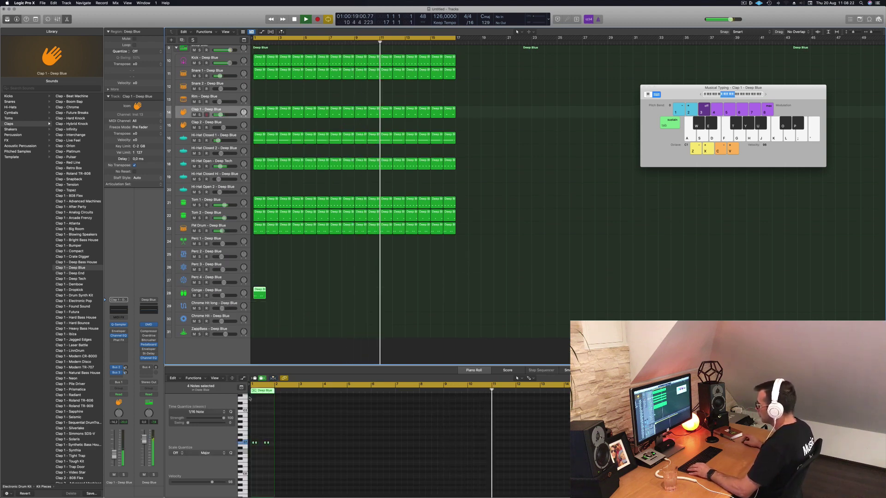
# Shift the four notes of the Conga region slightly later and transpose them up one octave
pyautogui.scroll(5, 272, 425)
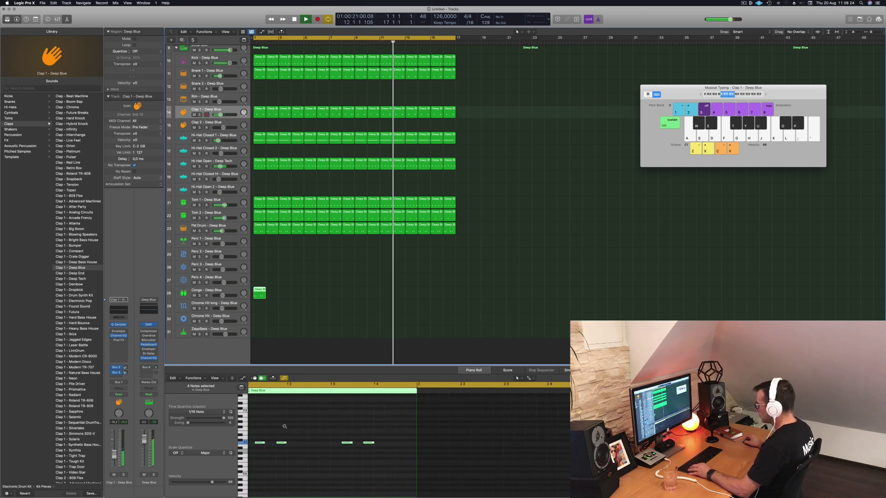
pyautogui.moveTo(258, 433); pyautogui.dragTo(361, 453)
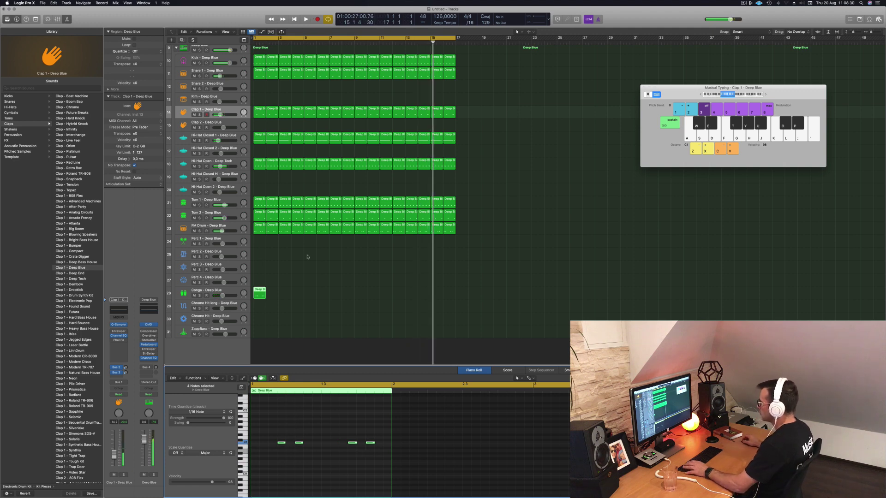
pyautogui.moveTo(274, 427); pyautogui.dragTo(392, 470)
pyautogui.hotkey('alt', 'shift', 'Up')
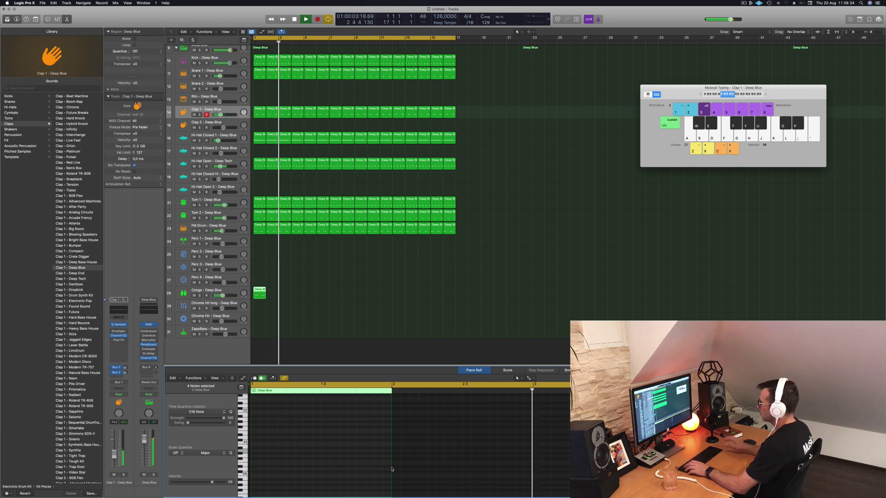
# Delete the second and fourth notes of the Conga region and move the two remaining notes earlier
pyautogui.press('super+Right')
pyautogui.press('super+Right')
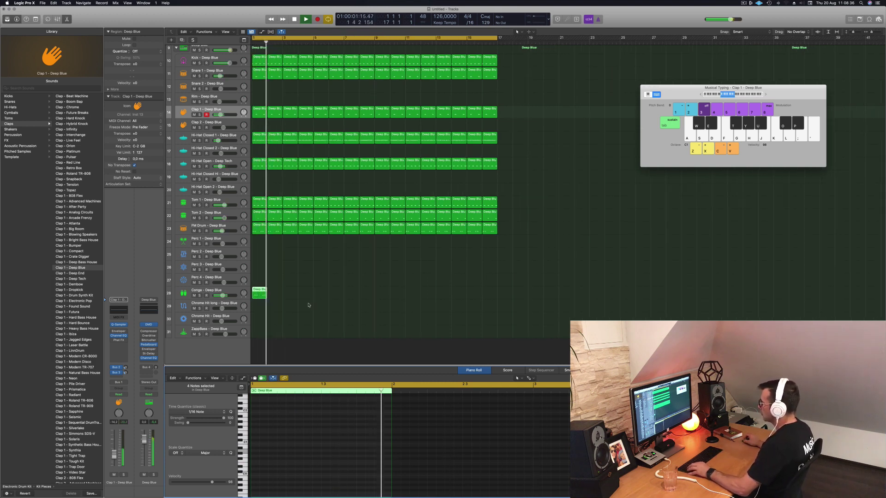
pyautogui.press('space')
pyautogui.click(282, 284)
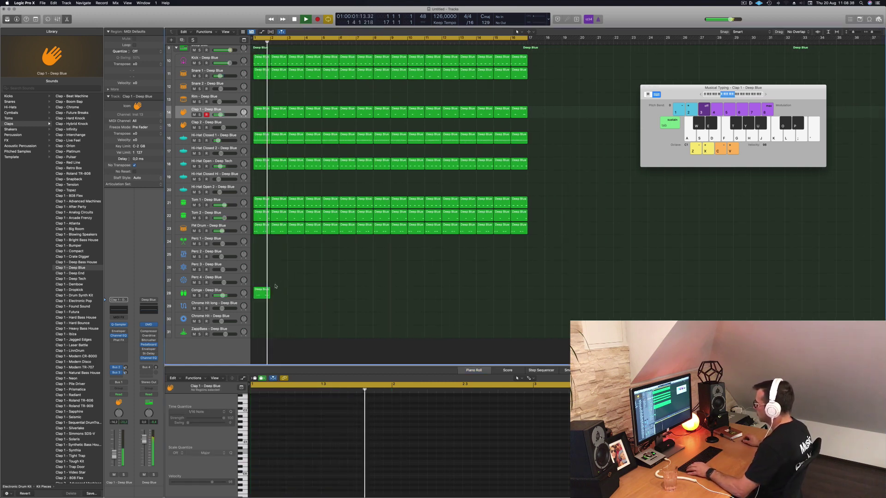
pyautogui.click(257, 291)
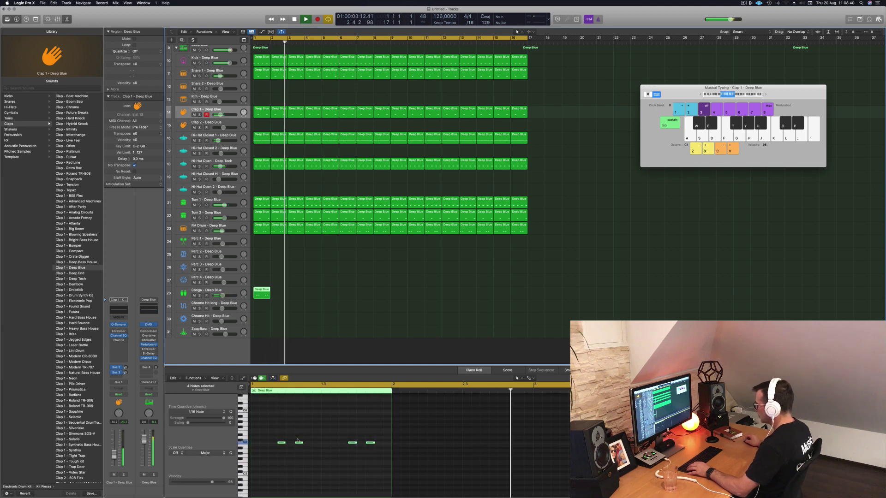
pyautogui.click(299, 442)
pyautogui.press('Delete')
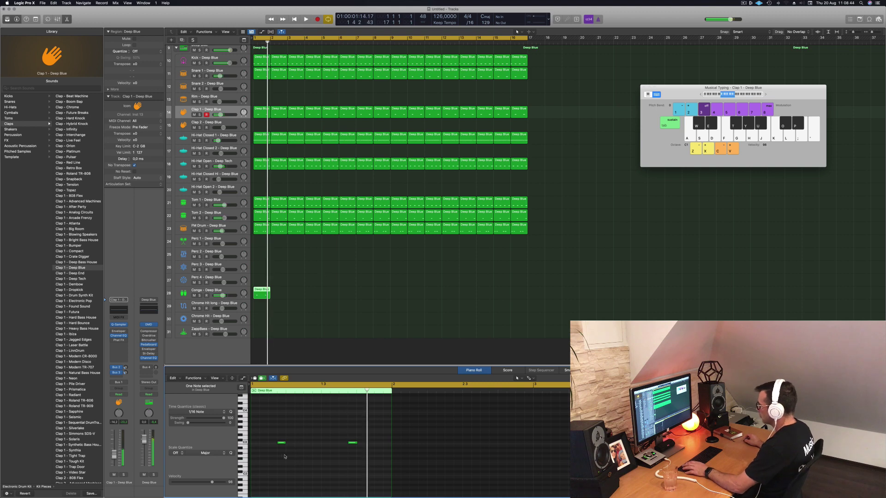
pyautogui.moveTo(350, 453); pyautogui.dragTo(382, 456)
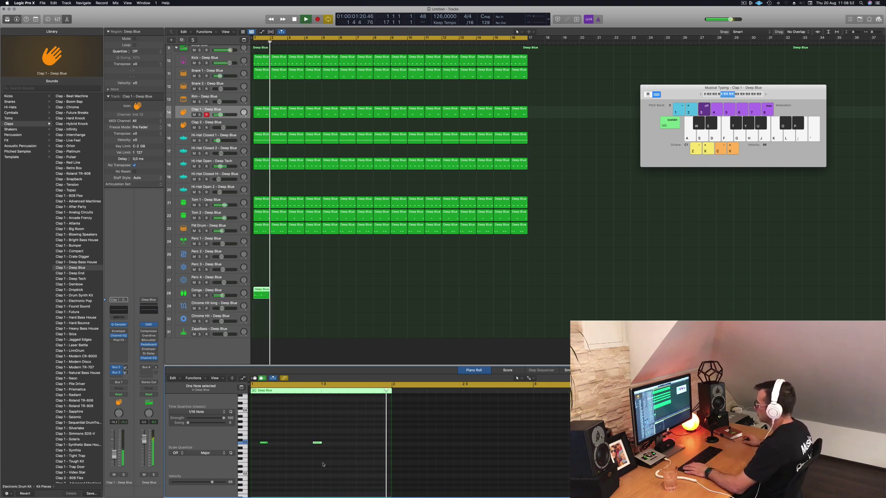
# Duplicate the Conga region along its track until the copies fill all 16 bars
pyautogui.moveTo(262, 294); pyautogui.dragTo(329, 292)
pyautogui.moveTo(263, 294); pyautogui.dragTo(390, 291)
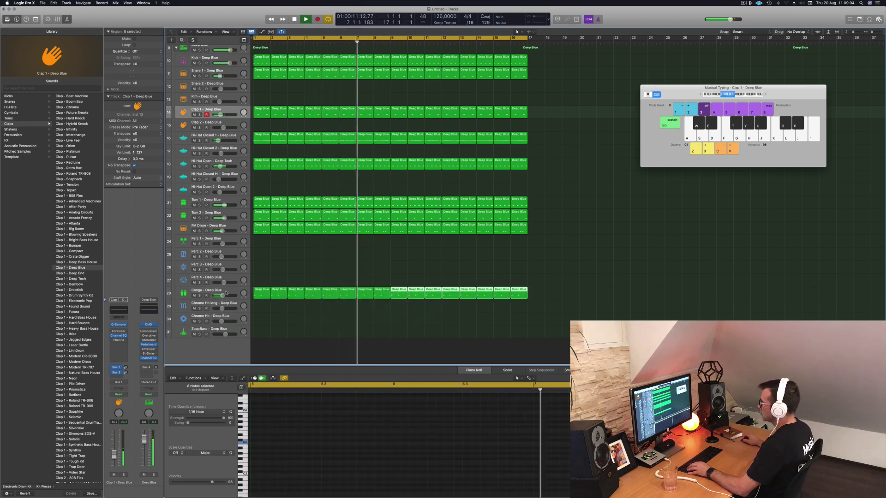
# Select the Conga track with all its regions, check their notes and lower the track's volume
pyautogui.click(166, 293)
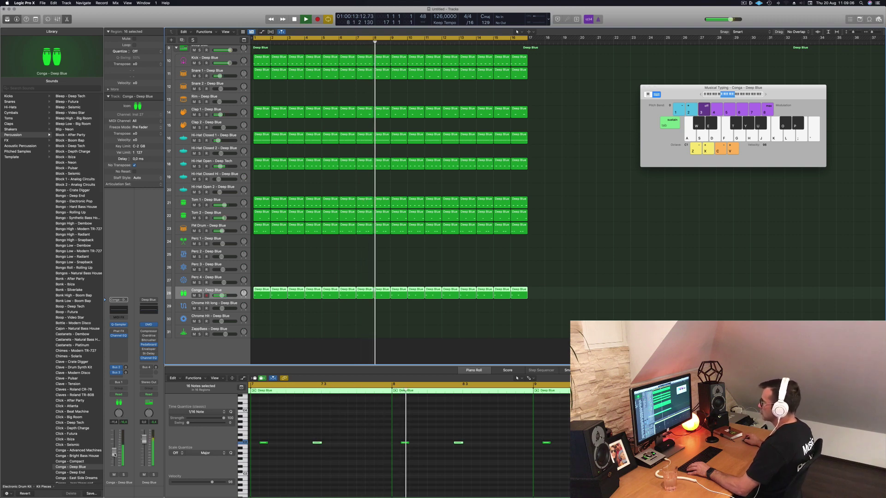
pyautogui.click(292, 475)
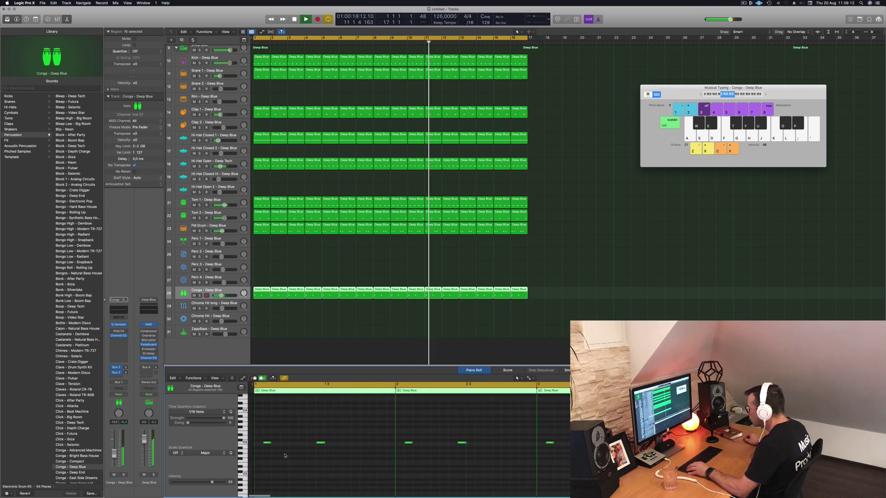
pyautogui.scroll(1, 263, 431)
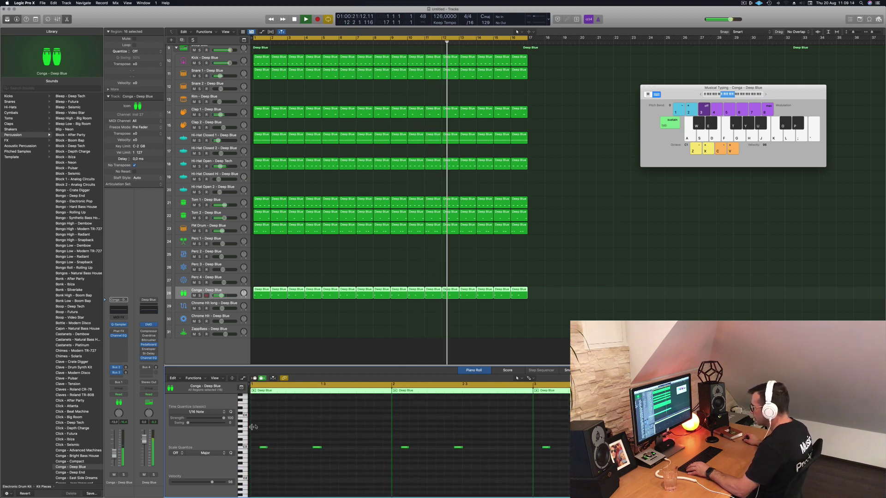
pyautogui.click(241, 387)
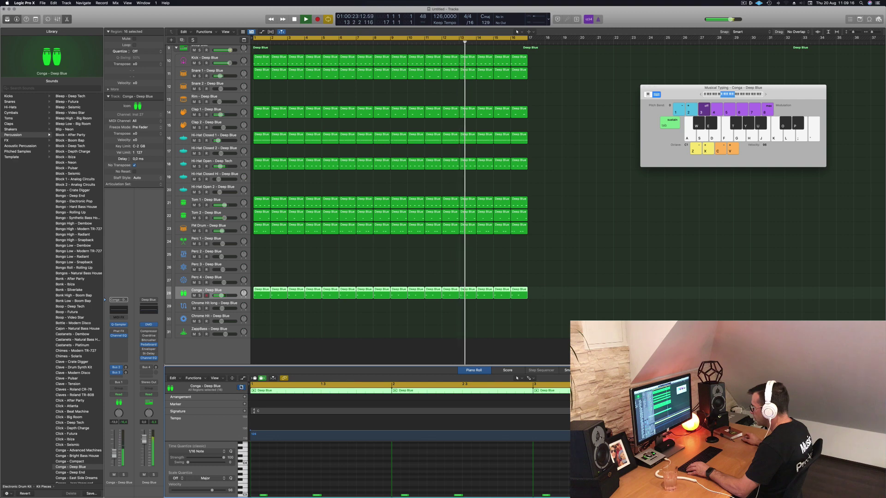
pyautogui.click(241, 388)
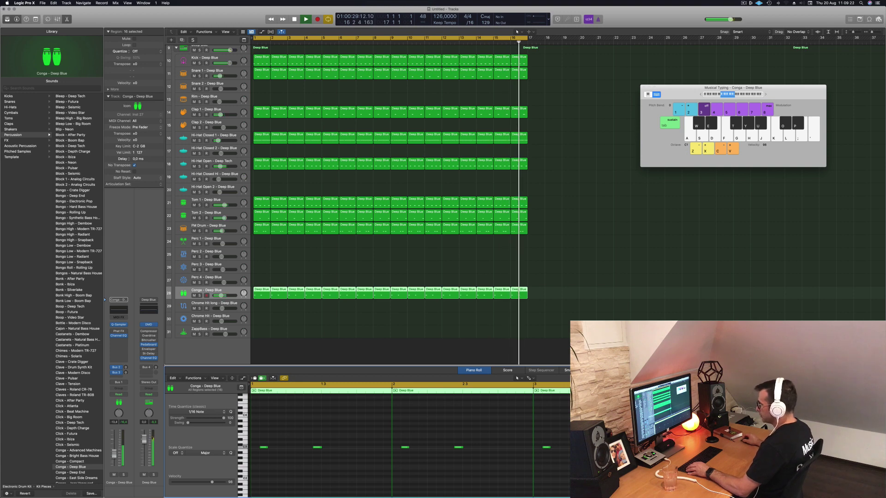
pyautogui.click(341, 315)
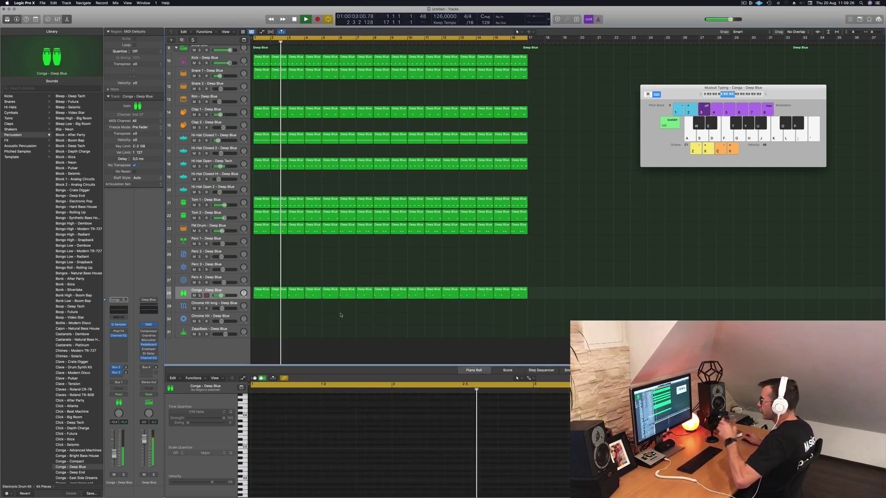
pyautogui.click(233, 295)
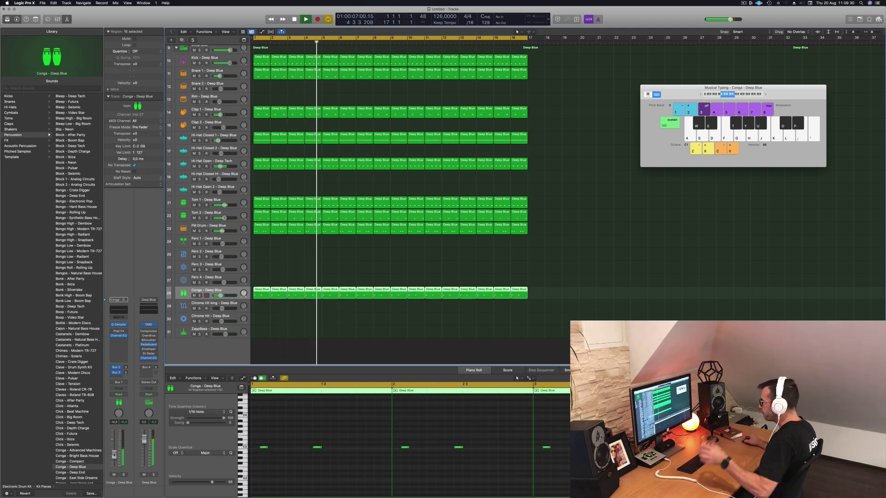
# Shrink the track heights to show all tracks and open the Alchemy synth on the Inst 1 track
pyautogui.scroll(-4, 334, 309)
pyautogui.scroll(-2, 332, 288)
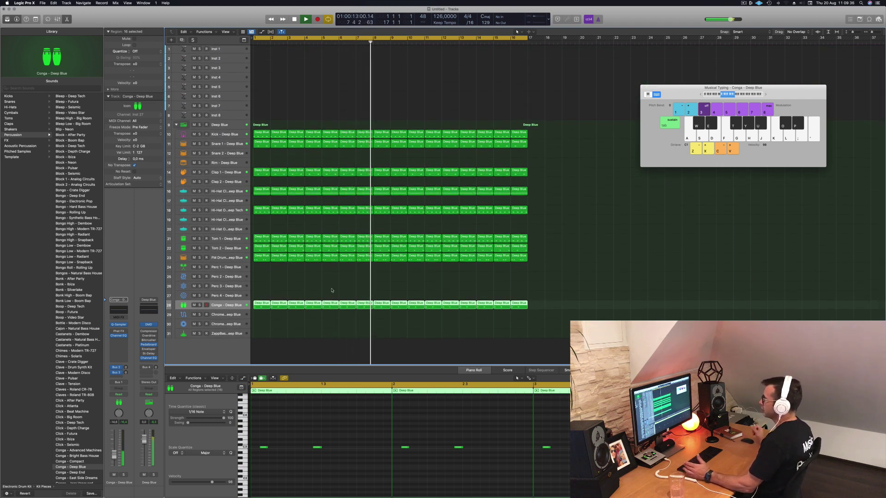
pyautogui.scroll(1, 370, 189)
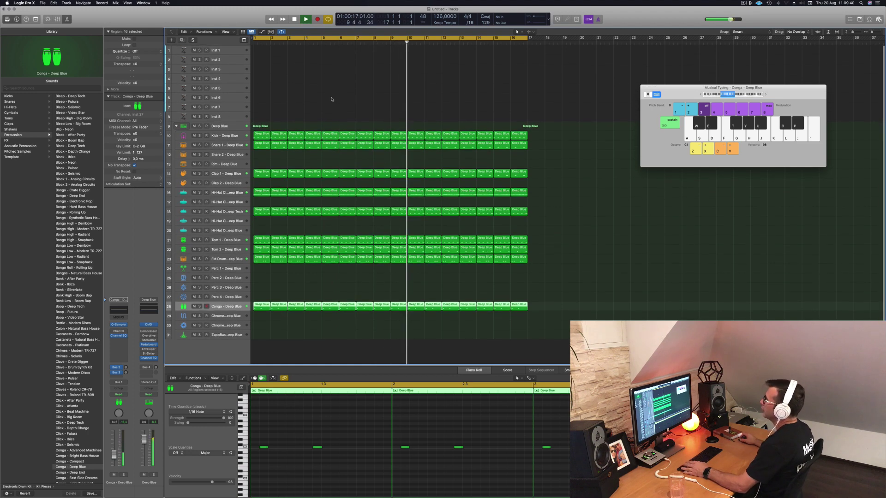
pyautogui.click(235, 51)
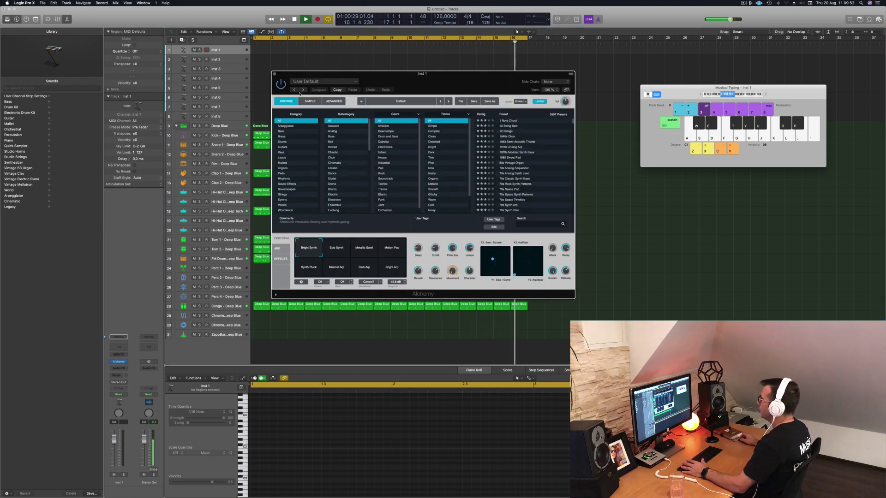
pyautogui.moveTo(426, 74); pyautogui.dragTo(399, 142)
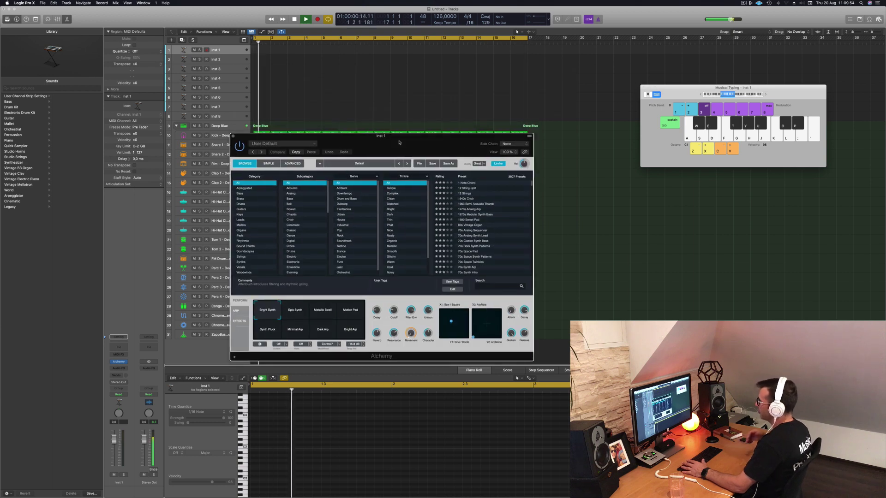
# Filter Alchemy's presets to Bass, sort them by rating and load Lazarus with its Solid & Wide variation
pyautogui.click(244, 194)
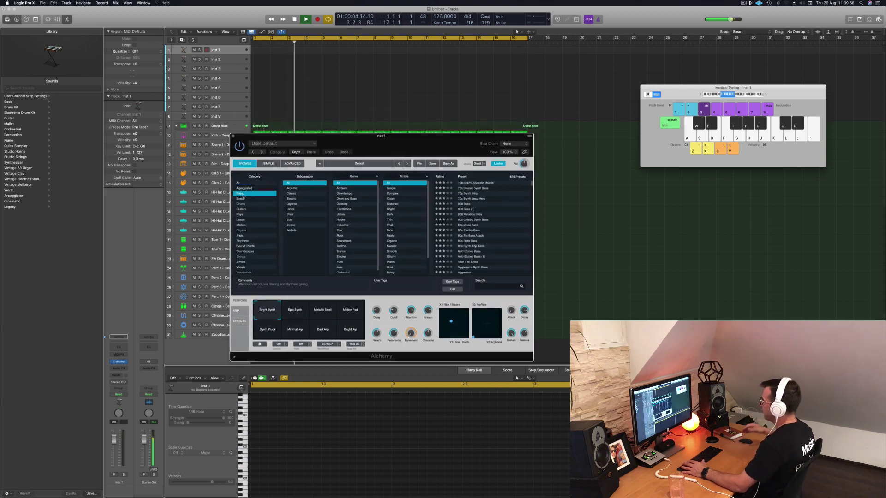
pyautogui.click(441, 177)
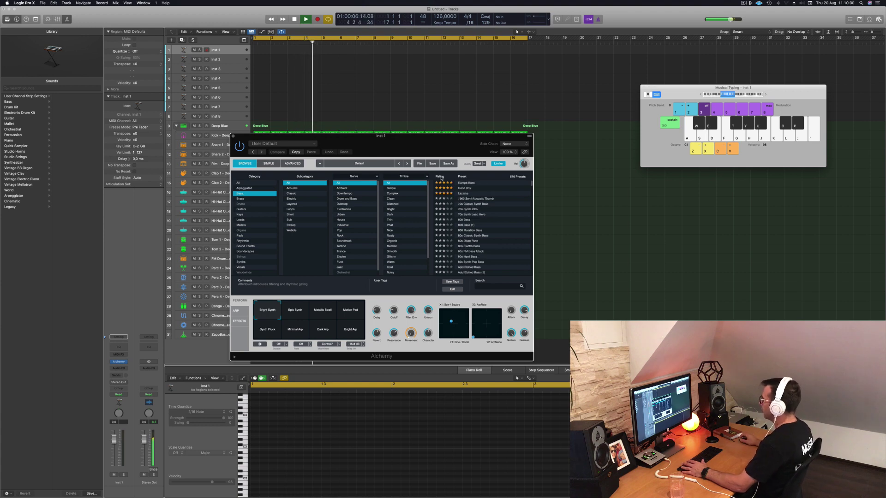
pyautogui.click(460, 194)
pyautogui.moveTo(428, 142); pyautogui.dragTo(553, 131)
pyautogui.click(475, 299)
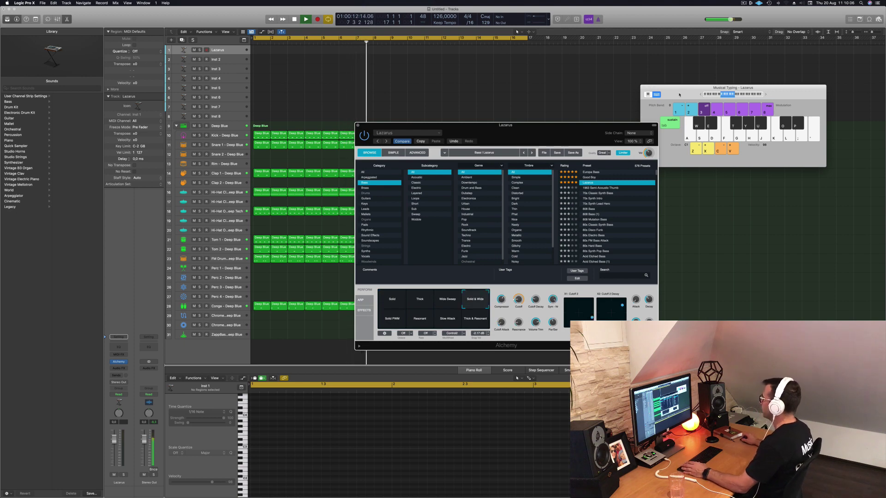
# Rearrange the floating windows, lower the Lazarus track's volume and audition the Solid & Wide sound with a few notes
pyautogui.moveTo(679, 95); pyautogui.dragTo(670, 95)
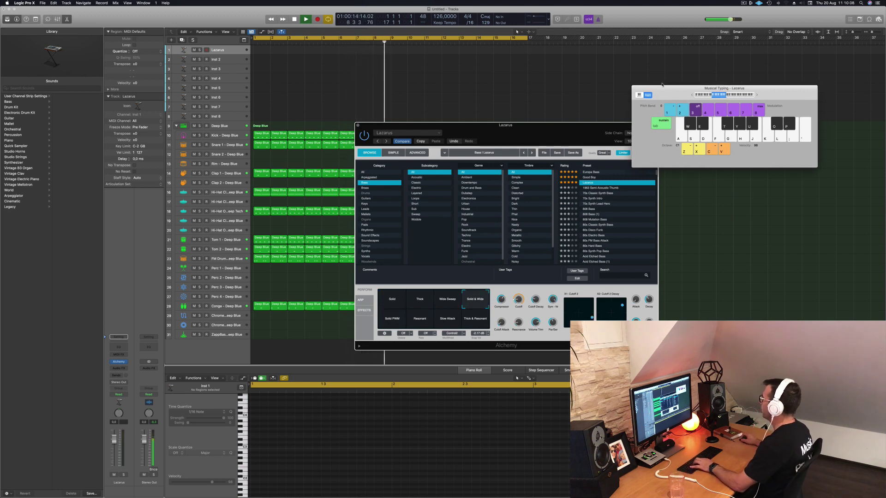
pyautogui.moveTo(564, 130); pyautogui.dragTo(505, 162)
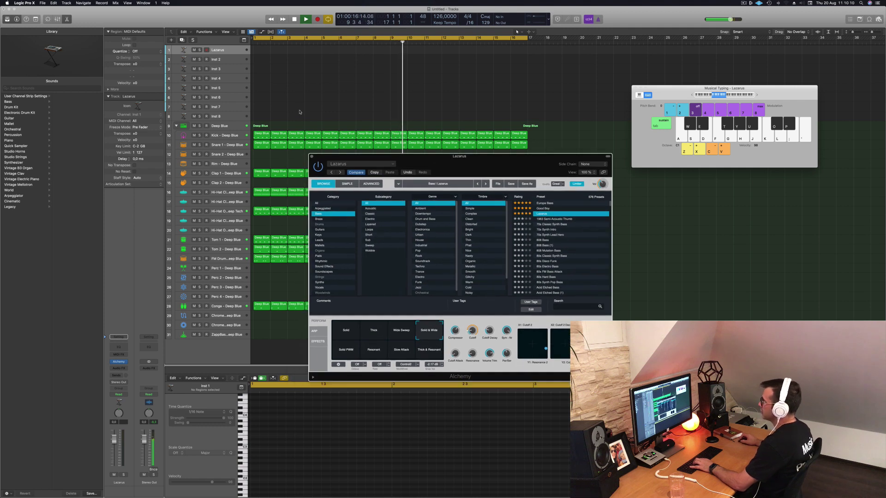
pyautogui.click(114, 448)
pyautogui.press('f')
pyautogui.press('h')
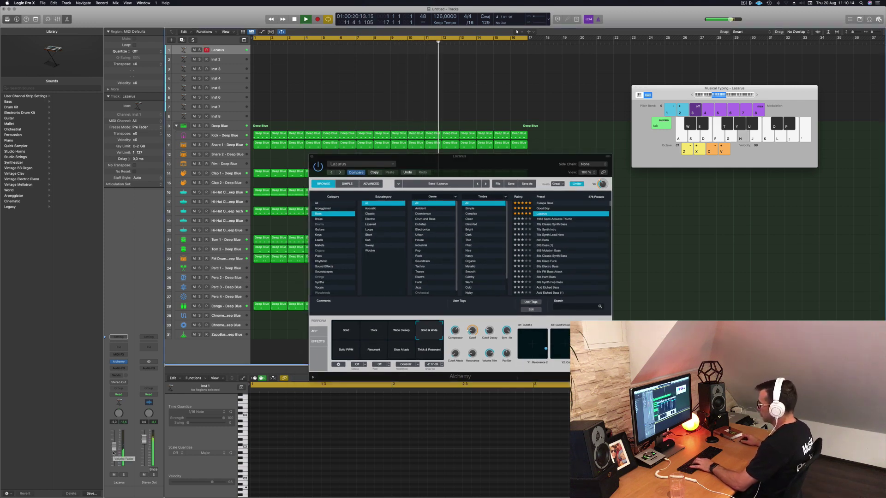
pyautogui.press('j')
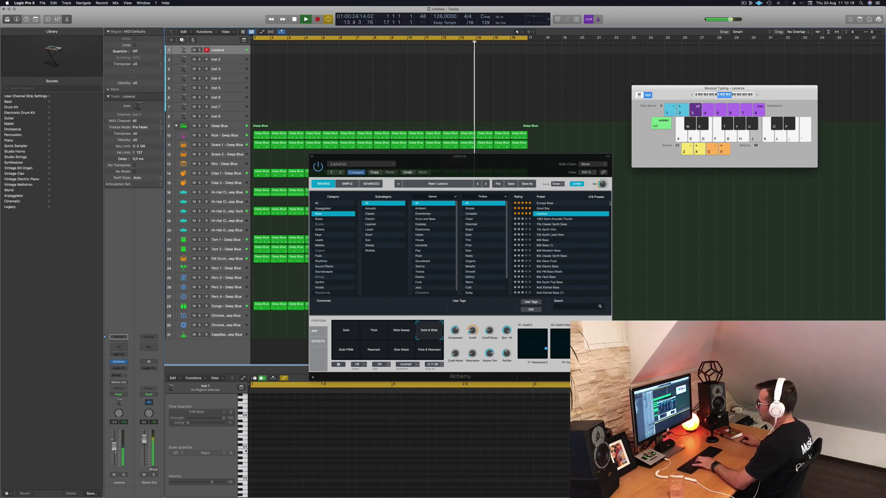
pyautogui.press('a')
pyautogui.press('d')
# Audition the Solid variation of Lazarus with a few notes and switch to the Thick variation
pyautogui.click(346, 330)
pyautogui.press('a')
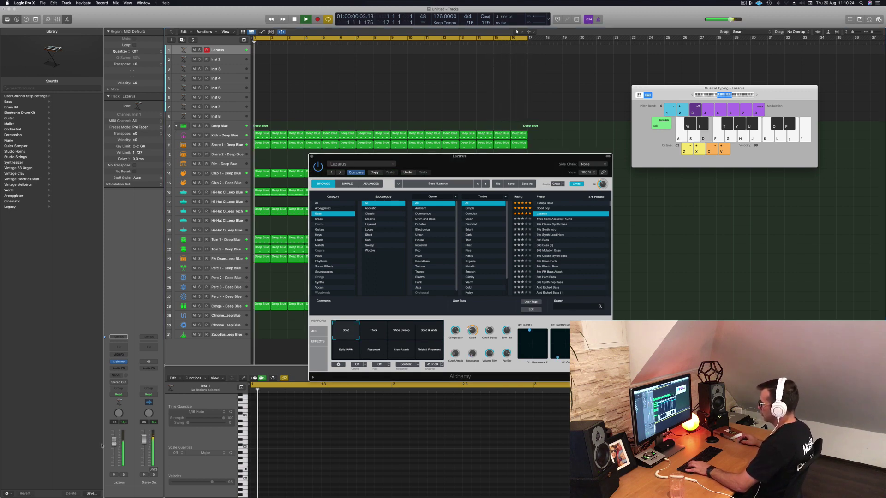
pyautogui.press('j')
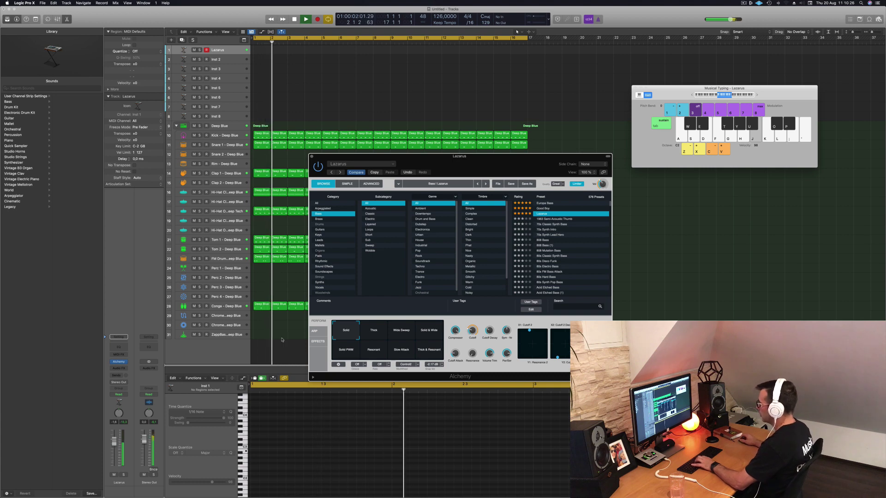
pyautogui.press('k')
pyautogui.press(';')
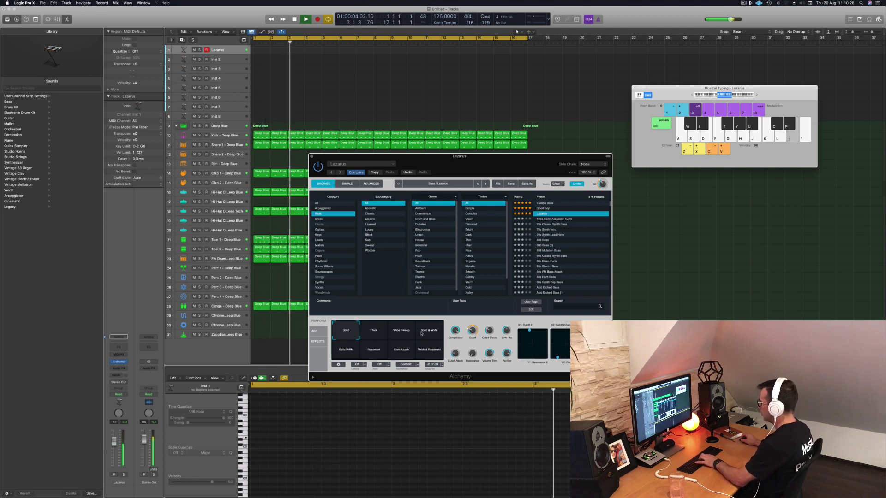
pyautogui.press('j')
pyautogui.click(373, 333)
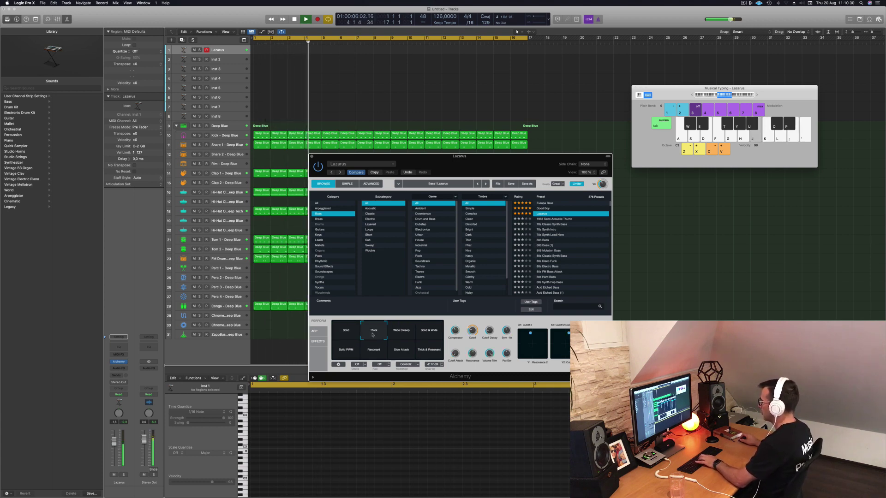
# Audition the Thick and Solid PWM variations of the Lazarus preset with a few notes
pyautogui.press('h')
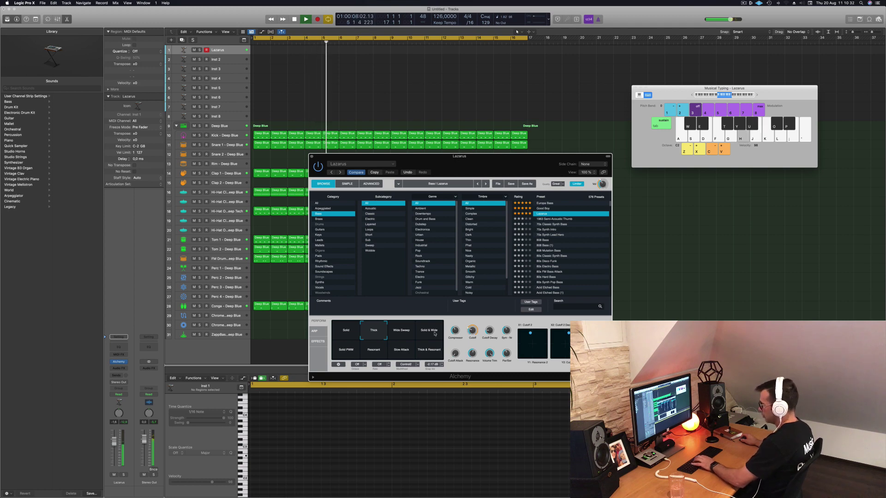
pyautogui.press('a')
pyautogui.click(343, 353)
pyautogui.press('a')
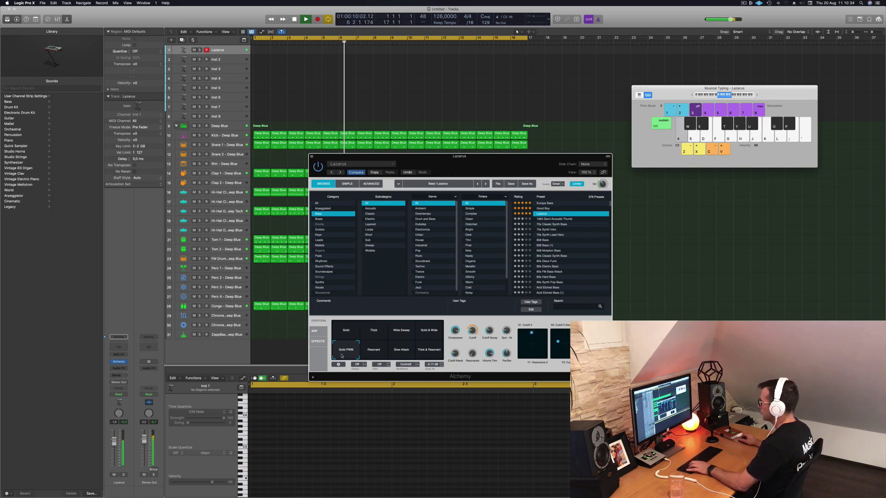
pyautogui.press('s')
# Audition Lazarus's Resonant, Slow Attack and Thick & Resonant variations with a few notes
pyautogui.click(375, 354)
pyautogui.click(399, 353)
pyautogui.press('h')
pyautogui.click(427, 352)
pyautogui.press('f')
pyautogui.press('h')
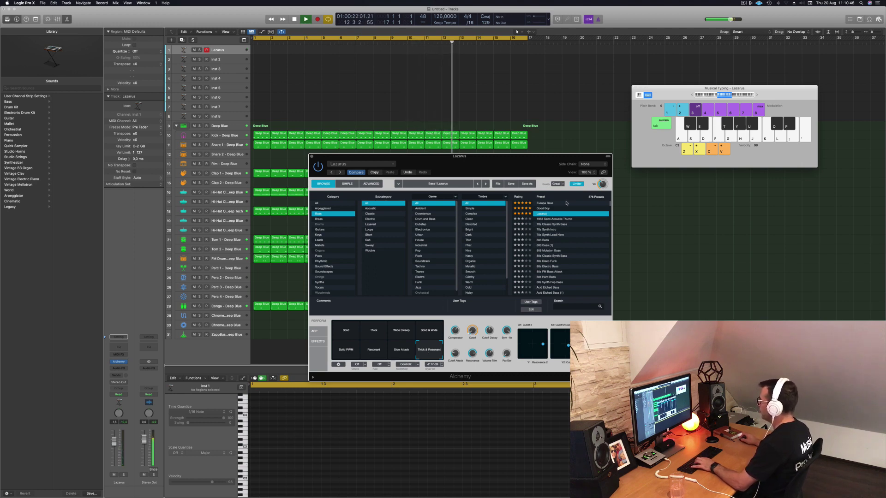
# Load the Good Boy bass preset and audition its Bass Delays variation with a few notes
pyautogui.moveTo(556, 171); pyautogui.dragTo(560, 171)
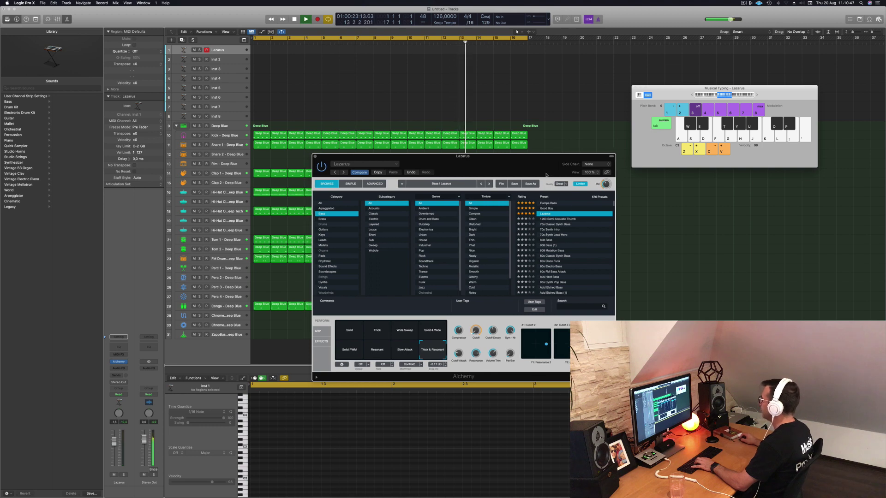
pyautogui.click(547, 209)
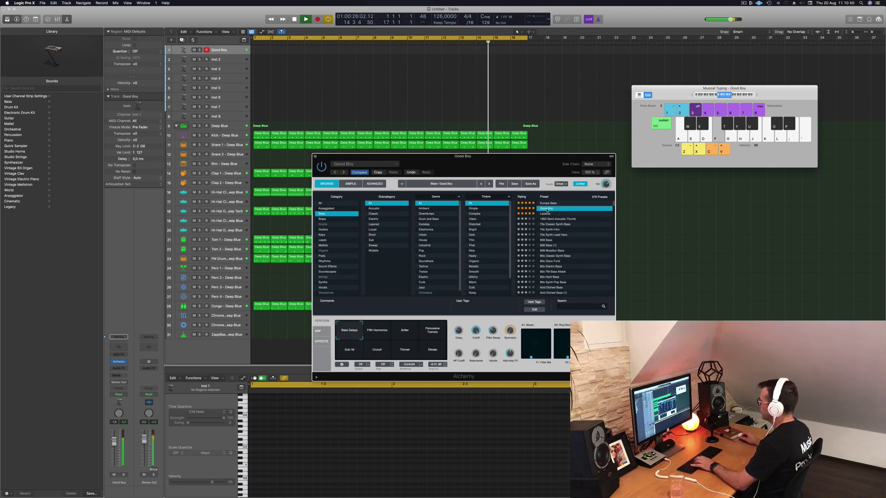
pyautogui.press('g')
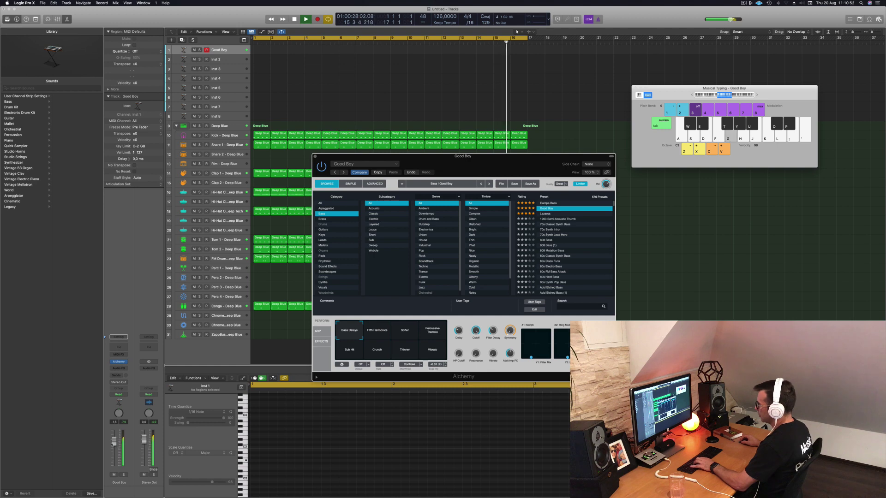
pyautogui.press('f')
# Switch Good Boy to Fifth Harmonics and audition it, trying one octave lower on the typing keyboard before restoring the octave
pyautogui.click(377, 332)
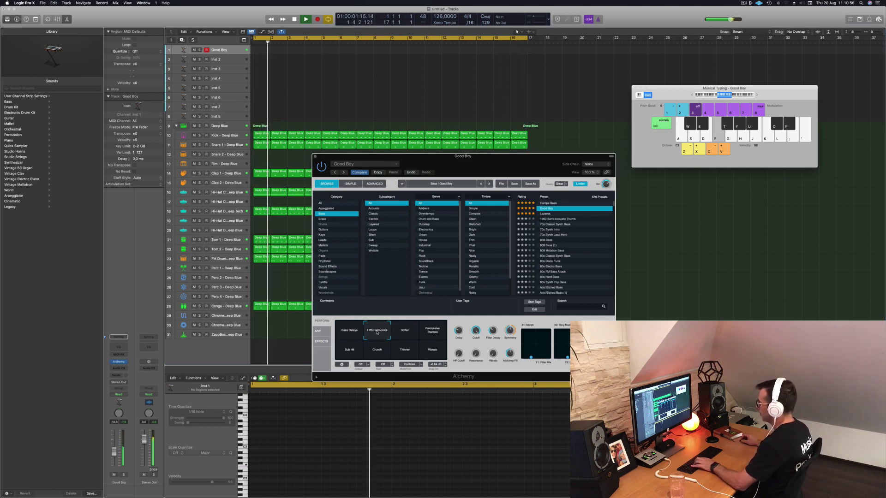
pyautogui.press('d')
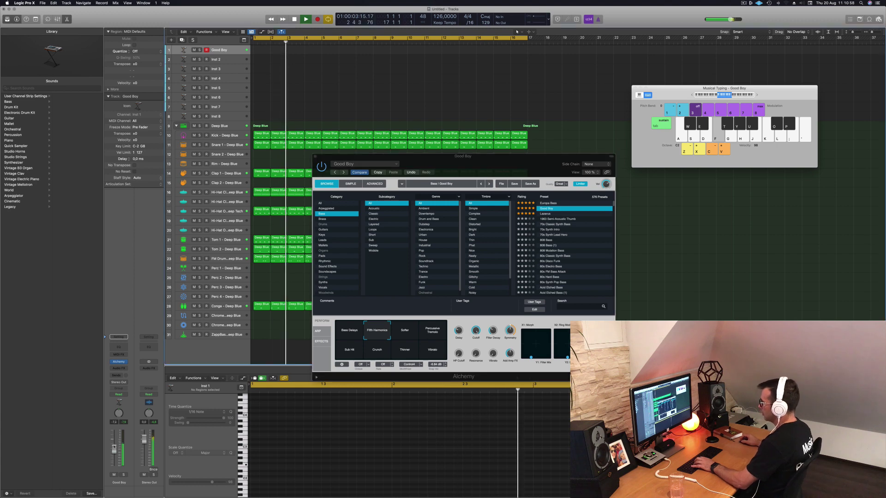
pyautogui.press('a')
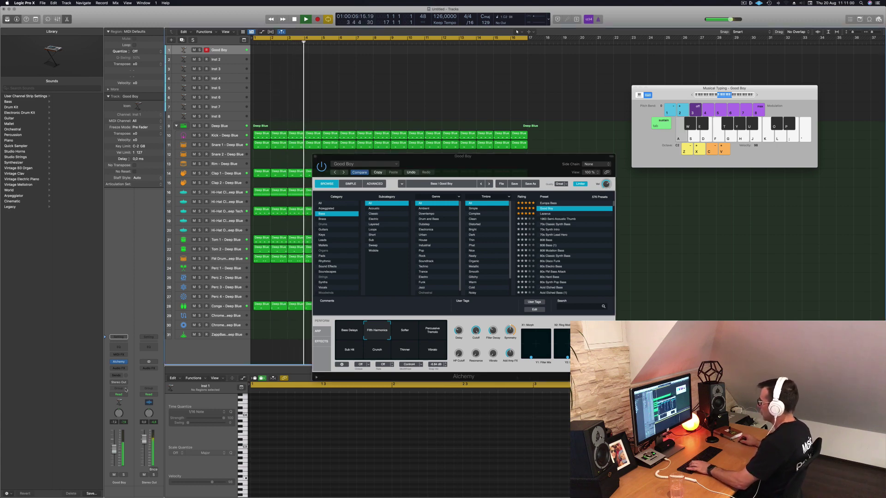
pyautogui.click(692, 95)
pyautogui.press('a')
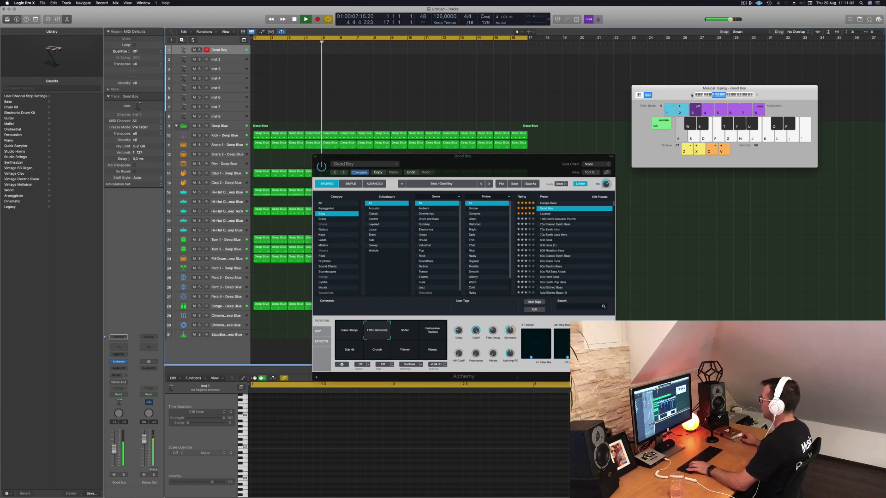
pyautogui.click(757, 96)
pyautogui.press('a')
# Audition Good Boy's Softer, Percussive Tremolo and Sub Hit variations, playing a note on each
pyautogui.click(405, 331)
pyautogui.press('a')
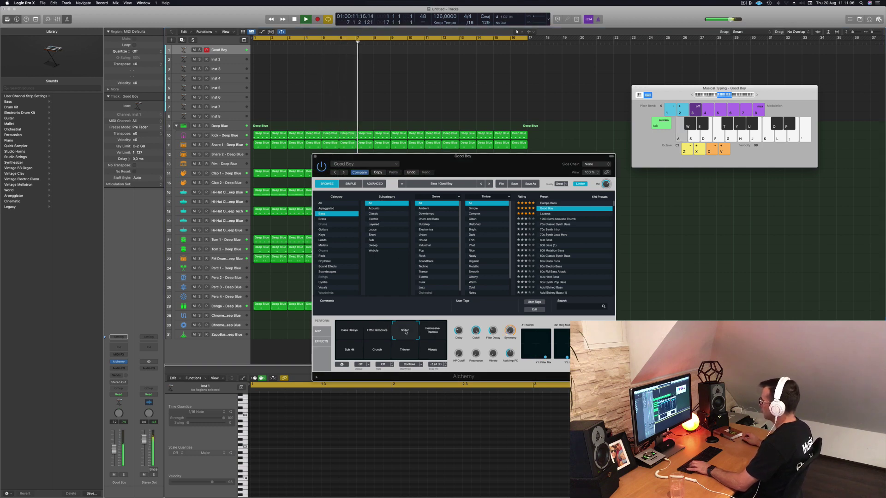
pyautogui.click(436, 333)
pyautogui.press('a')
pyautogui.click(349, 351)
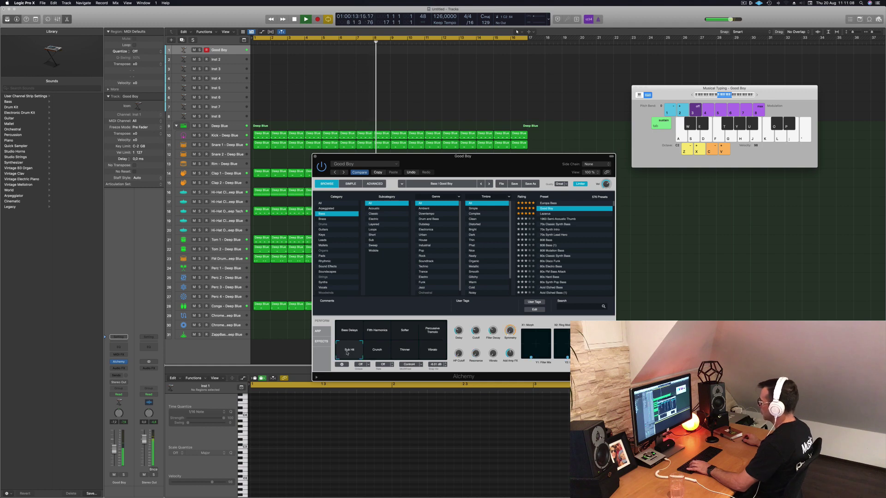
pyautogui.press('a')
# Audition the Crunch, Thinner and Vibrato variations of Good Boy
pyautogui.click(382, 351)
pyautogui.click(406, 351)
pyautogui.press('a')
pyautogui.click(430, 351)
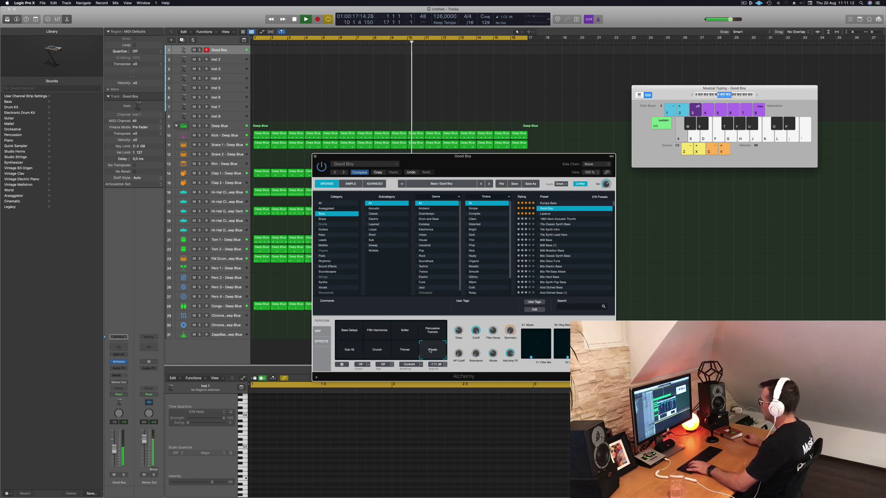
pyautogui.press('a')
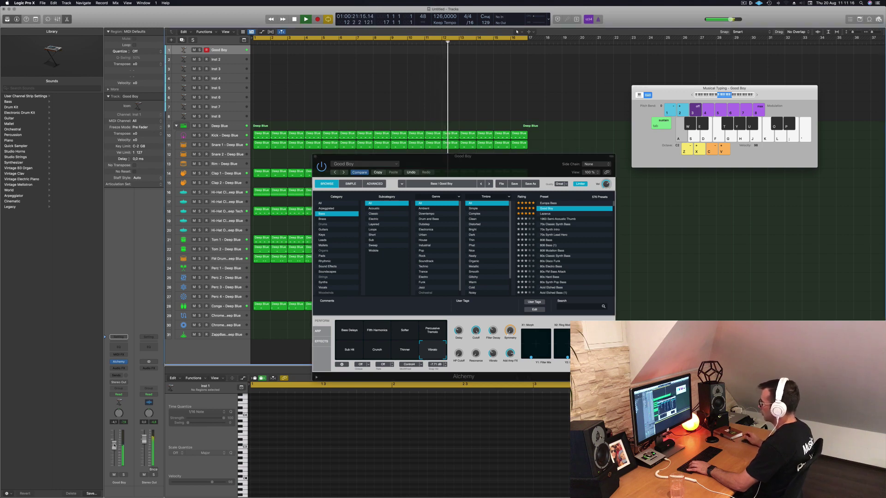
pyautogui.press('f')
# Load and audition the Europa Bass preset, and narrow the bass presets to the Clean timbre
pyautogui.click(556, 203)
pyautogui.press('a')
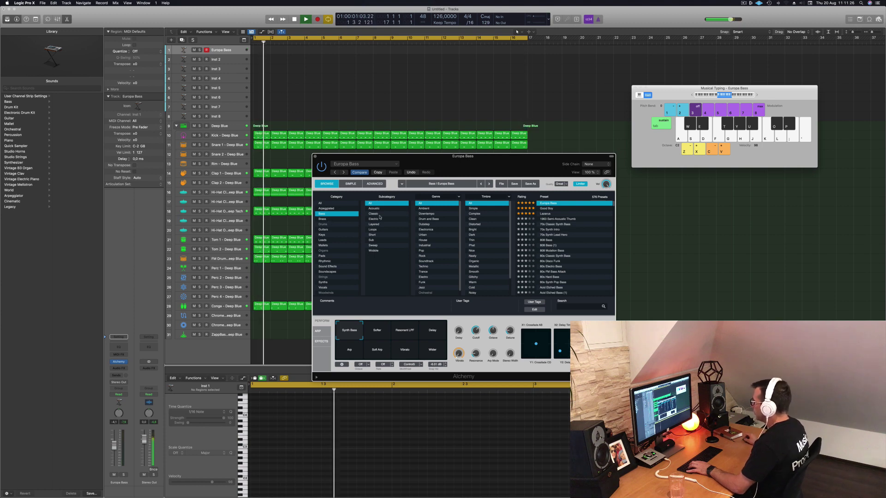
pyautogui.scroll(-2, 494, 231)
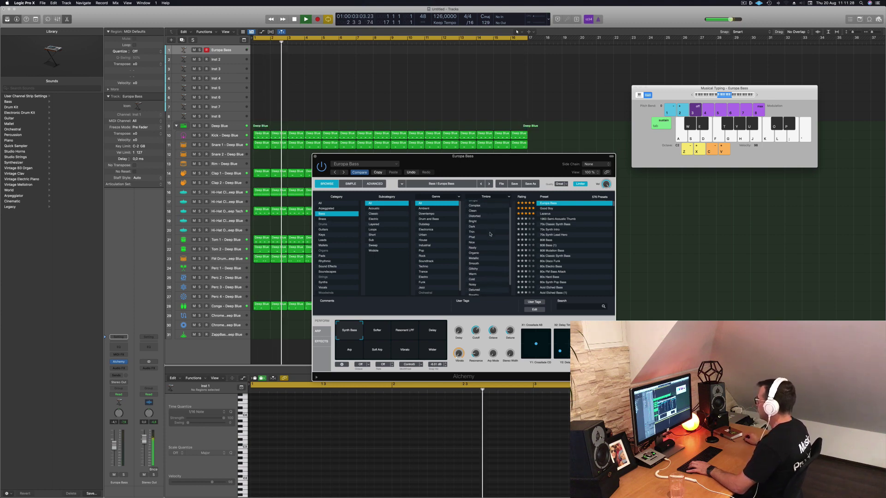
pyautogui.scroll(-3, 490, 234)
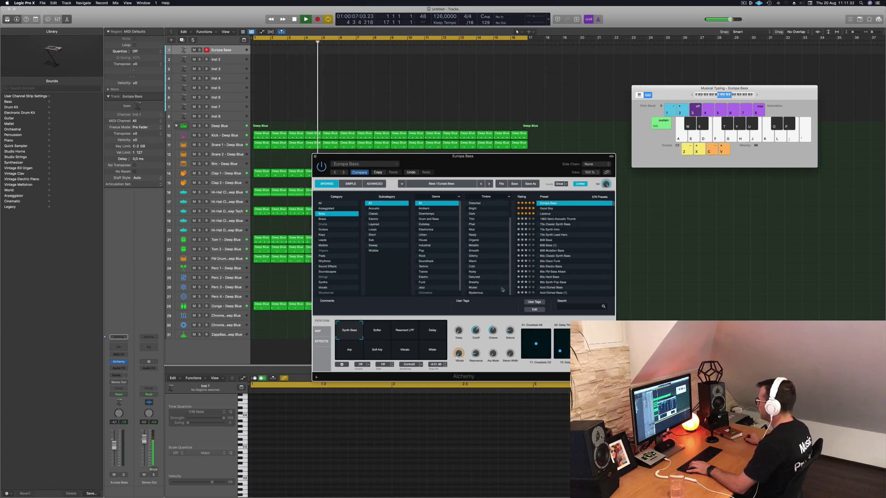
pyautogui.scroll(1, 496, 221)
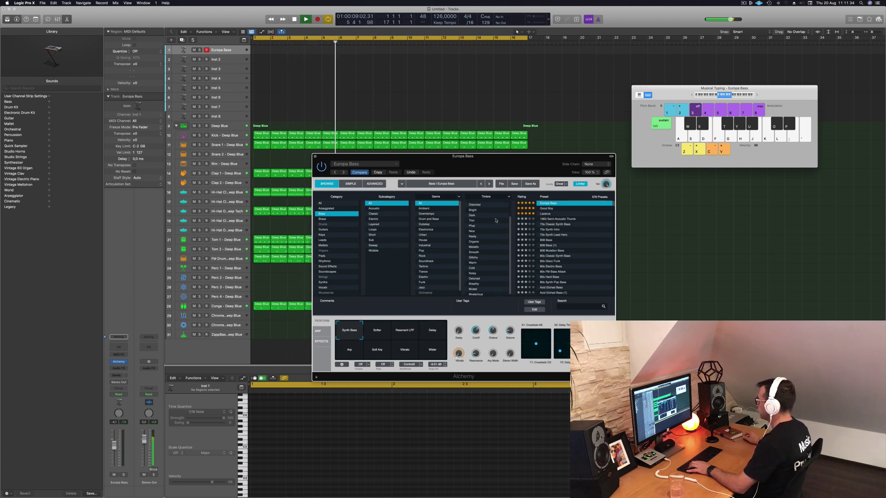
pyautogui.scroll(4, 491, 244)
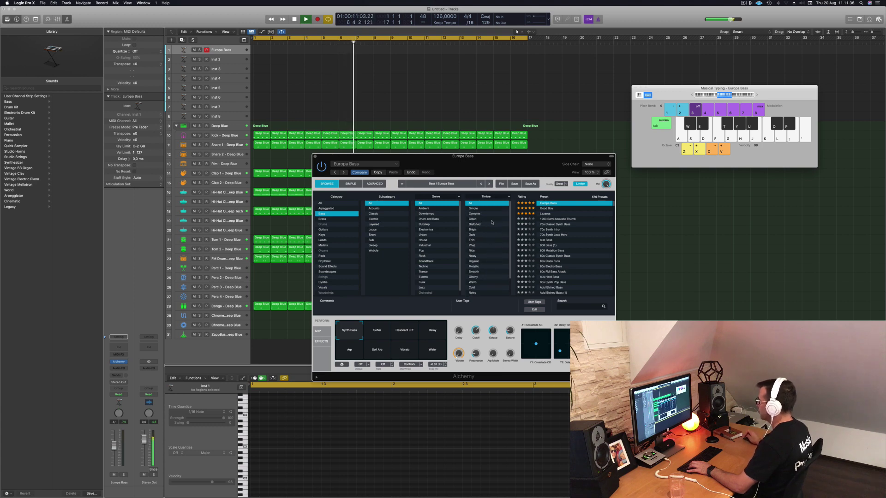
pyautogui.click(478, 219)
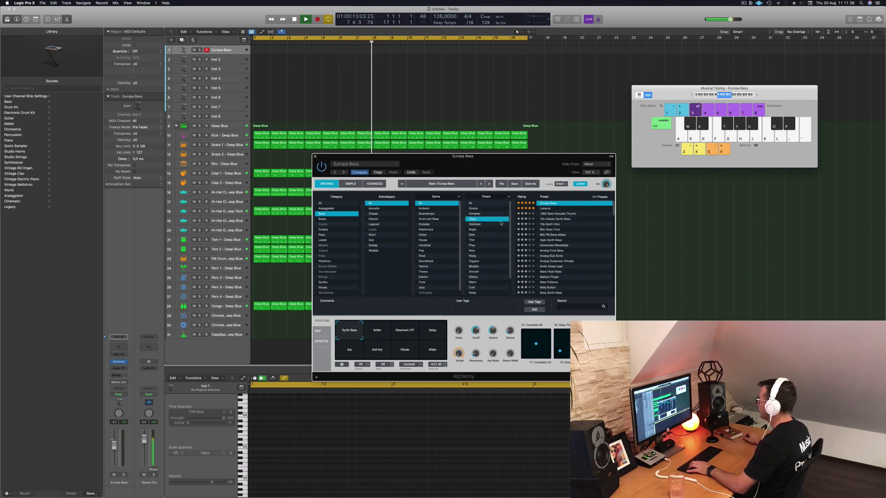
# Audition the clean presets 80s FM Bass Attack, Agile Synth Bass, Alchemists Wavetable and Analog Funk Bass
pyautogui.click(552, 235)
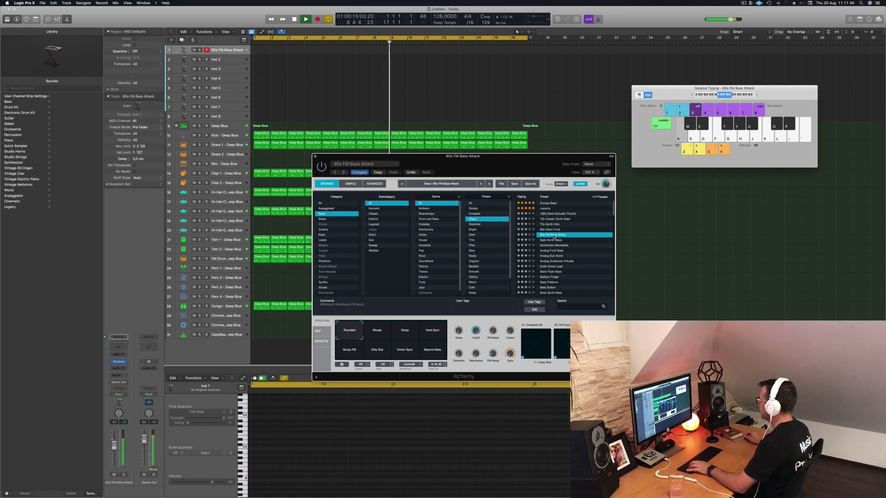
pyautogui.click(553, 241)
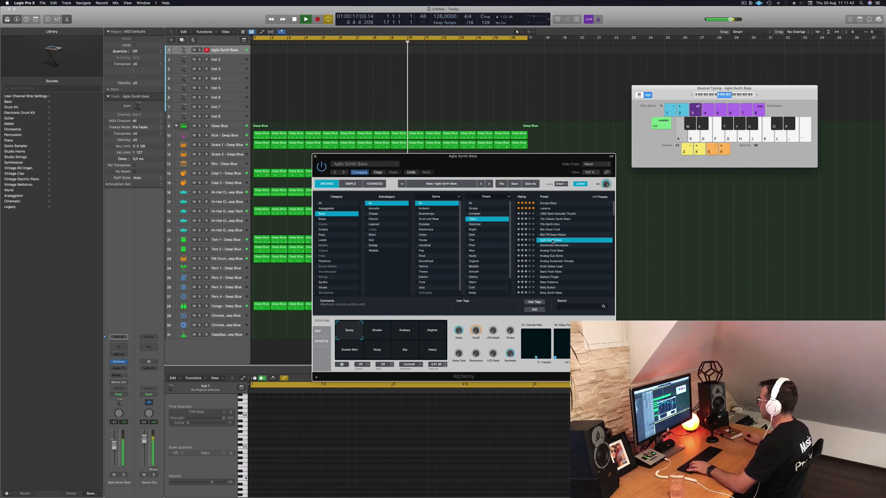
pyautogui.press('Down')
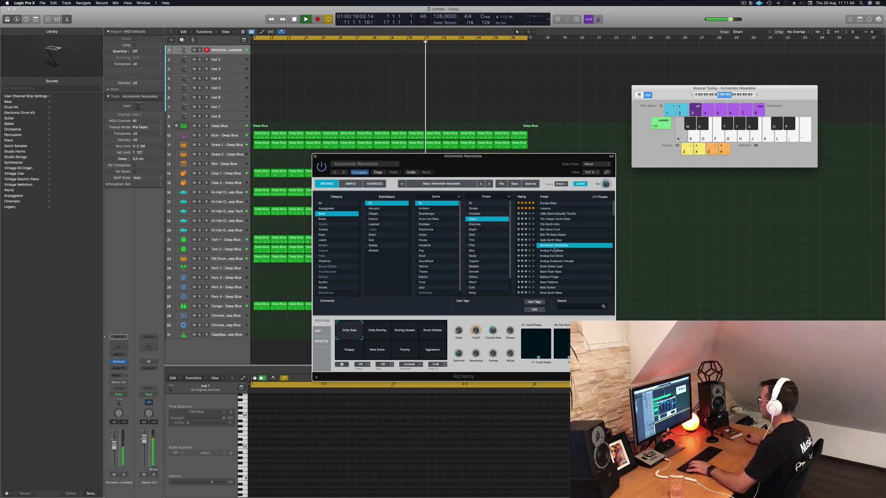
pyautogui.click(556, 251)
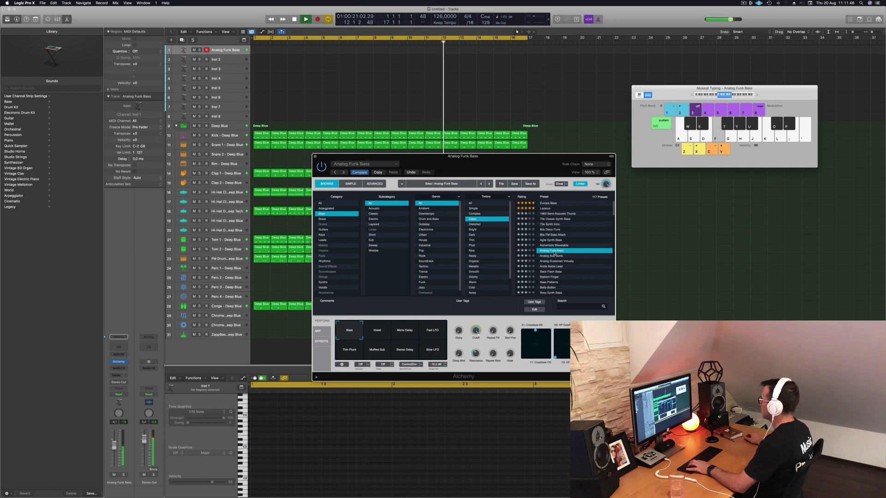
pyautogui.press('g')
pyautogui.press('f')
pyautogui.press('g')
# Audition Arctic Noise Lead and Balloon Finger, lowering the typing keyboard by one octave to C1
pyautogui.click(551, 267)
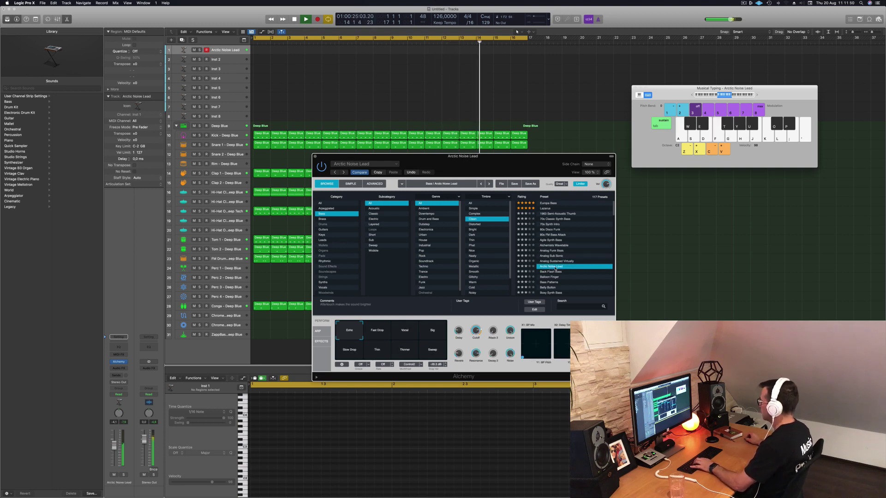
pyautogui.press('f')
pyautogui.click(689, 96)
pyautogui.press('f')
pyautogui.press('g')
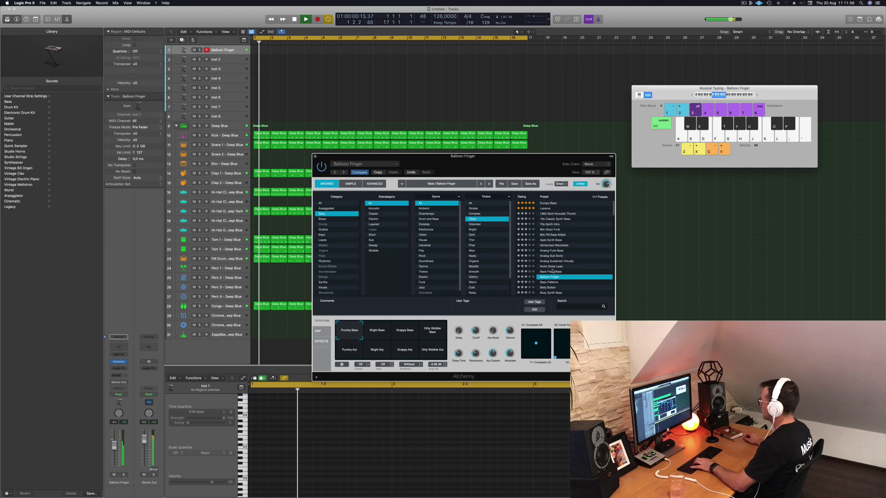
# Load Back Flash Bass, Bass Patterns and Belly Button in turn and audition them with a few notes
pyautogui.click(552, 272)
pyautogui.press('a')
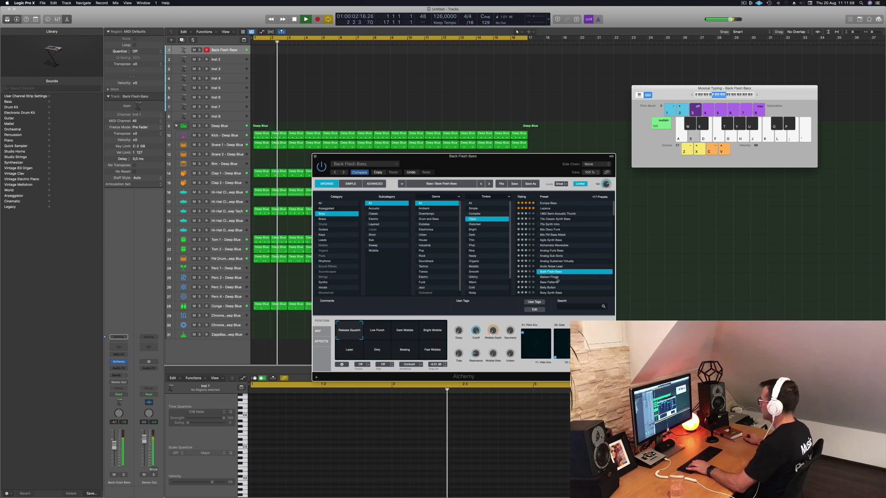
pyautogui.scroll(-3, 564, 277)
pyautogui.click(550, 245)
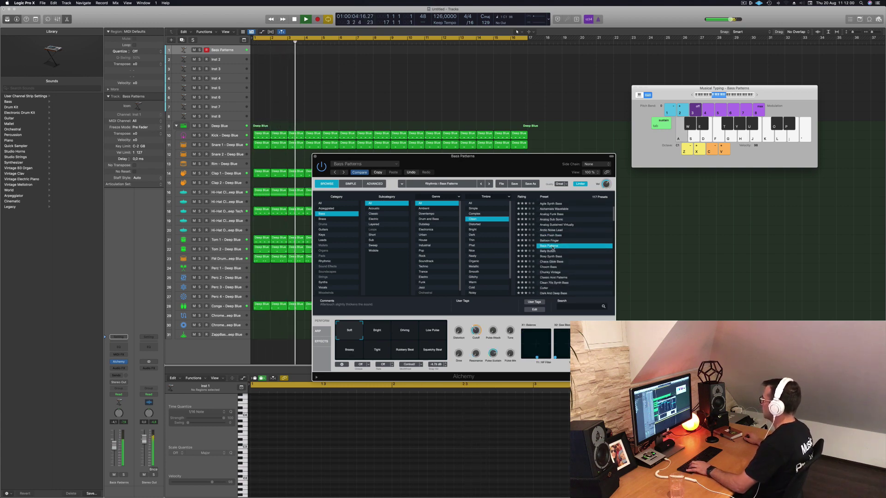
pyautogui.click(551, 251)
pyautogui.press('d')
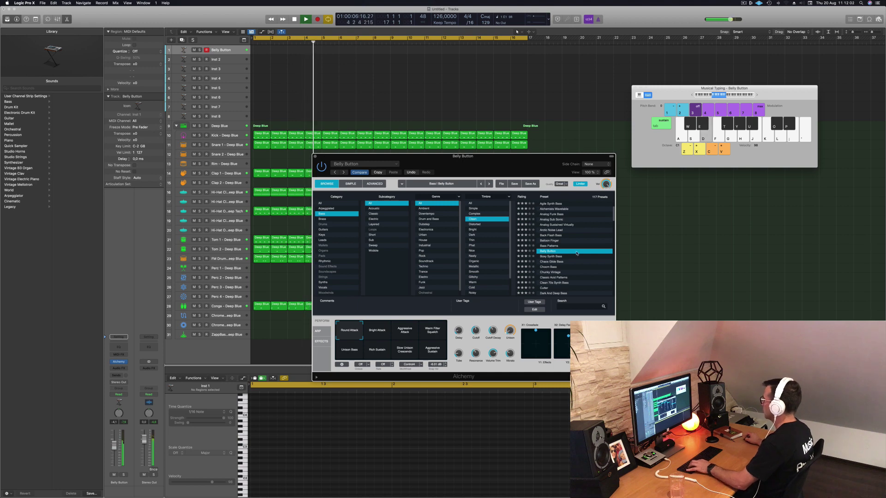
pyautogui.press('d')
pyautogui.press('f')
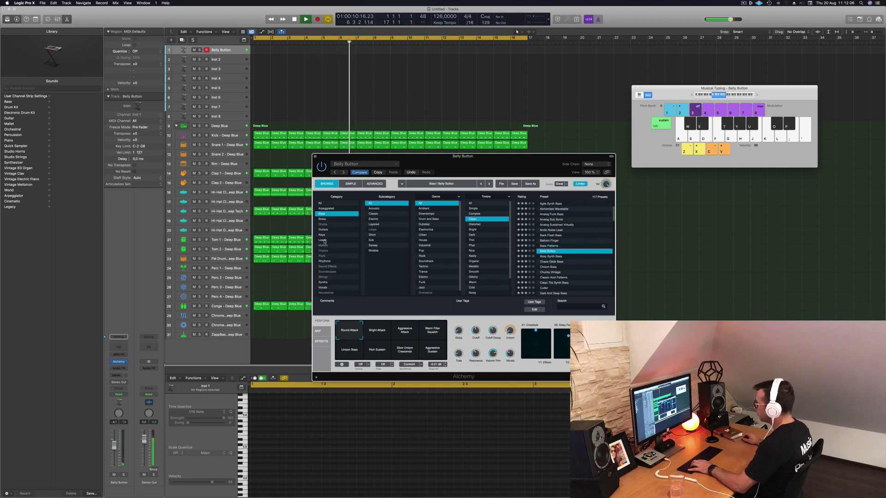
# Filter the presets to Pads with Fast Attack and any timbre, and load and audition Ensemble Ultima
pyautogui.click(323, 256)
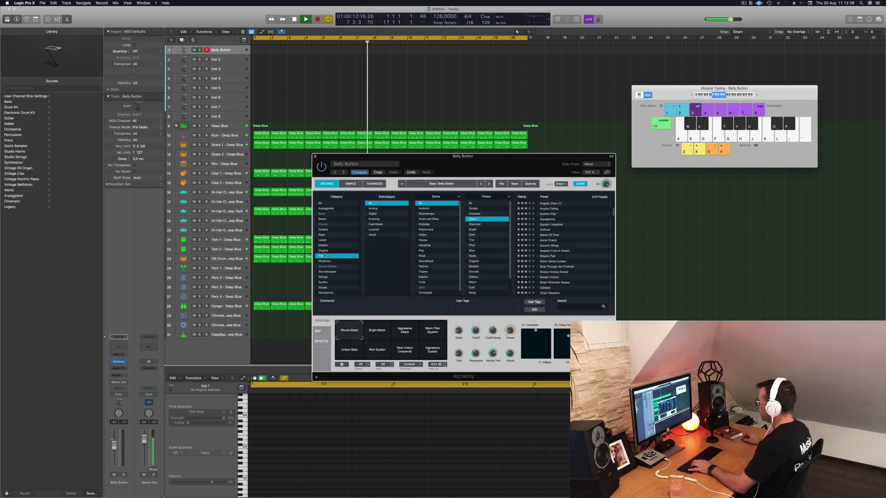
pyautogui.scroll(-1, 432, 242)
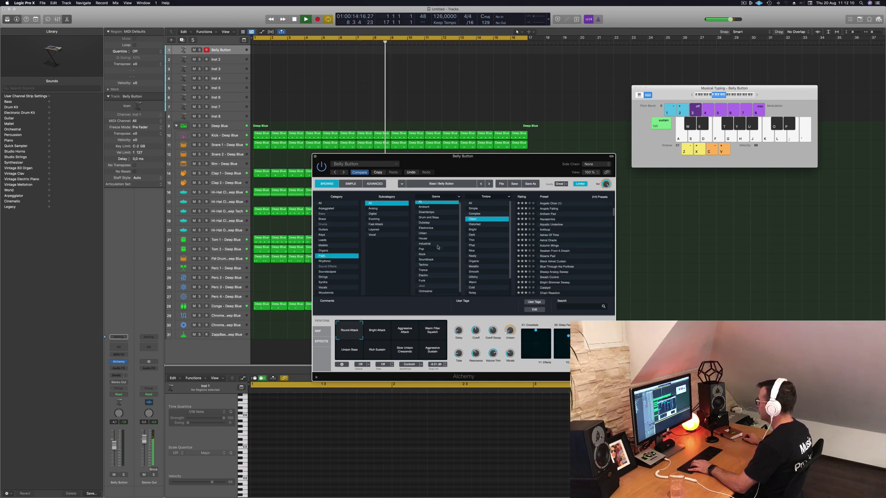
pyautogui.click(376, 224)
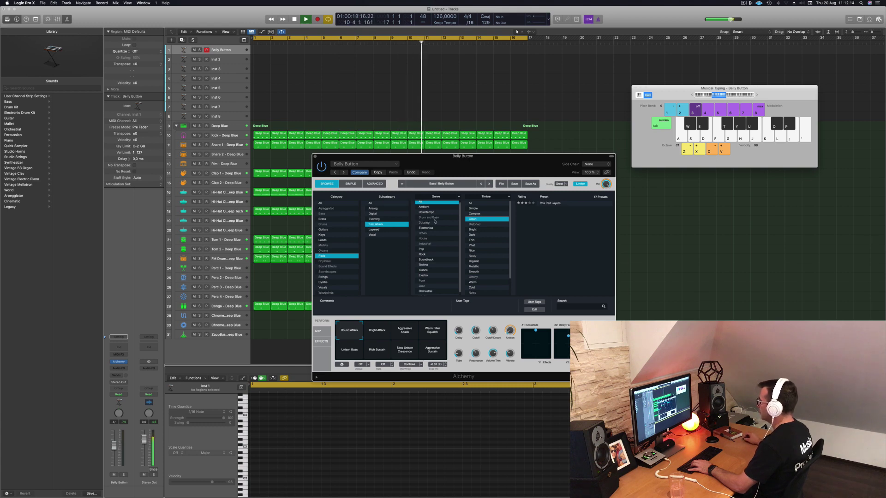
pyautogui.click(471, 203)
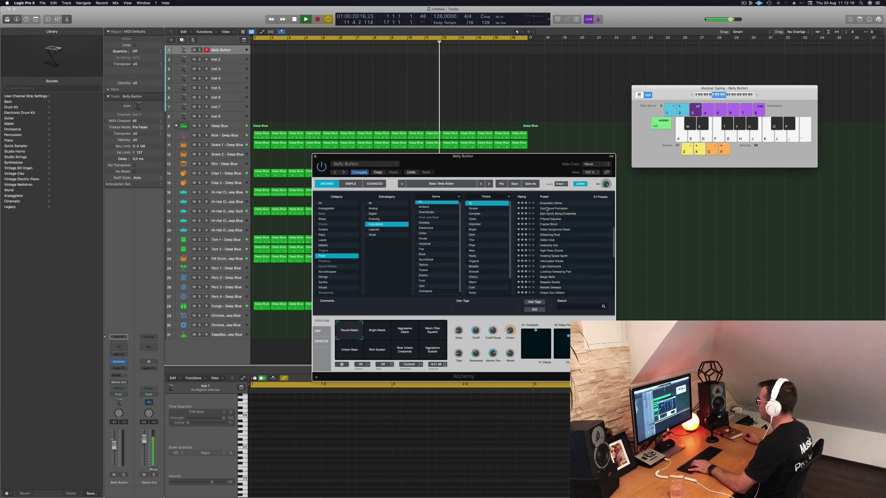
pyautogui.click(552, 203)
pyautogui.press('s')
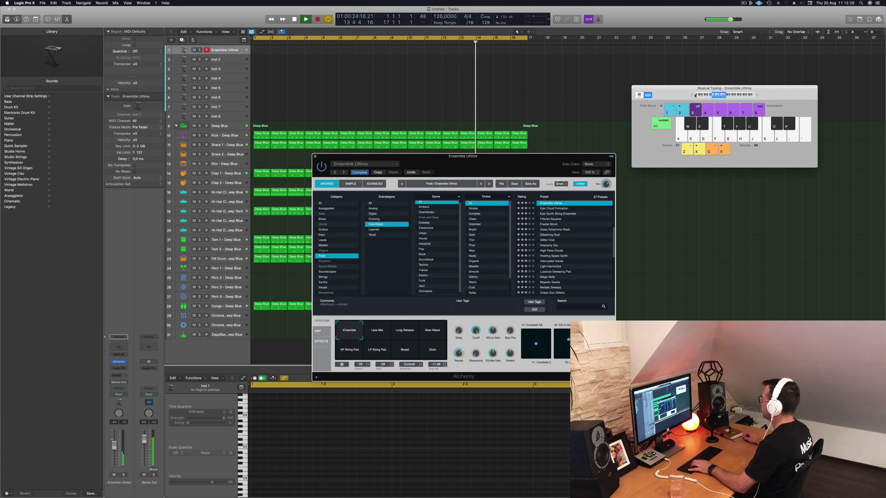
# Reposition the instrument window and audition Ensemble Ultima with several notes over the looping drums
pyautogui.press('s')
pyautogui.moveTo(463, 165); pyautogui.dragTo(494, 177)
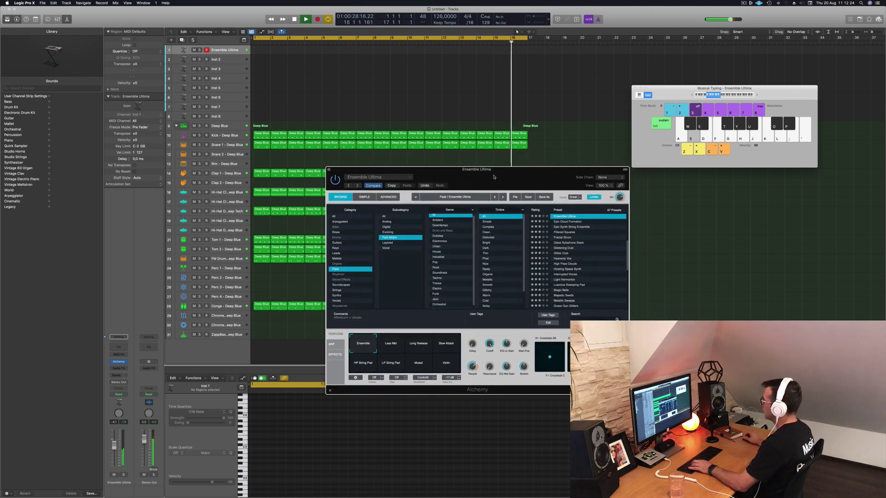
pyautogui.press('f')
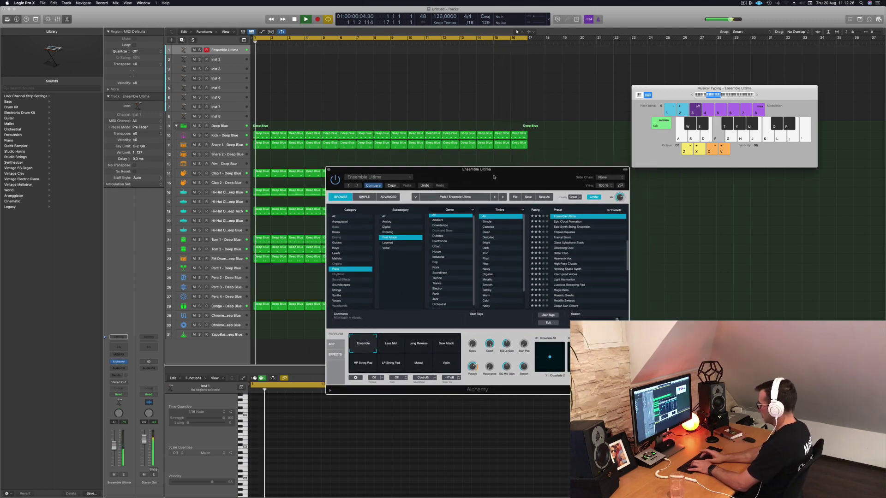
pyautogui.press('k')
pyautogui.press('a')
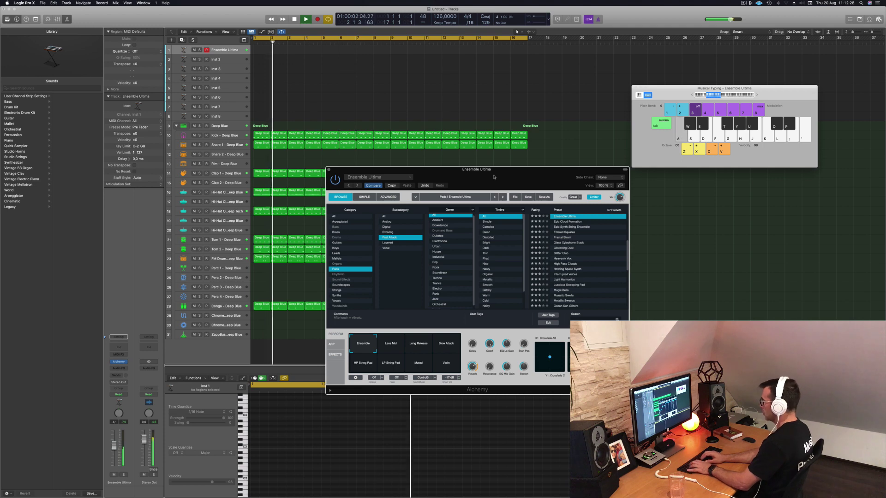
pyautogui.press('s')
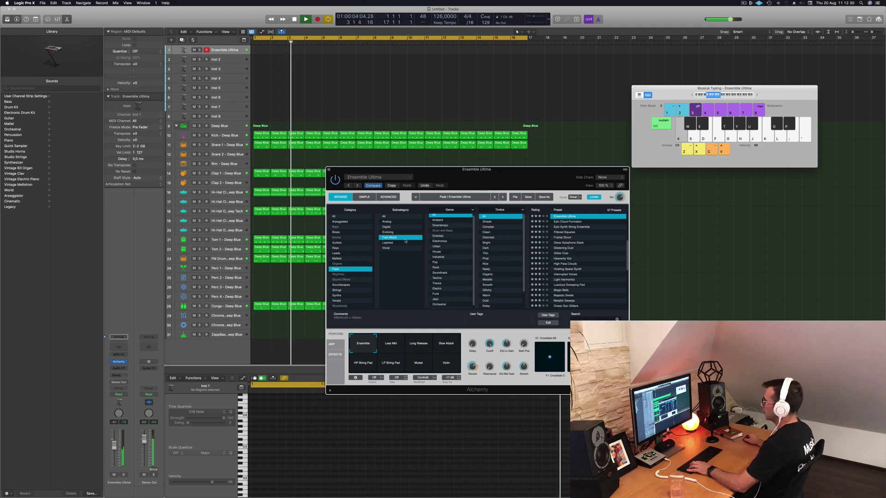
# Load and audition the pad presets Epic Cloud Formation, Epic Synth String Ensemble and Fractal Strum
pyautogui.click(564, 222)
pyautogui.press('a')
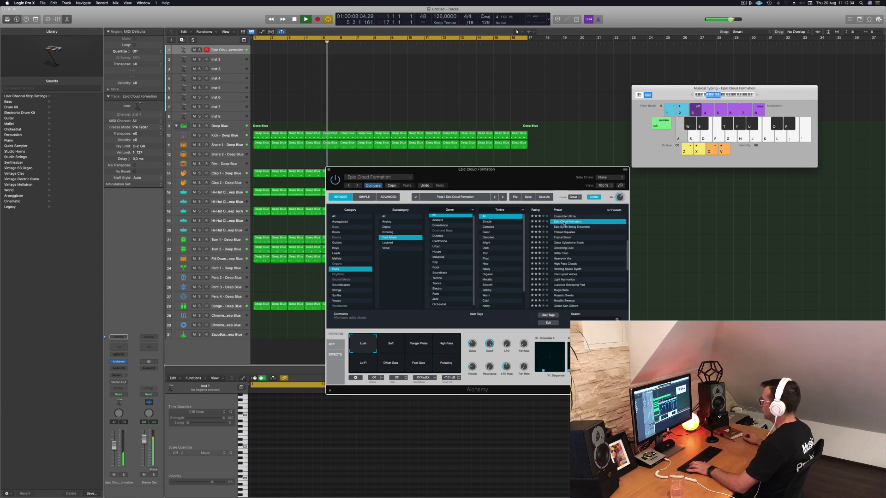
pyautogui.click(566, 227)
pyautogui.press('a')
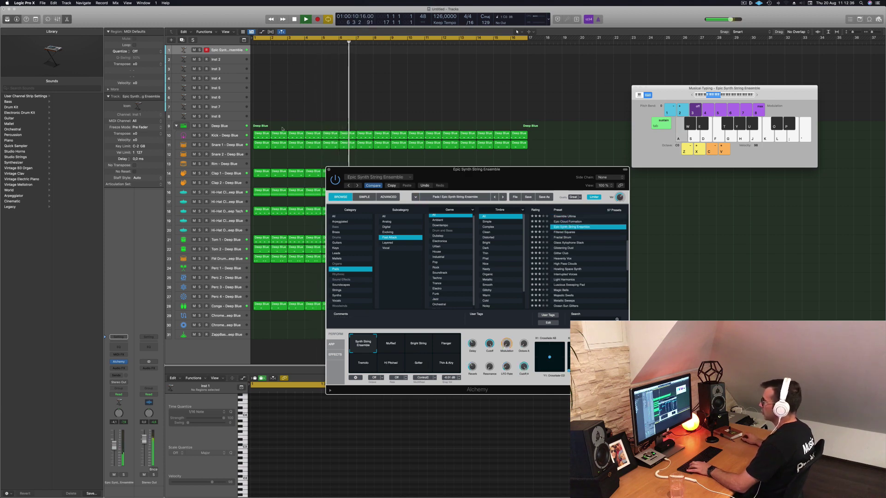
pyautogui.click(563, 238)
pyautogui.press('d')
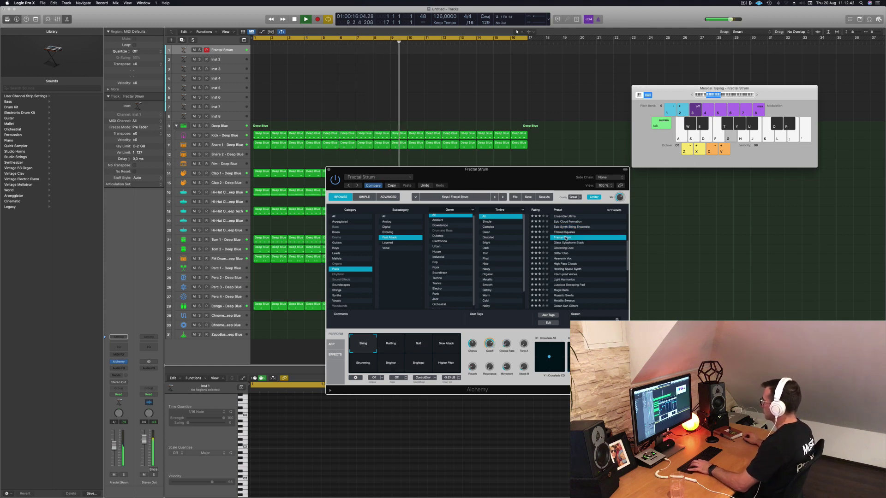
# Load Glass Xylophone Stack and Glistening Dust in turn and audition them with a few notes
pyautogui.click(566, 243)
pyautogui.press('h')
pyautogui.press('f')
pyautogui.click(564, 248)
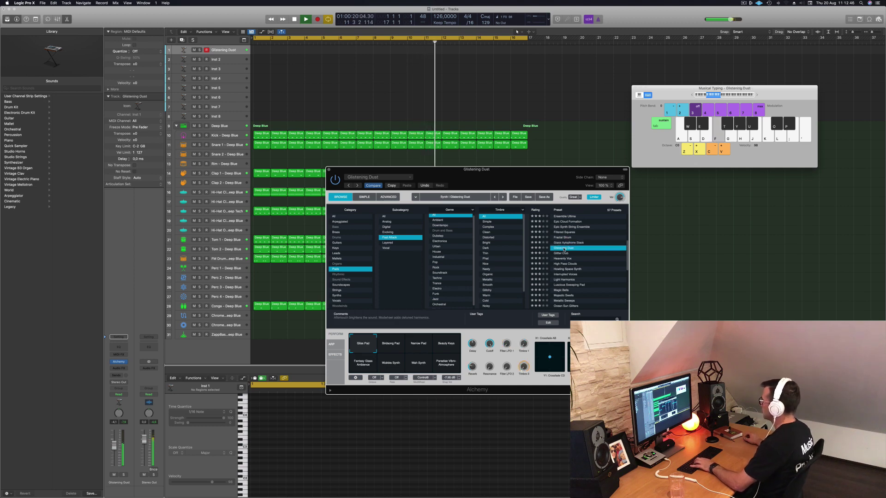
pyautogui.press(';')
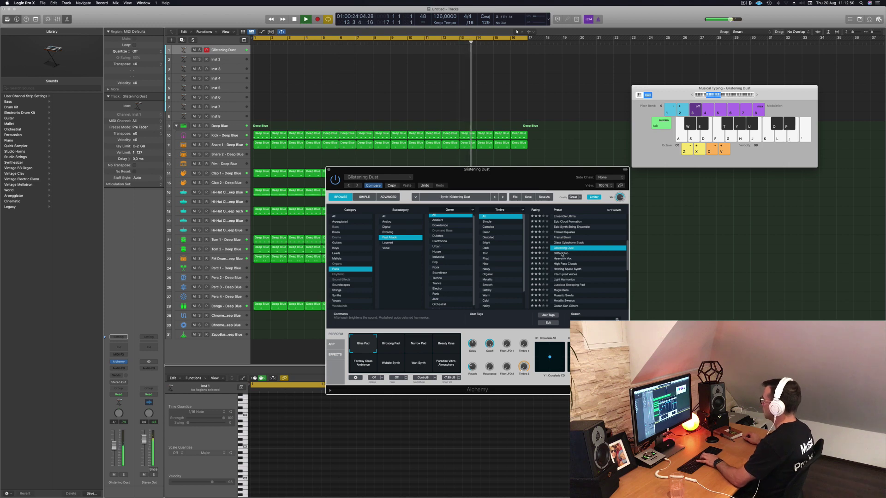
# Load and audition the presets Glitter Club, Heavenly Vox and High Pass Clouds
pyautogui.click(561, 253)
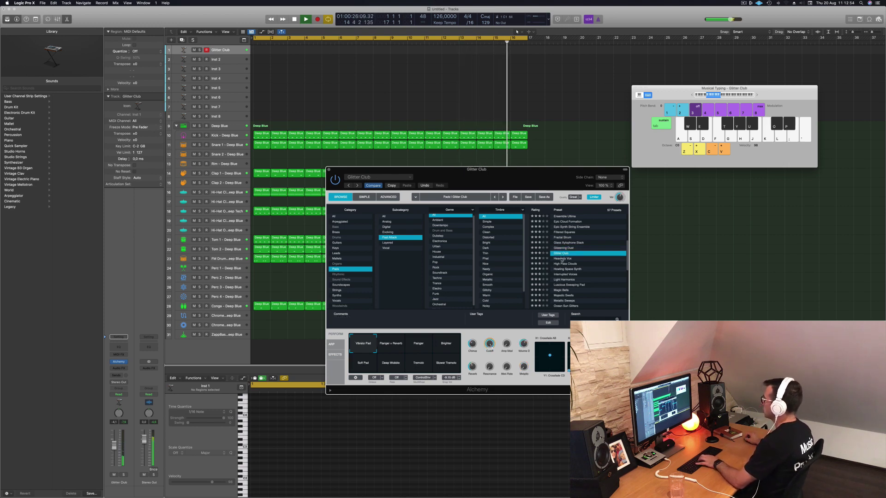
pyautogui.click(562, 259)
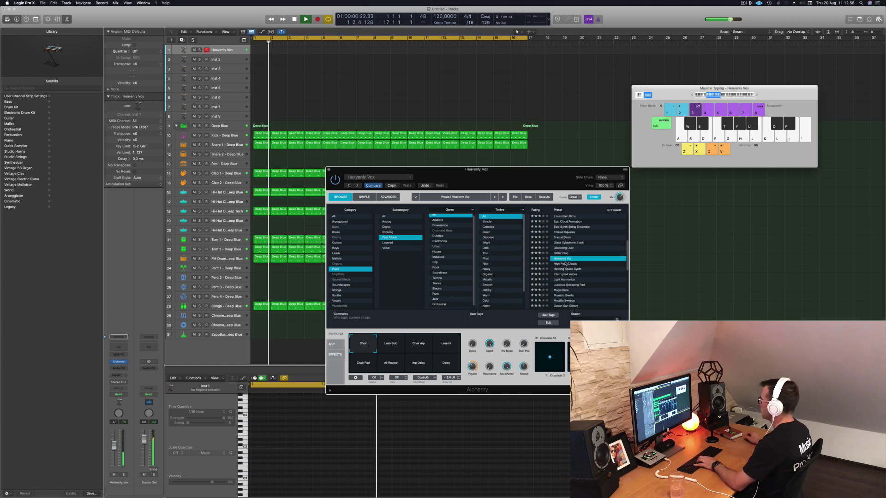
pyautogui.click(565, 263)
pyautogui.scroll(-1, 517, 243)
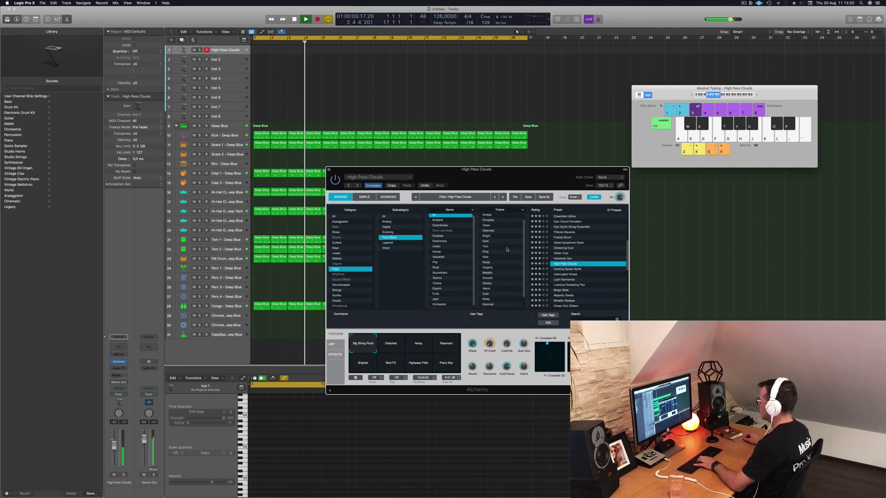
# Load Light Harmonics and audition its variations, including Light Belly Pad, Smooth Belly Synth, Bright 8-Bit Synth and Gloomy Gurgling Synth
pyautogui.click(563, 279)
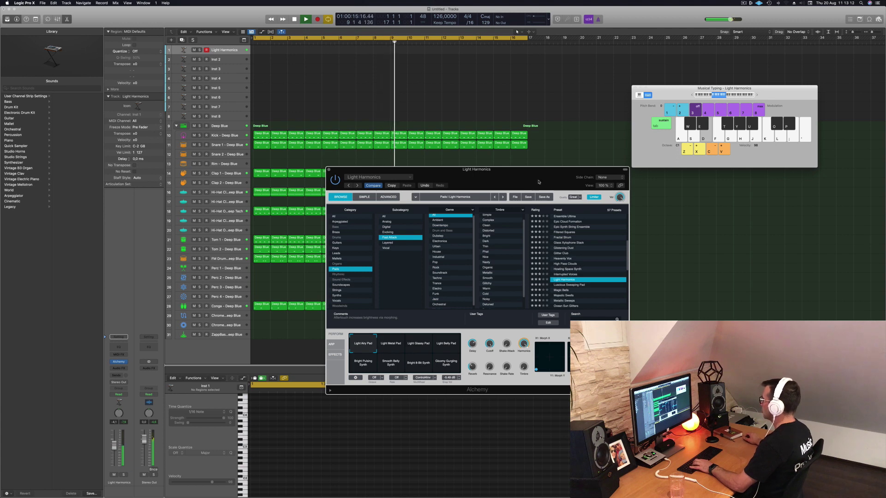
pyautogui.moveTo(534, 181); pyautogui.dragTo(619, 179)
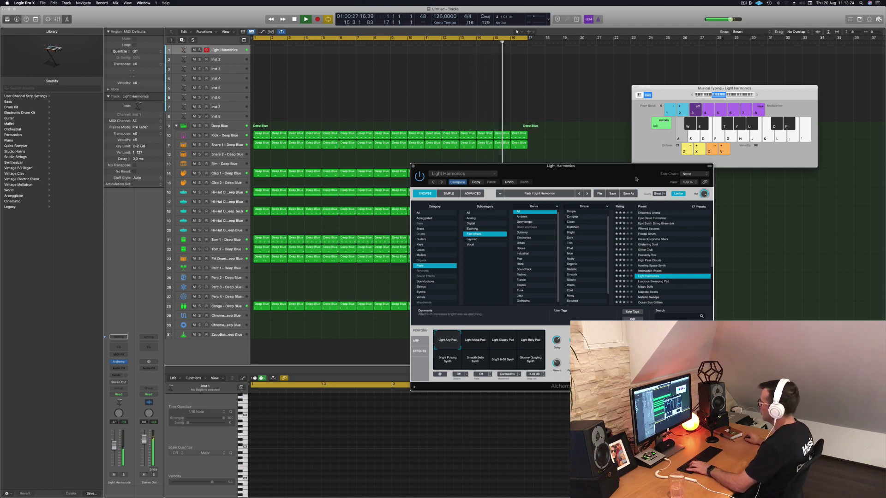
pyautogui.click(478, 350)
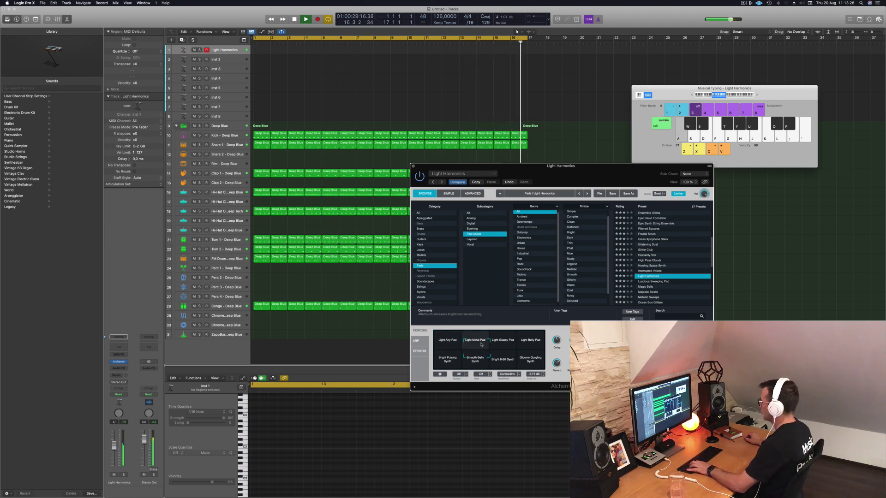
pyautogui.click(531, 341)
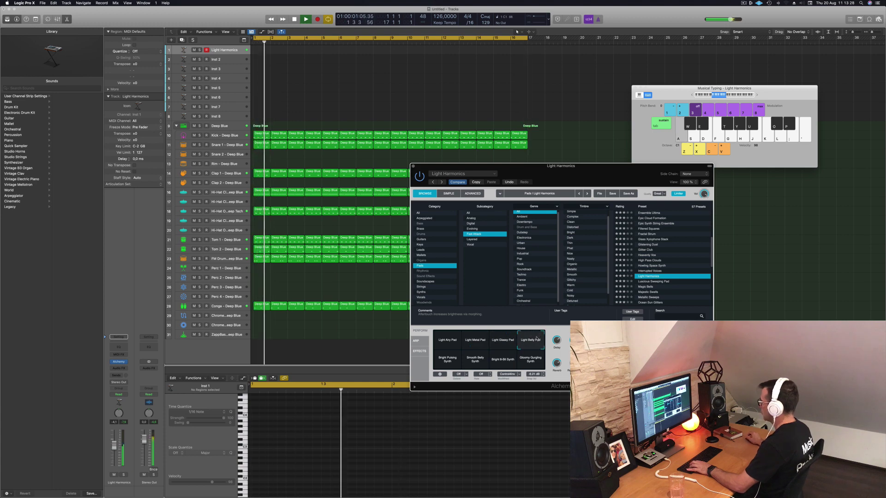
pyautogui.click(436, 366)
pyautogui.click(475, 362)
pyautogui.click(508, 365)
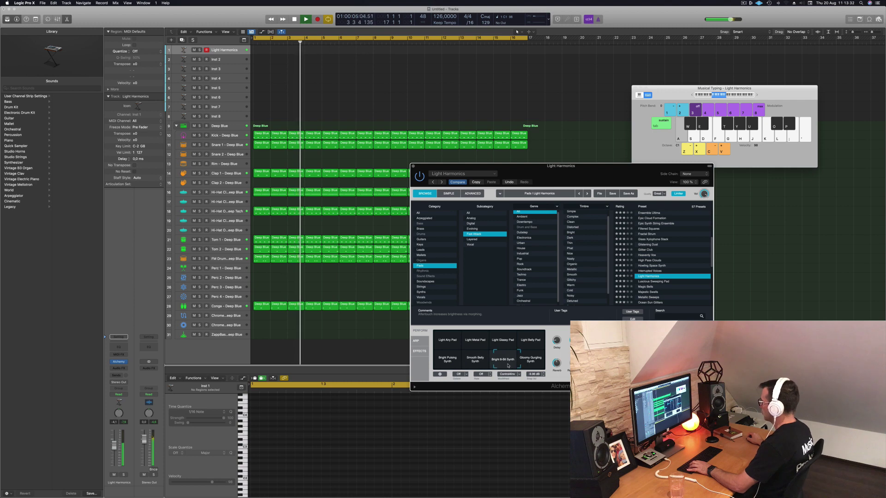
pyautogui.click(535, 366)
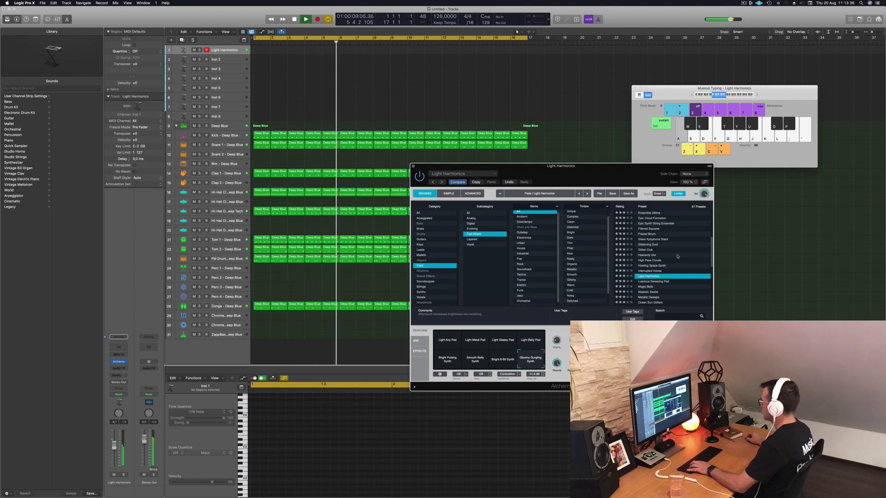
# Audition the pad presets Luscious Sweeping Pad, Majestic Swells, Metallic Sweeps, Otherworldly Oceans and Phased Beauty
pyautogui.click(658, 281)
pyautogui.scroll(-2, 678, 272)
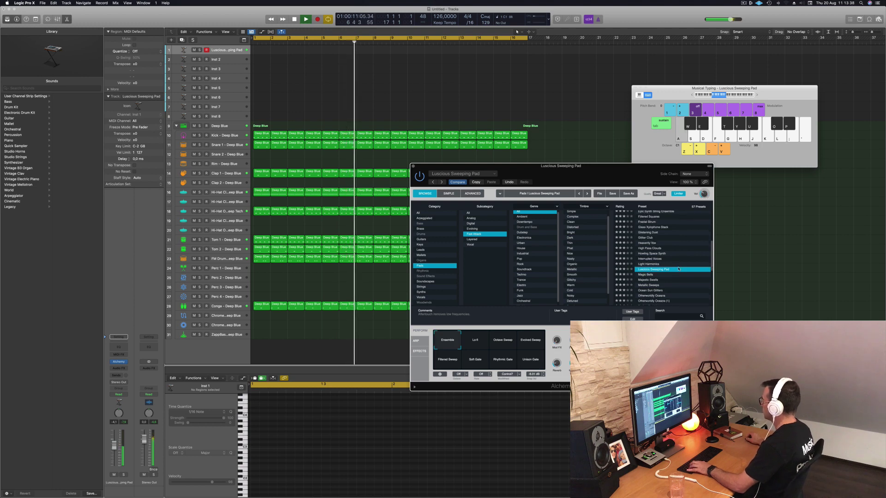
pyautogui.scroll(-2, 679, 269)
pyautogui.click(647, 268)
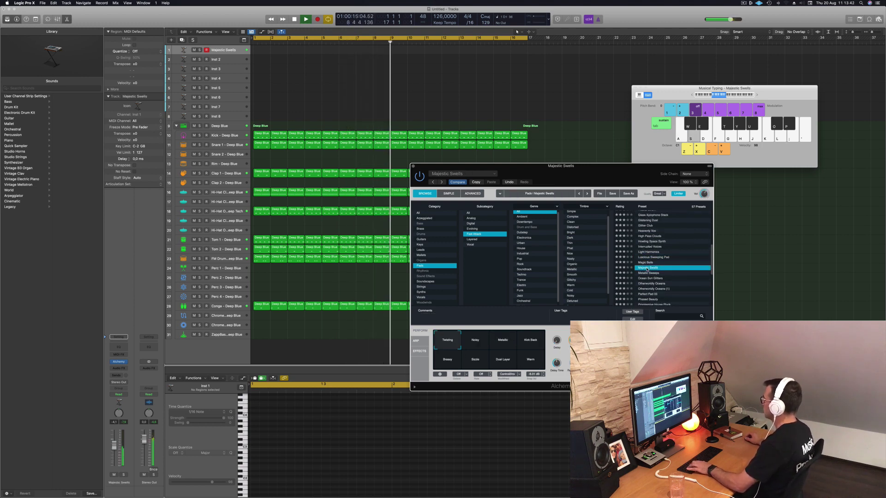
pyautogui.click(662, 274)
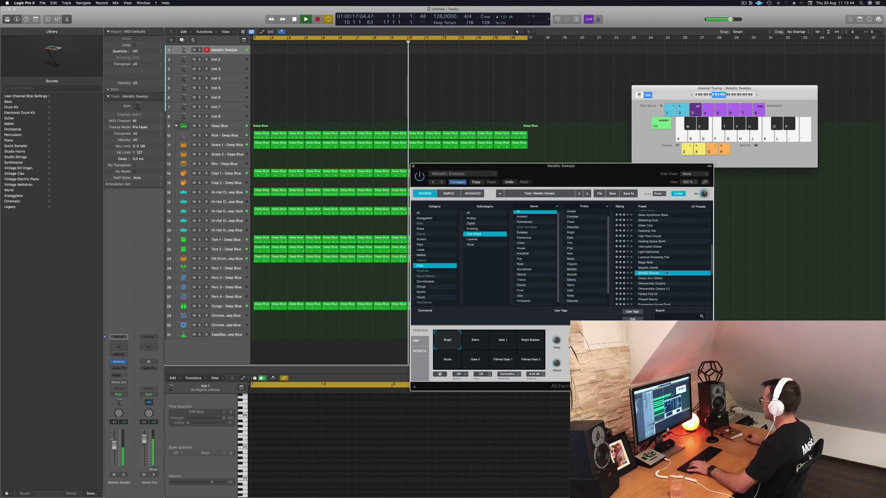
pyautogui.scroll(-2, 666, 273)
pyautogui.click(654, 265)
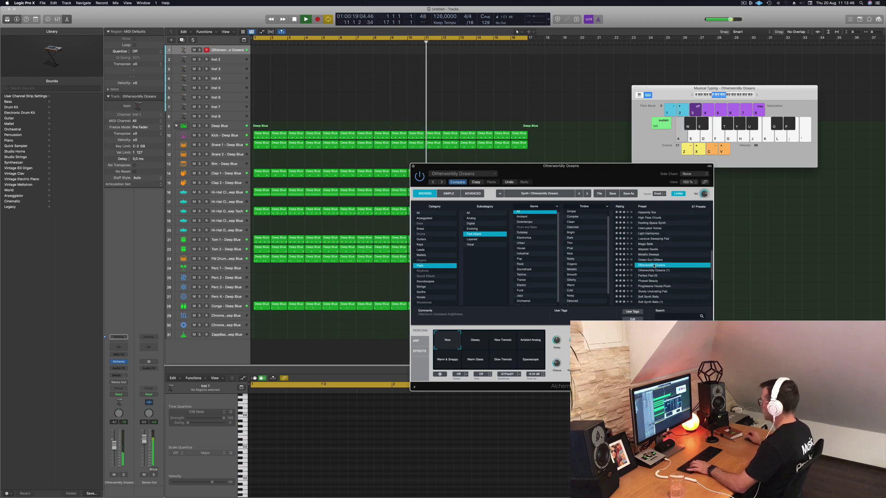
pyautogui.click(652, 282)
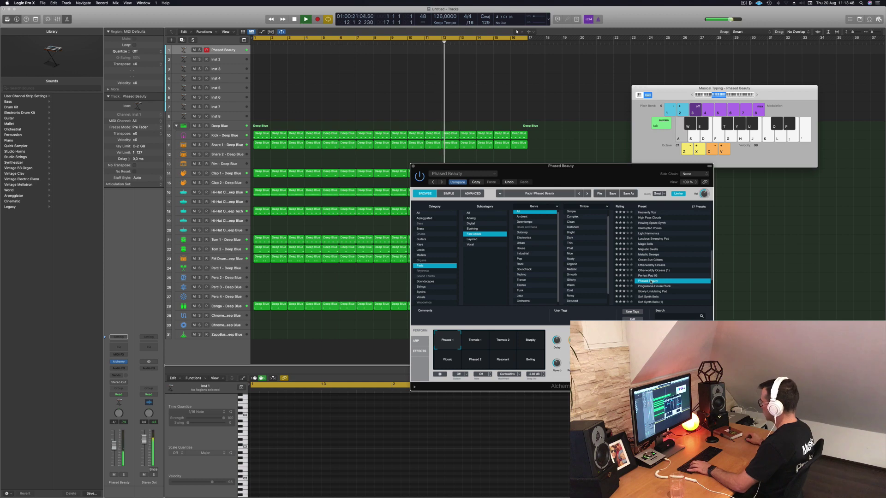
# Load Perfect Pad 03 and audition its Bold, Thin, Drenched and Warm variations
pyautogui.click(649, 276)
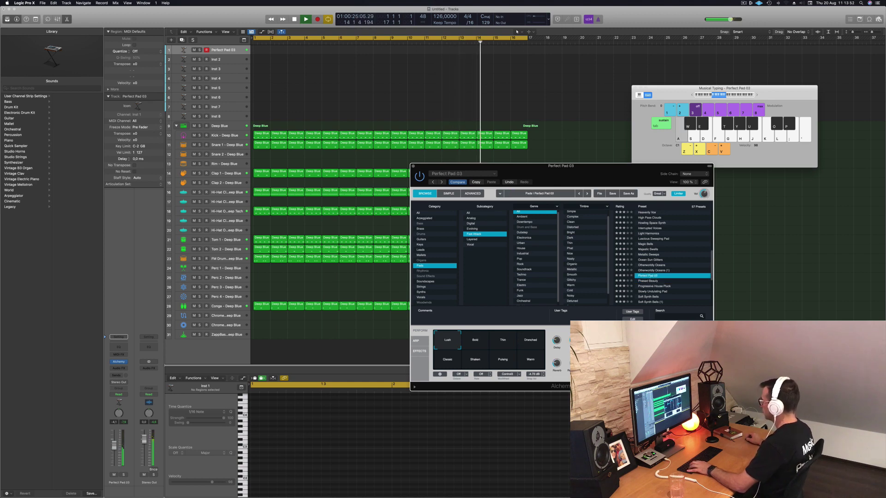
pyautogui.click(476, 341)
pyautogui.click(503, 342)
pyautogui.click(531, 342)
pyautogui.click(538, 368)
pyautogui.press('a')
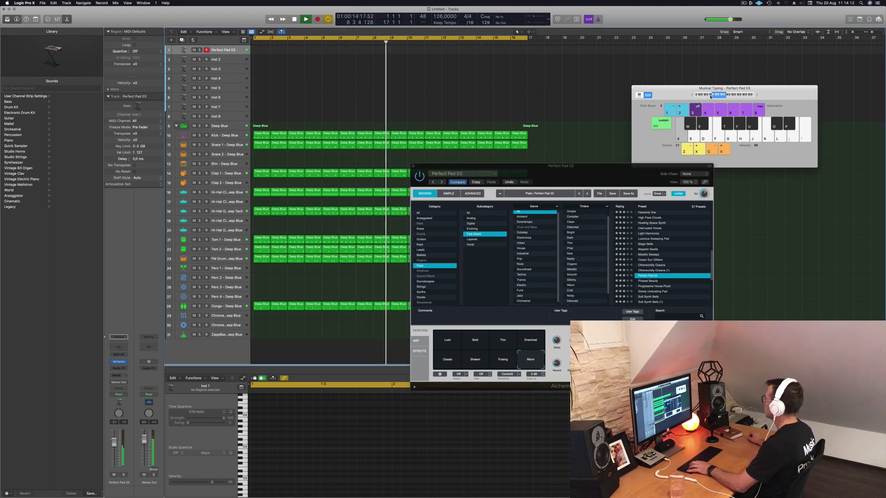
# Shift the typing keyboard's octave range and audition the Classic and Drenched variations of Perfect Pad 03
pyautogui.click(710, 96)
pyautogui.click(757, 95)
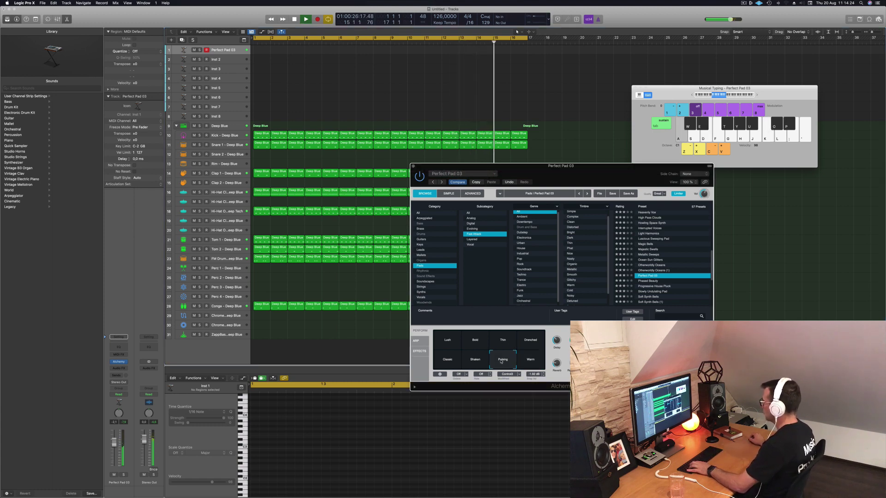
pyautogui.click(453, 364)
pyautogui.click(530, 343)
# Audition Phased Beauty, Progressive House Pluck, Slowly Undulating Pad, Soft Synth Bells, Solemn Echoes and Spacey Echo Bells in turn
pyautogui.click(648, 281)
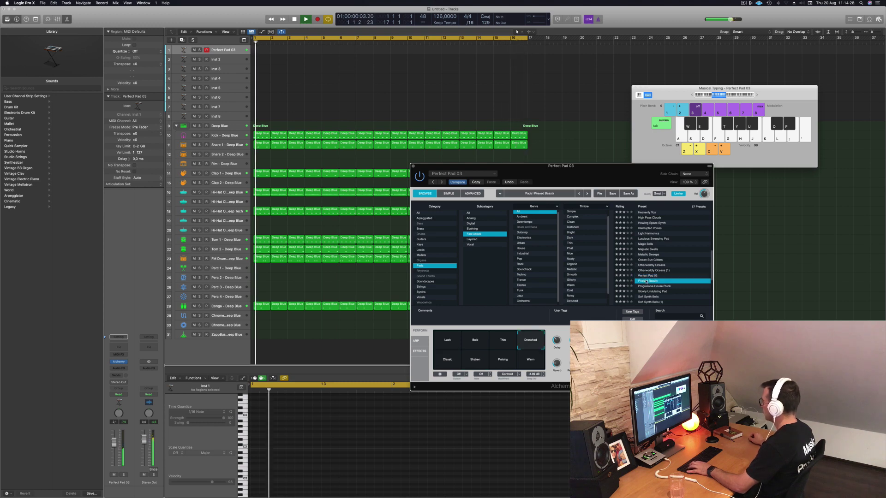
pyautogui.click(658, 287)
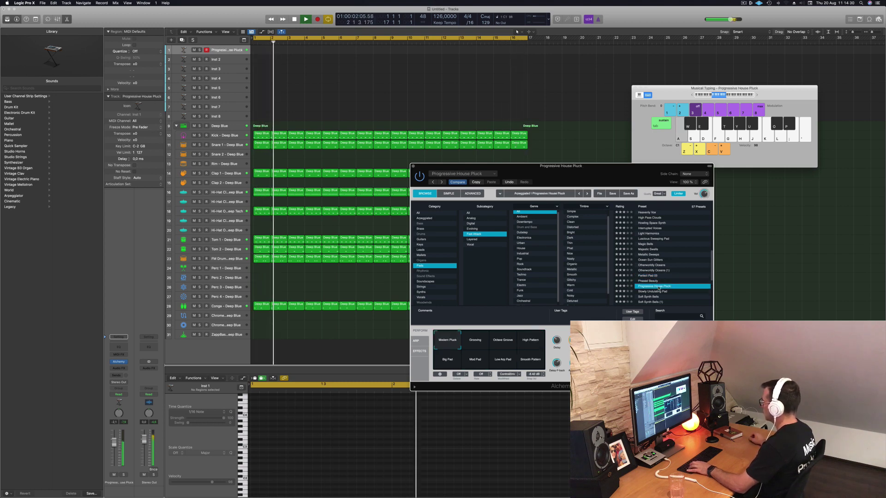
pyautogui.scroll(-4, 661, 272)
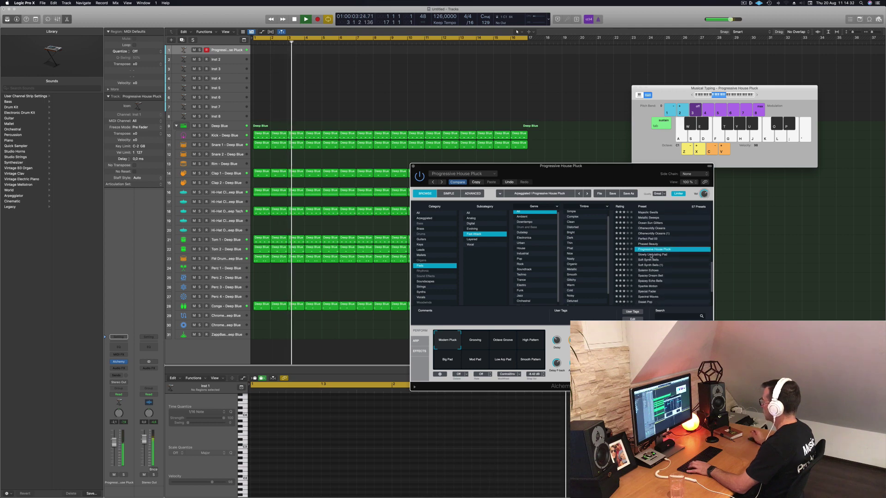
pyautogui.click(663, 255)
pyautogui.click(649, 260)
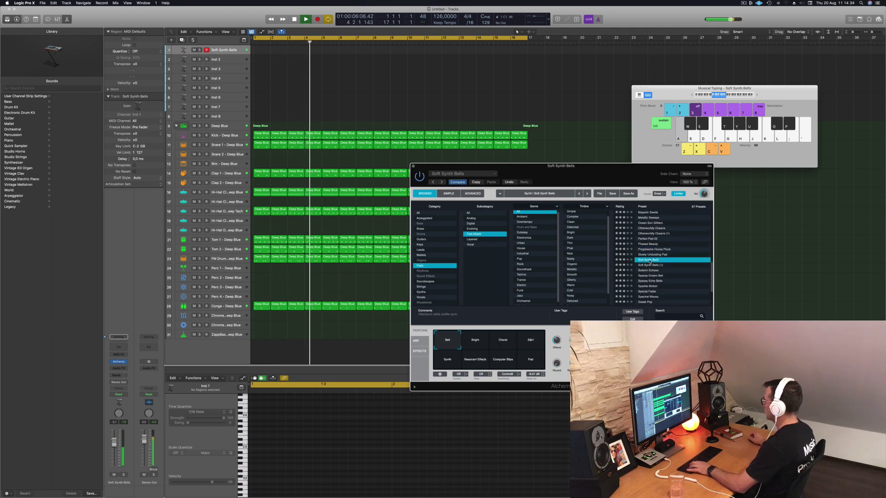
pyautogui.click(654, 271)
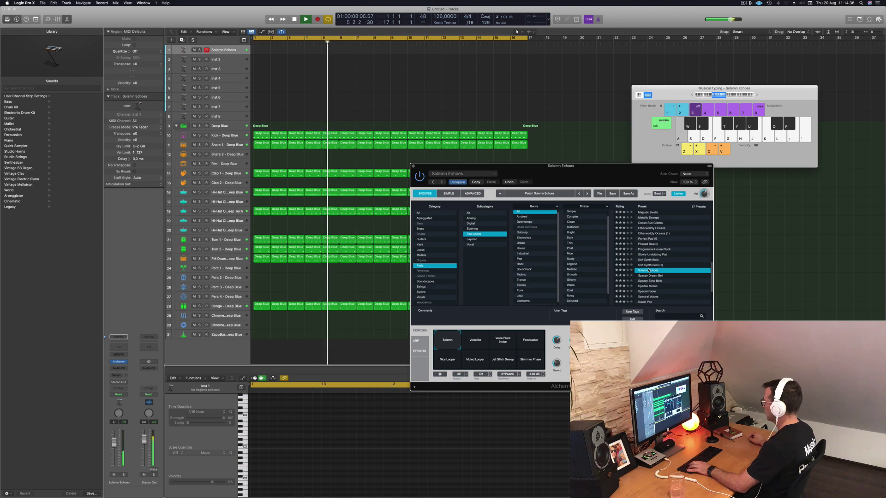
pyautogui.click(652, 281)
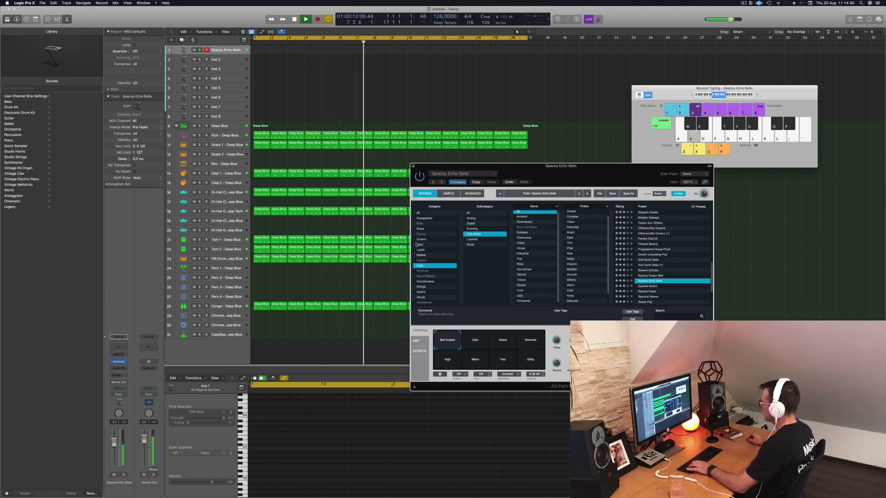
# Search the Alchemy presets for "reese"
pyautogui.click(672, 316)
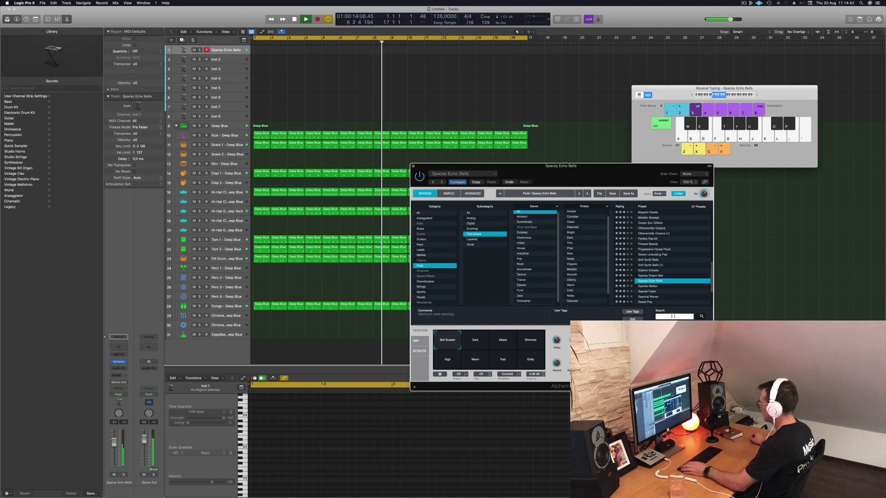
pyautogui.write('reed')
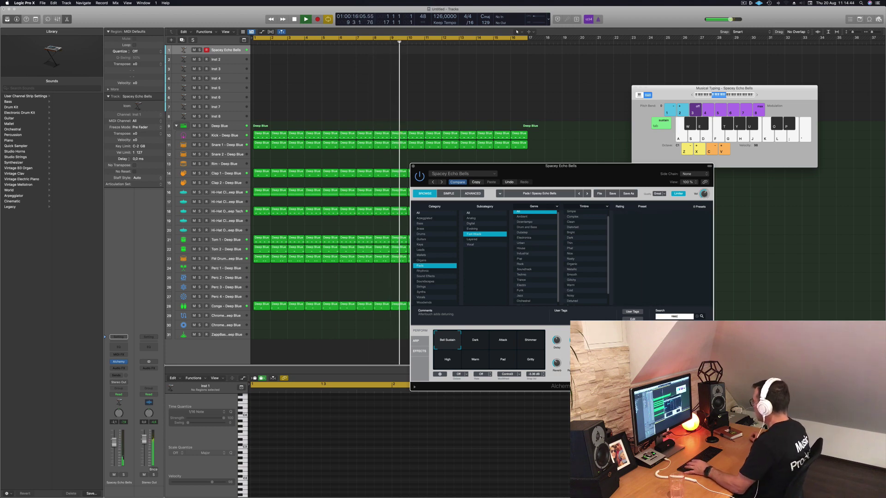
pyautogui.write('w')
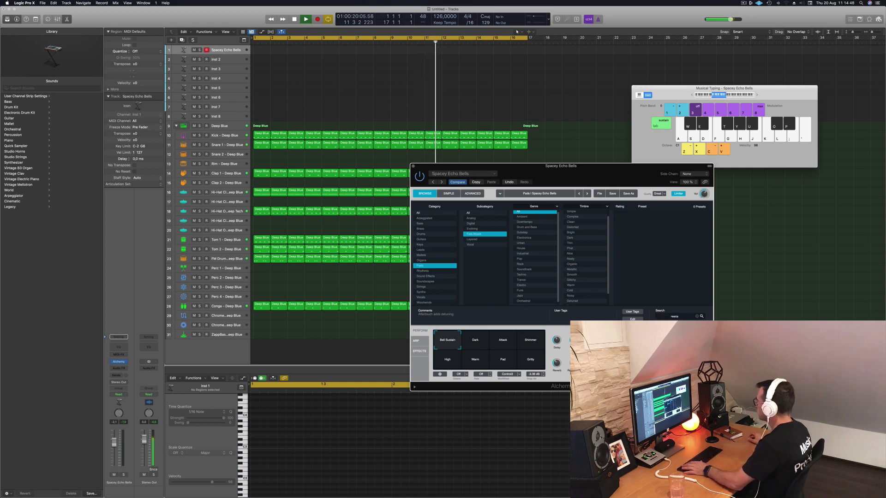
# Clear the preset search and audition the Brass presets Brassy and Funky, Brassy Jazz Ensemble and Brassy Pad Swell
pyautogui.click(697, 317)
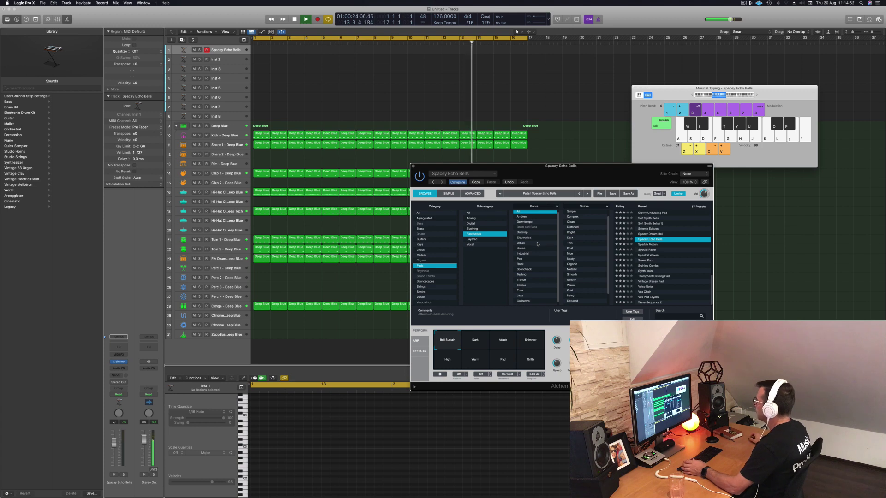
pyautogui.click(420, 224)
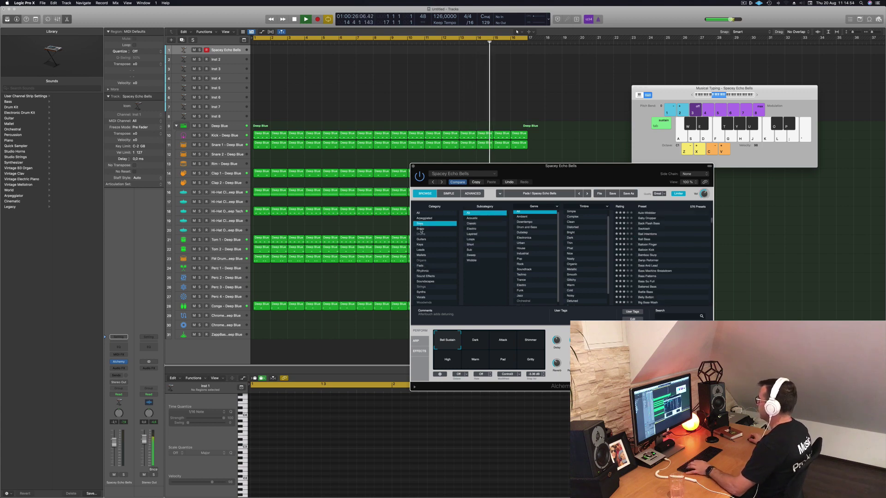
pyautogui.click(420, 229)
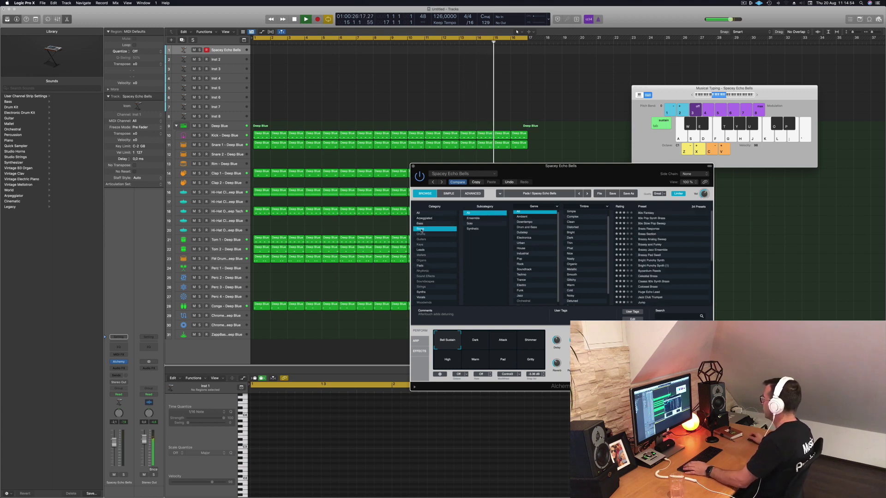
pyautogui.click(646, 245)
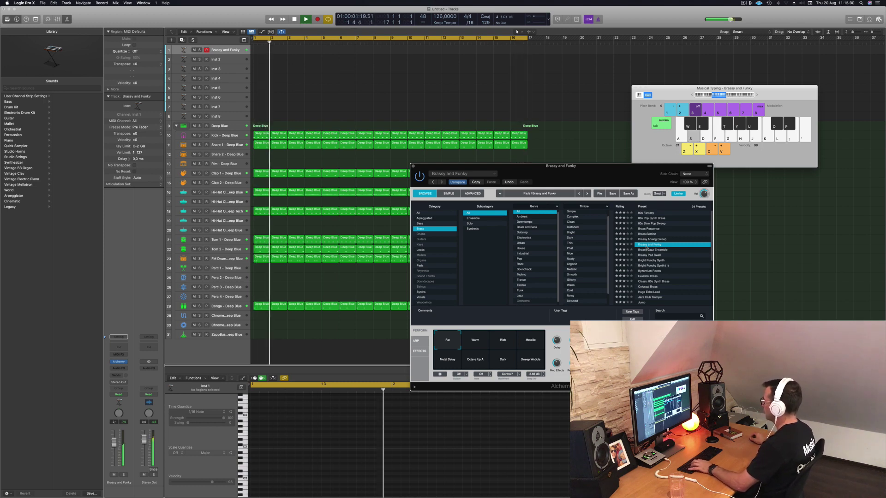
pyautogui.click(653, 250)
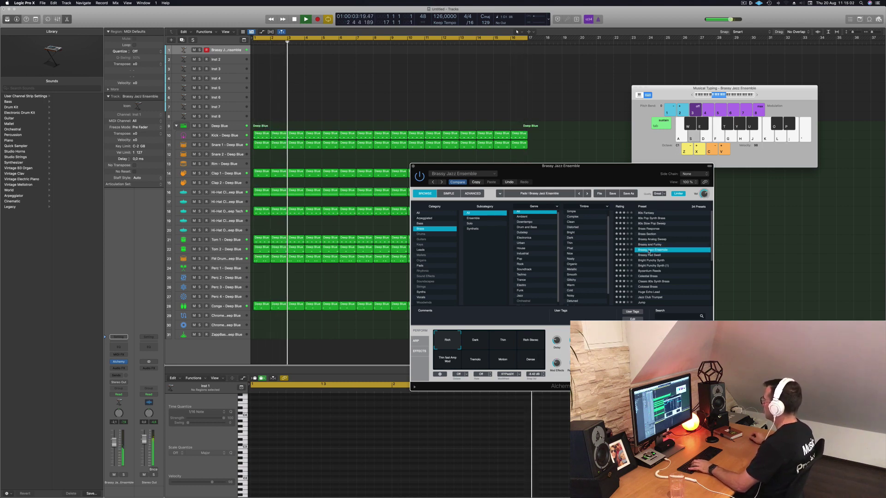
pyautogui.click(674, 255)
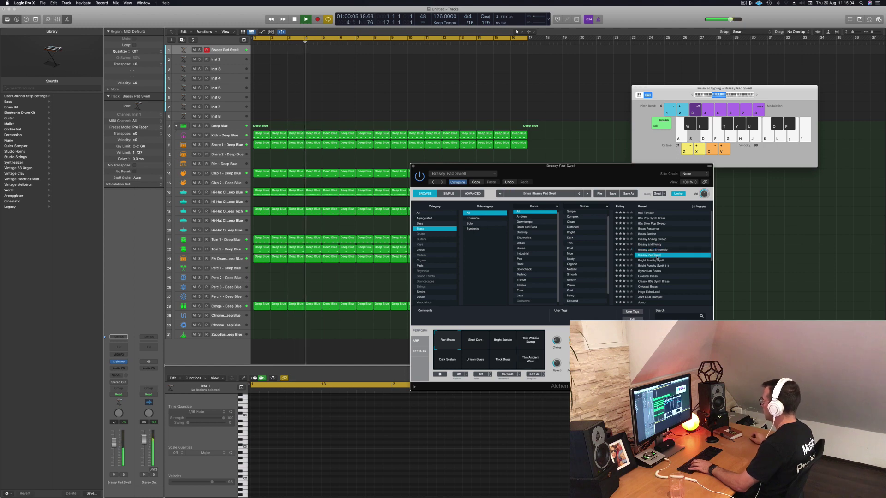
# Load the Supervillain Brass preset and play a few notes with it over the groove
pyautogui.scroll(-5, 674, 254)
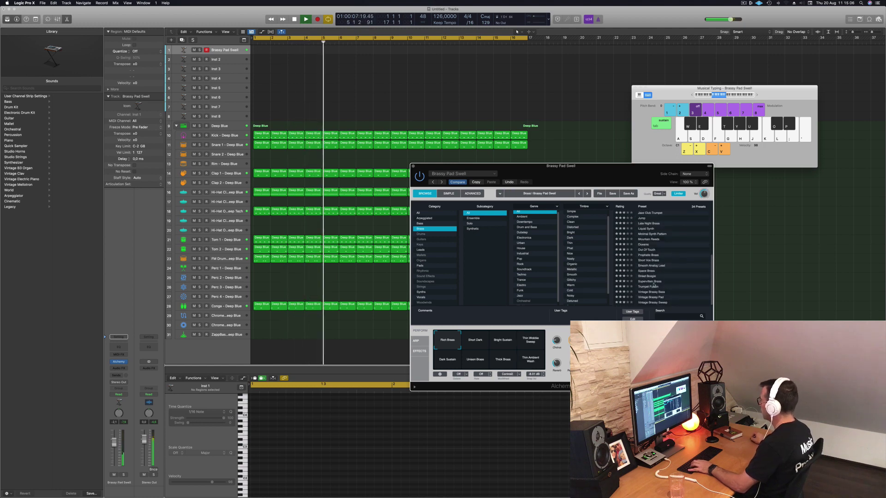
pyautogui.click(653, 282)
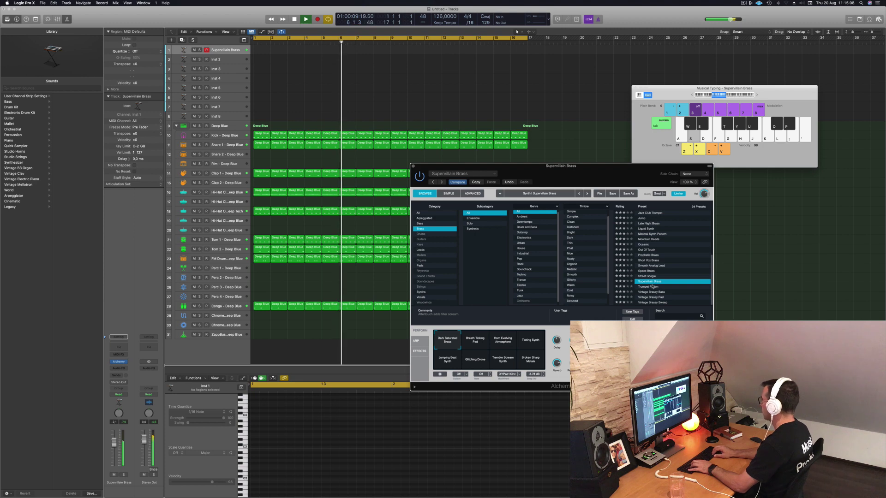
pyautogui.press('f')
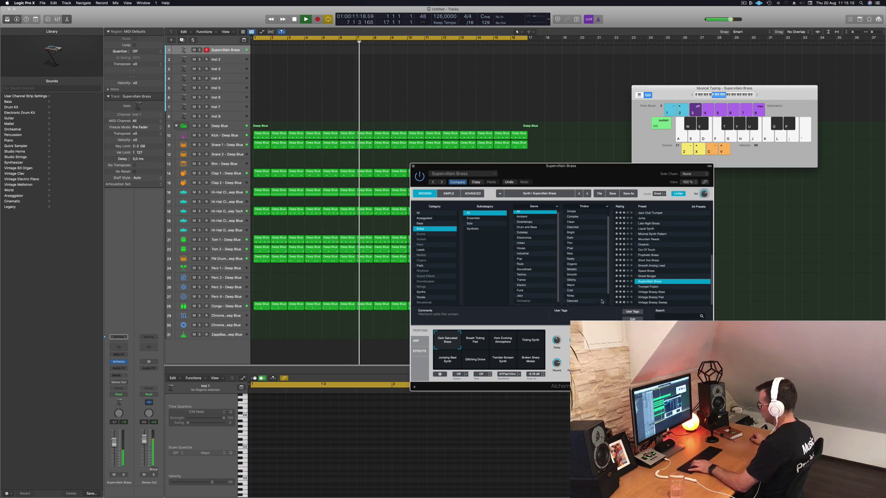
pyautogui.press('h')
pyautogui.press('g')
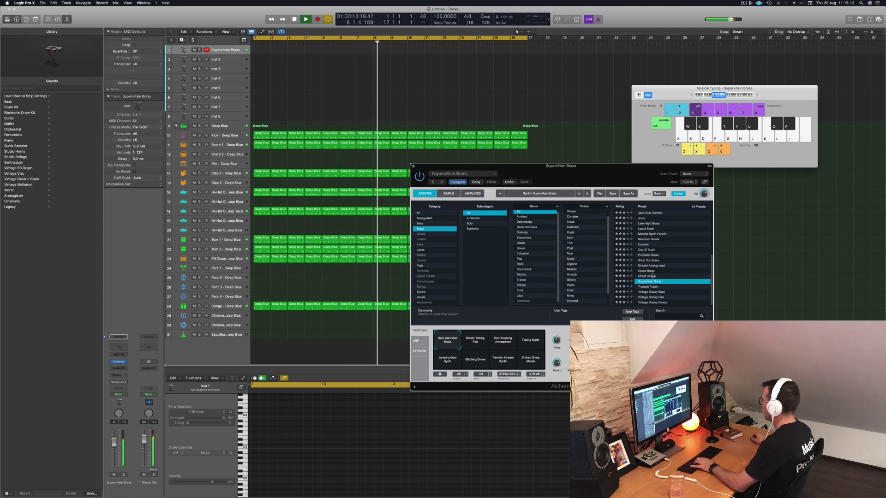
# Load the Street Boogie preset and play a short run of notes over the groove
pyautogui.click(652, 277)
pyautogui.press('f')
pyautogui.press('g')
pyautogui.press('h')
pyautogui.press('a')
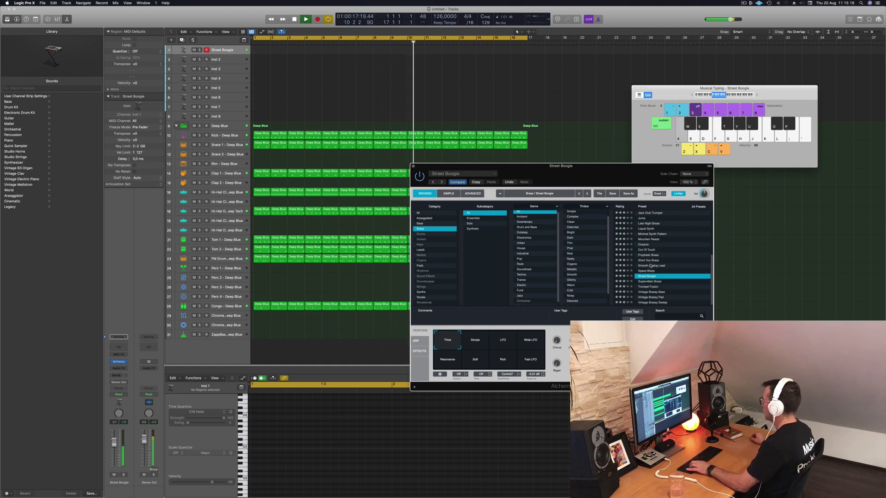
# Audition the brass presets Space Brass, Smooth Analog Lead, Short Vox Brass and Out Of Touch in turn
pyautogui.click(649, 271)
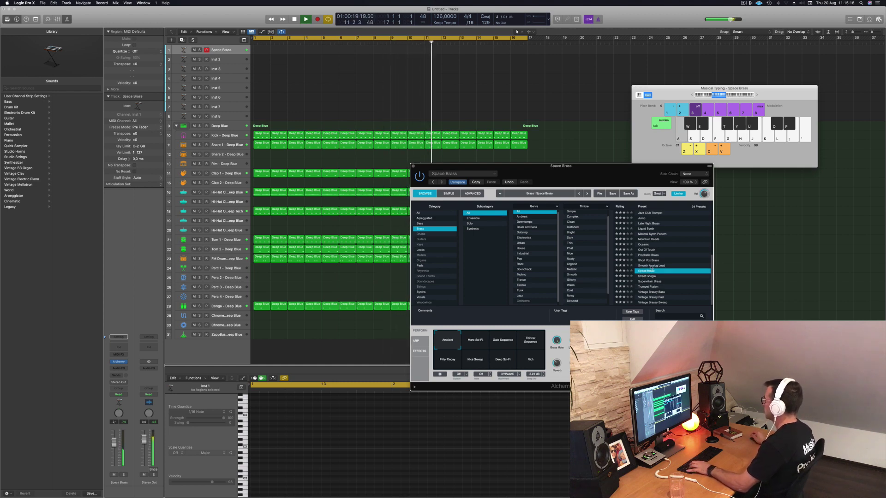
pyautogui.click(657, 267)
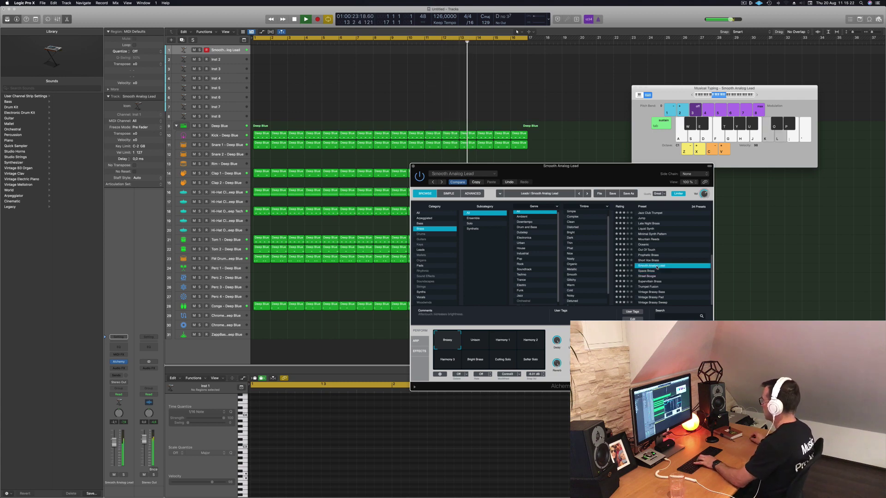
pyautogui.click(649, 260)
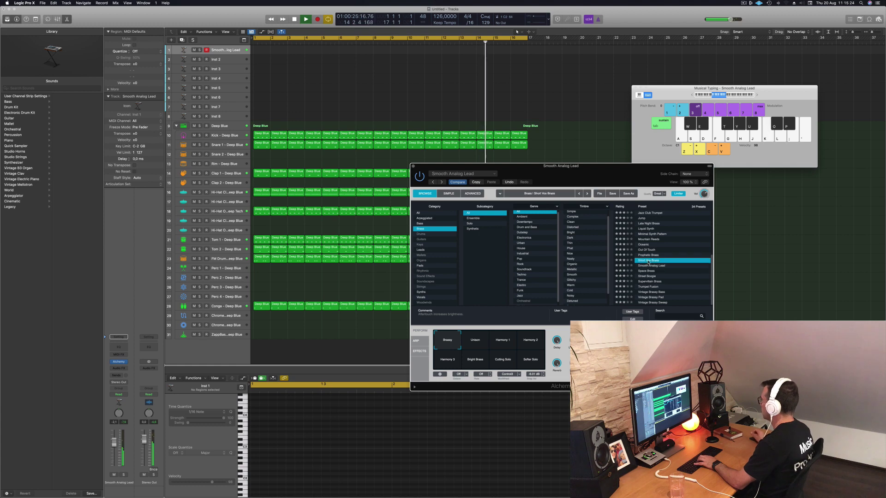
pyautogui.click(650, 250)
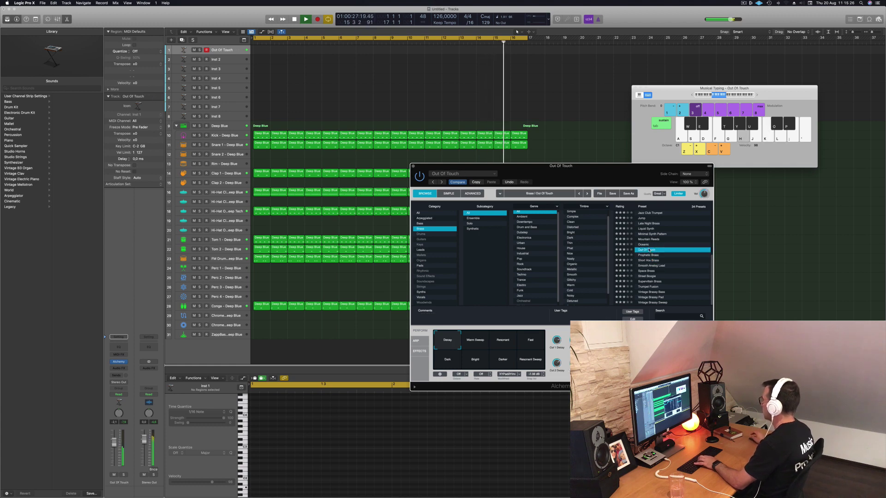
# Browse the Bass category, audition Analog Bounce and filter the presets to the Distorted timbre
pyautogui.click(421, 224)
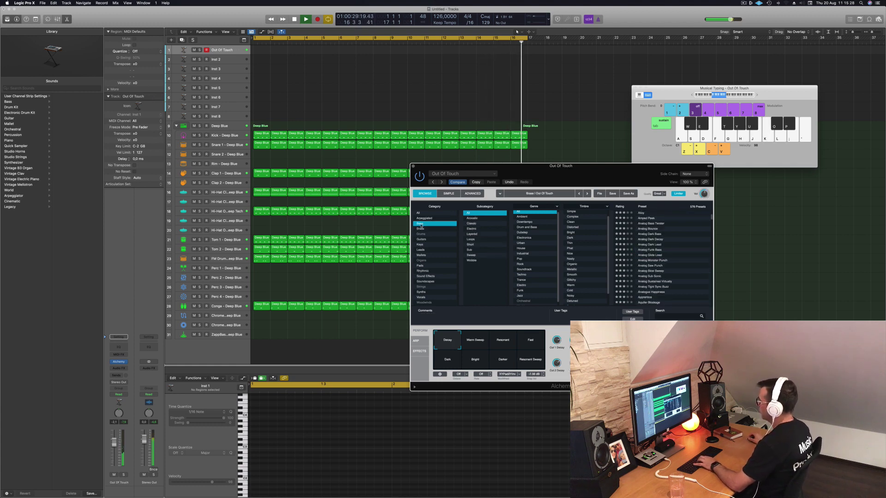
pyautogui.click(645, 228)
pyautogui.click(642, 207)
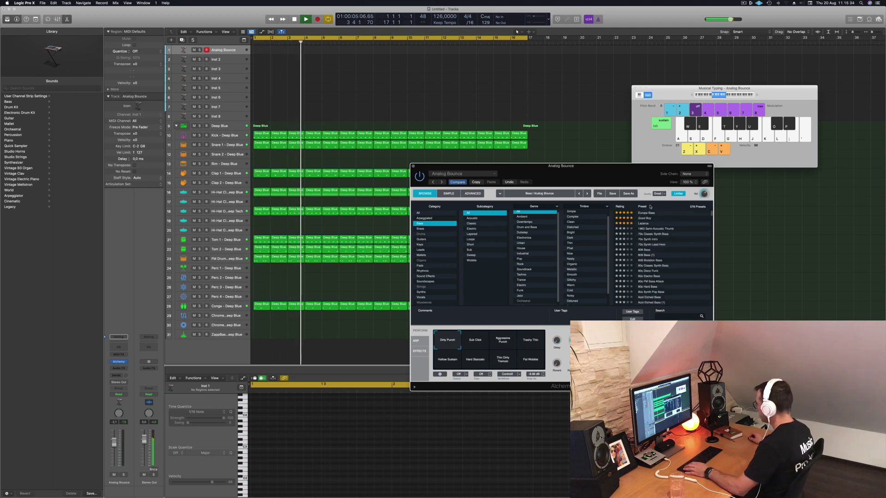
pyautogui.click(572, 213)
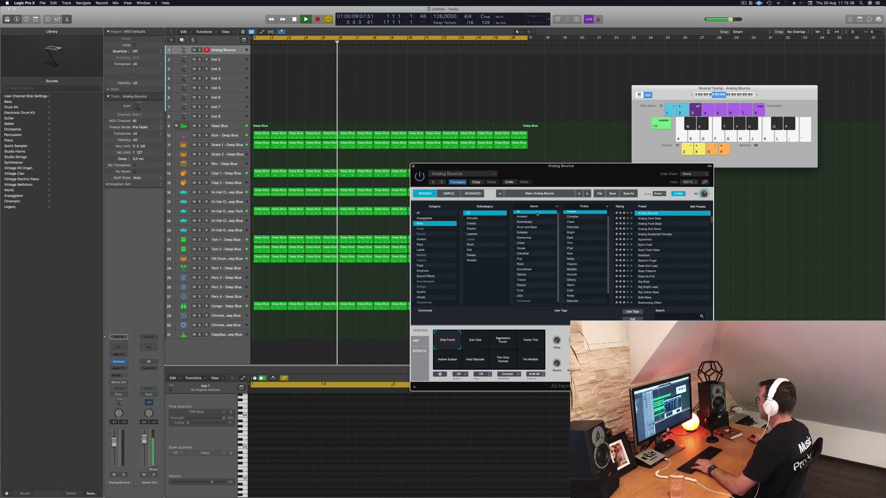
pyautogui.click(572, 227)
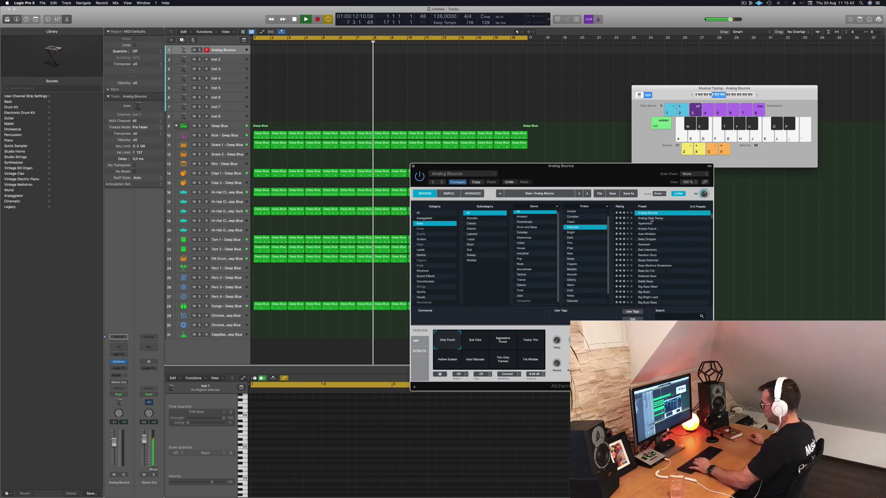
# Load Analog Dark Decay and audition its Comb 1, Octave, LFO, Distort, Broken, Comb 2 and Drive variations
pyautogui.click(651, 219)
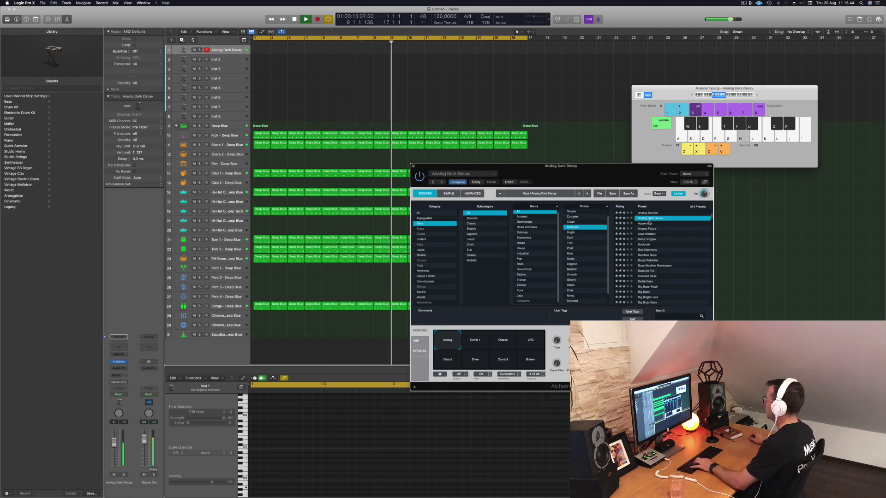
pyautogui.click(474, 346)
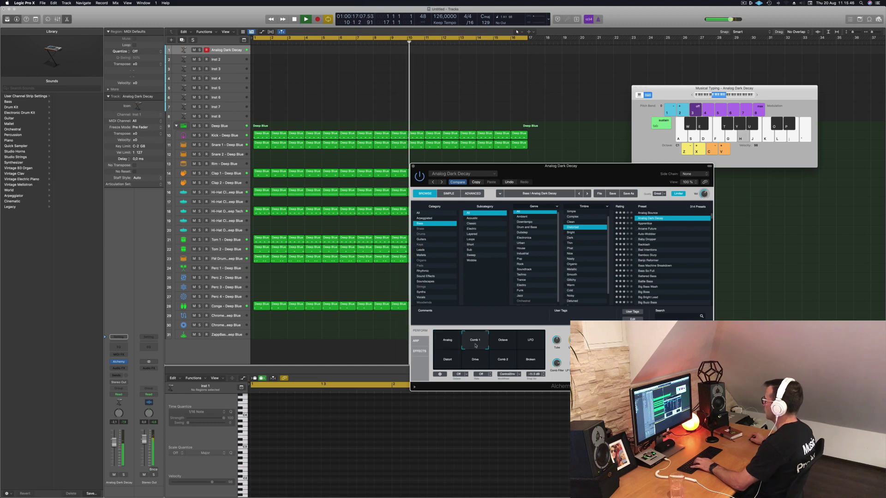
pyautogui.click(503, 346)
pyautogui.click(536, 345)
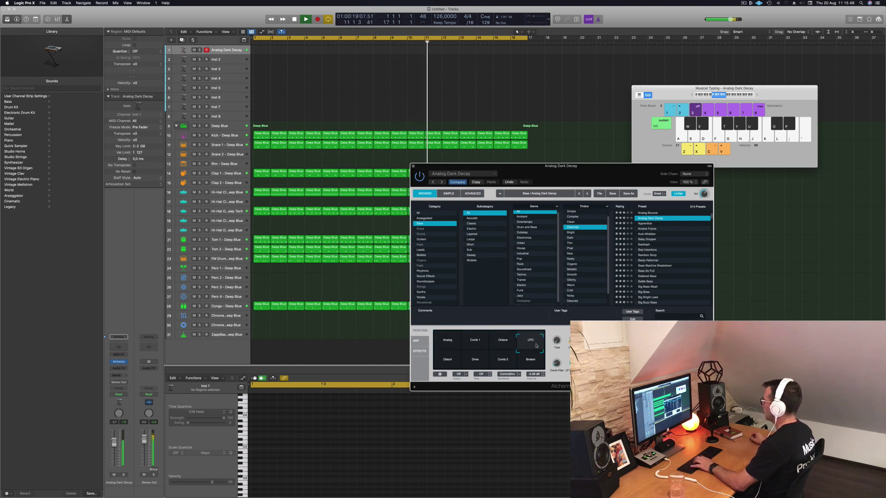
pyautogui.click(446, 361)
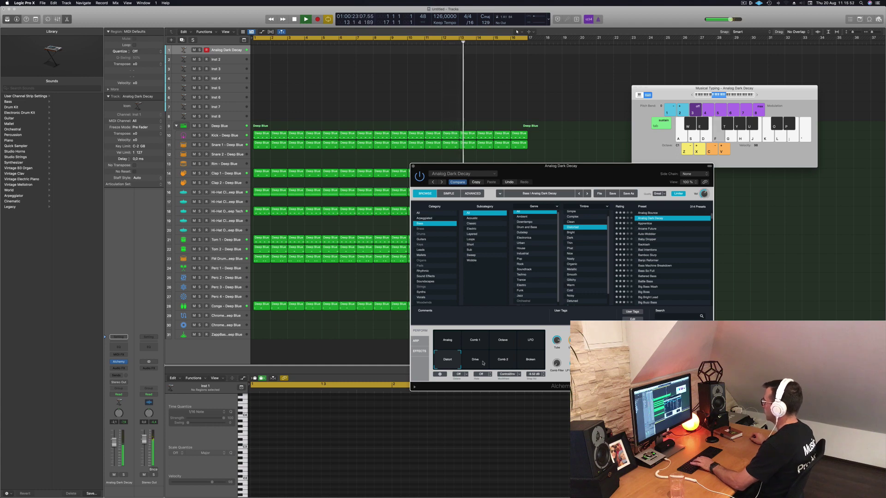
pyautogui.click(519, 360)
pyautogui.click(492, 363)
pyautogui.click(481, 364)
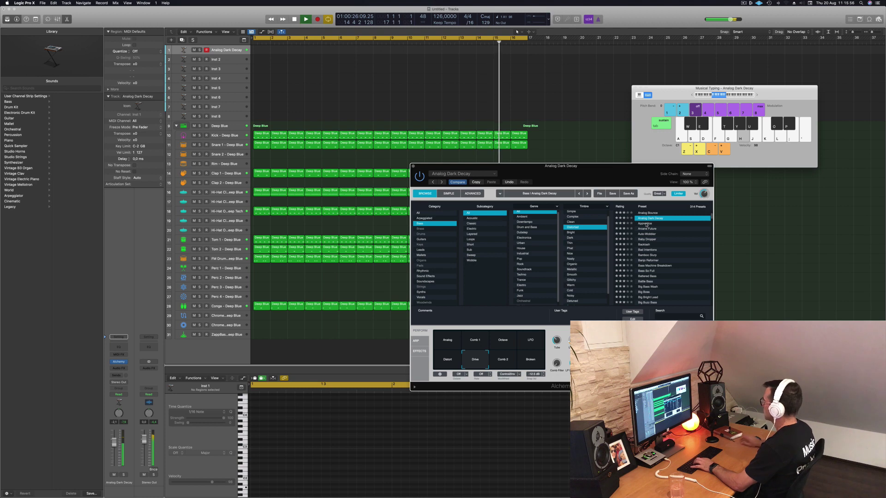
# Audition Apprentice, Arcane Future, Acid Etched Bass, After The Snow, Aggressive Synth Bass, Aggressor, Alloy and Analog Bounce in turn
pyautogui.click(645, 223)
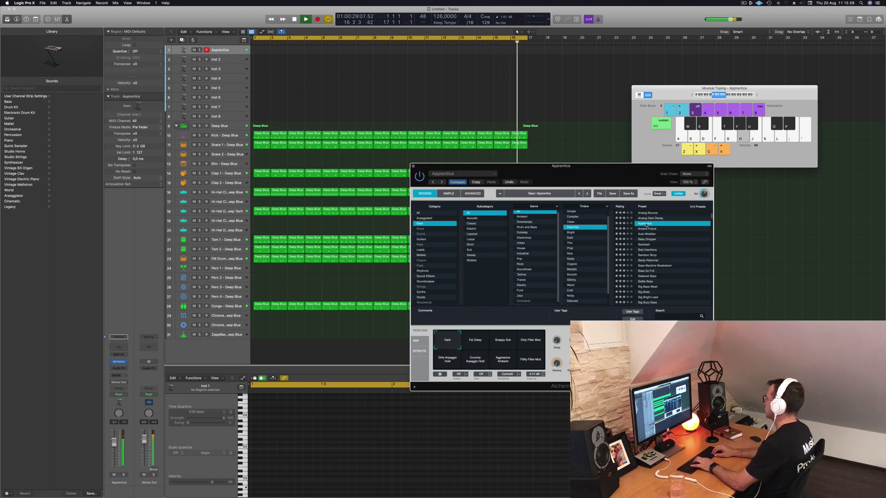
pyautogui.press('Down')
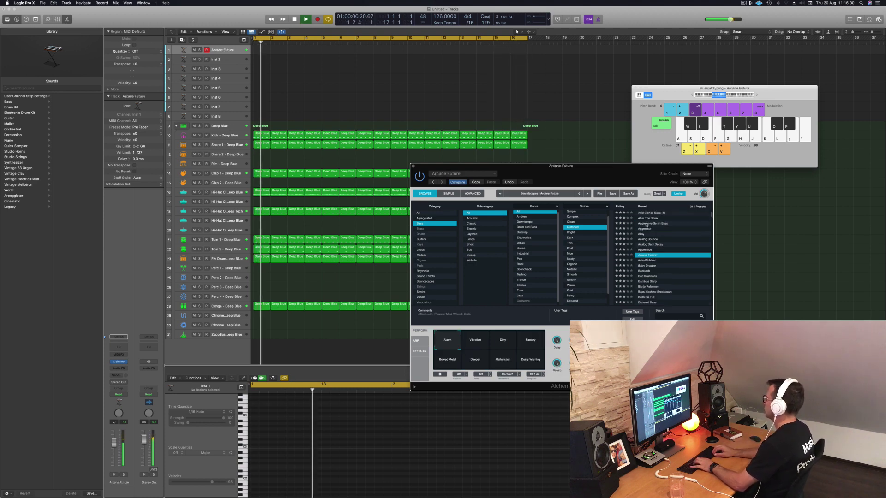
pyautogui.press('Up')
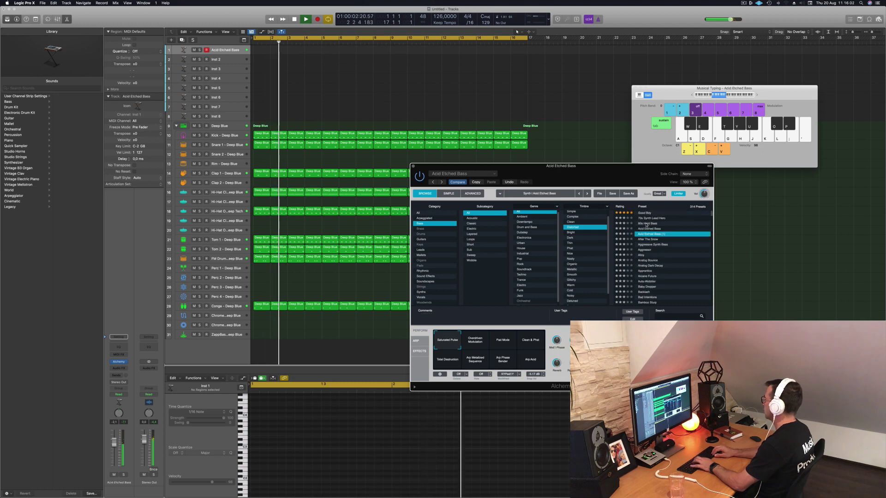
pyautogui.press('Down')
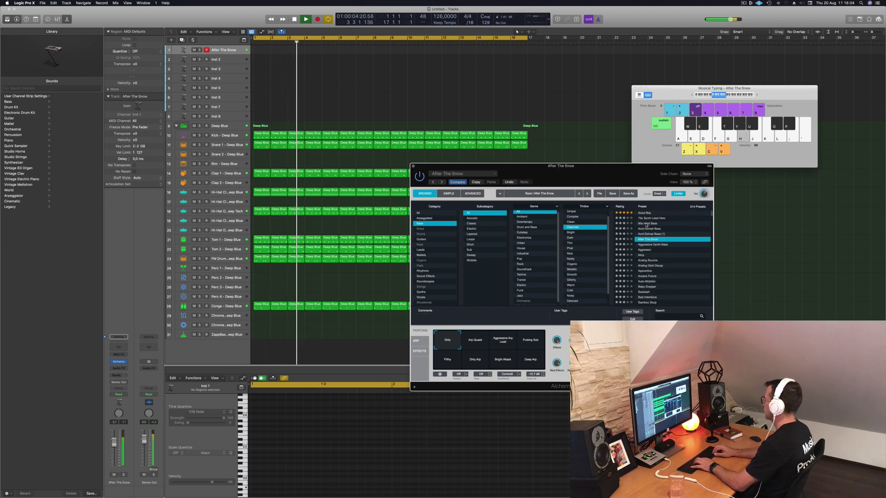
pyautogui.press('Down')
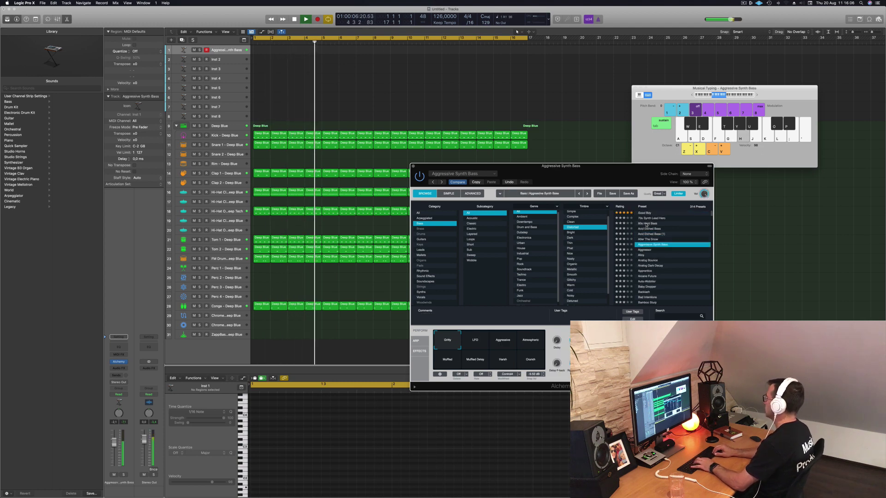
pyautogui.press('Down')
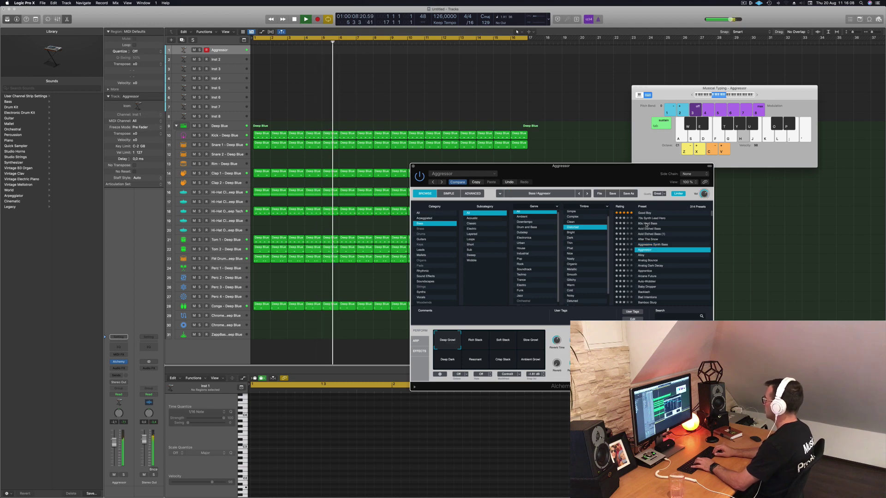
pyautogui.press('Down')
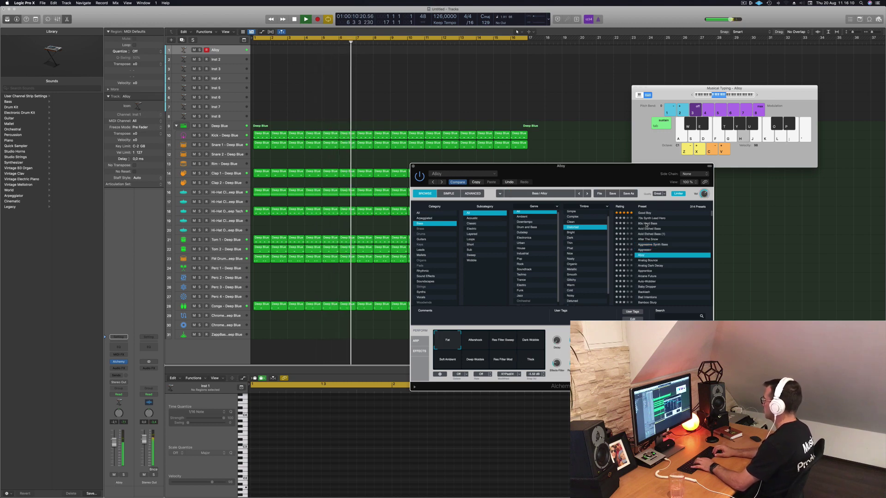
pyautogui.press('Down')
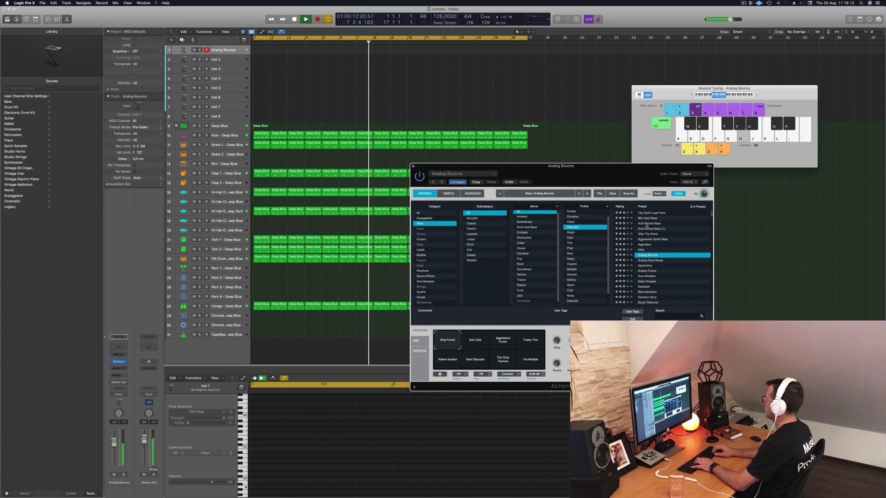
# Audition the distorted bass presets one by one from Analog Dark Decay through Apprentice and Arcane Future to Bad Intentions
pyautogui.press('Down')
pyautogui.press('h')
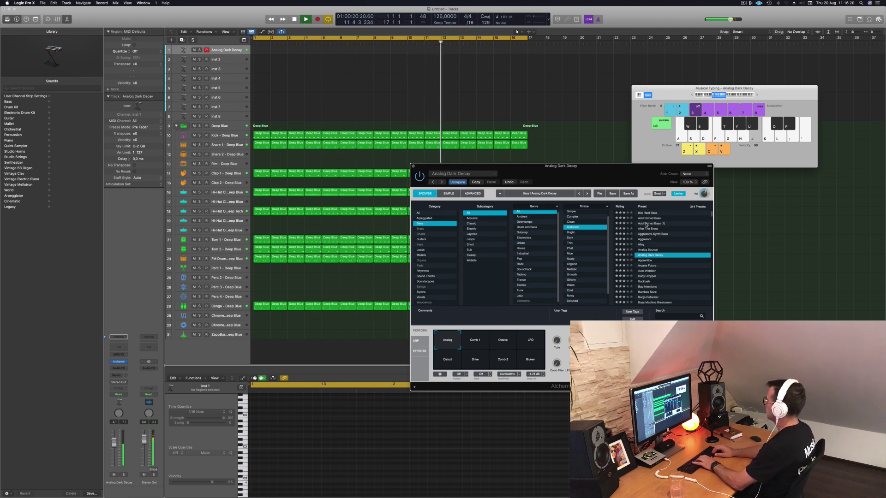
pyautogui.press('Down')
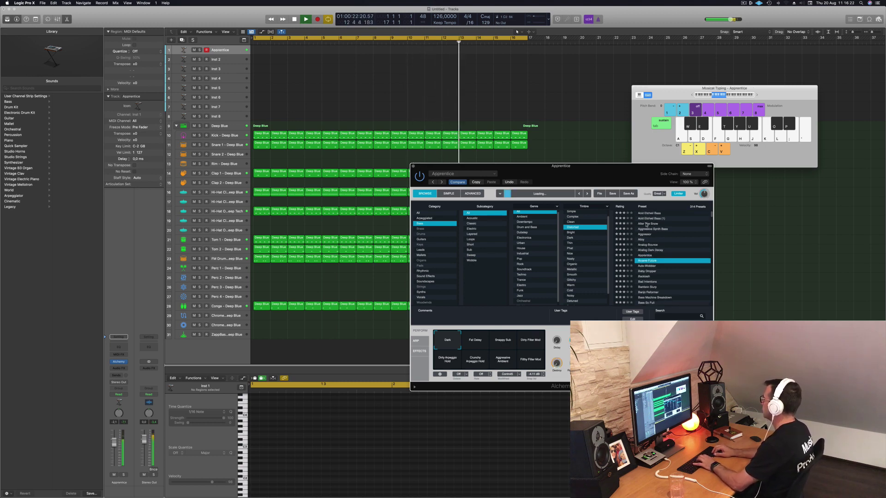
pyautogui.press('Down')
pyautogui.press('Down')
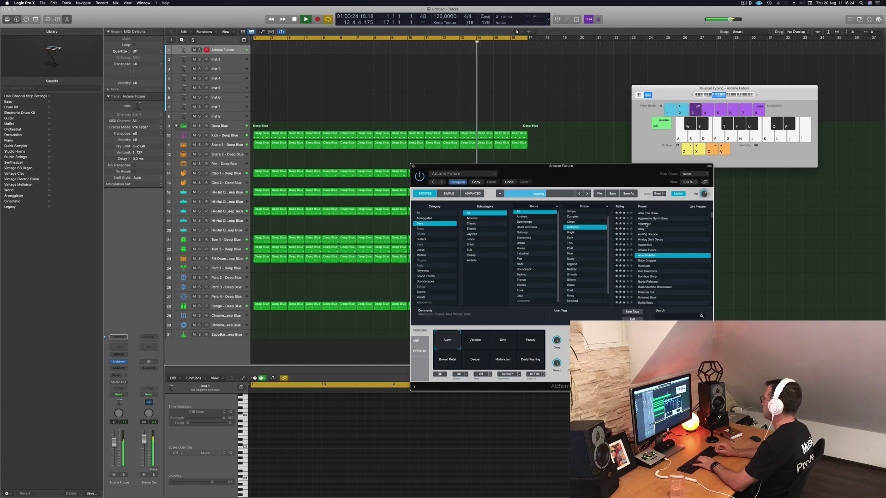
pyautogui.press('Down')
pyautogui.press('Down')
pyautogui.press('Down')
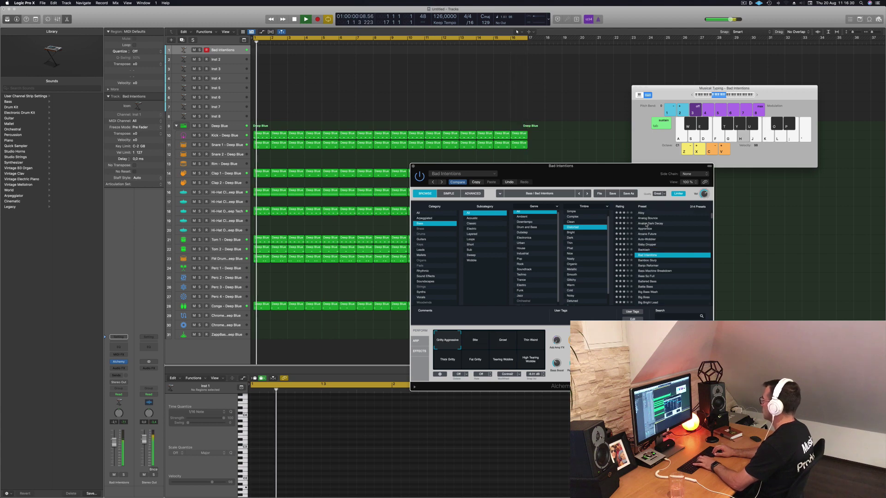
# Continue auditioning the presets through Bass Machine Breakdown to Bass So Full
pyautogui.press('Down')
pyautogui.press('Down')
pyautogui.press('Down')
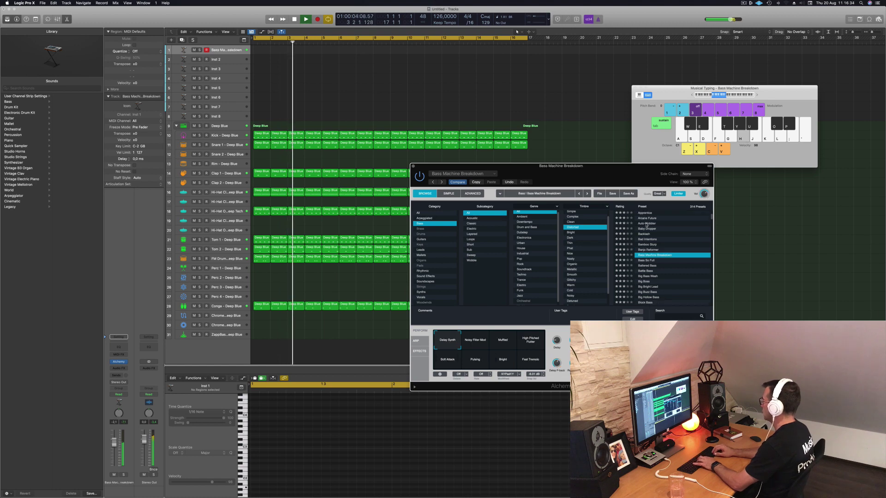
pyautogui.press('Down')
pyautogui.press('j')
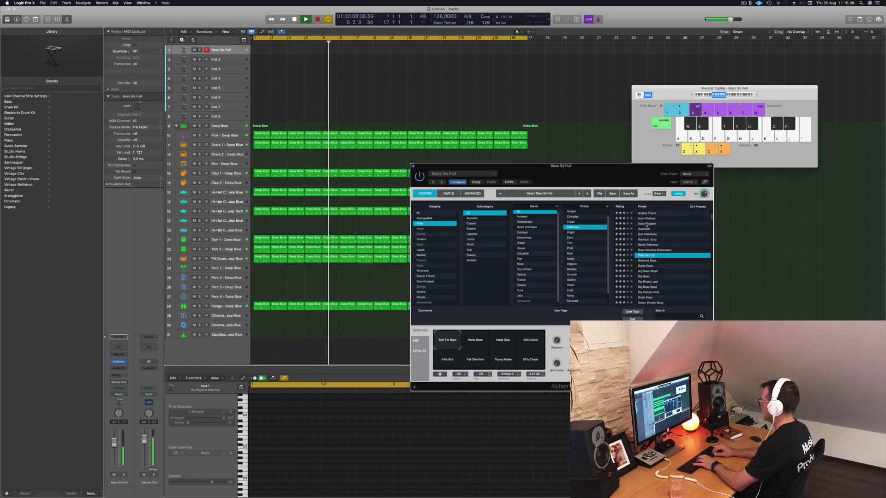
# Audition the Soft Chaos, Infra Sub, Fat Distortion and Dirty Chaos variations of Bass So Full, and return to Infra Sub
pyautogui.click(530, 340)
pyautogui.click(440, 364)
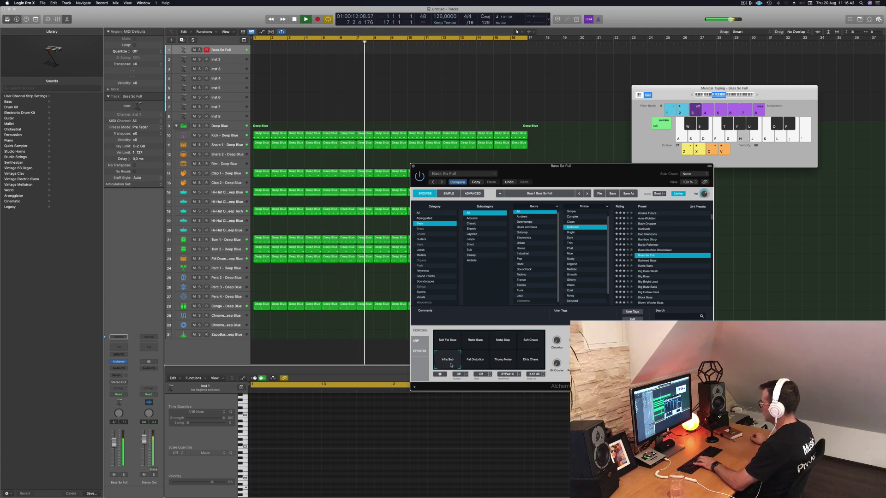
pyautogui.press('h')
pyautogui.press('h')
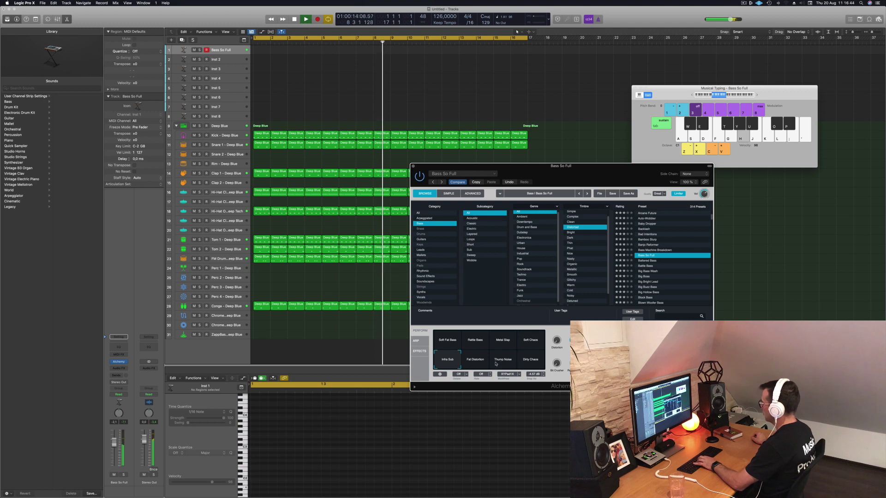
pyautogui.click(475, 360)
pyautogui.press('h')
pyautogui.press('h')
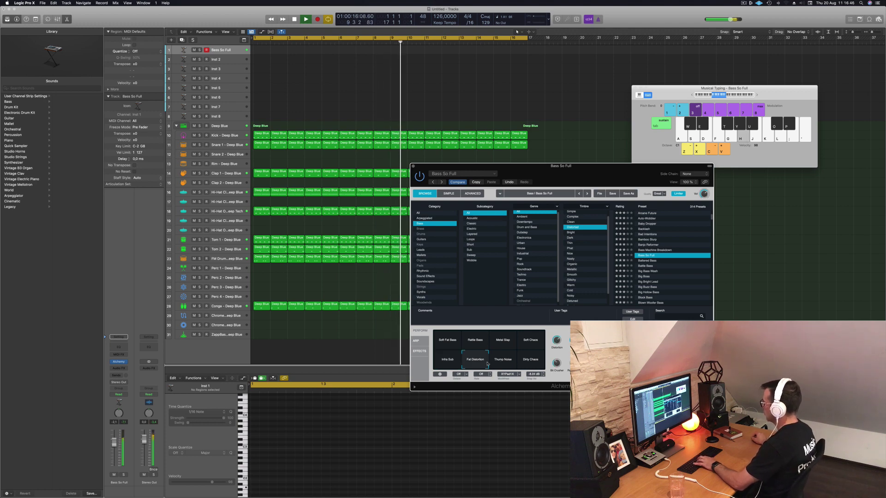
pyautogui.click(530, 360)
pyautogui.click(453, 365)
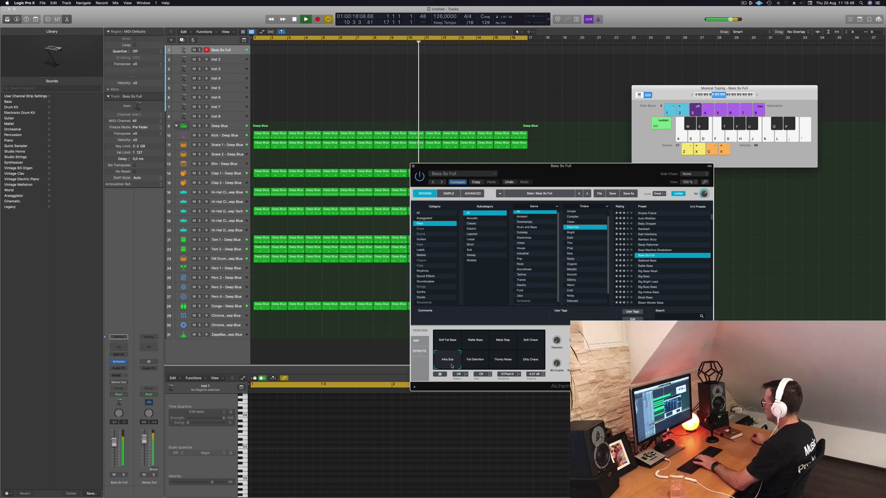
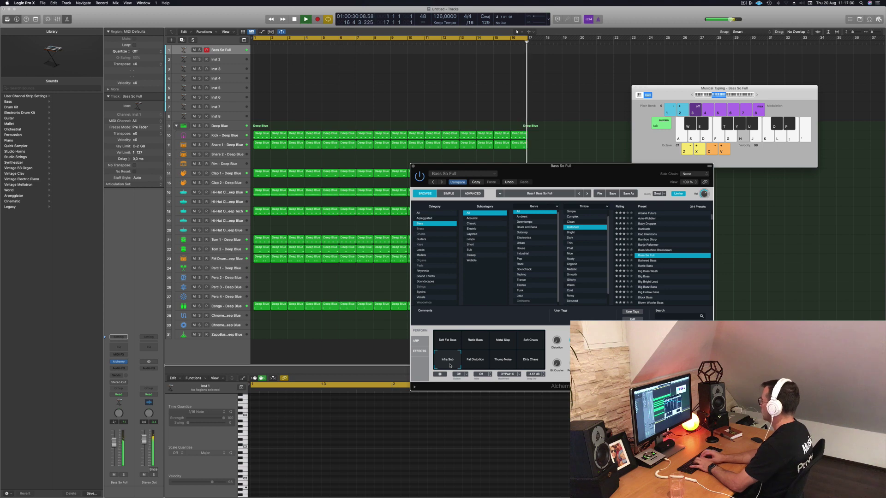
# Audition Battered Bass, Battle Bass and Big Bass Wash, raising the Musical Typing keyboard's octave range
pyautogui.click(652, 261)
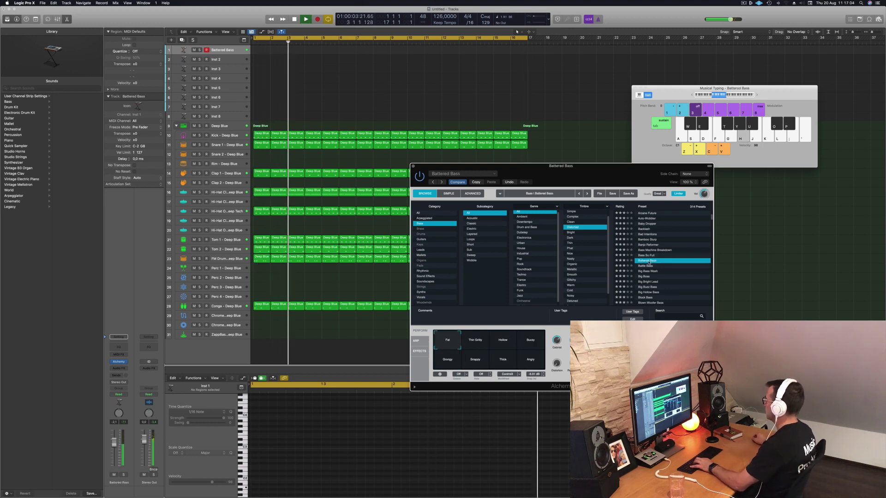
pyautogui.click(646, 266)
pyautogui.click(756, 95)
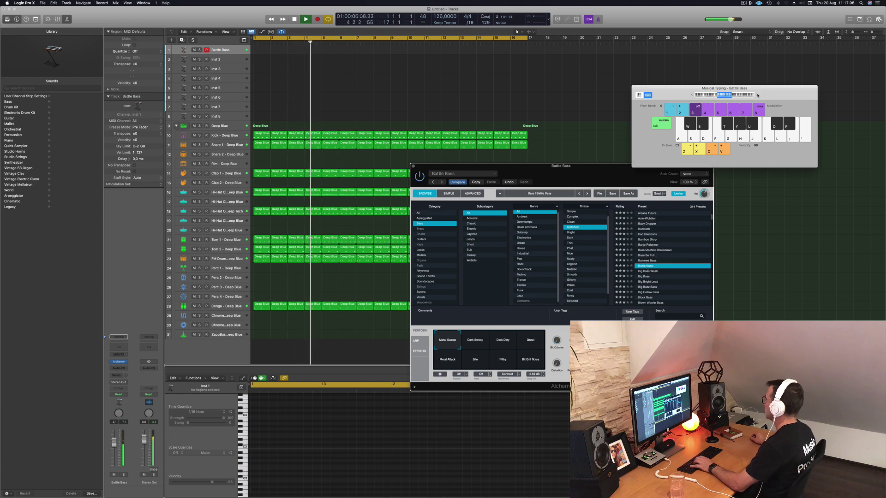
pyautogui.click(649, 271)
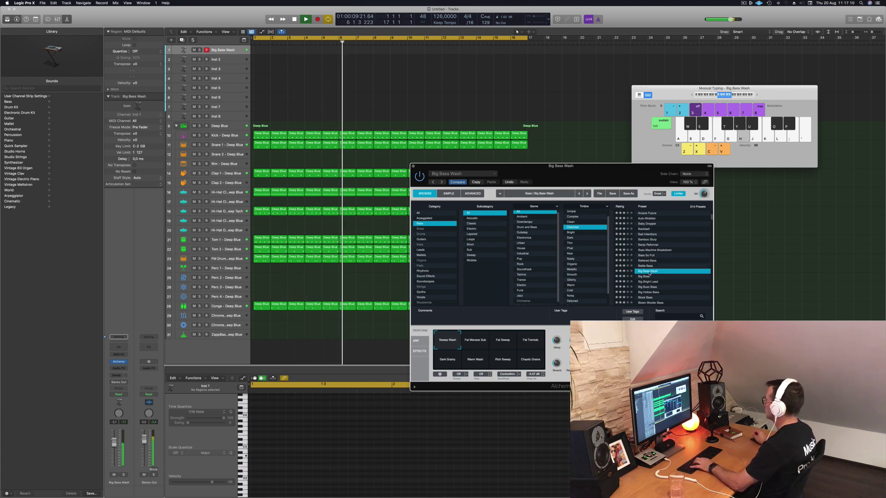
pyautogui.press('g')
# Audition the presets Big Boss, Big Bright Lead, Big Buzz Bass and Big Hollow Bass in turn
pyautogui.click(644, 277)
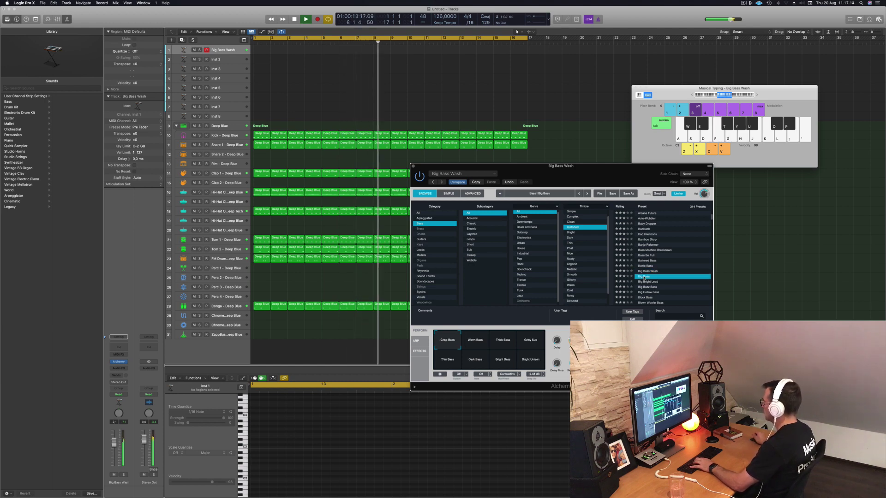
pyautogui.press('h')
pyautogui.click(645, 282)
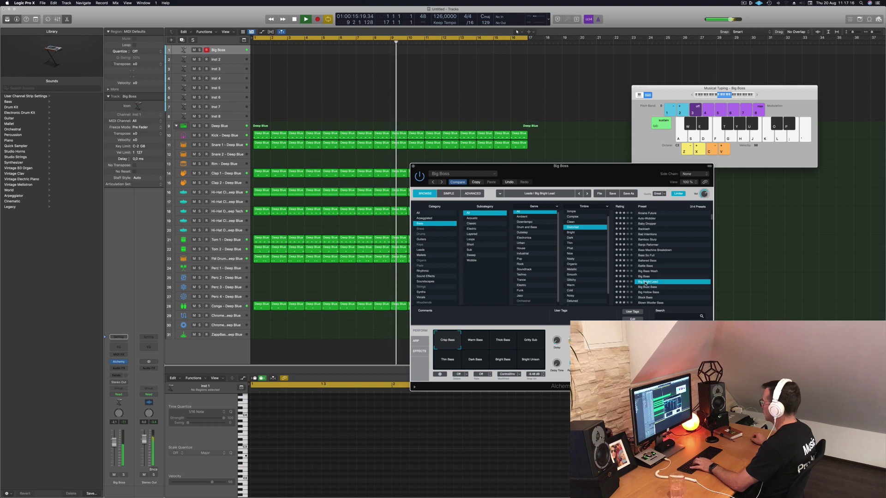
pyautogui.click(648, 287)
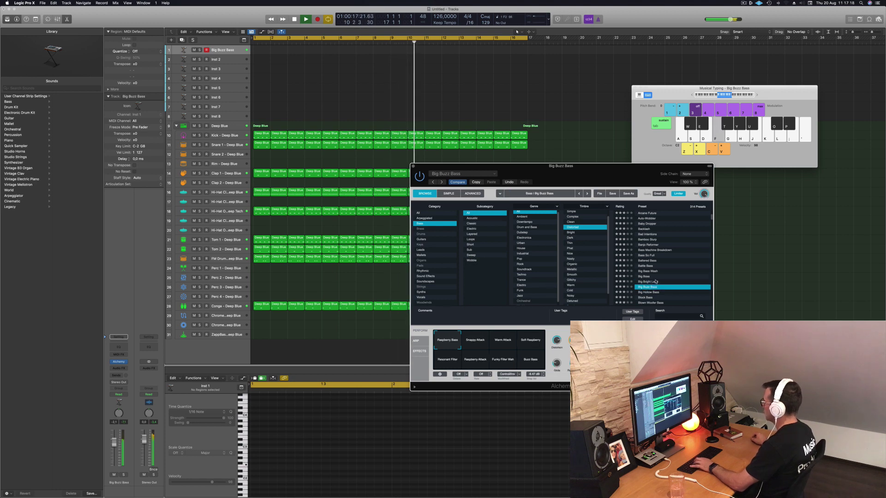
pyautogui.click(645, 292)
# Load Blown Woofer Bass and audition its Broken Woodwind, Thin + LFO, Feedback, Soft, Airhorn, Harsh Percussion and Pulsating variations
pyautogui.scroll(-5, 664, 259)
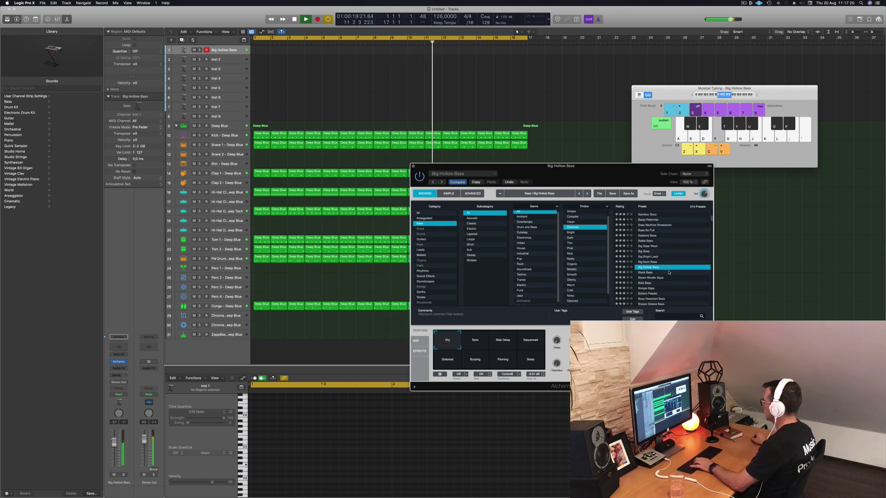
pyautogui.click(650, 249)
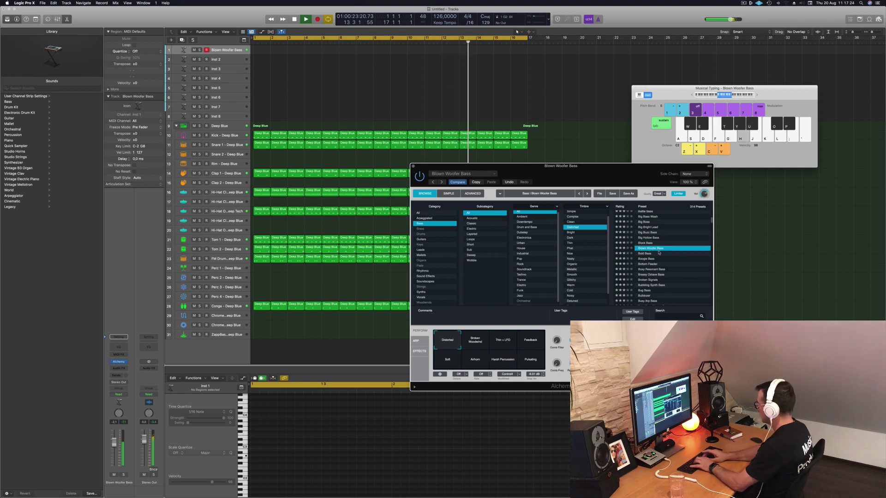
pyautogui.press("'")
pyautogui.click(478, 346)
pyautogui.click(502, 346)
pyautogui.click(531, 344)
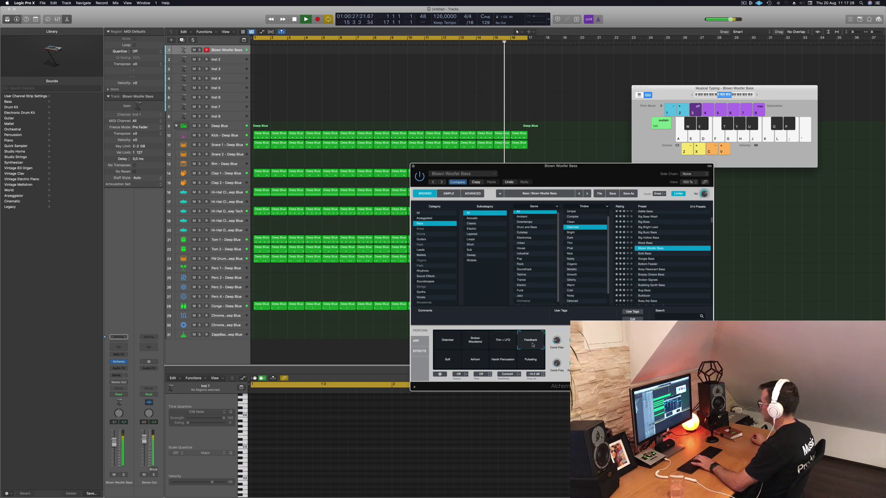
pyautogui.click(447, 362)
pyautogui.click(478, 364)
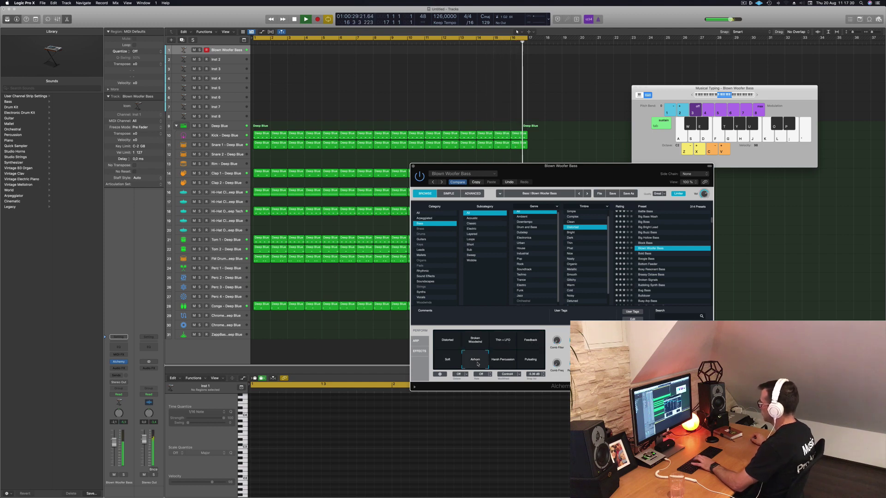
pyautogui.click(498, 362)
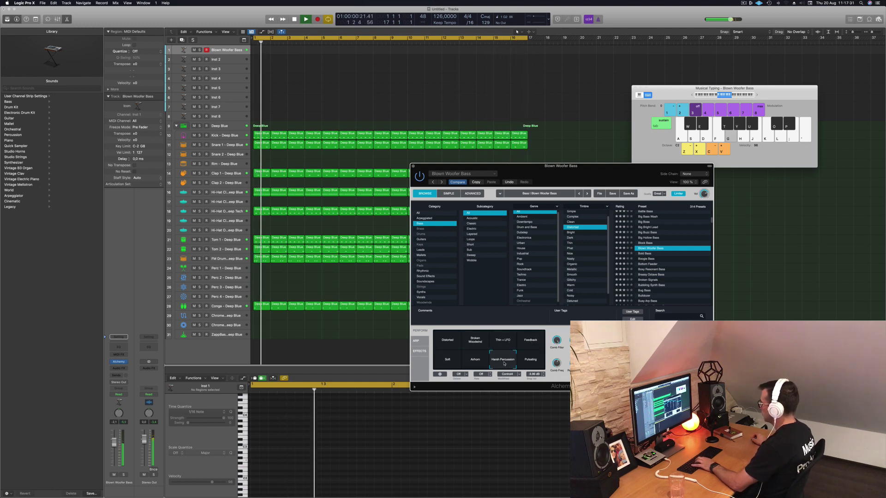
pyautogui.click(531, 364)
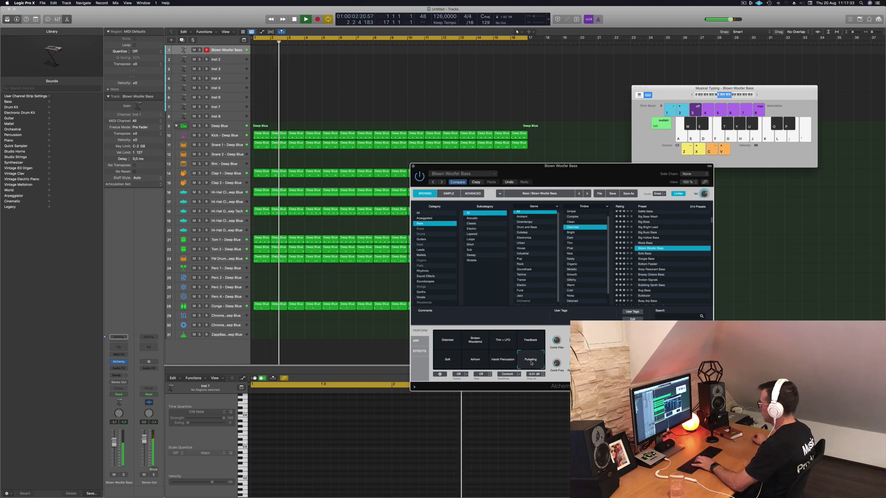
# Load Bold Bass and audition its Sweep, Neuro, Tremolo, Thin and Wobble variations
pyautogui.click(647, 254)
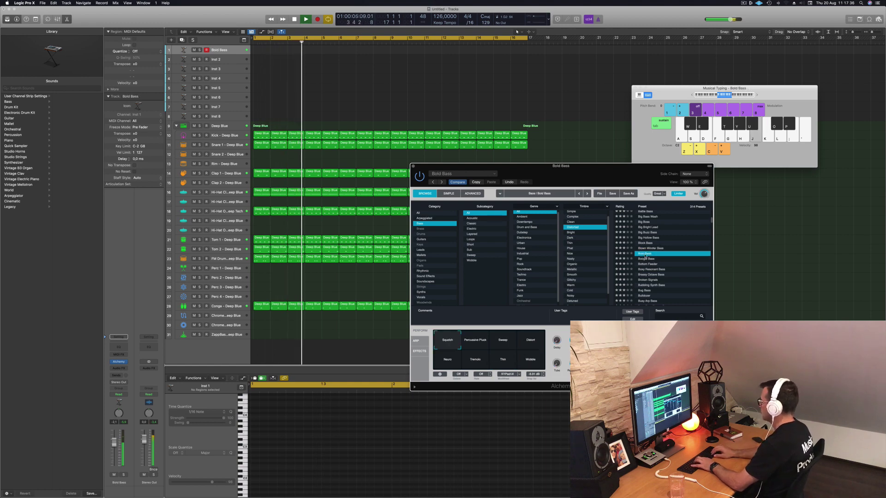
pyautogui.click(503, 343)
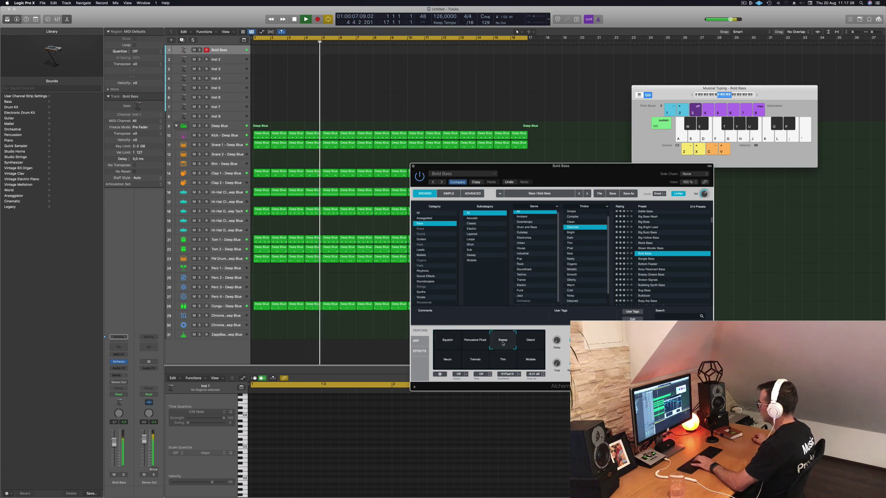
pyautogui.click(454, 364)
pyautogui.click(475, 359)
pyautogui.click(503, 360)
pyautogui.click(534, 362)
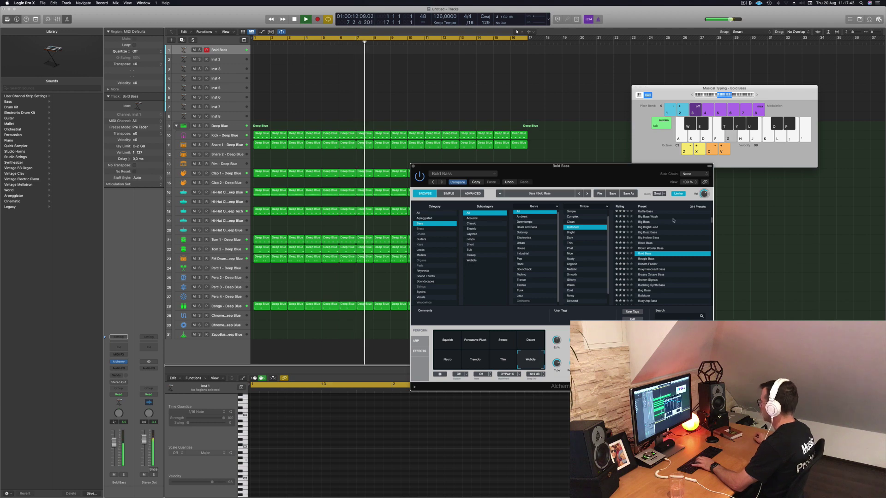
# Audition the presets Boogie Bass, Bottom Feeder, Boxy Resonant Bass and Brassy Octave Bass in turn
pyautogui.click(645, 259)
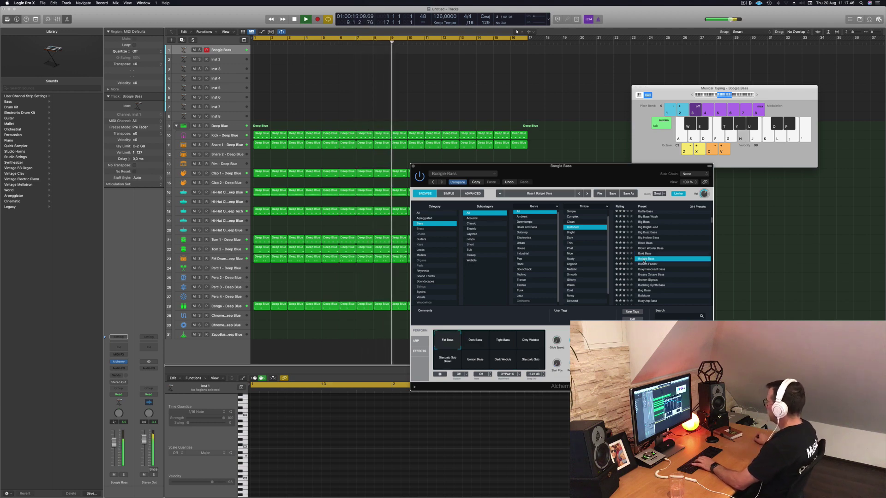
pyautogui.scroll(-2, 644, 262)
pyautogui.click(654, 242)
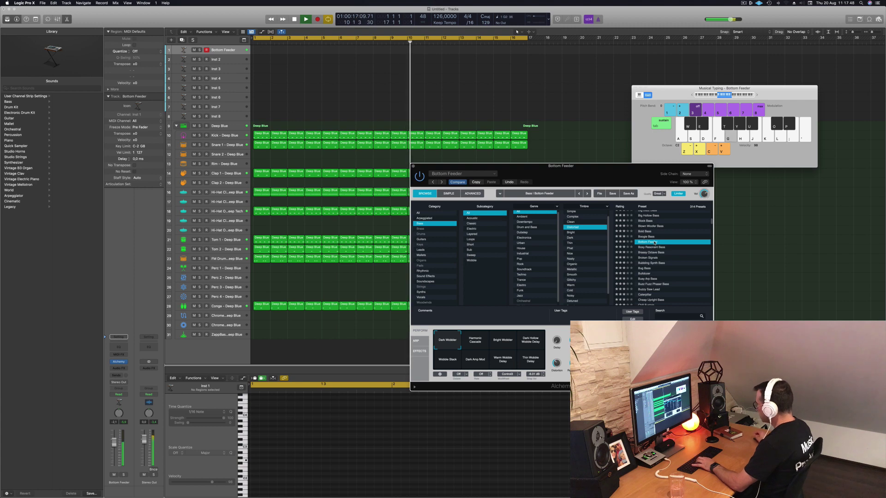
pyautogui.click(654, 247)
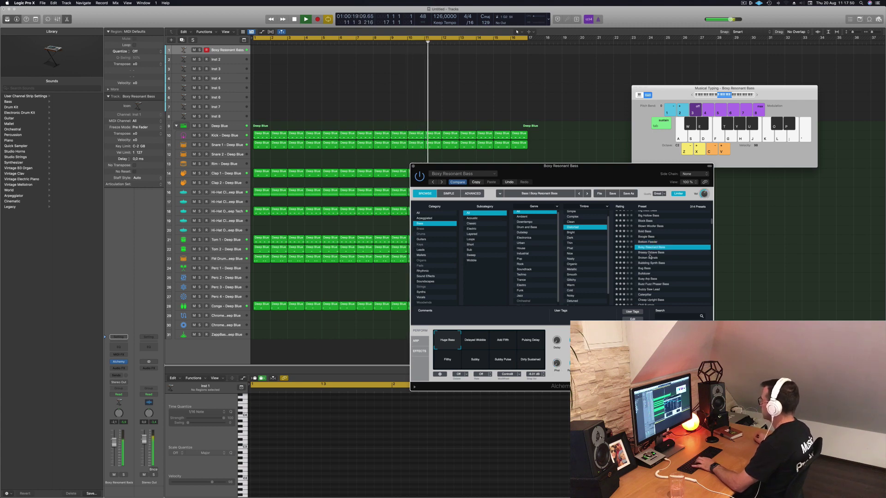
pyautogui.click(651, 252)
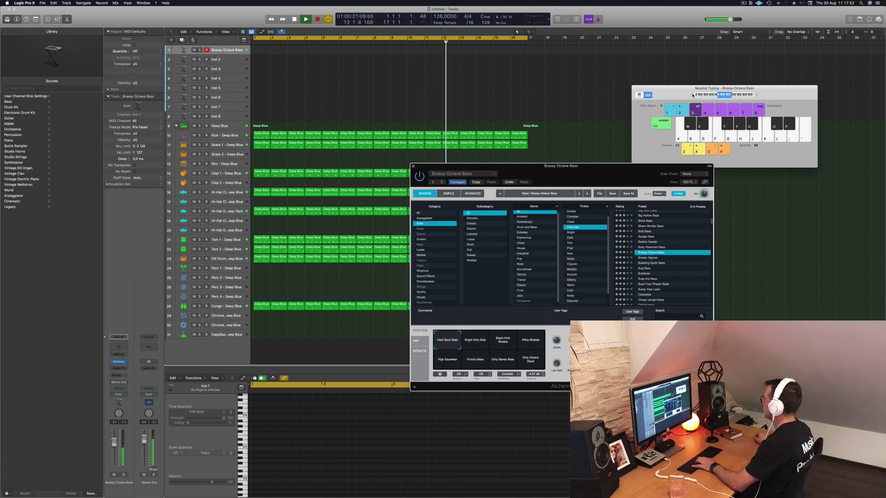
# Audition the presets Broken Signals, Bubbling Synth Bass, Bulldozer and Busy Arp Bass in turn
pyautogui.click(647, 259)
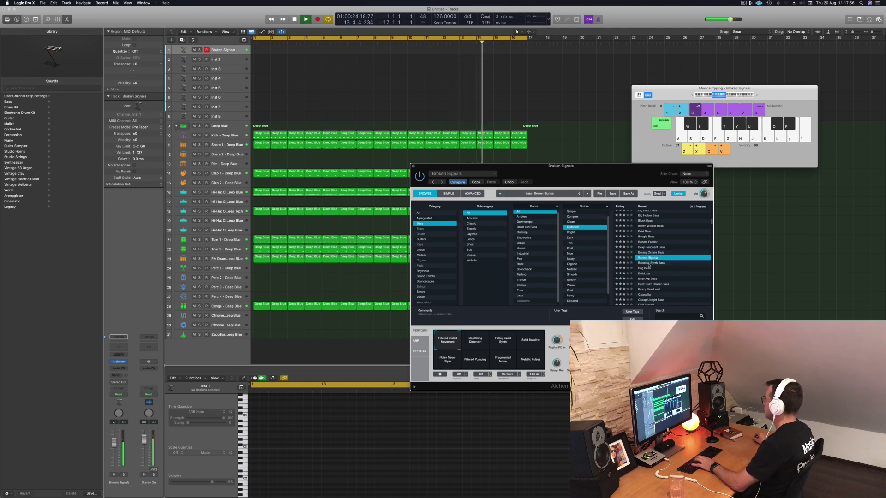
pyautogui.click(650, 263)
pyautogui.click(645, 274)
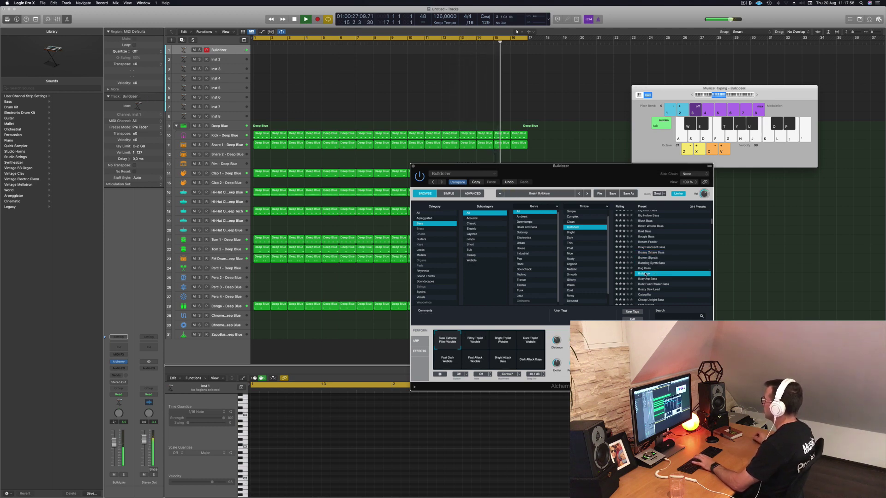
pyautogui.click(652, 279)
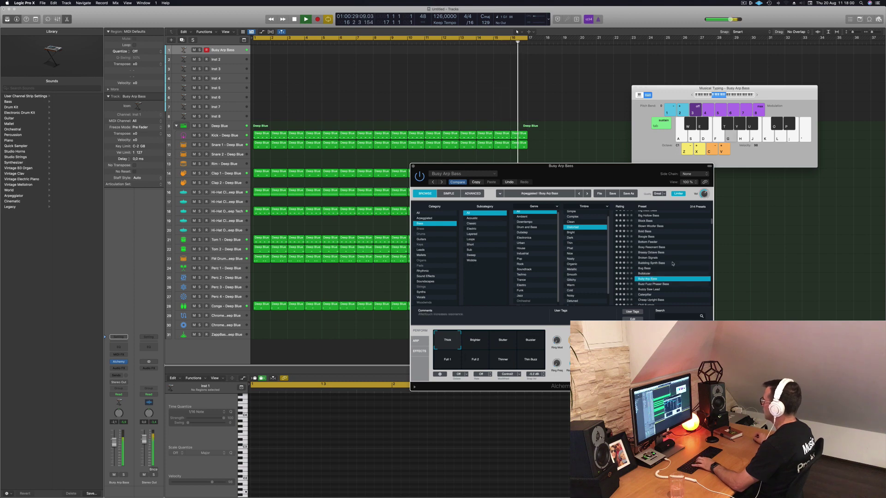
# Audition Buzz Fuzz Phaser Bass and load the Caterpillar bass preset
pyautogui.scroll(-2, 672, 264)
pyautogui.click(657, 263)
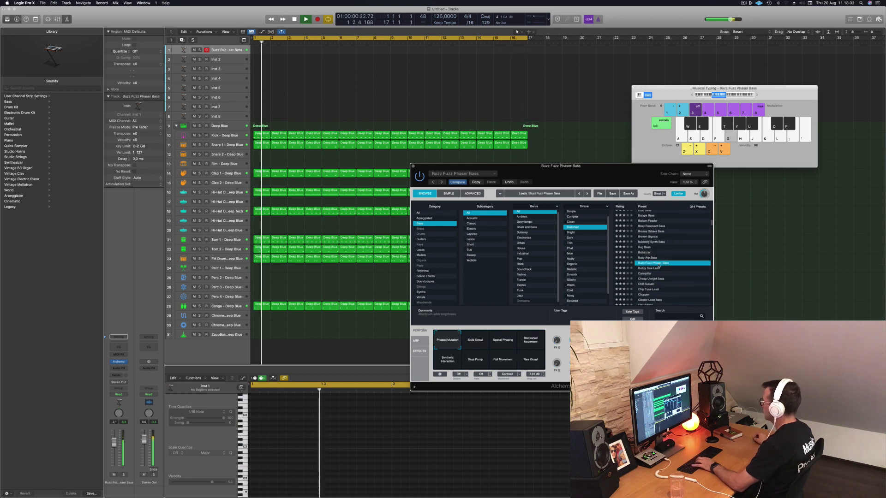
pyautogui.click(644, 273)
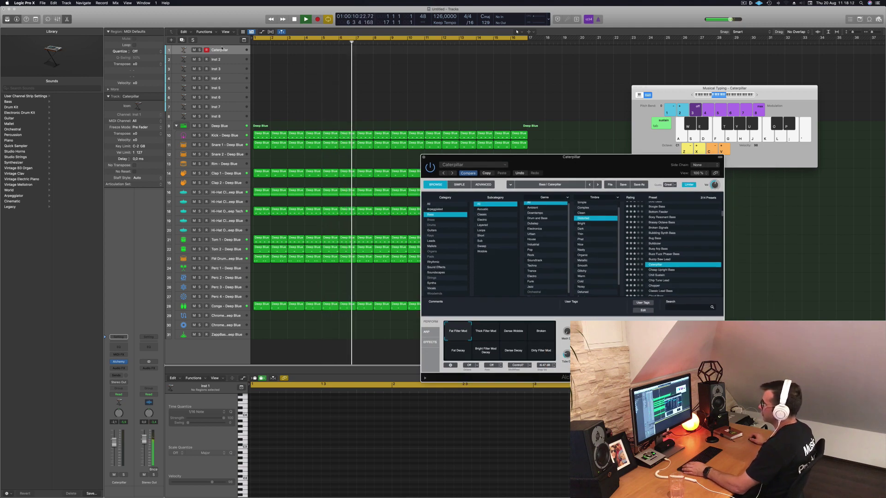
pyautogui.click(121, 362)
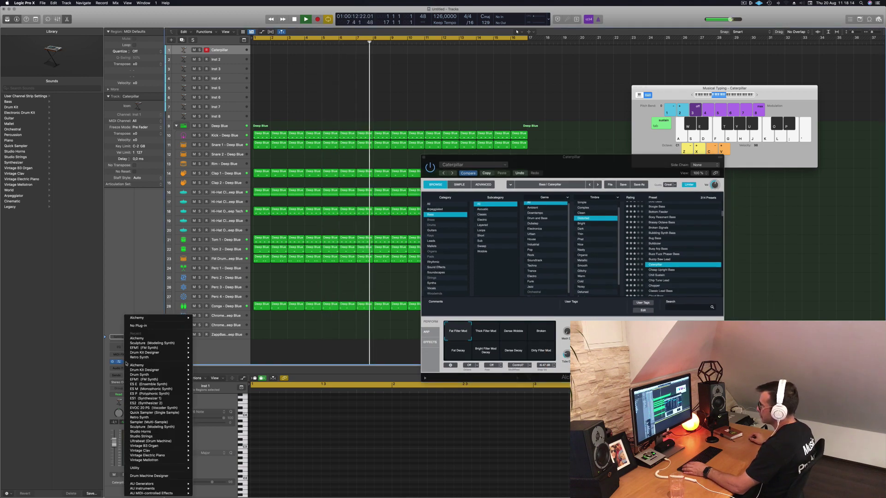
pyautogui.click(144, 267)
pyautogui.press('Return')
pyautogui.press('space')
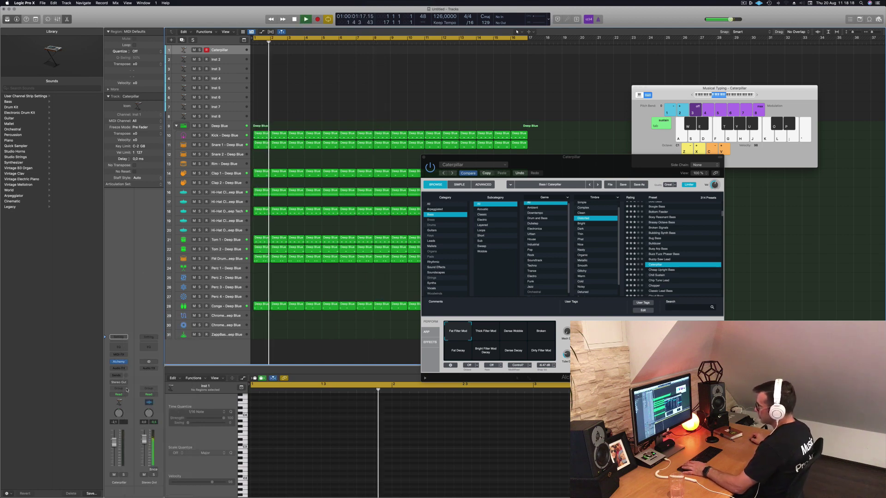
# Add a send to Bus 5 on the Caterpillar track's channel strip
pyautogui.click(119, 376)
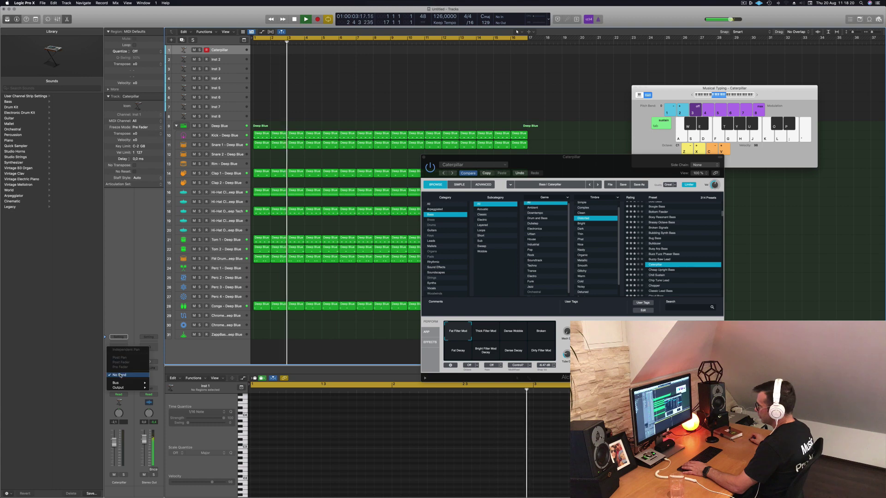
pyautogui.moveTo(125, 383)
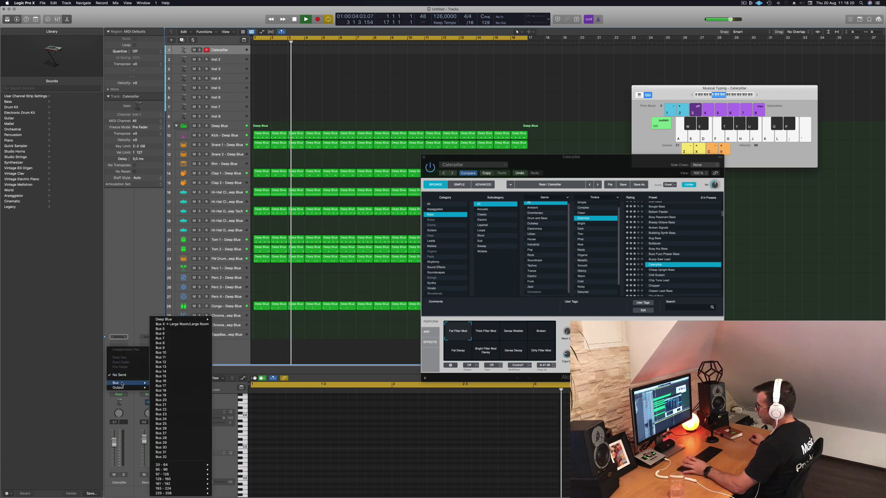
pyautogui.click(180, 329)
pyautogui.click(148, 374)
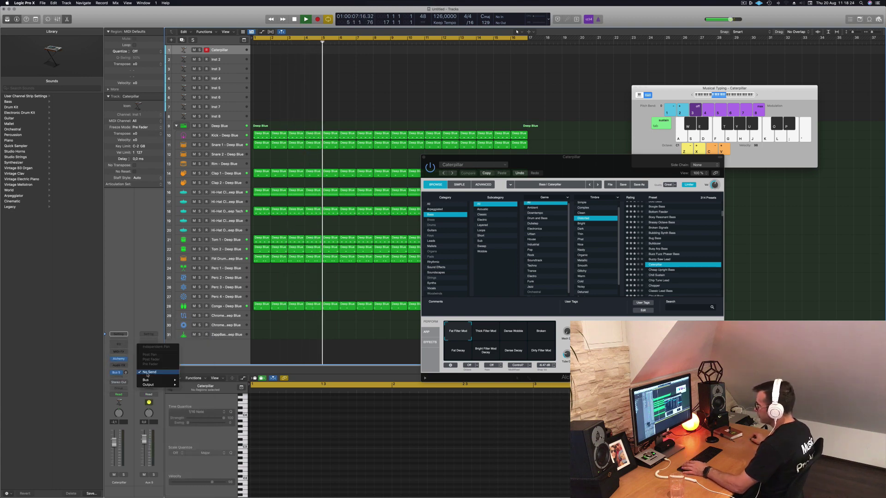
pyautogui.moveTo(147, 380)
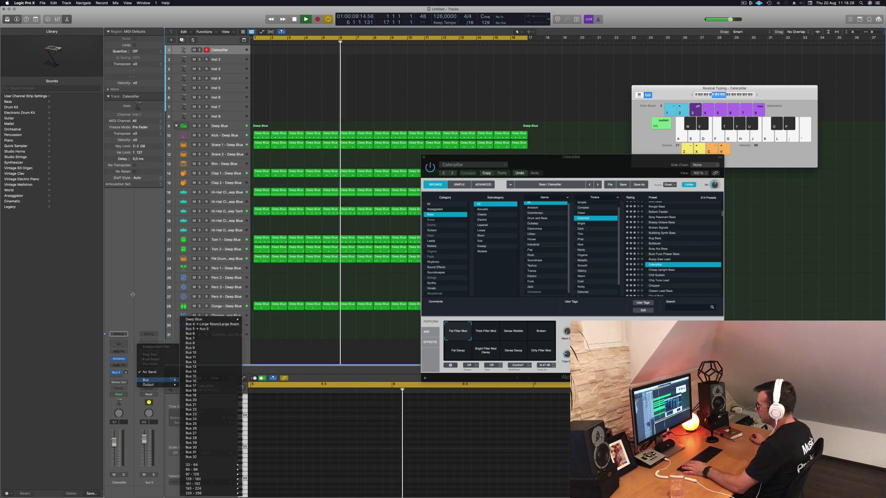
pyautogui.click(152, 365)
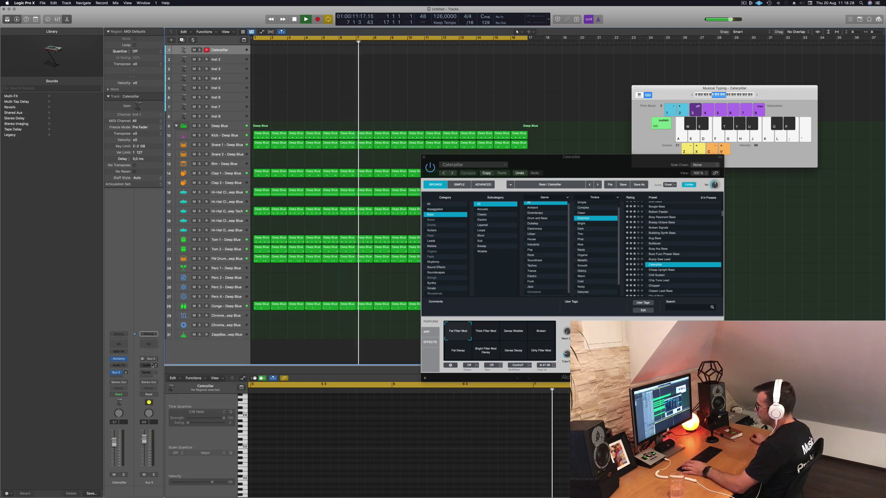
# Insert the SilverVerb reverb on the Aux 5 channel and load its saved grandiose preset
pyautogui.click(152, 365)
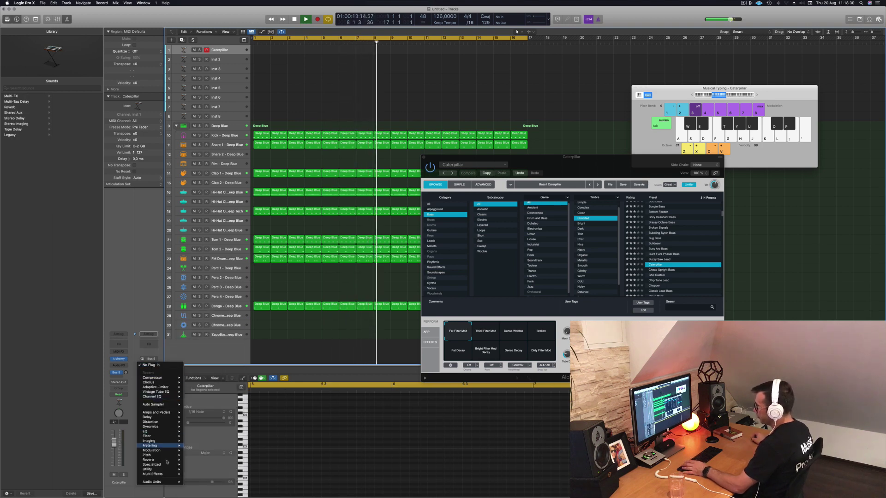
pyautogui.moveTo(167, 460)
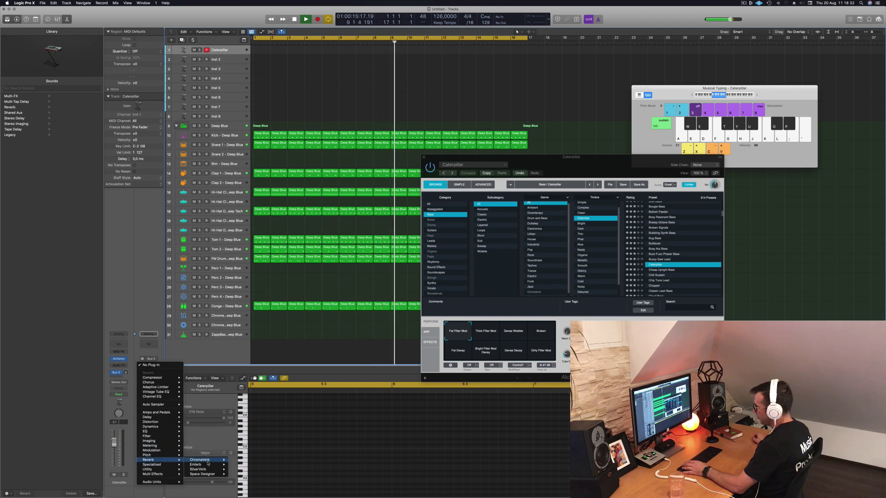
pyautogui.click(176, 359)
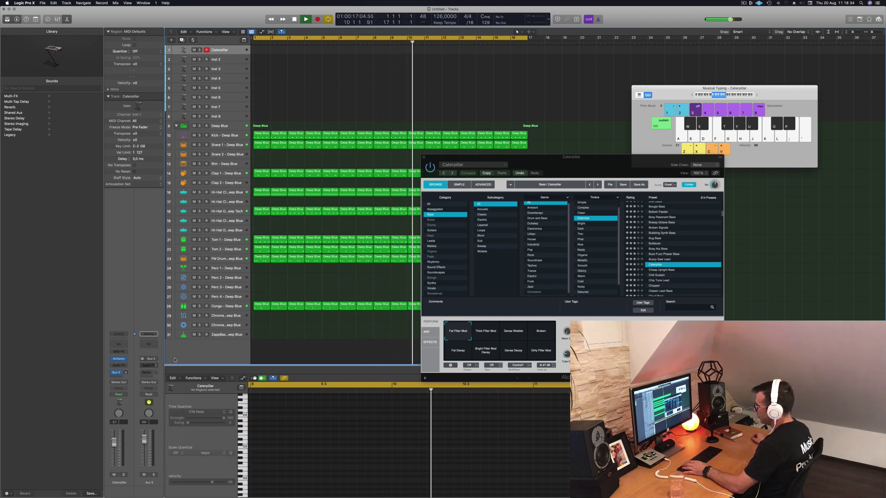
pyautogui.click(324, 82)
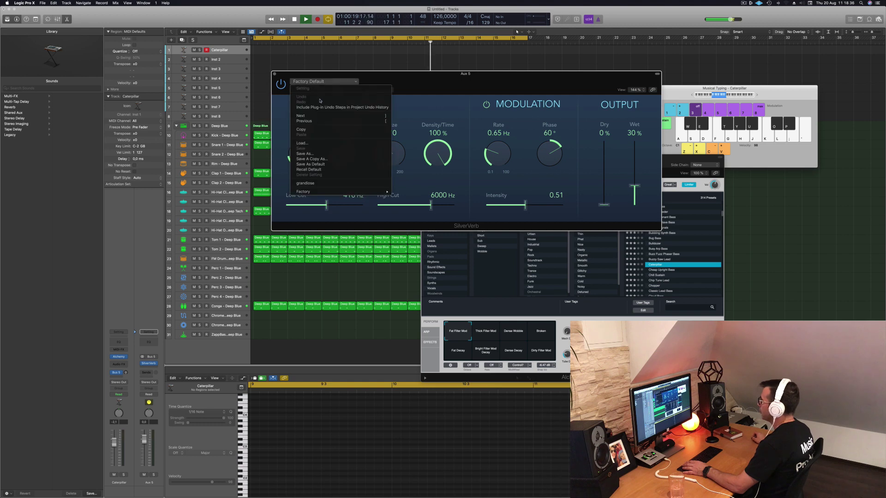
pyautogui.click(302, 184)
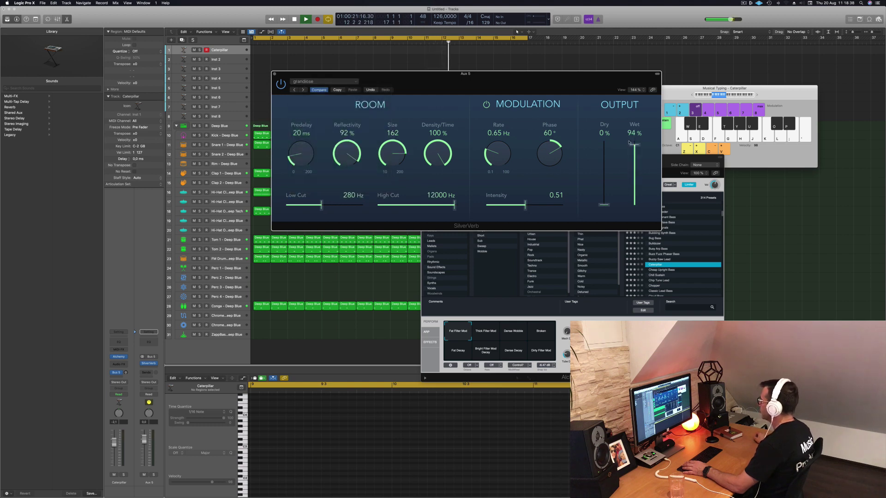
pyautogui.click(274, 74)
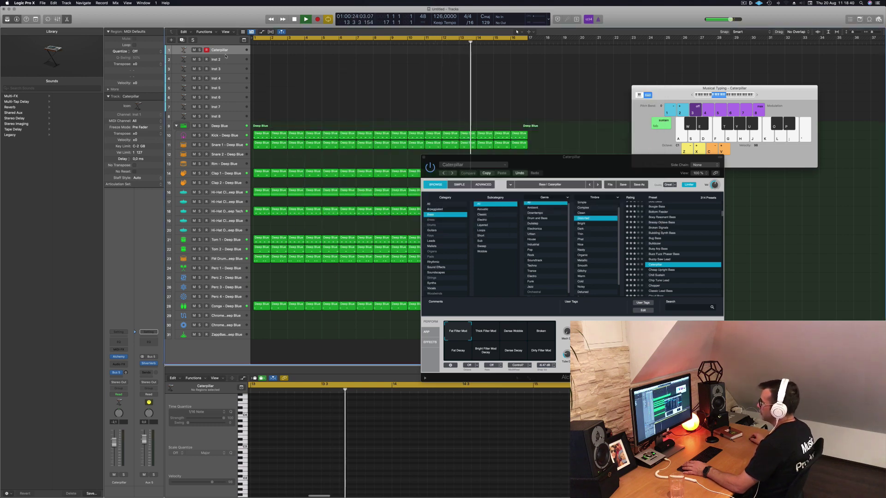
# Reopen the first track's Alchemy and load the Unstable Storm preset from the distorted Pads category
pyautogui.click(119, 356)
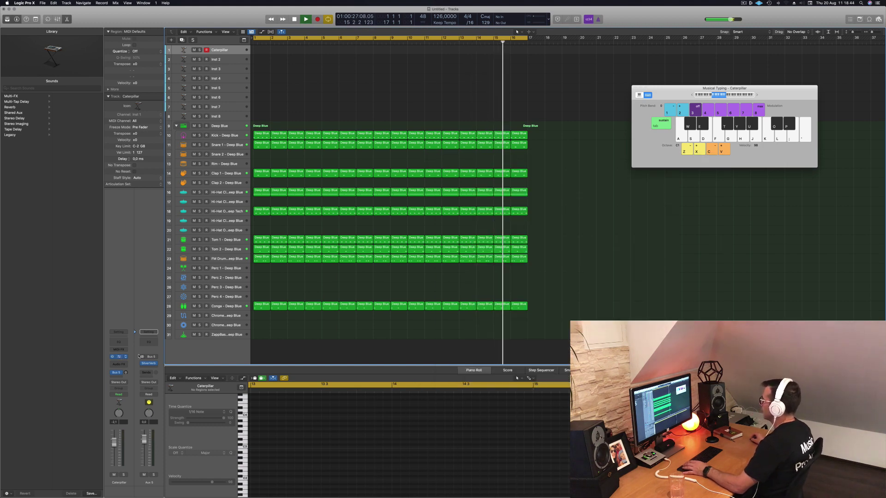
pyautogui.click(119, 356)
pyautogui.moveTo(600, 171); pyautogui.dragTo(473, 240)
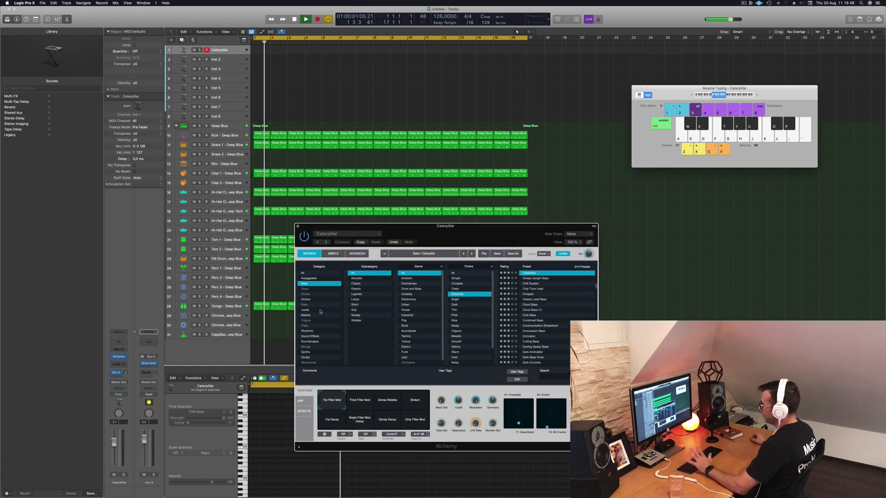
pyautogui.click(318, 326)
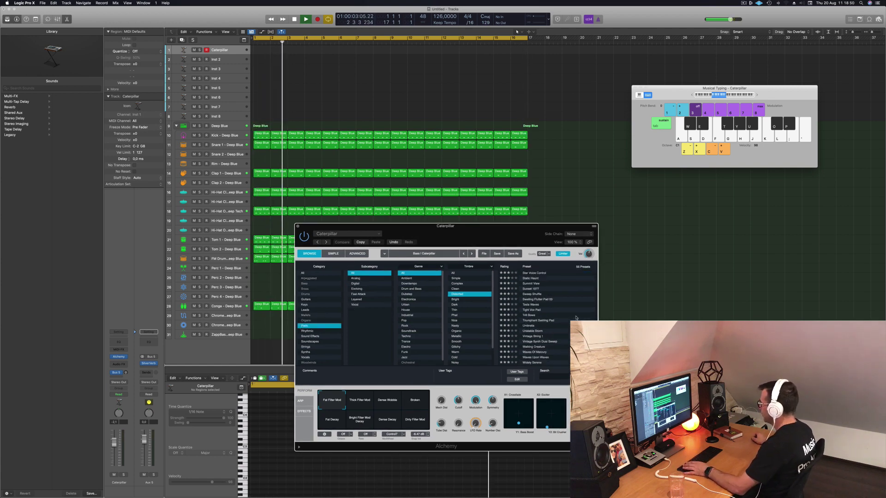
pyautogui.click(536, 332)
pyautogui.moveTo(468, 237); pyautogui.dragTo(498, 227)
# Lower the Unstable Storm track's volume, raise the Musical Typing keyboard by one octave and play a test note
pyautogui.moveTo(114, 443); pyautogui.dragTo(114, 448)
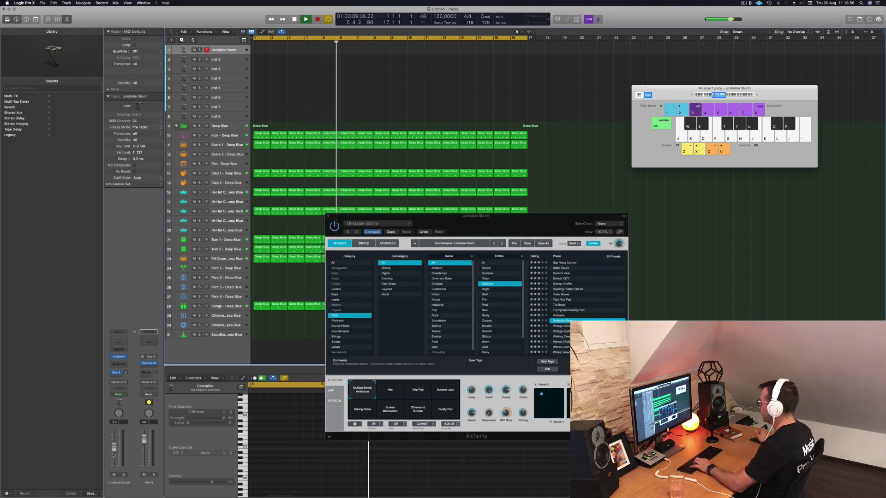
pyautogui.moveTo(507, 229)
pyautogui.mouseDown()
pyautogui.moveTo(490, 246)
pyautogui.moveTo(506, 230)
pyautogui.mouseUp()
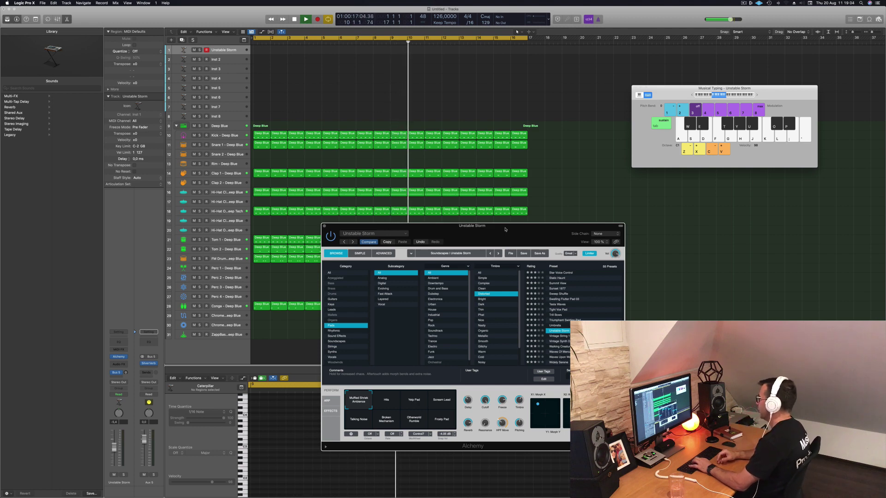
pyautogui.moveTo(505, 229); pyautogui.dragTo(526, 124)
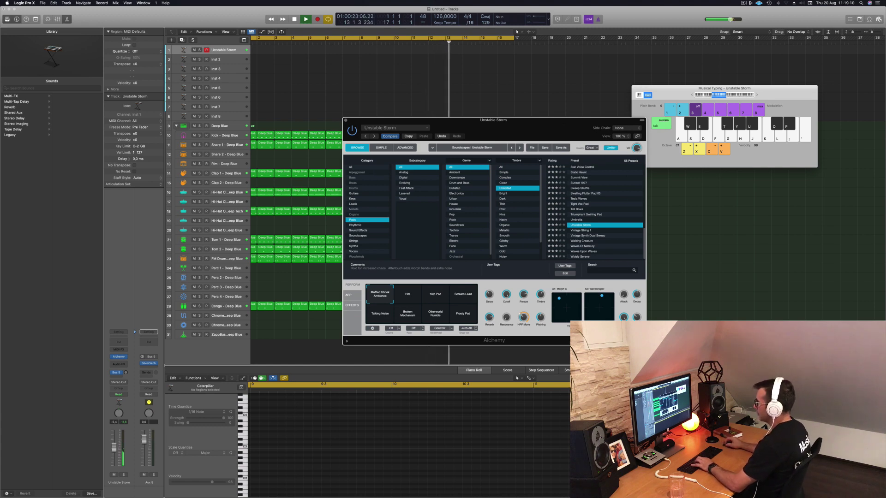
pyautogui.moveTo(114, 447); pyautogui.dragTo(114, 454)
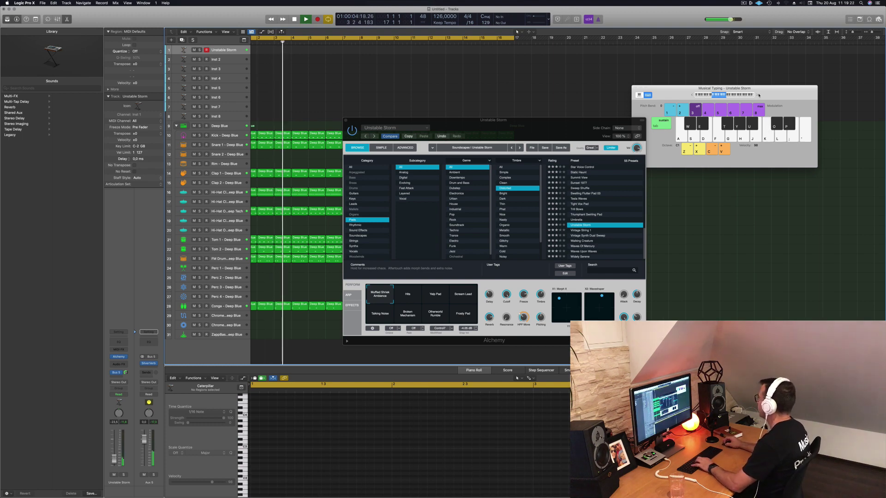
pyautogui.press('x')
pyautogui.press('h')
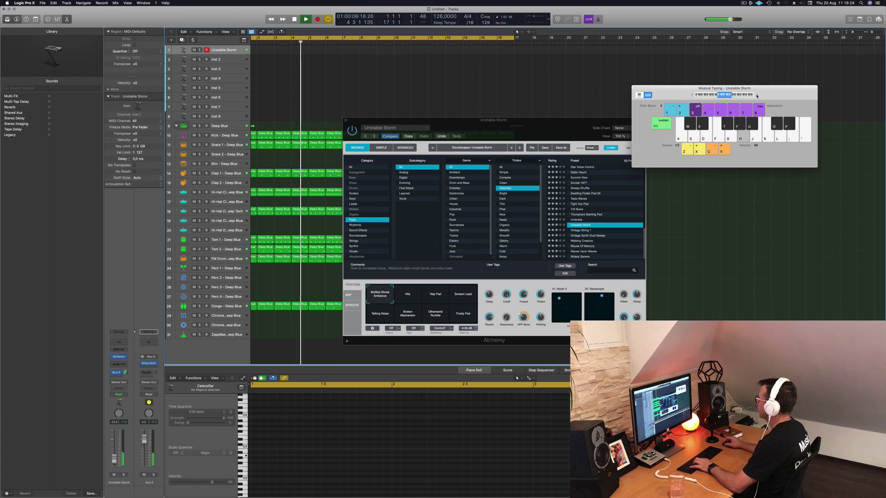
# Audition the Hits, Yelp Pad and Scream Lead variations of Unstable Storm
pyautogui.moveTo(462, 120); pyautogui.dragTo(448, 102)
pyautogui.click(397, 274)
pyautogui.press('g')
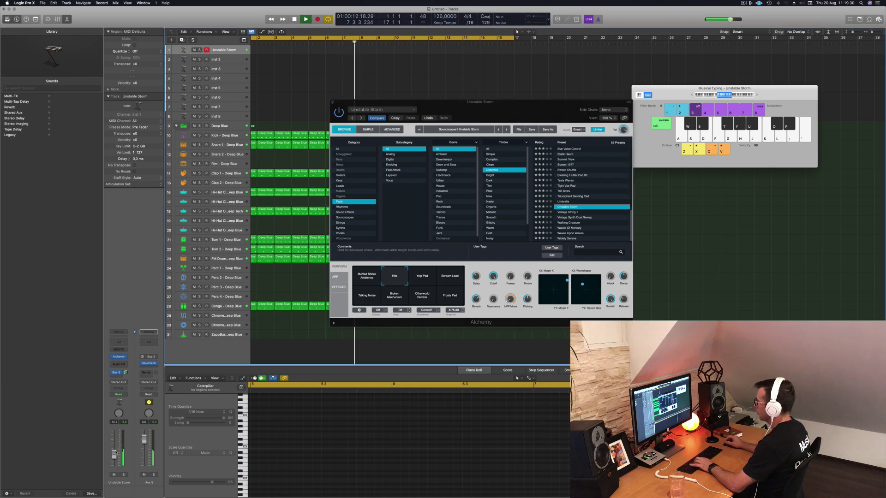
pyautogui.click(421, 280)
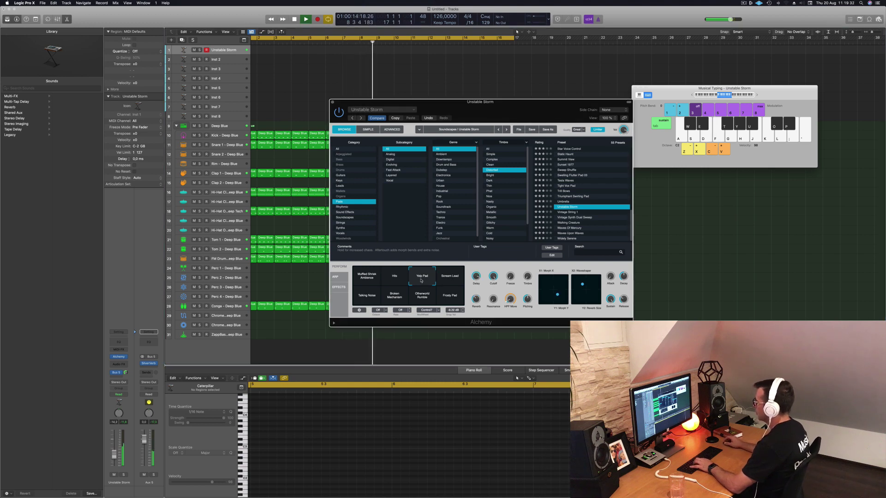
pyautogui.click(453, 279)
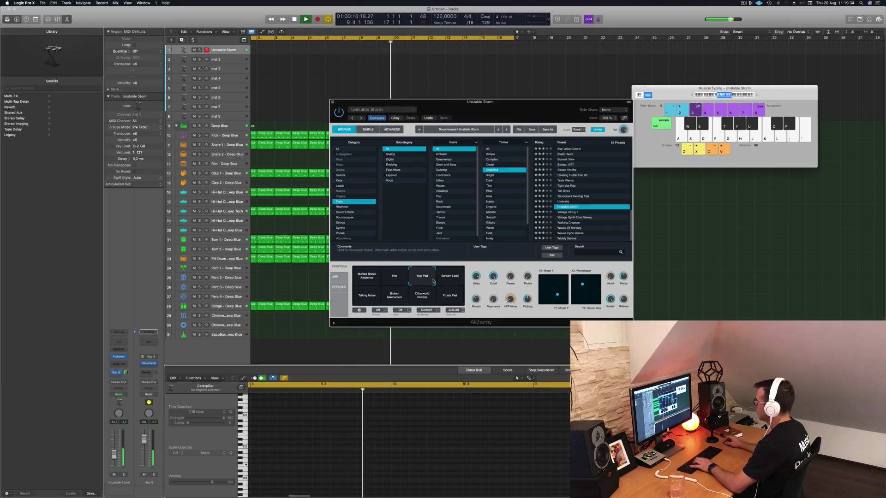
# Load the Vintage String 1 preset, adjust the track level and audition the sound with a short series of notes
pyautogui.click(572, 212)
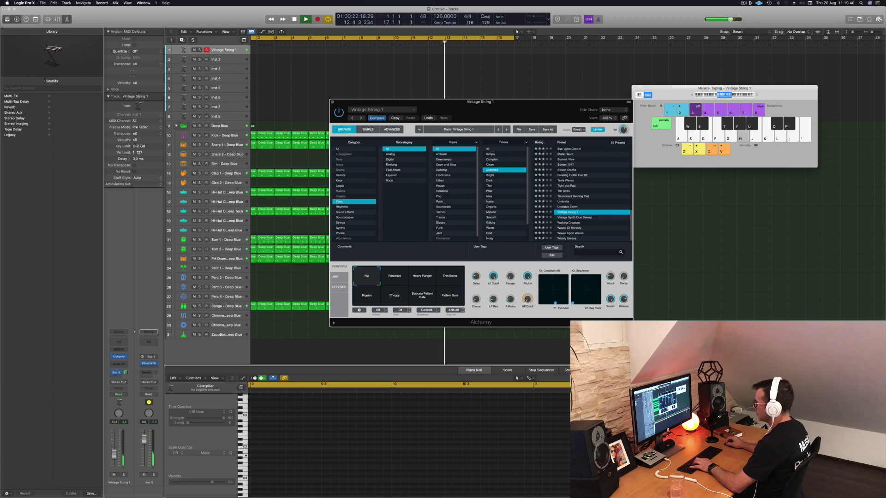
pyautogui.click(114, 454)
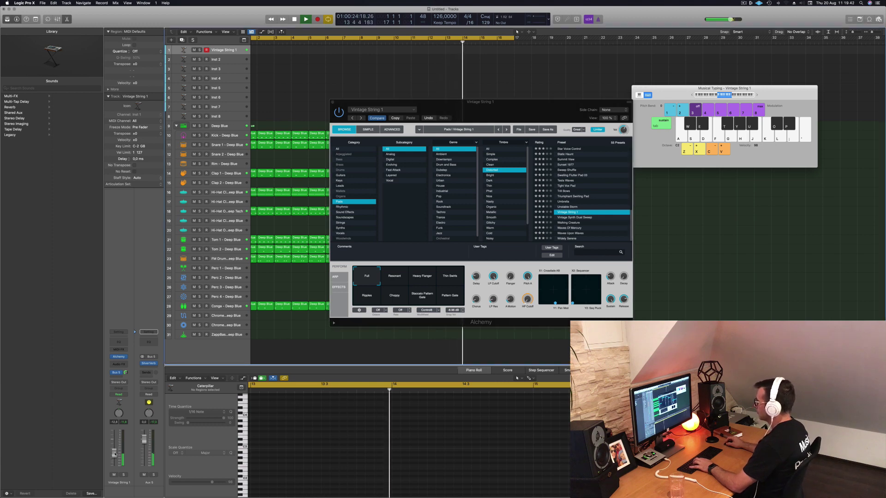
pyautogui.press('s')
pyautogui.press('f')
pyautogui.press('h')
pyautogui.press('f')
pyautogui.press('h')
pyautogui.press('k')
# Try Vintage Synth Dual Sweep and Walking Creature, settle on Waves Of Mercury and adjust its track volume
pyautogui.click(572, 218)
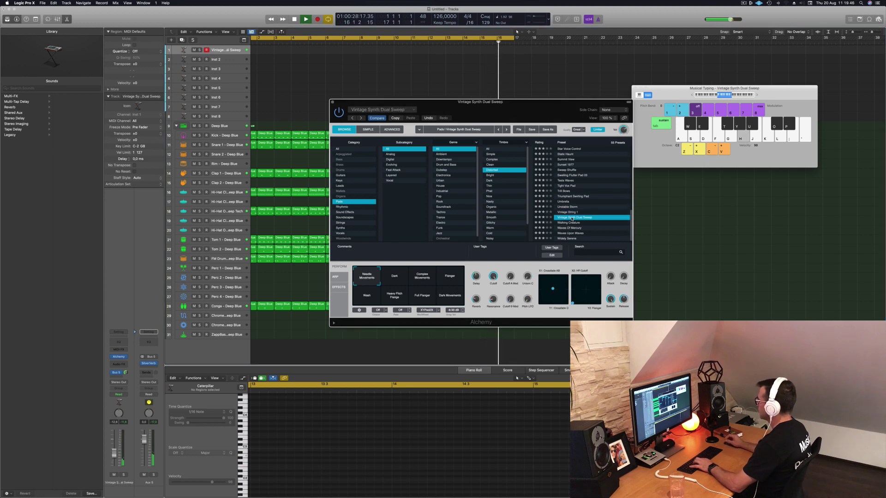
pyautogui.click(568, 223)
pyautogui.click(572, 228)
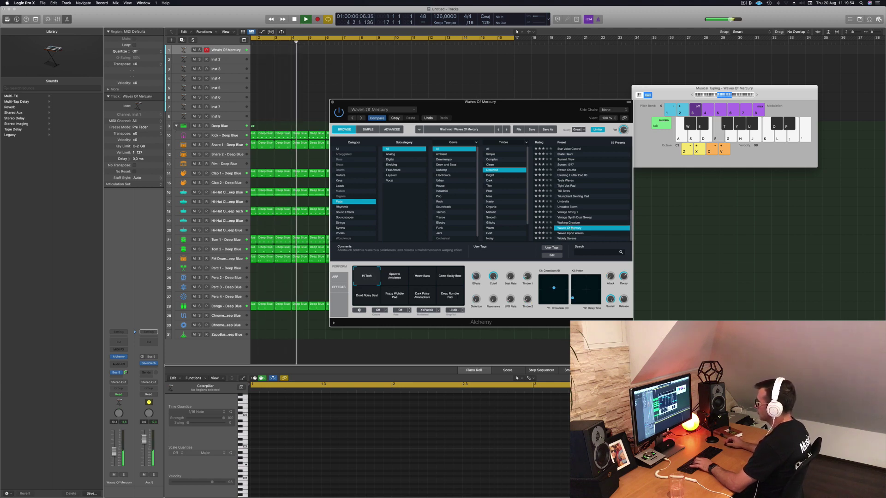
pyautogui.click(115, 449)
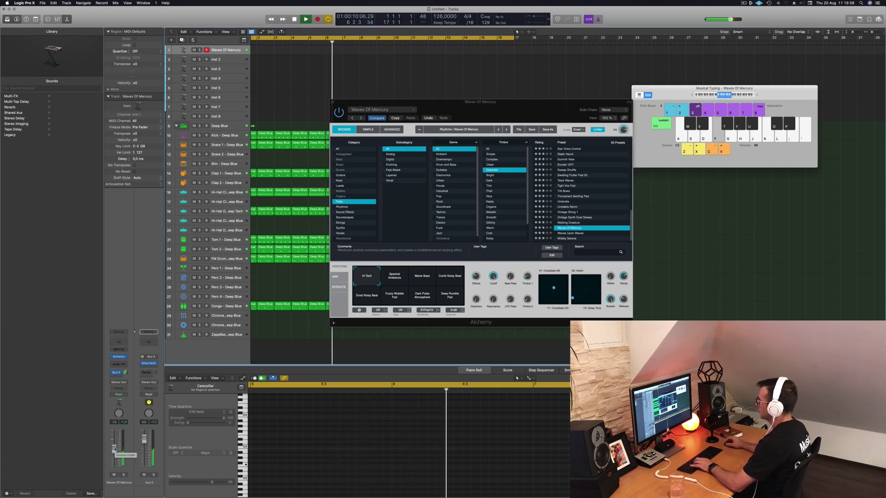
pyautogui.moveTo(526, 101); pyautogui.dragTo(600, 156)
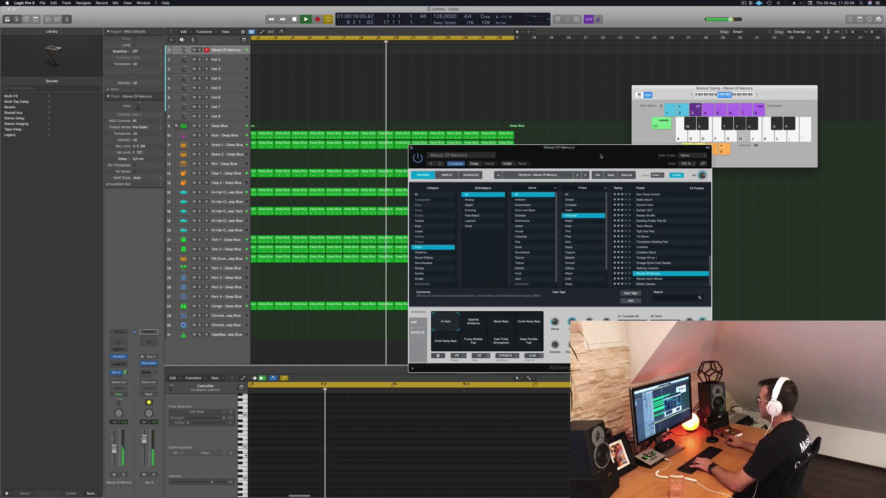
pyautogui.moveTo(601, 156); pyautogui.dragTo(581, 161)
# Audition the Waves Of Mercury variations from Spectral Ambience through Deep Rumble Pad, ending back on Hi Tech
pyautogui.click(453, 323)
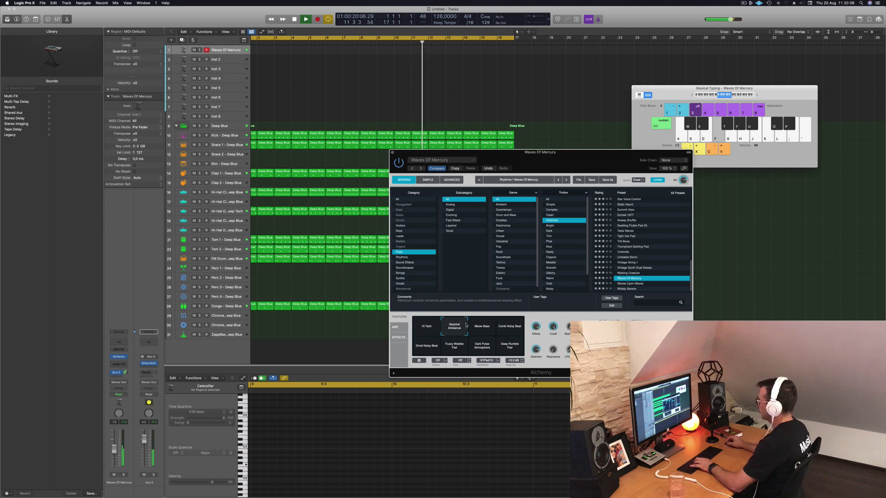
pyautogui.click(483, 329)
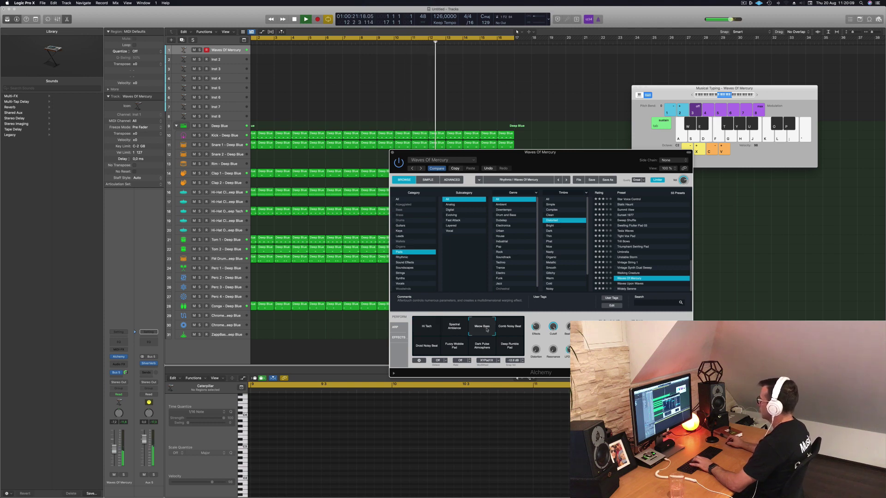
pyautogui.click(510, 330)
pyautogui.click(434, 345)
pyautogui.click(458, 352)
pyautogui.click(482, 352)
pyautogui.click(512, 352)
pyautogui.click(414, 326)
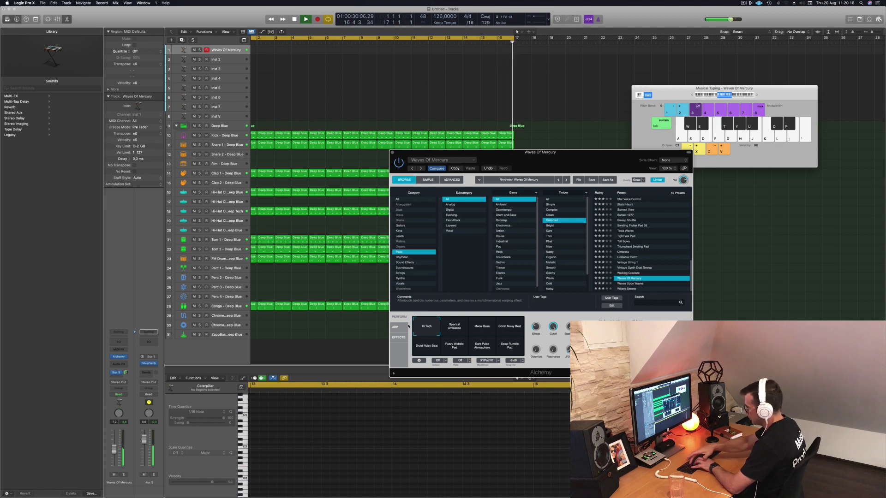
# Record a single sustained Waves Of Mercury note over the drum groove, stop after several bars and return to the start
pyautogui.press('r')
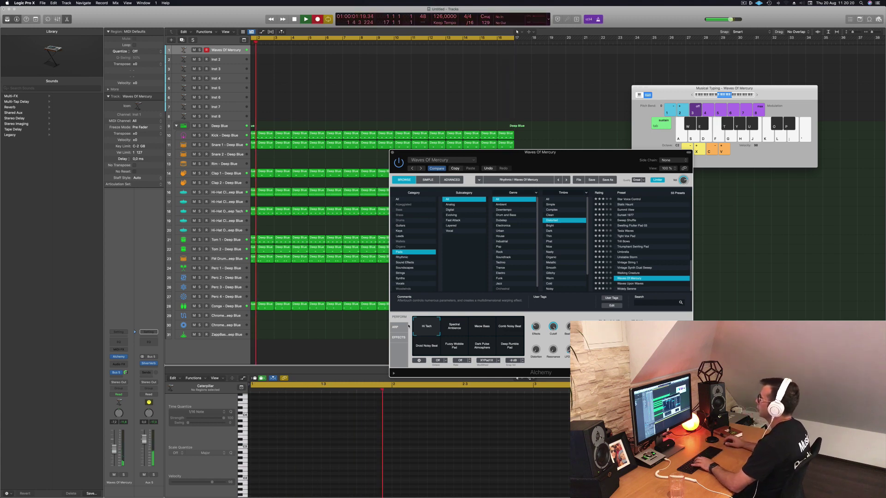
pyautogui.press('d')
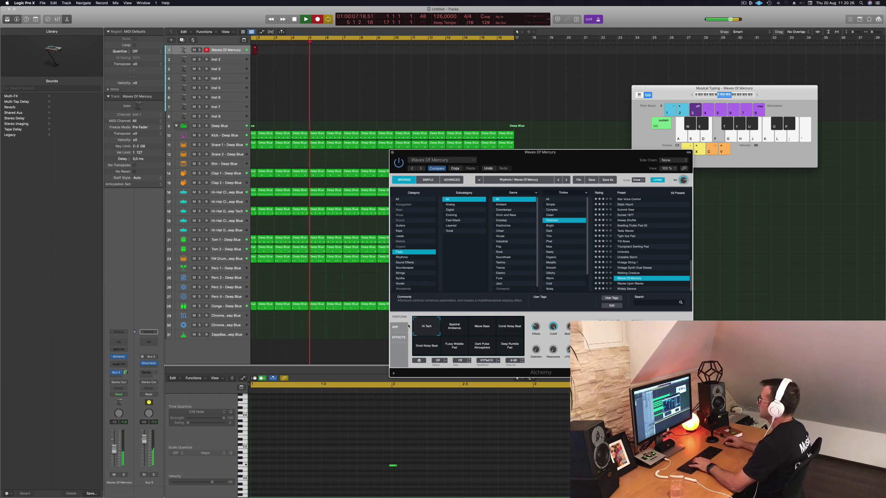
pyautogui.press('space')
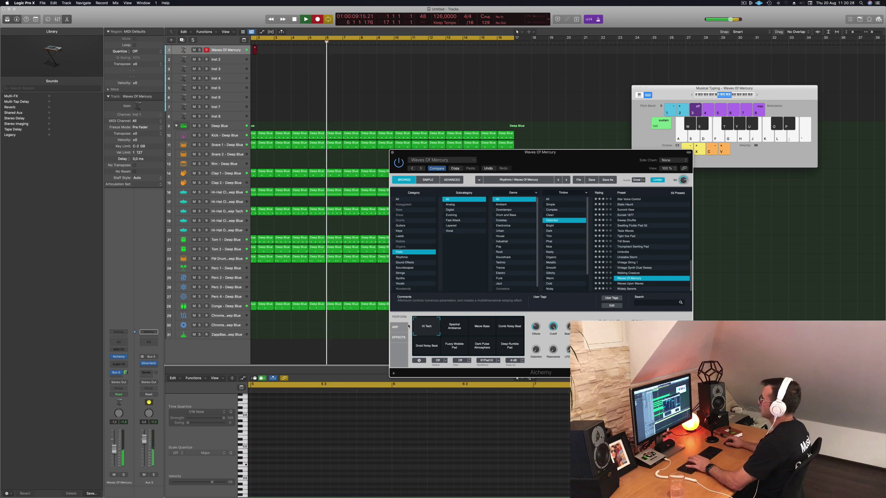
pyautogui.press('Return')
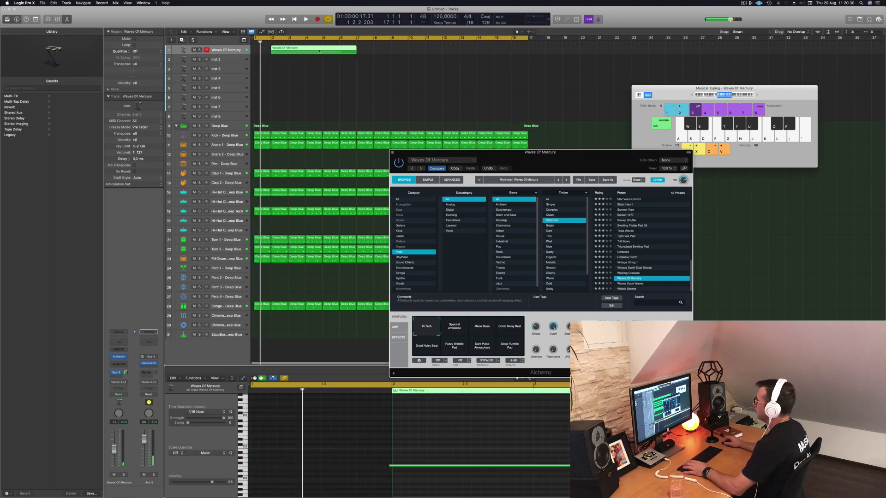
# Move the recorded region to bar 1 and cut it at bar 5 with the crossing note split, leaving a four-bar region
pyautogui.moveTo(318, 49); pyautogui.dragTo(301, 50)
pyautogui.press('space')
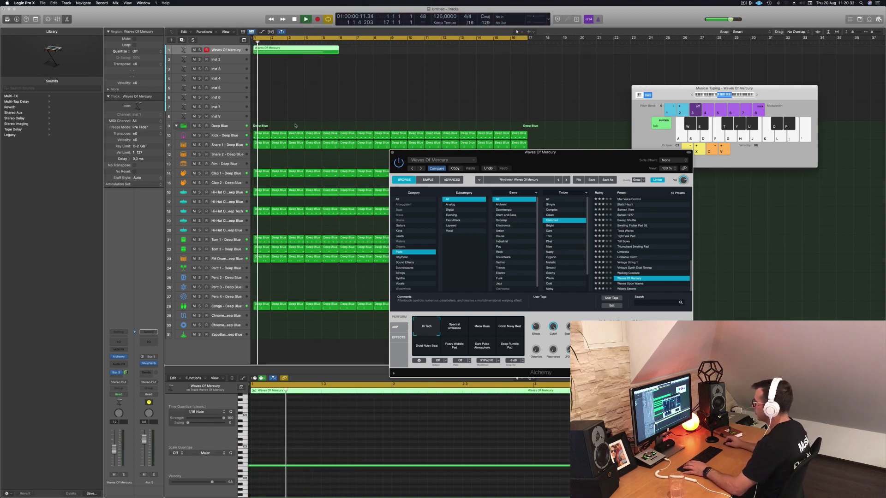
pyautogui.click(327, 478)
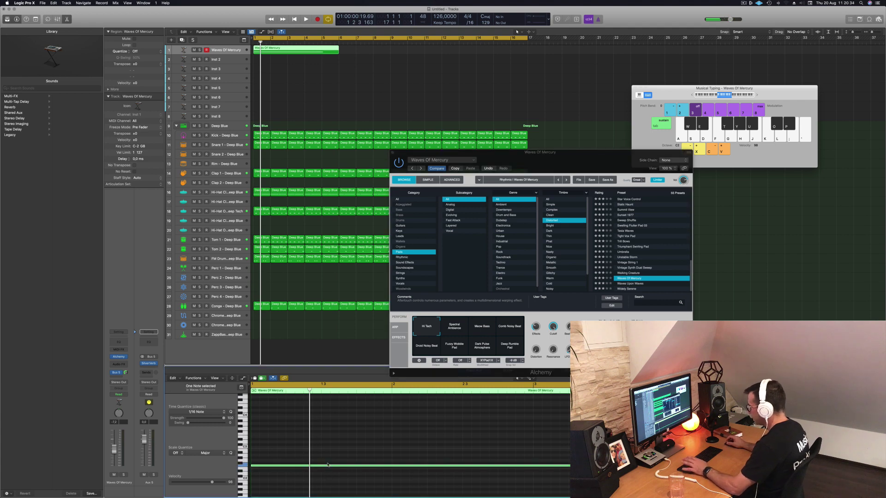
pyautogui.click(321, 50)
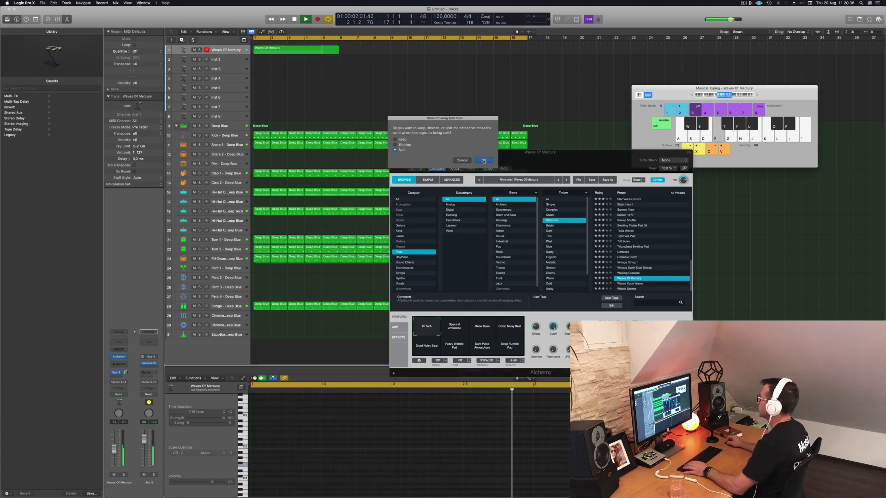
pyautogui.click(484, 161)
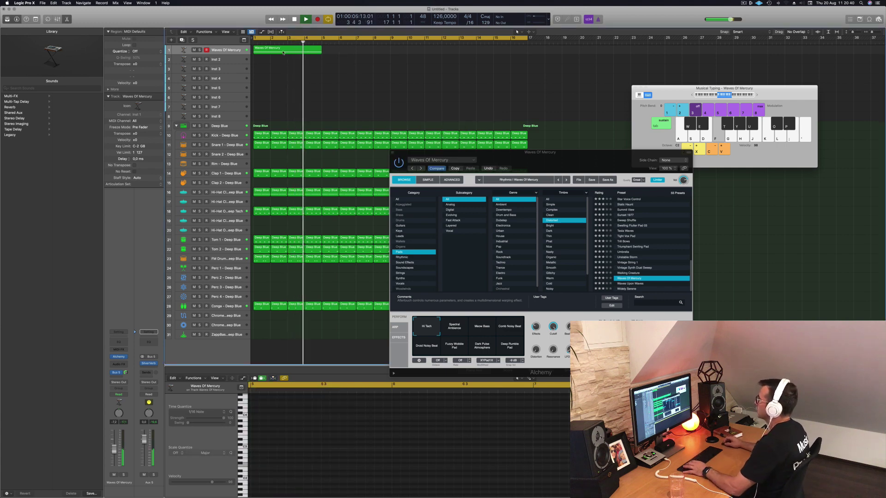
# Enlarge the Waves Of Mercury track's height and lower its volume while replaying from the start
pyautogui.press('Return')
pyautogui.moveTo(225, 55); pyautogui.dragTo(226, 82)
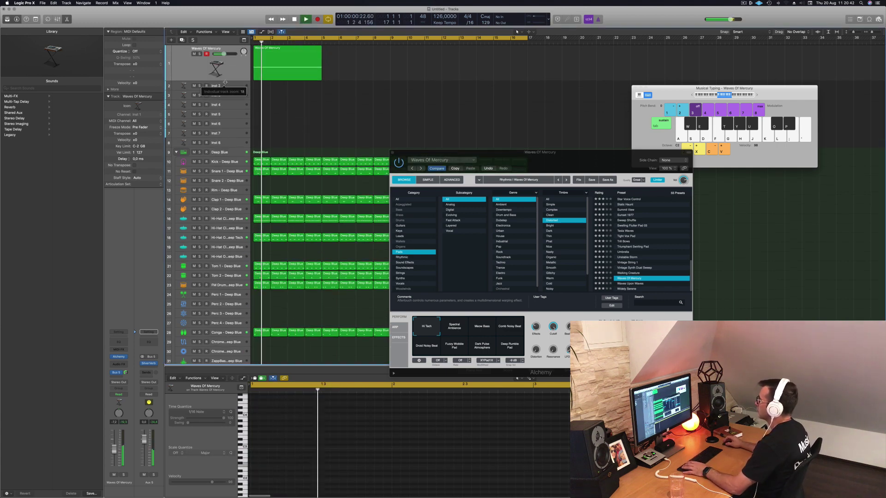
pyautogui.press('Return')
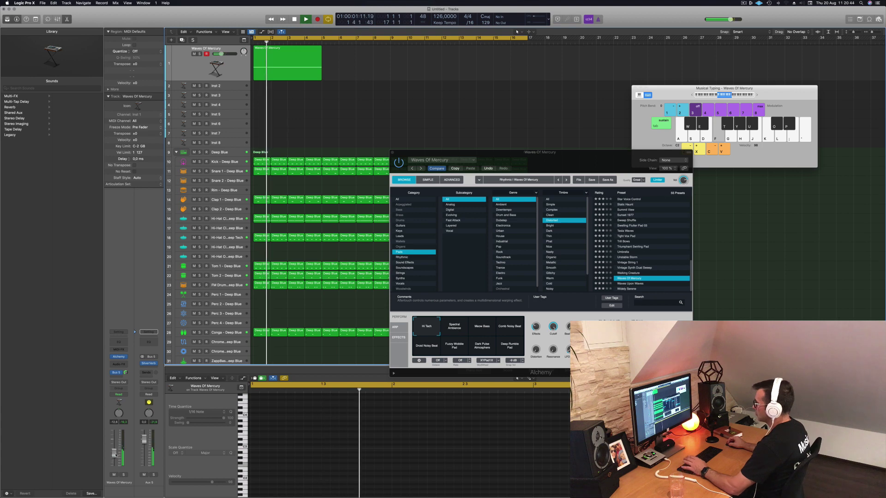
pyautogui.press('Return')
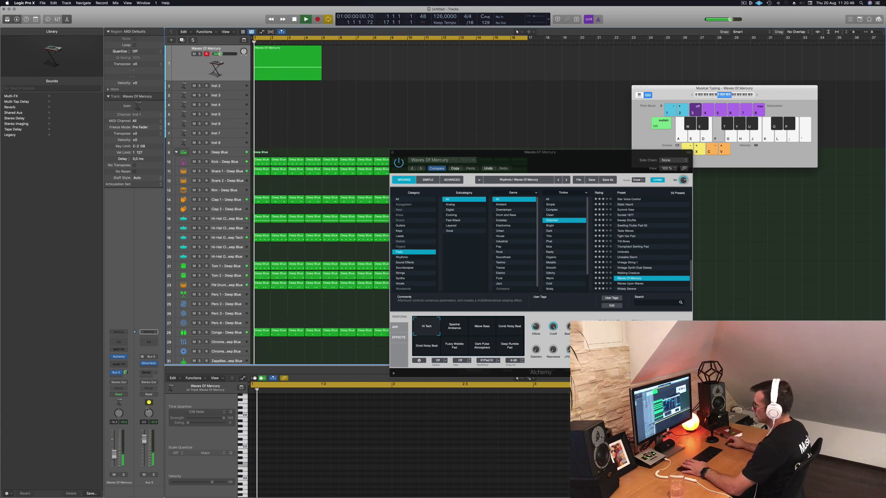
# Insert a Compressor on the Waves Of Mercury track and set its side chain to Kick - Deep Blue (Inst 9)
pyautogui.click(118, 364)
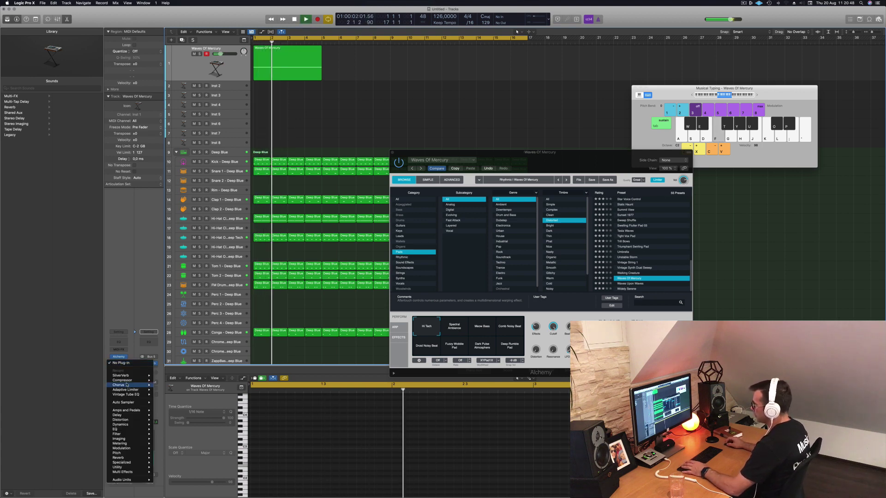
pyautogui.click(169, 385)
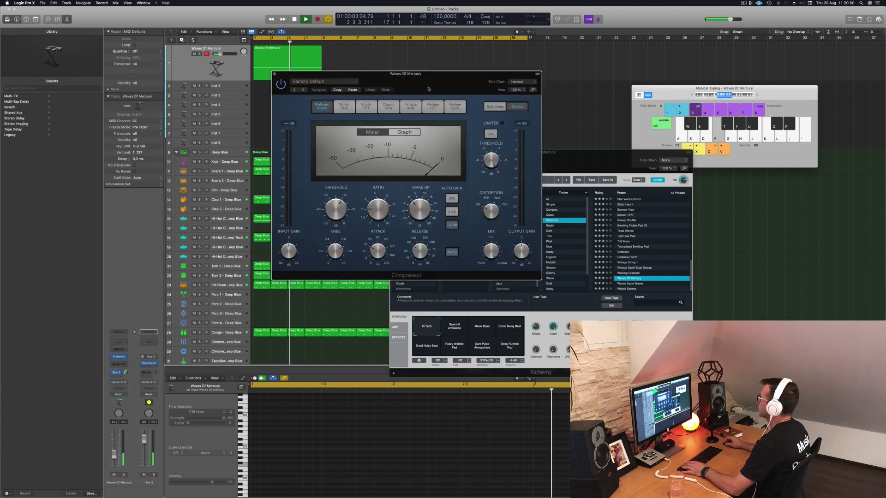
pyautogui.moveTo(512, 81); pyautogui.dragTo(530, 84)
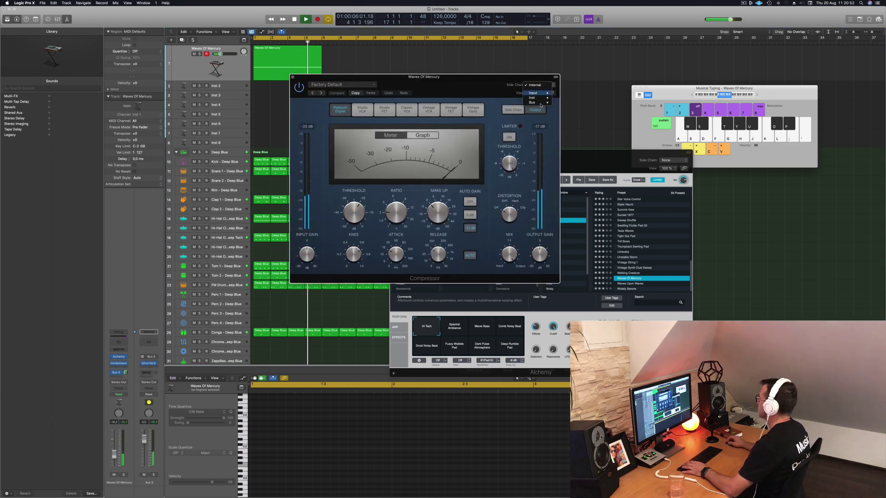
pyautogui.moveTo(541, 104)
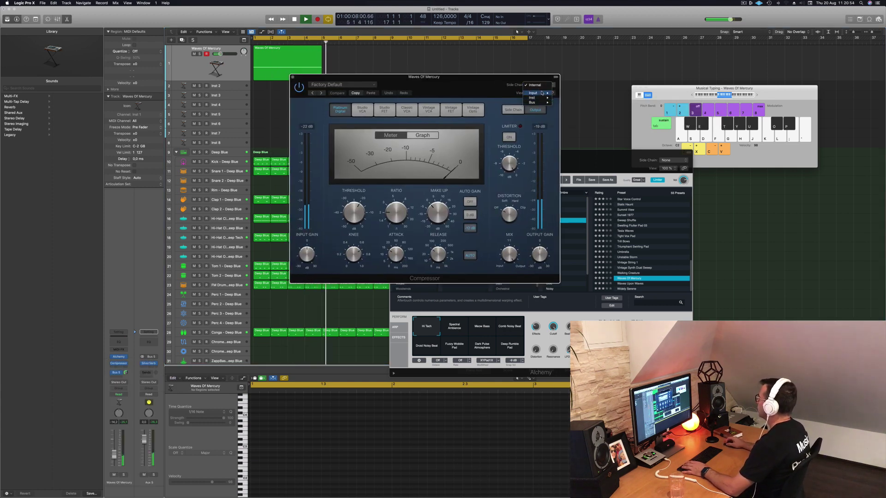
pyautogui.click(501, 93)
pyautogui.click(540, 86)
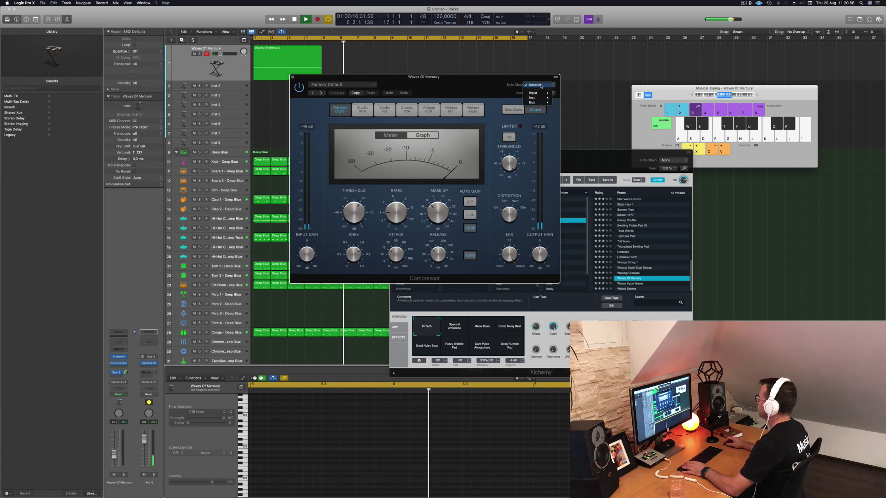
pyautogui.moveTo(535, 98)
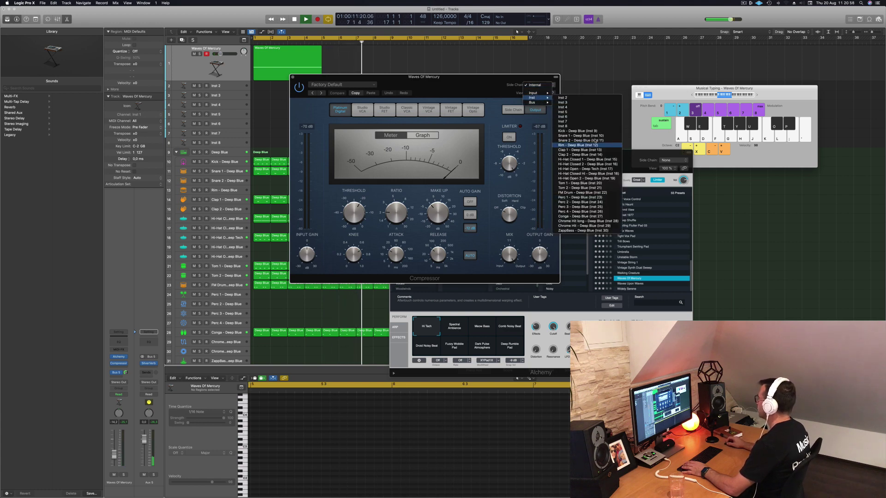
pyautogui.click(587, 133)
# Set the compressor's ratio to about 4.1:1 and lower its threshold while playing from the start
pyautogui.moveTo(417, 253); pyautogui.dragTo(518, 259)
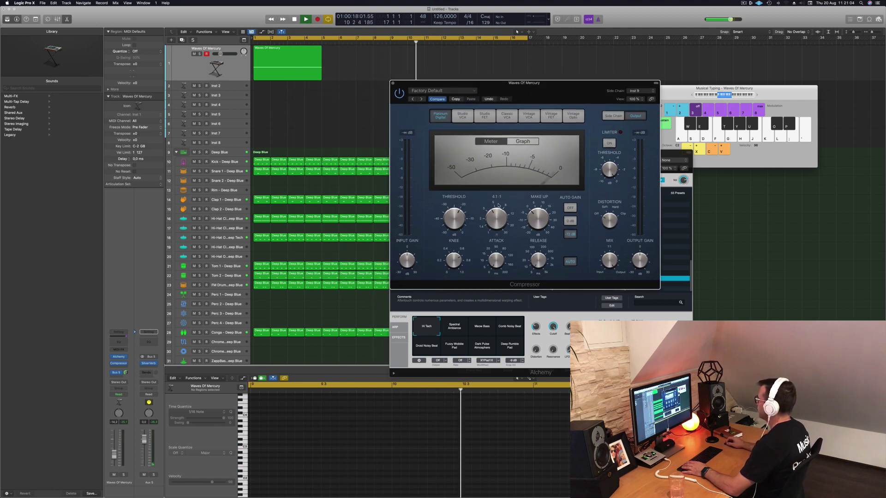
pyautogui.press('Return')
pyautogui.press('space')
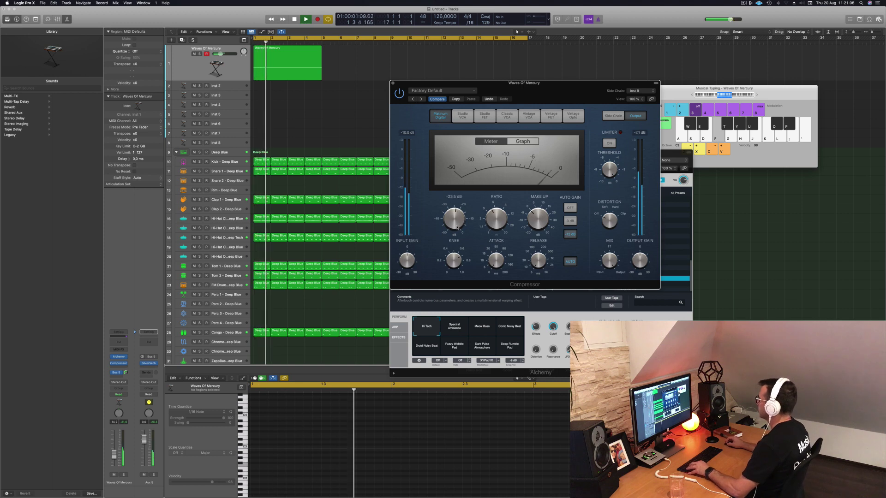
# Copy the four-bar Waves Of Mercury region until four copies fill all 16 bars
pyautogui.moveTo(285, 51); pyautogui.dragTo(444, 54)
pyautogui.keyDown('shift'); pyautogui.click(307, 54); pyautogui.keyUp('shift')
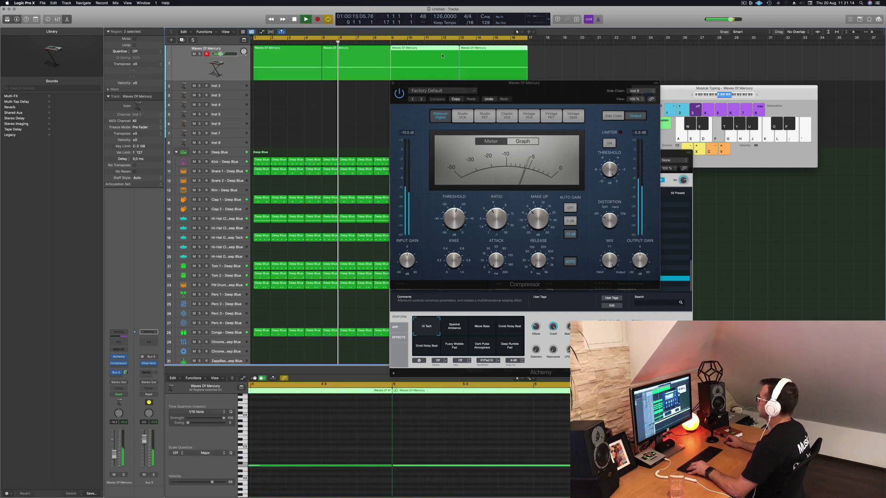
# Lower the Waves Of Mercury track volume further while replaying from the start, and close the compressor
pyautogui.moveTo(546, 94); pyautogui.dragTo(503, 142)
pyautogui.press('Return')
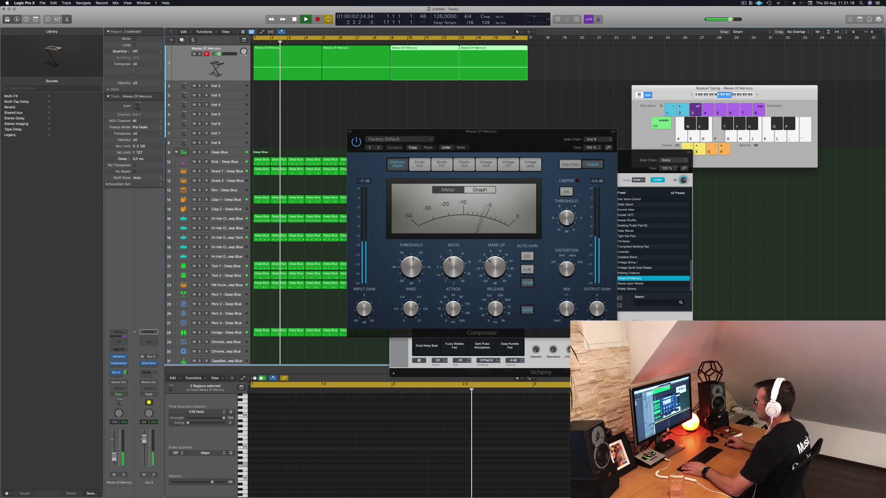
pyautogui.press('Return')
pyautogui.moveTo(350, 132); pyautogui.dragTo(317, 147)
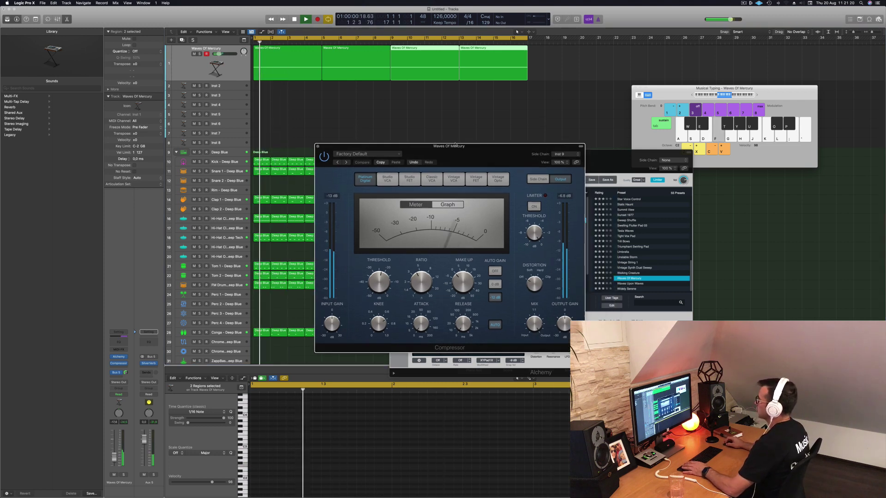
pyautogui.click(317, 147)
# Open Alchemy on the Inst 2 track and arrange both Alchemy windows clear of the track list
pyautogui.click(224, 89)
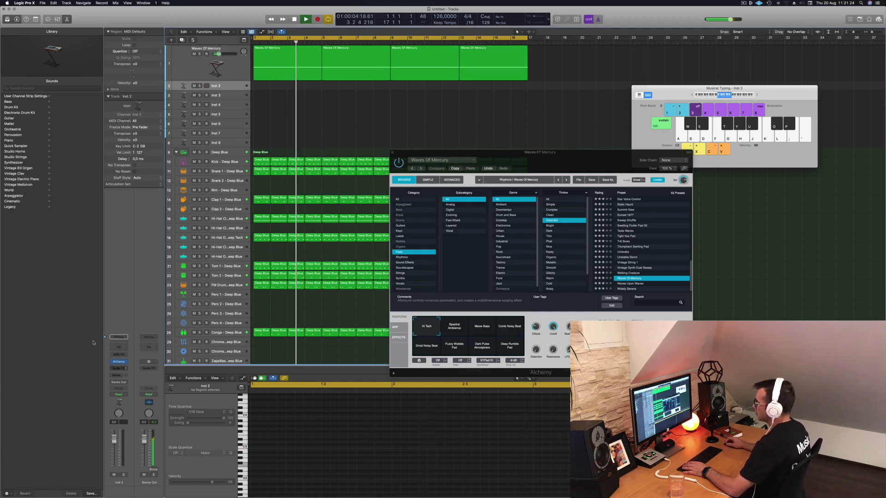
pyautogui.click(119, 362)
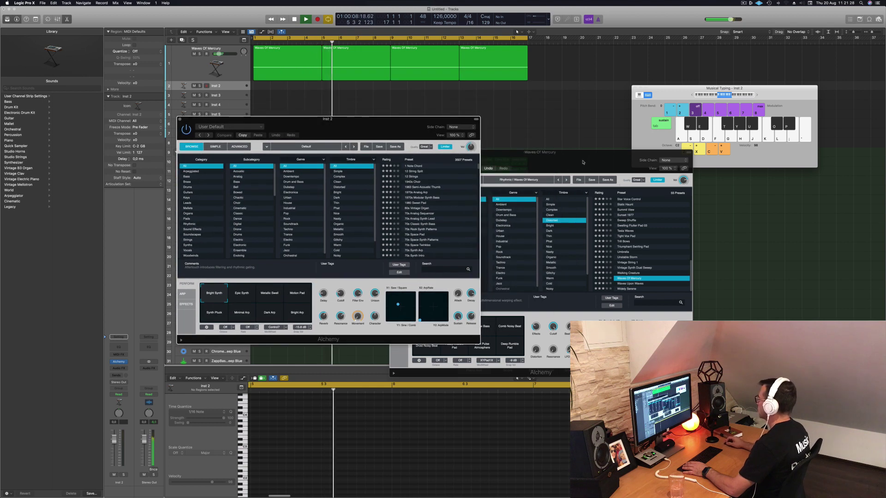
pyautogui.moveTo(387, 129); pyautogui.dragTo(547, 135)
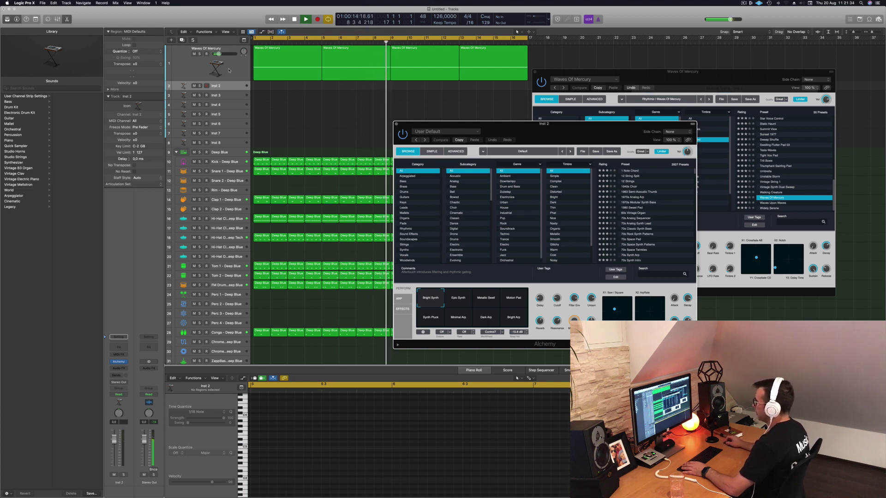
# Reselect the Waves Of Mercury track and look through the subcategories in the Inst 2 Alchemy browser
pyautogui.press('Up')
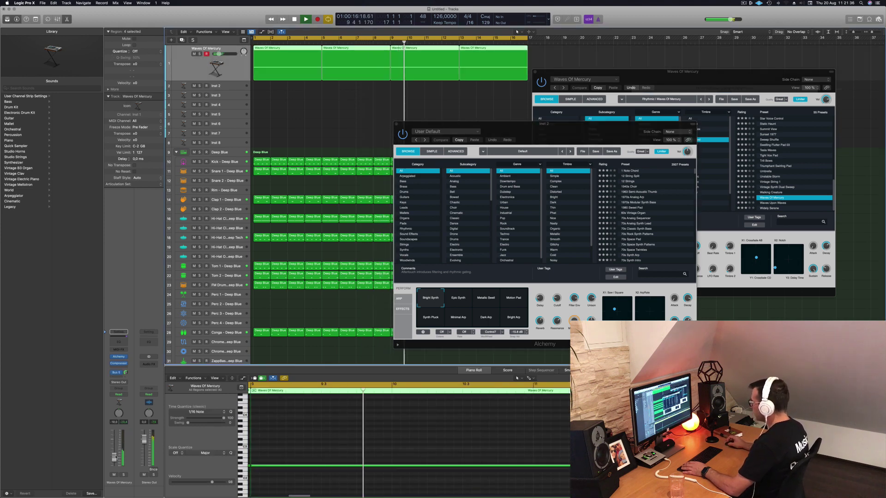
pyautogui.moveTo(562, 139); pyautogui.dragTo(404, 171)
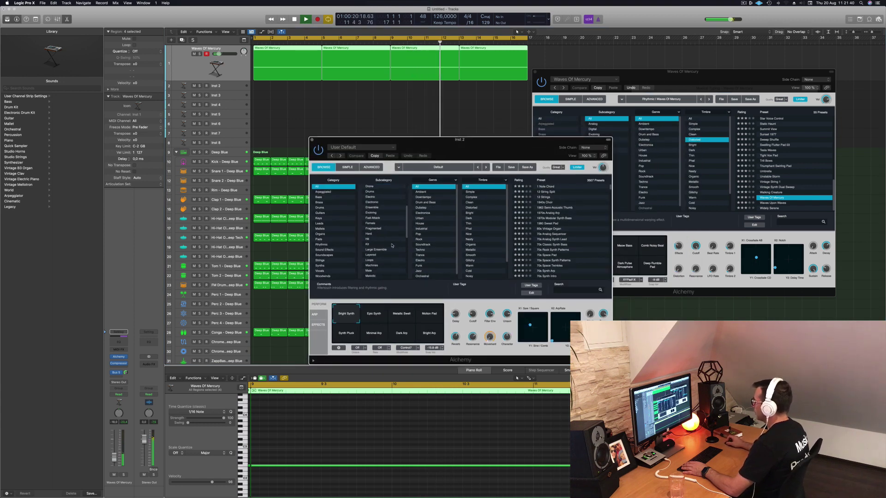
pyautogui.scroll(-2, 392, 245)
pyautogui.scroll(-2, 392, 245)
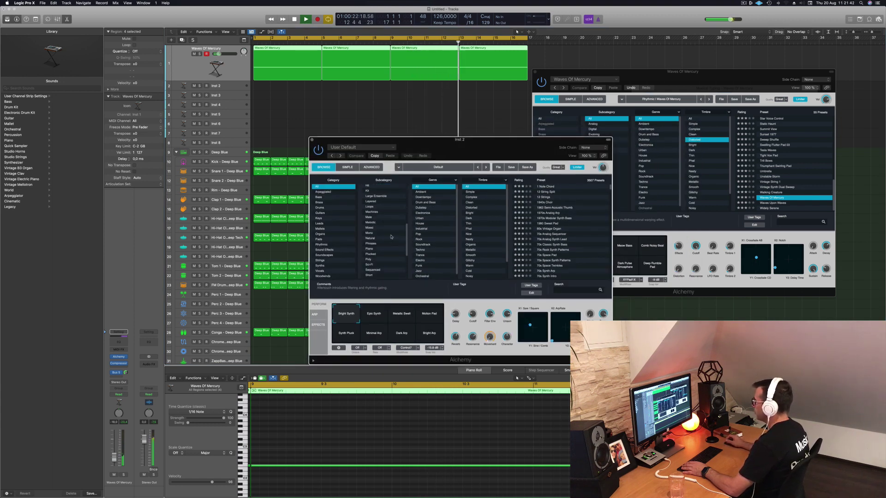
# Filter Inst 2's Alchemy presets to the Plucked subcategory, load 12 String Split, and enlarge that track's height
pyautogui.scroll(-3, 388, 255)
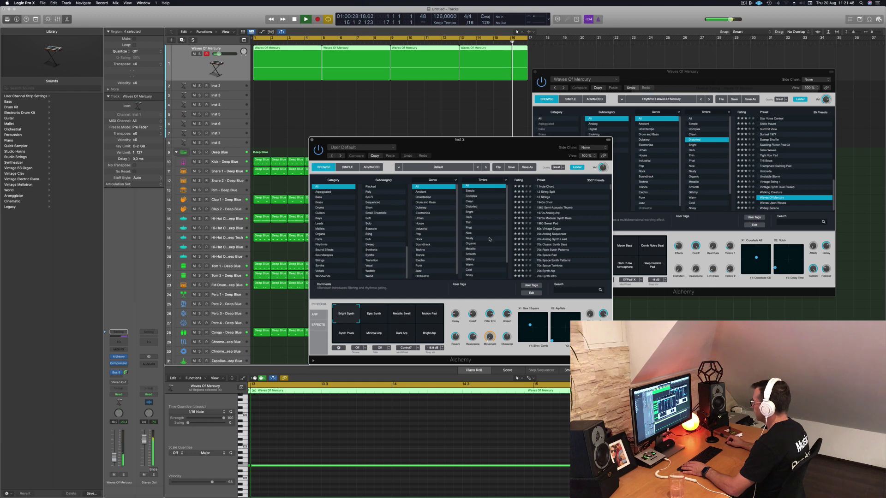
pyautogui.scroll(2, 490, 239)
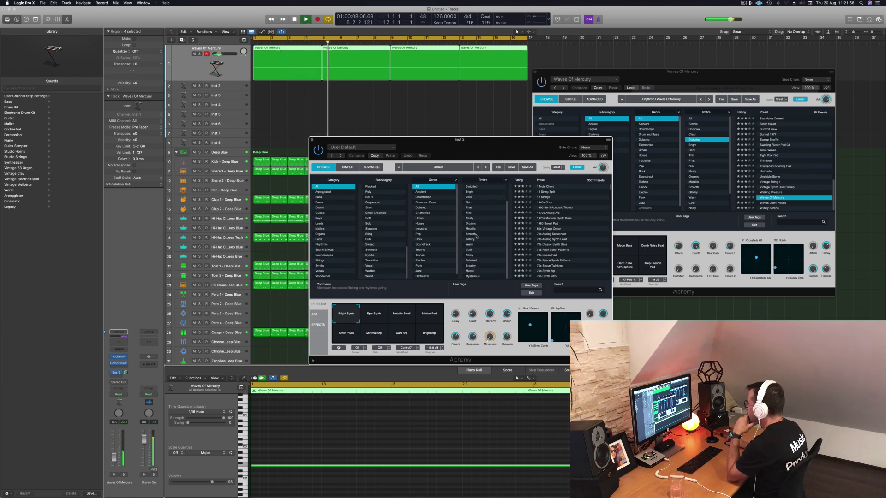
pyautogui.scroll(-1, 442, 243)
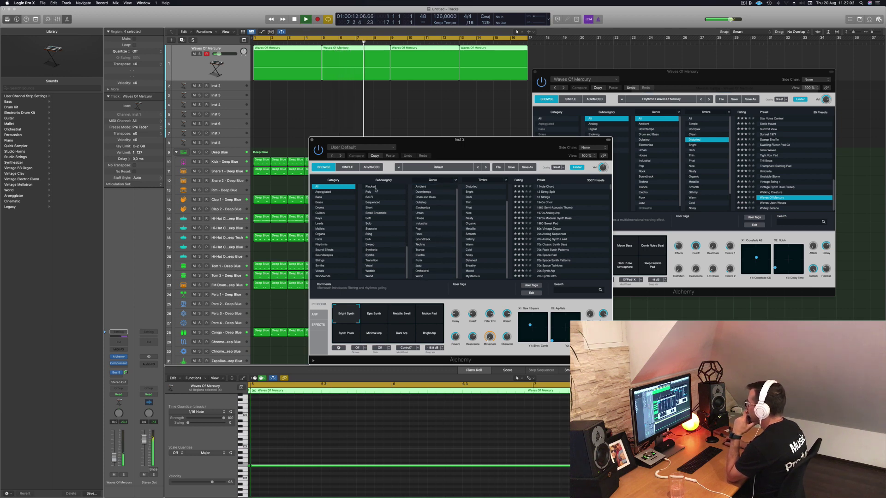
pyautogui.moveTo(554, 140); pyautogui.dragTo(560, 138)
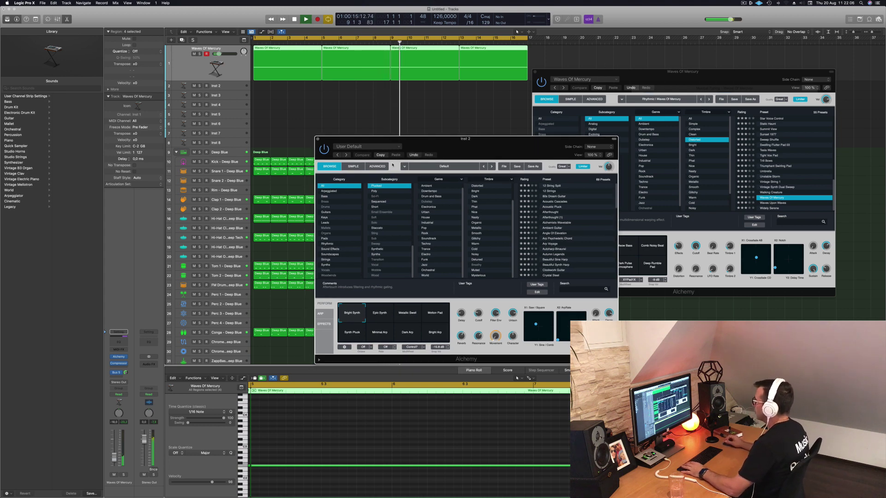
pyautogui.click(531, 186)
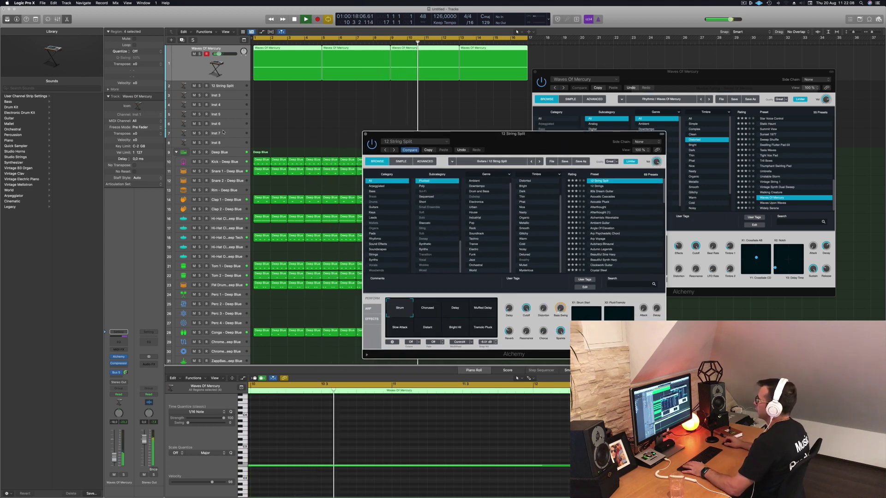
pyautogui.click(217, 87)
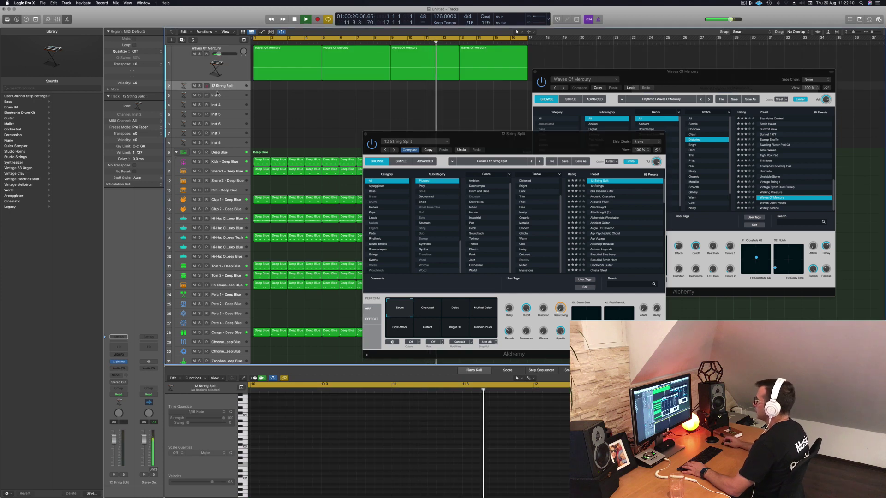
pyautogui.moveTo(217, 97); pyautogui.dragTo(217, 134)
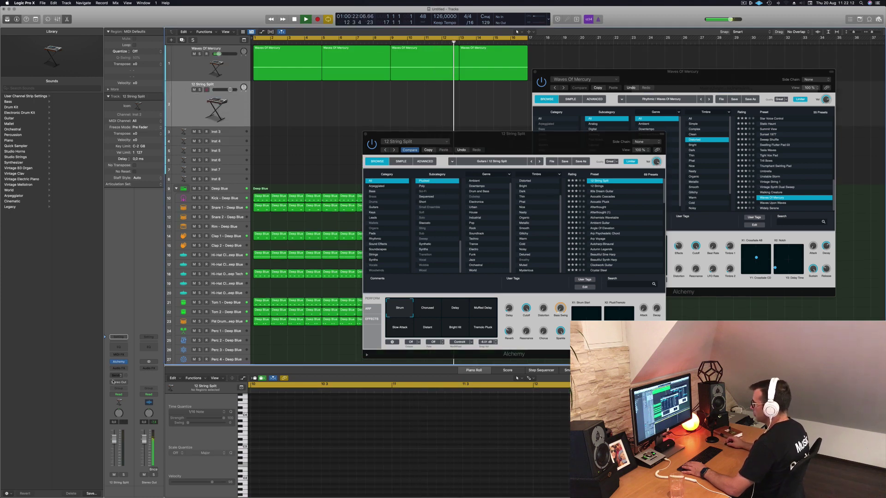
# Add a send to Bus 5 → Aux 5 on the 12 String Split channel and lower its volume fader
pyautogui.click(117, 378)
pyautogui.moveTo(121, 384)
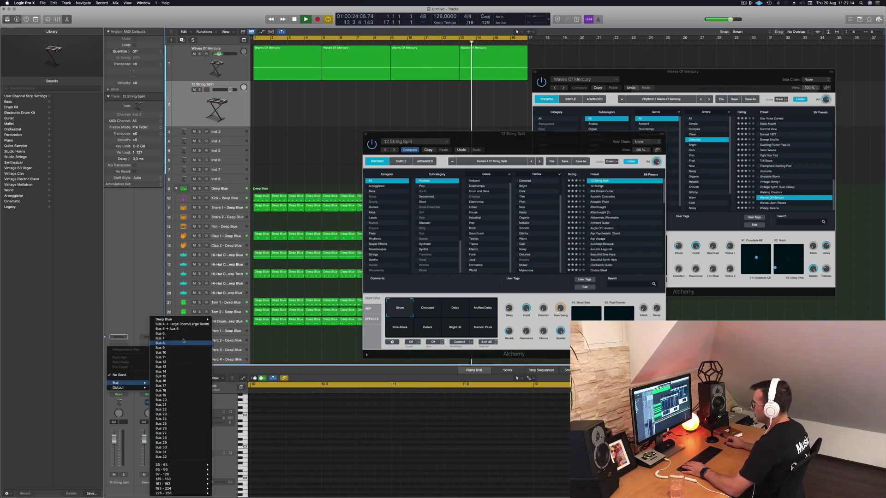
pyautogui.click(184, 330)
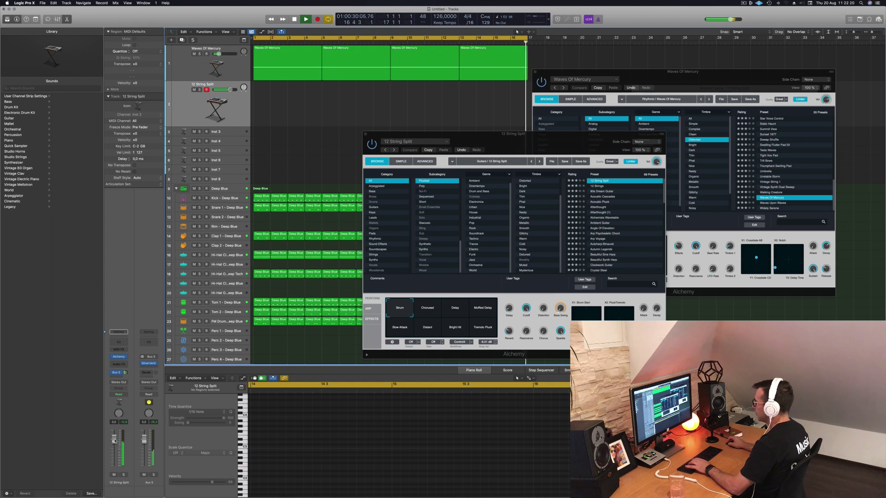
pyautogui.moveTo(116, 441); pyautogui.dragTo(118, 457)
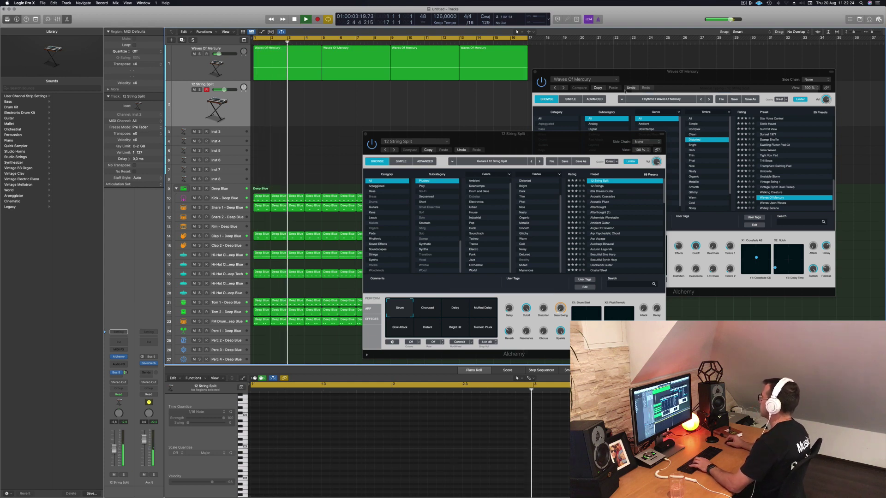
# Show the Musical Typing keyboard in the upper arrange area and move both Alchemy windows clear of it
pyautogui.press('cmd+k')
pyautogui.moveTo(683, 73); pyautogui.dragTo(699, 134)
pyautogui.moveTo(707, 101); pyautogui.dragTo(623, 64)
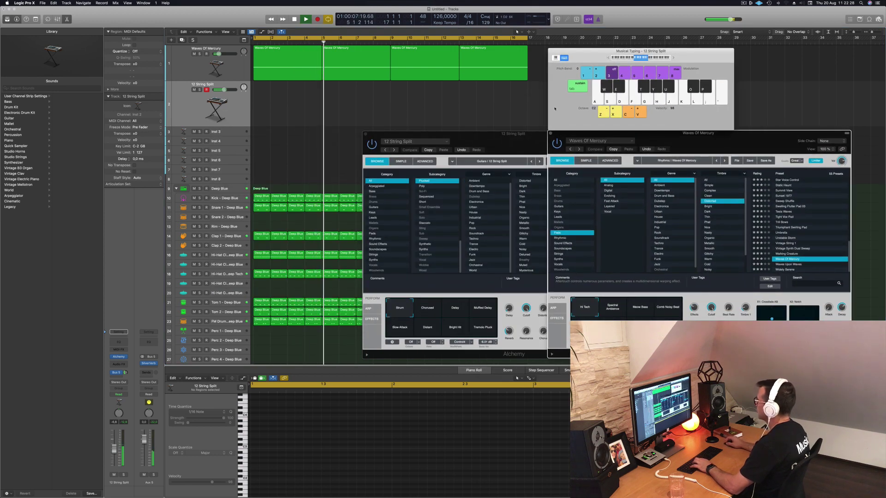
pyautogui.moveTo(511, 136); pyautogui.dragTo(543, 119)
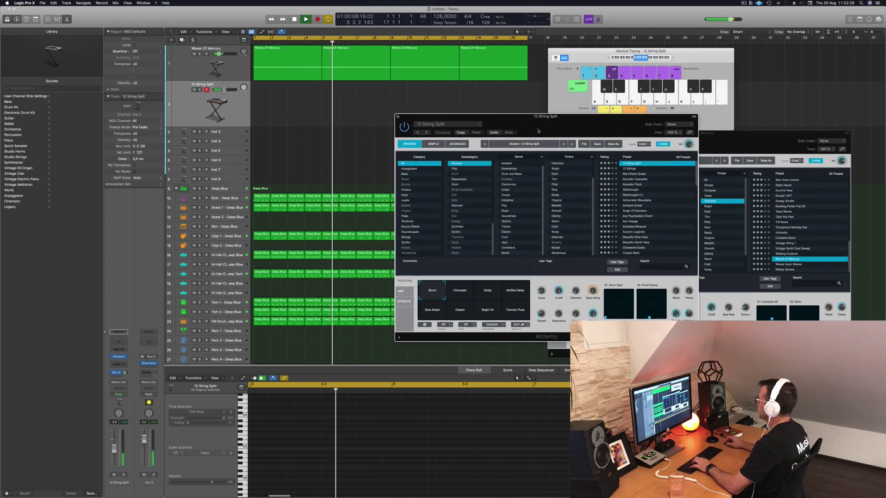
# Audition the plucked presets 80s Dream Guitar, Acoustic Cascades, Acoustic Pluck, Afterthought and Alchemists Wavetable with the Musical Typing keyboard
pyautogui.click(635, 174)
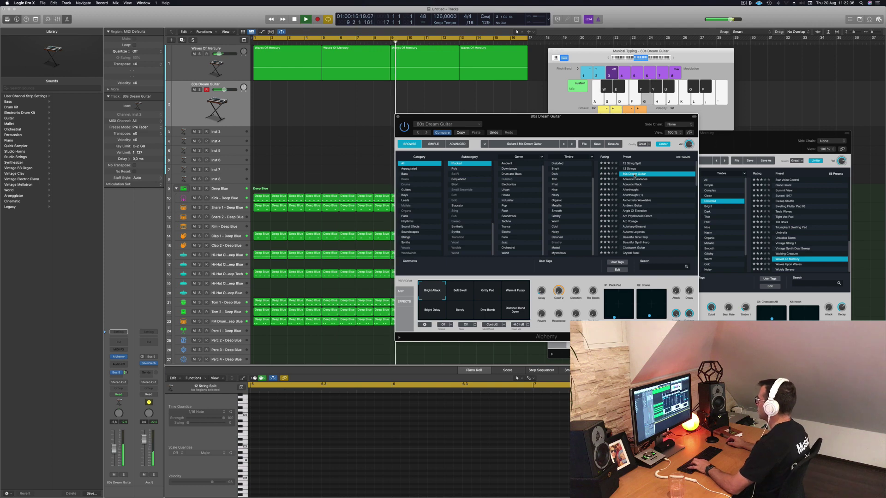
pyautogui.press('f')
pyautogui.moveTo(610, 131); pyautogui.dragTo(513, 141)
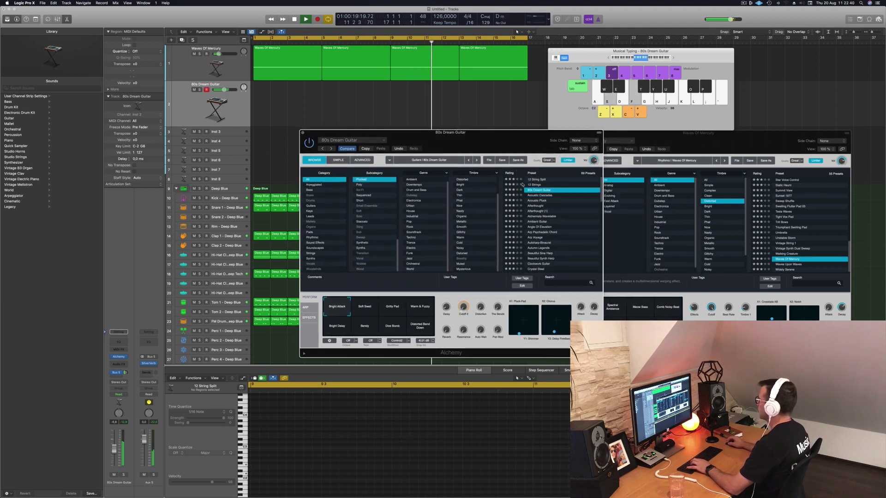
pyautogui.click(540, 195)
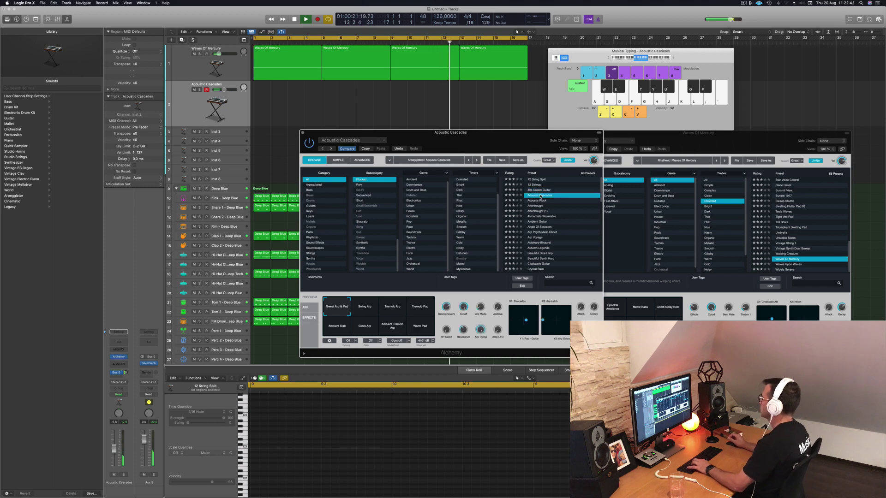
pyautogui.moveTo(505, 138); pyautogui.dragTo(532, 133)
pyautogui.press('Down')
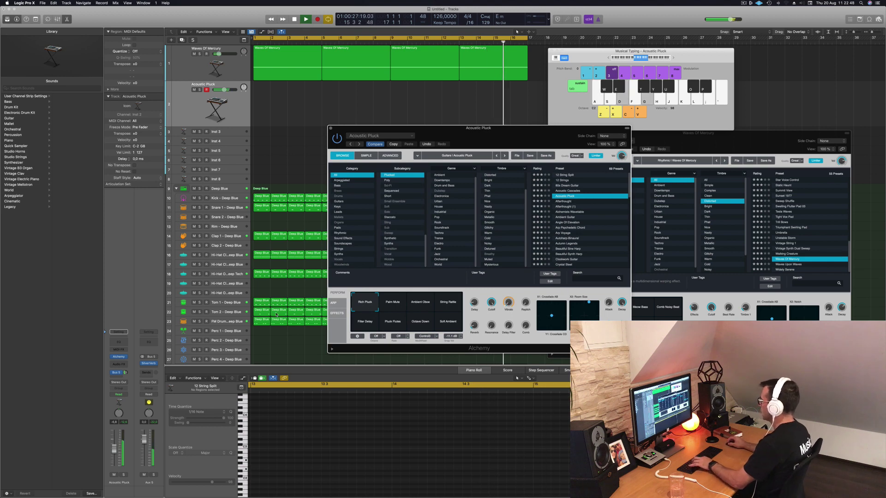
pyautogui.click(564, 201)
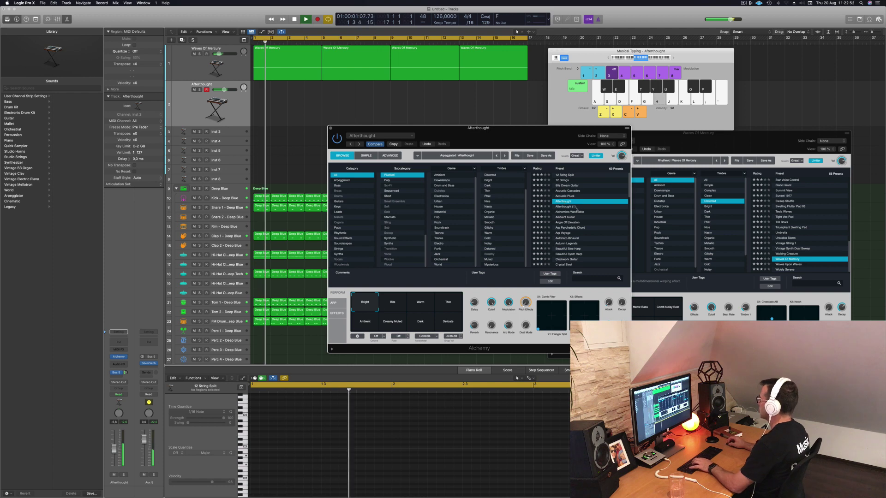
pyautogui.click(575, 213)
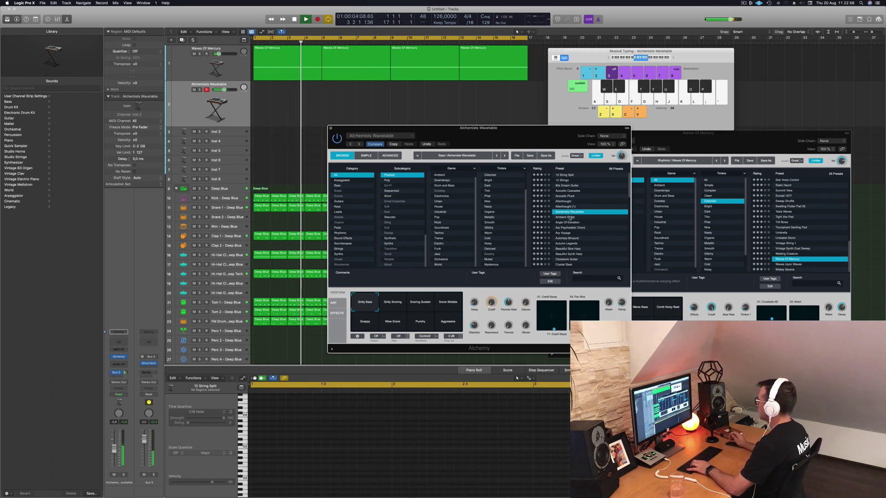
# Load the Ambient Guitar preset and play a few notes to audition it against the running loop
pyautogui.click(572, 218)
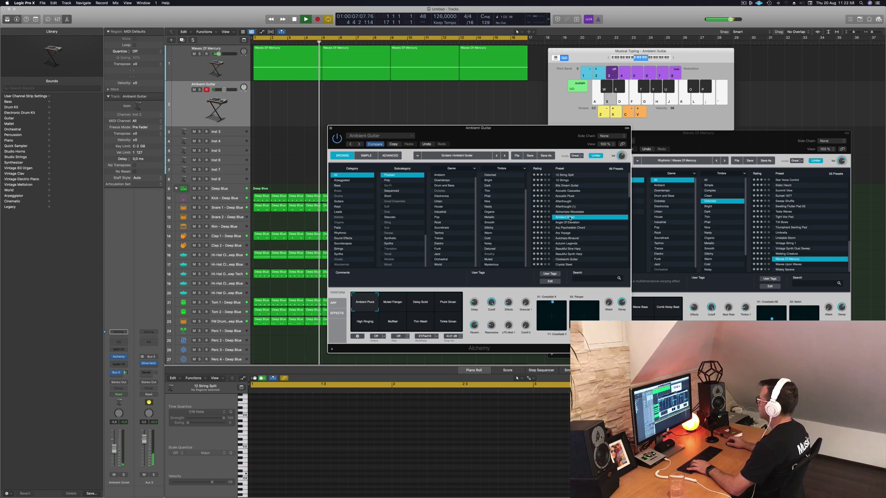
pyautogui.press('g')
pyautogui.press('j')
pyautogui.press('k')
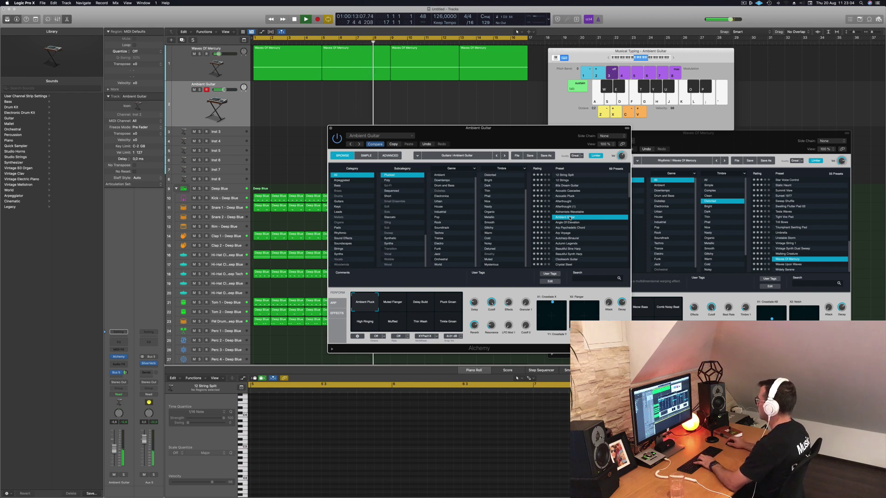
# Audition Ambient Guitar's other performance snapshots, including Muted Flanger, Delay Build, High Ringing, Muffled and Thin Wash, and return to Ambient Pluck
pyautogui.click(395, 305)
pyautogui.click(420, 307)
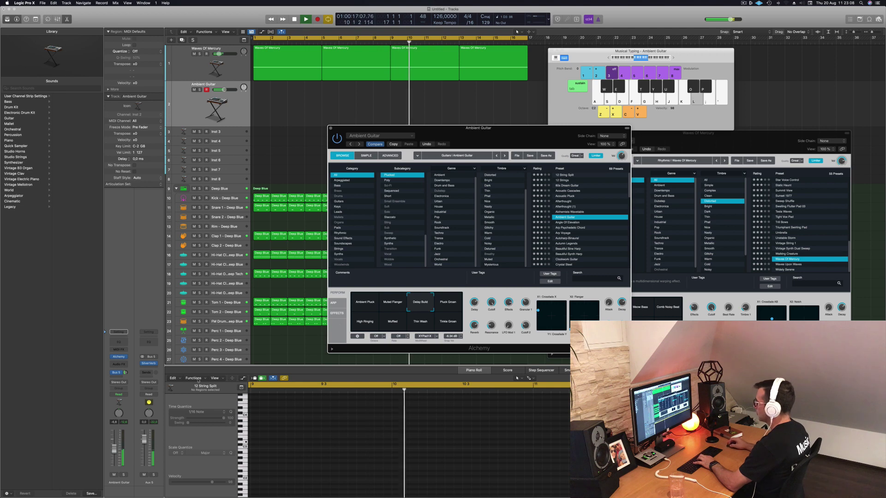
pyautogui.press('l')
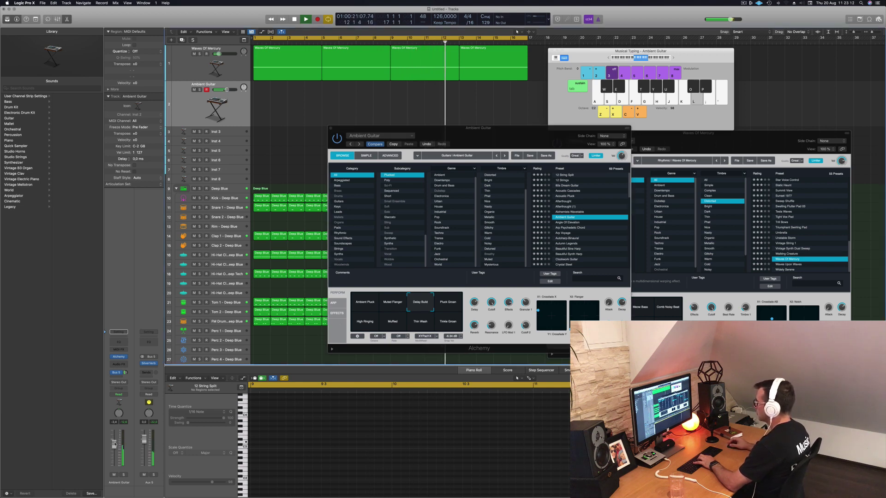
pyautogui.click(452, 303)
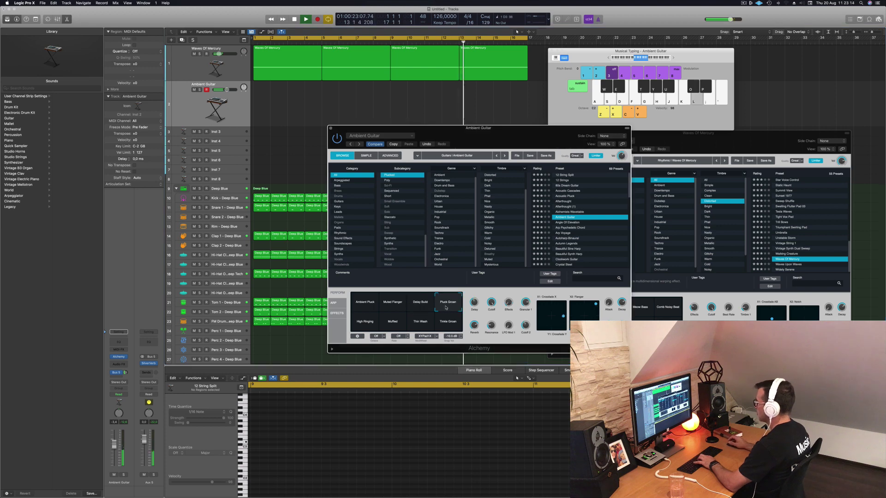
pyautogui.press('j')
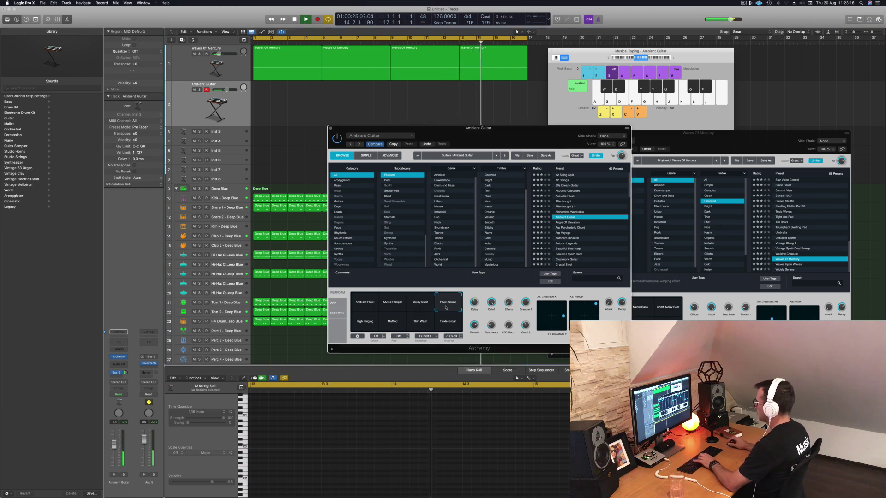
pyautogui.press('k')
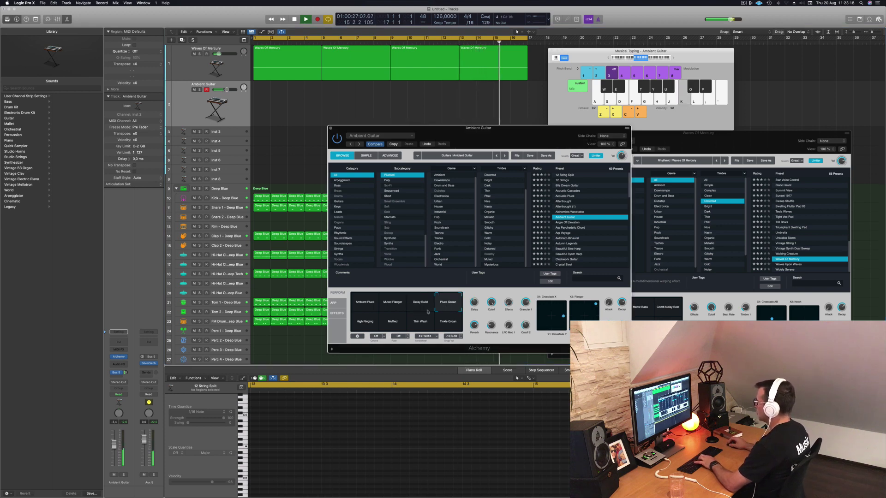
pyautogui.click(369, 323)
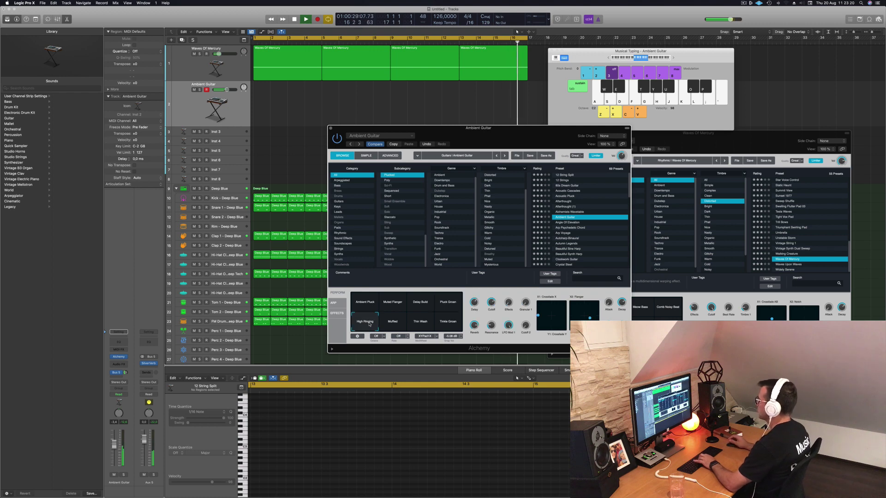
pyautogui.click(392, 322)
pyautogui.click(420, 323)
pyautogui.click(448, 322)
pyautogui.click(363, 301)
pyautogui.press('l')
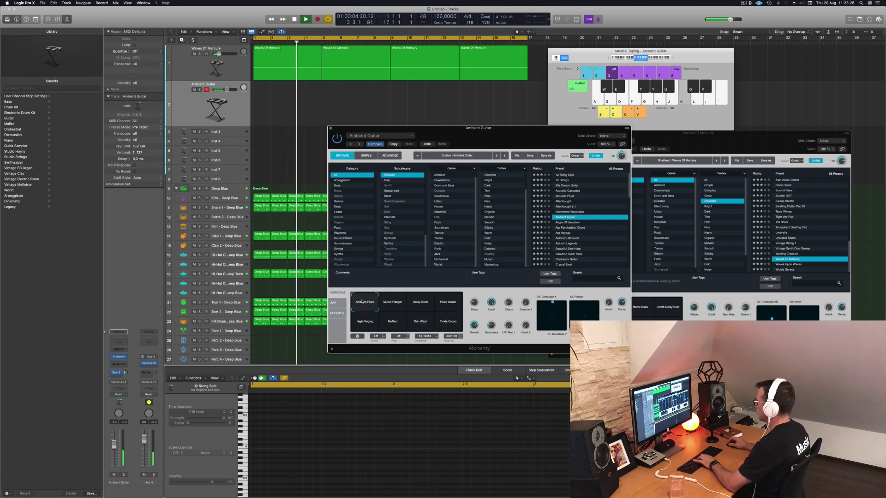
# Shift the Musical Typing keyboard's range one octave higher and play test notes with Ambient Guitar
pyautogui.click(676, 56)
pyautogui.press('j')
pyautogui.click(673, 58)
pyautogui.press('j')
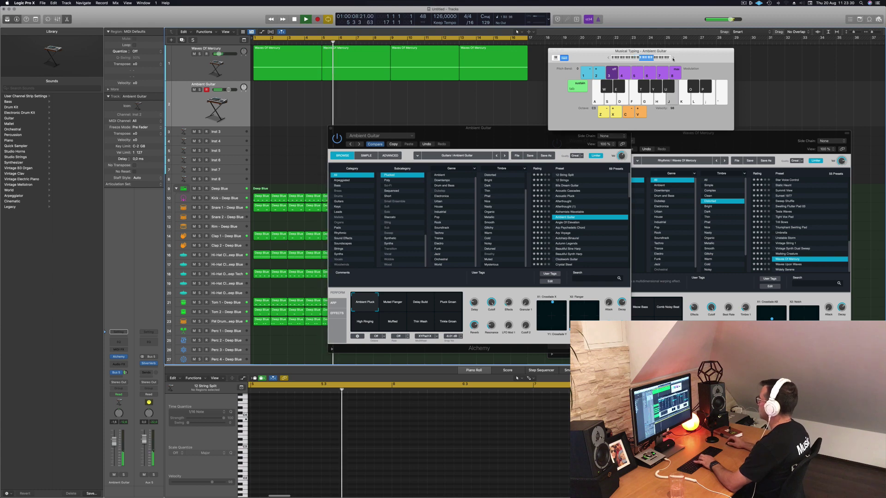
# Audition the plucked presets Angle Of Elevation, Arp Psychedelic Chord, Arp Voyage, Autoharp-Binaural and Autumn Legends
pyautogui.moveTo(549, 139); pyautogui.dragTo(529, 157)
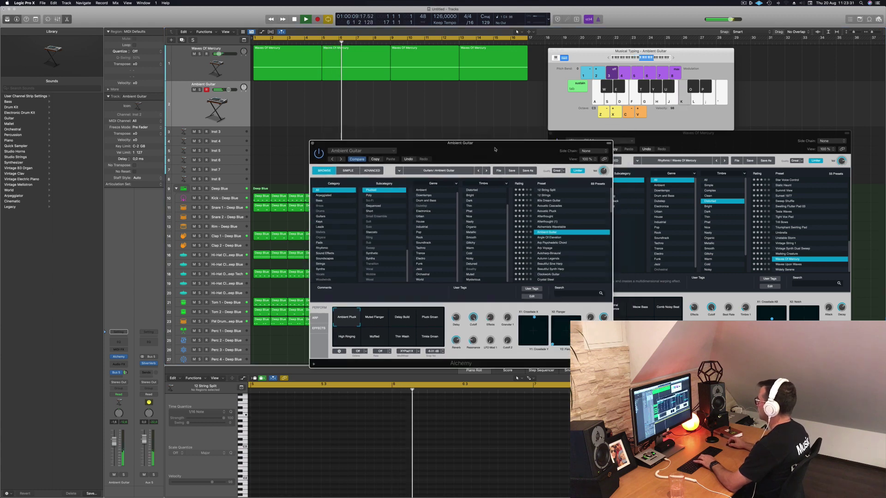
pyautogui.click(546, 240)
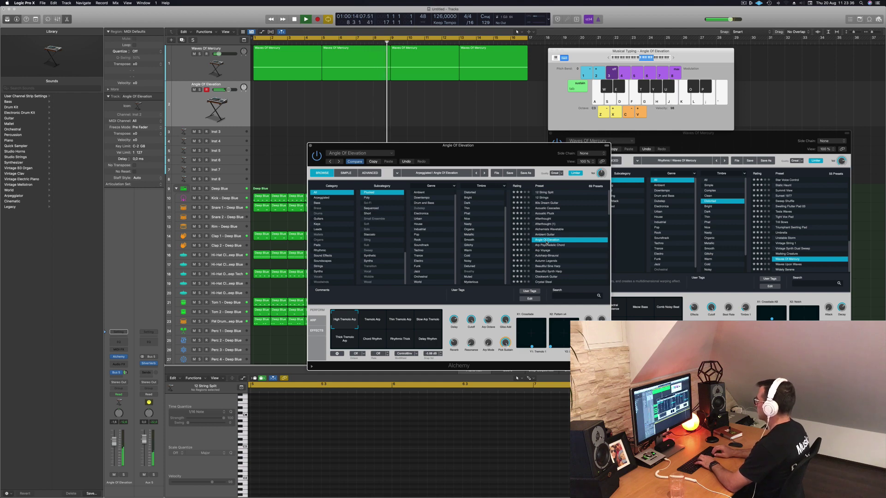
pyautogui.press('Down')
pyautogui.press('Down')
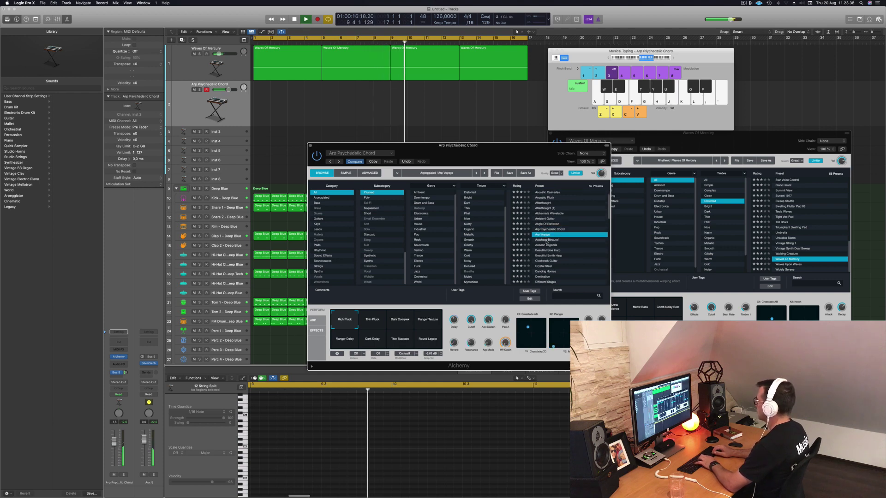
pyautogui.press('Down')
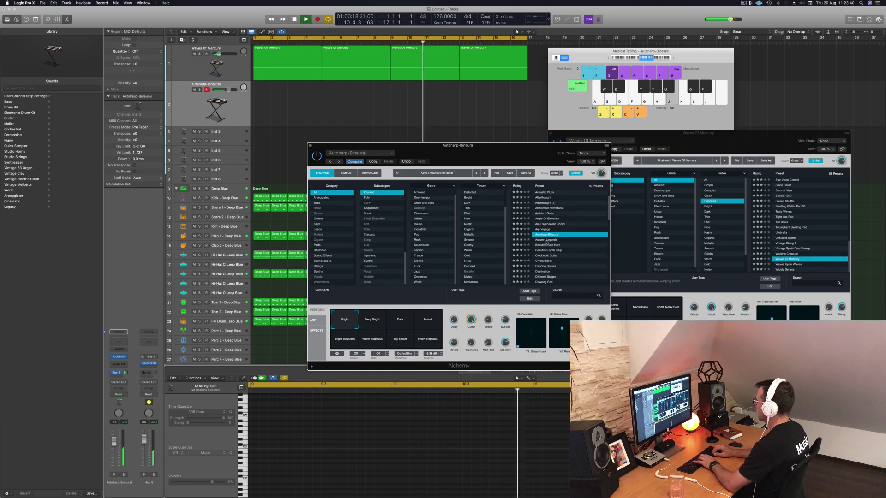
pyautogui.press('Down')
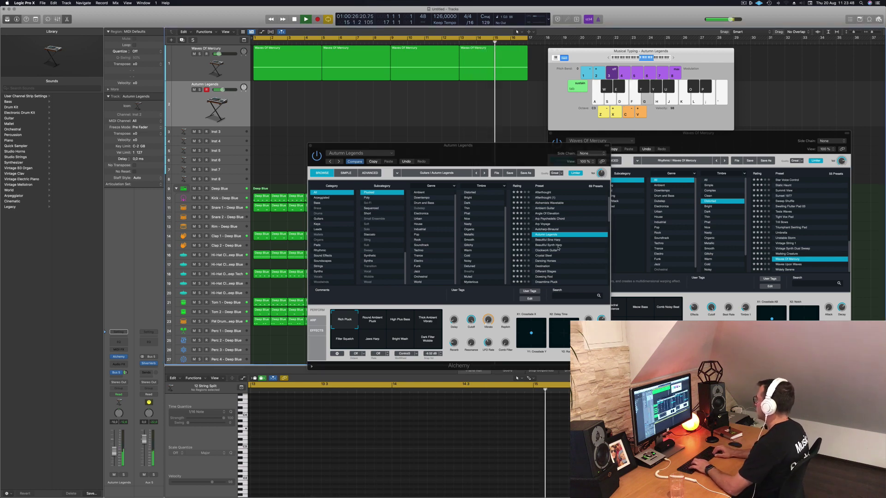
# Return to the Autumn Legends track and load the Beautiful Sine Harp preset in its Alchemy instrument
pyautogui.press('Down')
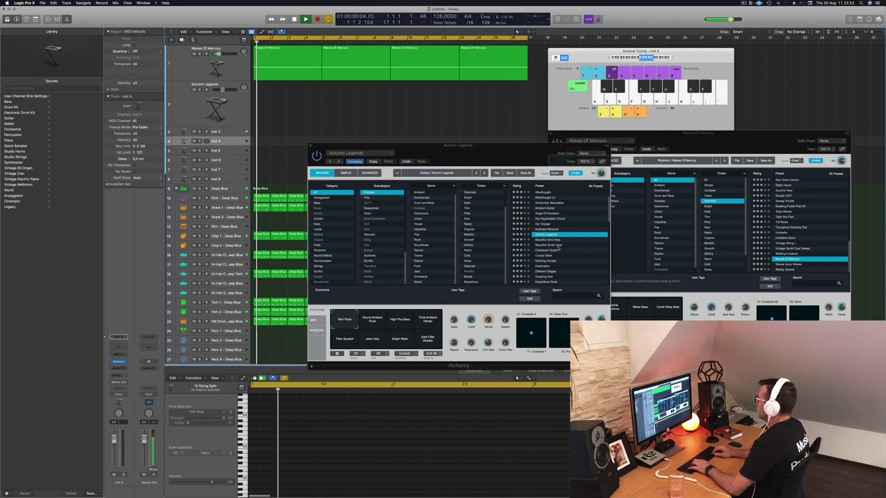
pyautogui.press('Up')
pyautogui.press('Down')
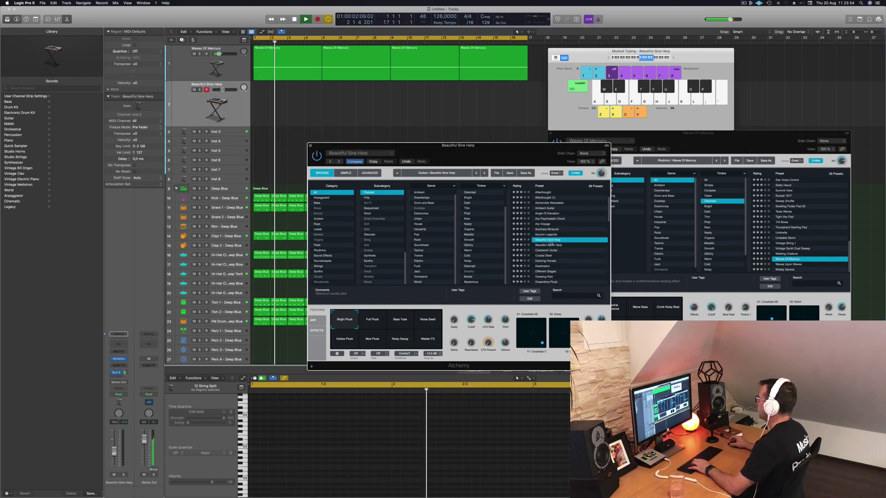
# Audition the plucked presets Beautiful Synth Harp, Clockwork Guitar, Crystal Steel, Dancing Horses, Destination, Different Stages and Dowsing Rod with test notes
pyautogui.press('Down')
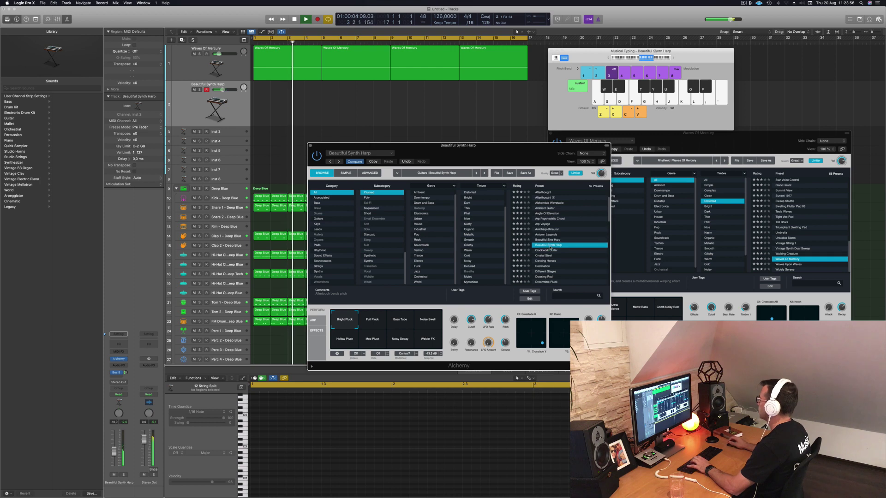
pyautogui.click(550, 251)
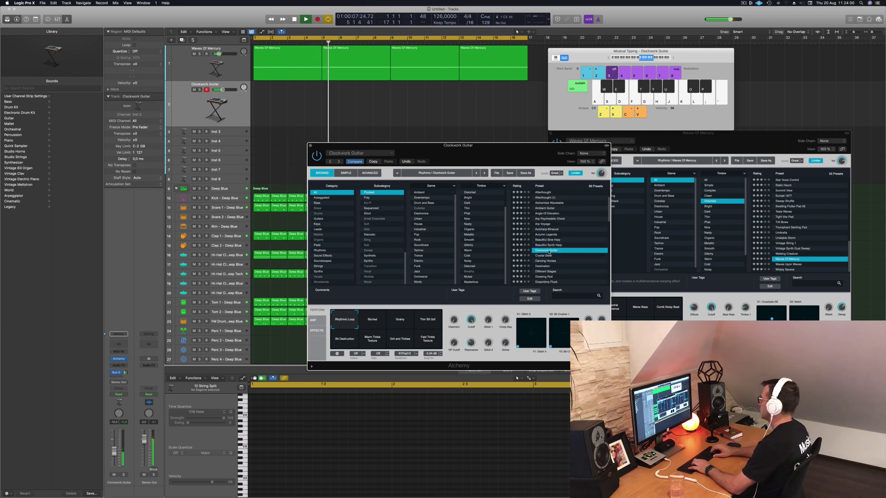
pyautogui.press('Down')
pyautogui.press('f')
pyautogui.press('g')
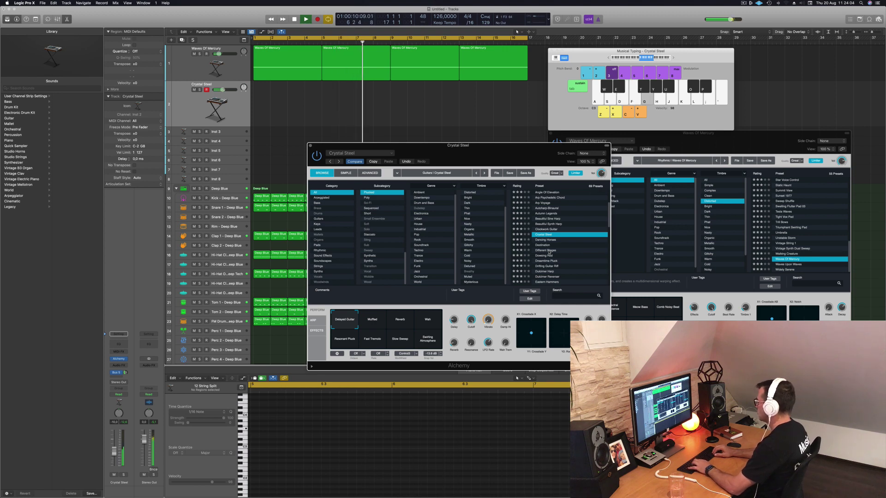
pyautogui.press('Down')
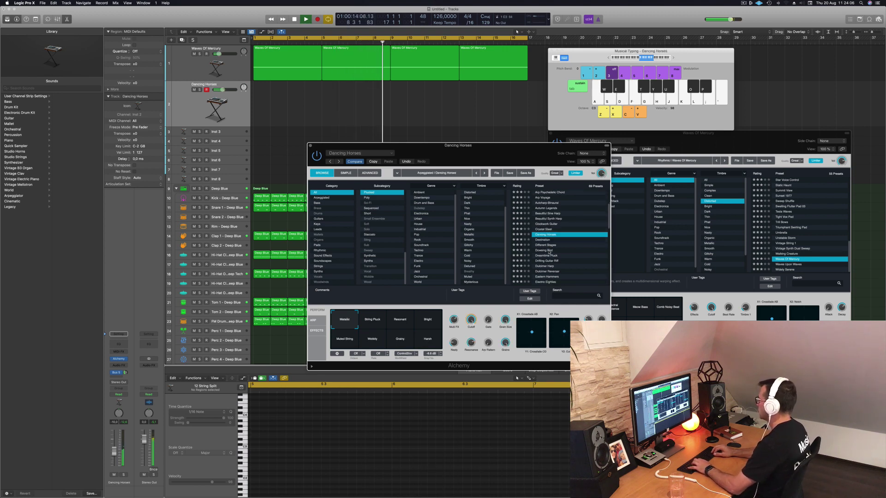
pyautogui.press('Down')
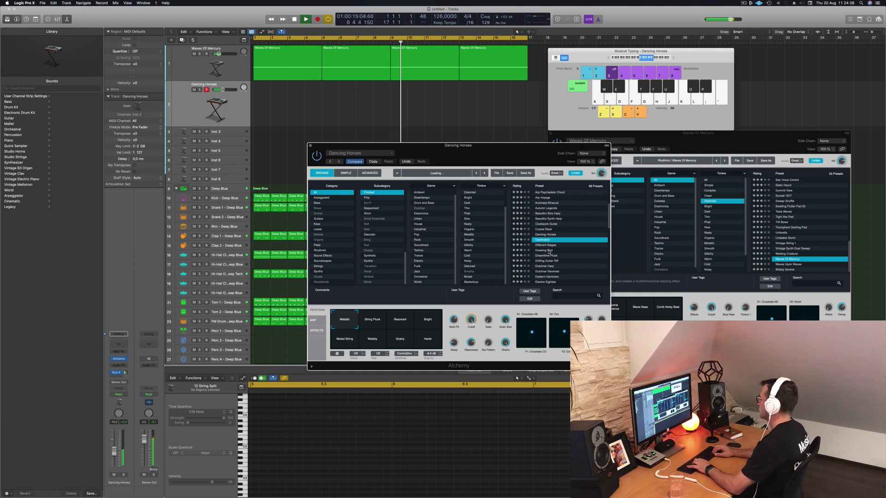
pyautogui.press('Down')
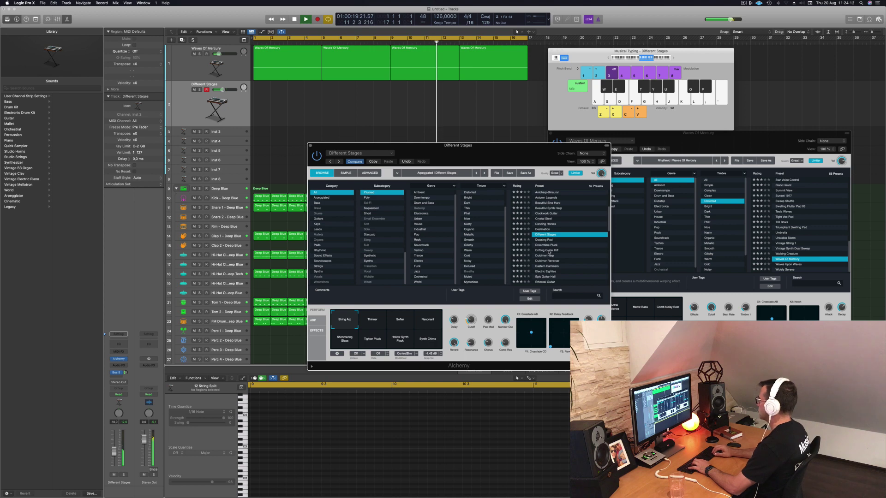
pyautogui.press('Down')
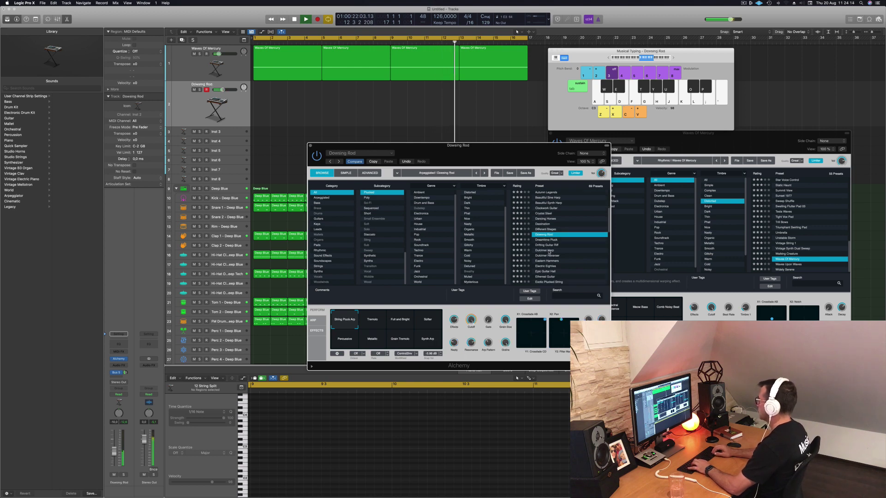
# Load the Dreamtime Pluck preset and play test notes with it over the loop
pyautogui.press('Down')
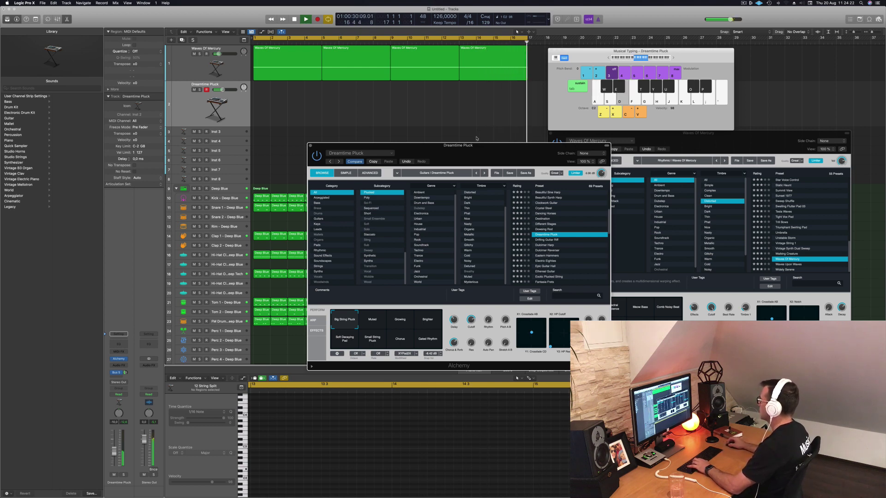
pyautogui.moveTo(475, 145); pyautogui.dragTo(471, 108)
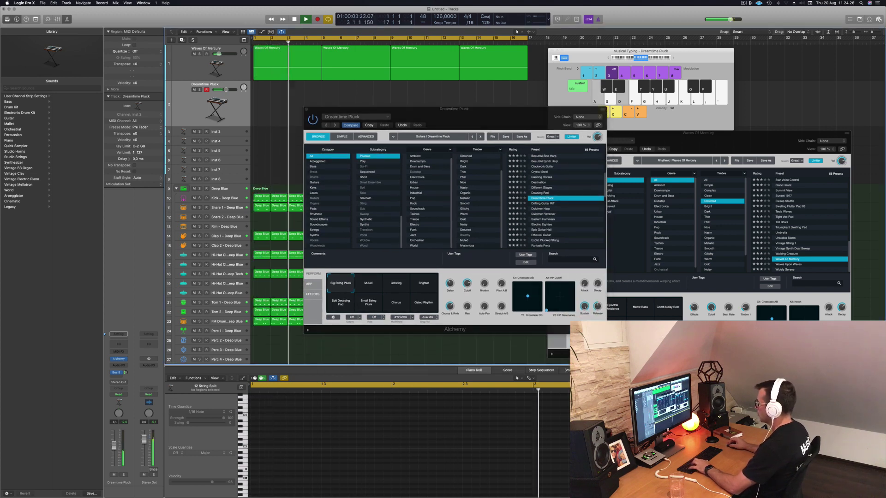
pyautogui.press('a')
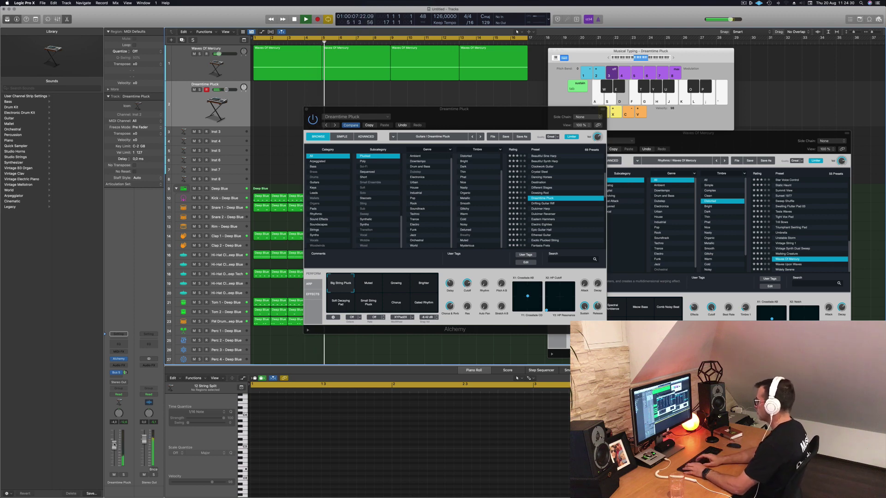
pyautogui.press('a')
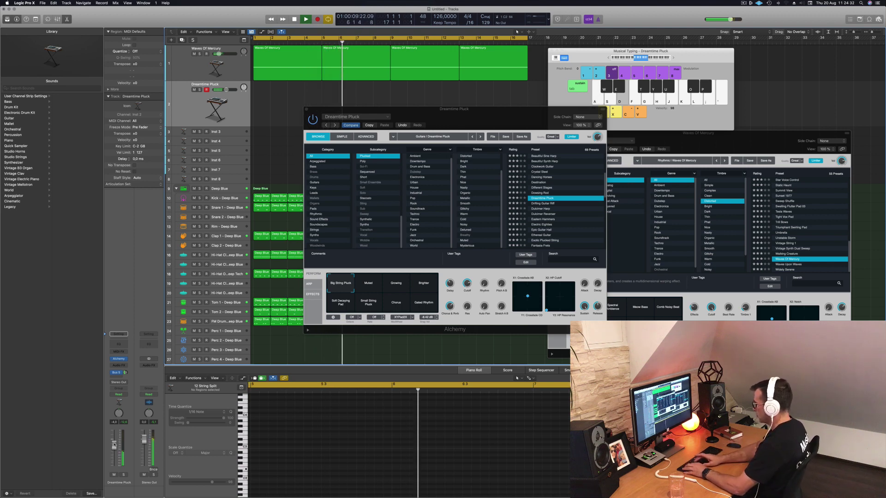
# Record a short phrase on the Dreamtime Pluck track and move the recorded region to bar 1
pyautogui.press('r')
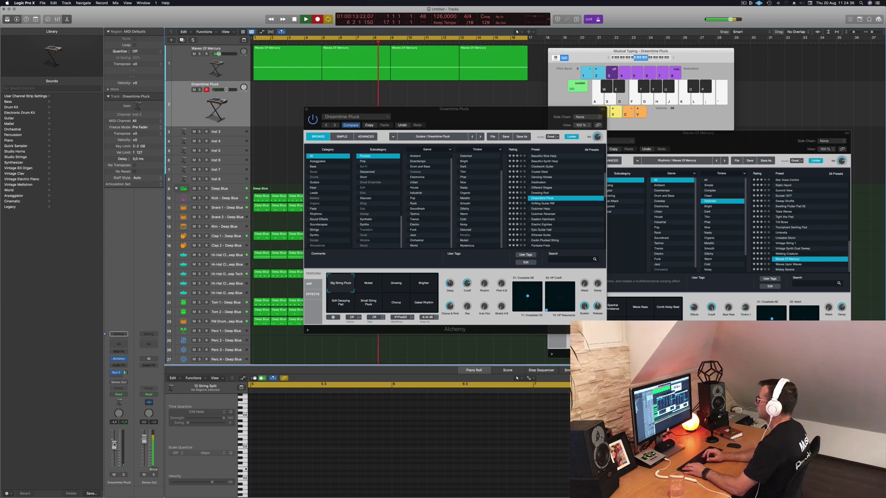
pyautogui.press('a')
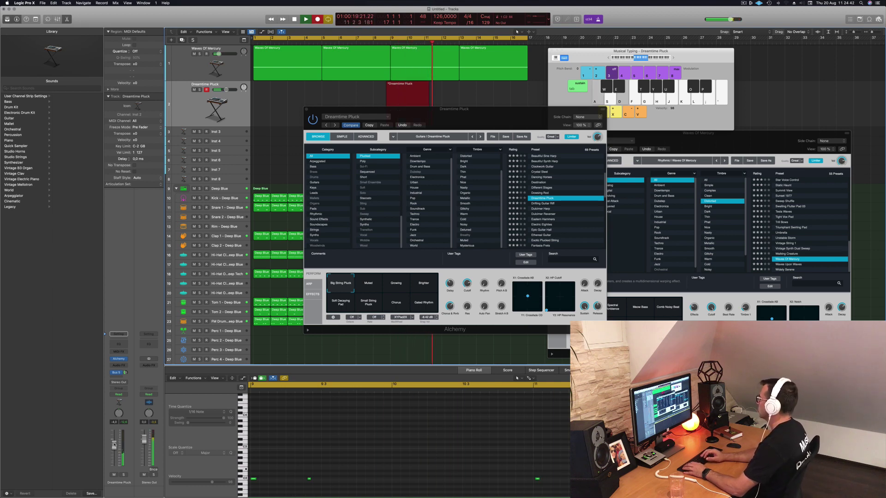
pyautogui.press('space')
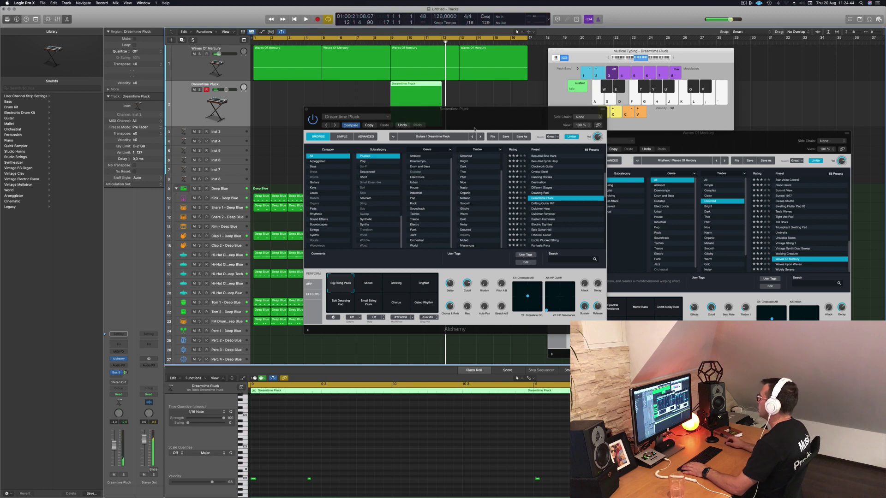
pyautogui.moveTo(467, 113); pyautogui.dragTo(709, 158)
pyautogui.moveTo(413, 84); pyautogui.dragTo(276, 85)
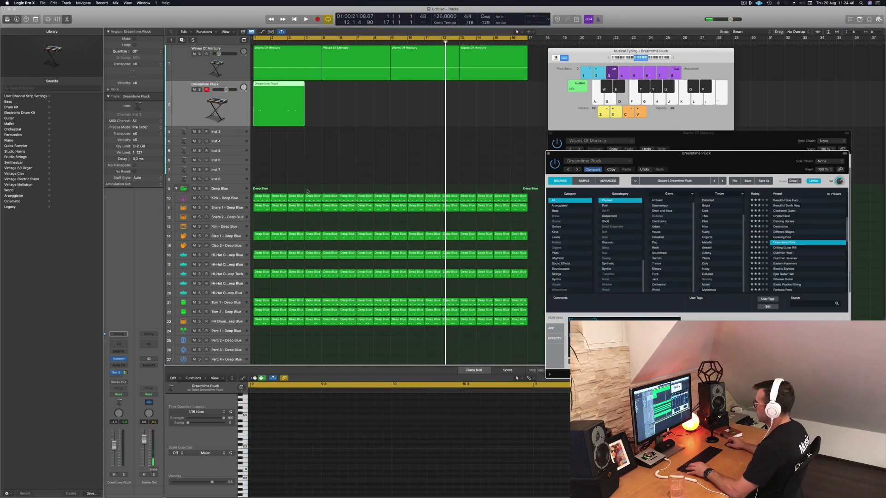
# Quantize all notes of the Dreamtime Pluck region to 1/16 and shift its second note one sixteenth later
pyautogui.hscroll(-10, 331, 476)
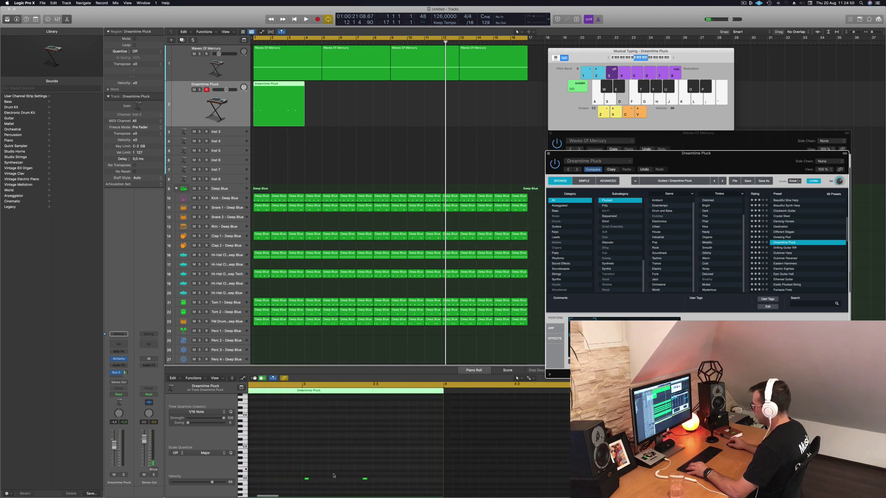
pyautogui.click(340, 458)
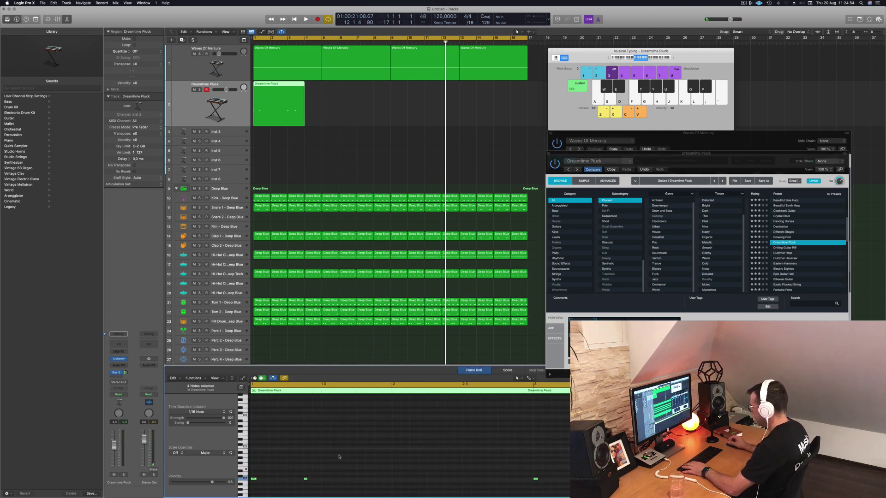
pyautogui.press('space')
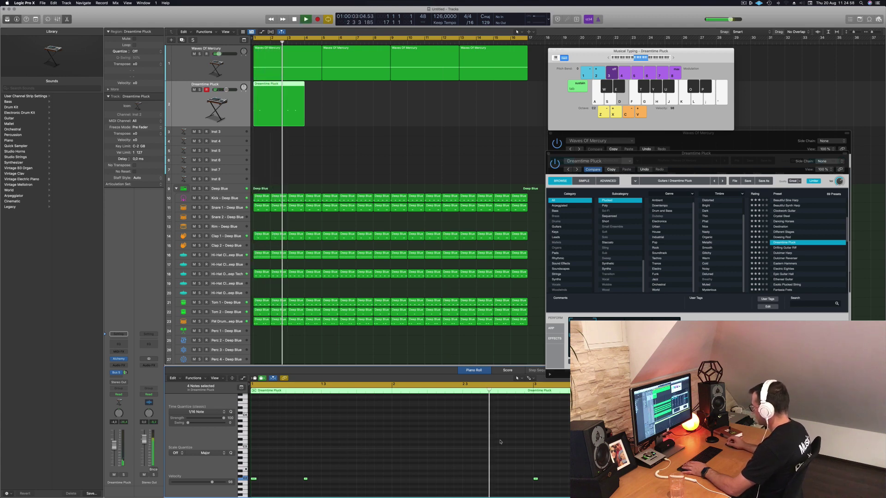
pyautogui.click(336, 470)
pyautogui.click(305, 478)
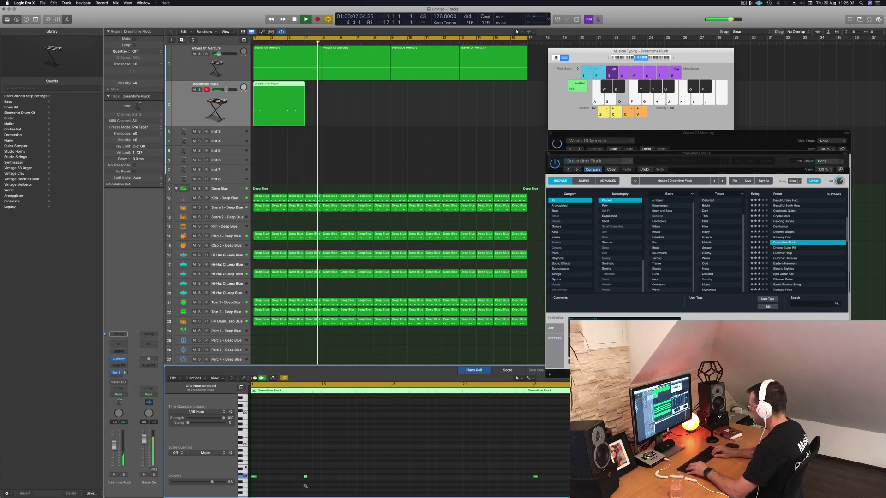
pyautogui.moveTo(305, 477); pyautogui.dragTo(314, 478)
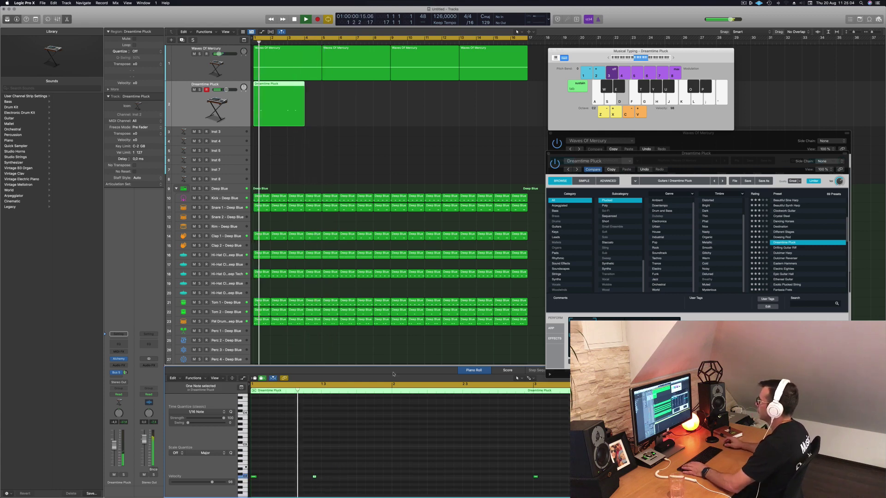
# Copy the Dreamtime Pluck region until four back-to-back four-bar regions cover the same length as Waves Of Mercury
pyautogui.moveTo(276, 91); pyautogui.dragTo(344, 91)
pyautogui.moveTo(396, 100); pyautogui.dragTo(323, 123)
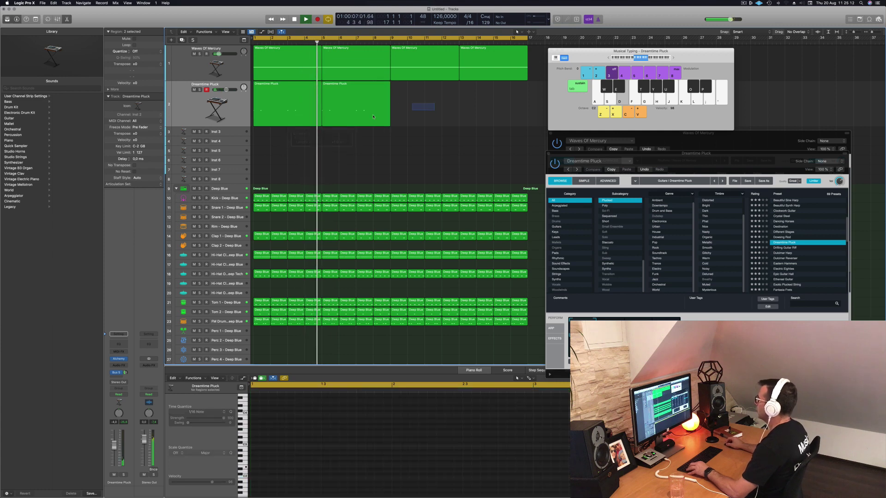
pyautogui.moveTo(289, 86); pyautogui.dragTo(421, 84)
# Audition Dreamtime Pluck's performance snapshots, including Muted, Growing, Brighter, Soft Decaying Pad and Small String Pluck, and settle on Chorus
pyautogui.moveTo(703, 156); pyautogui.dragTo(570, 125)
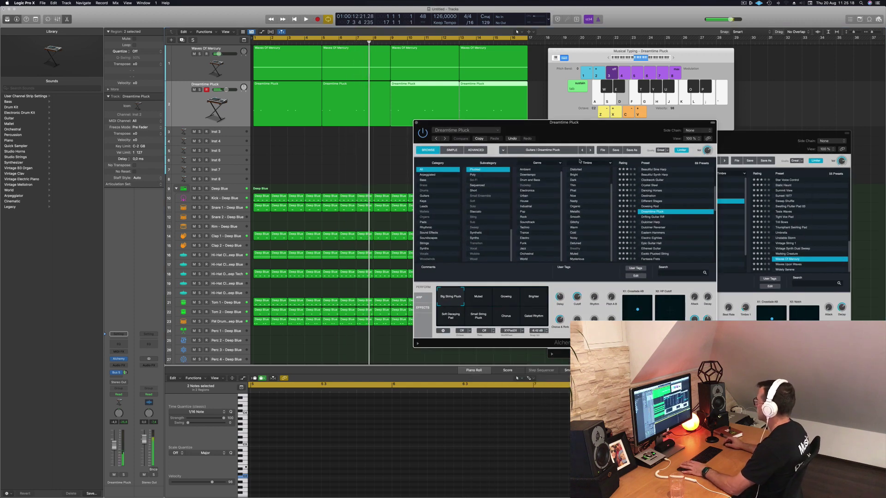
pyautogui.click(478, 297)
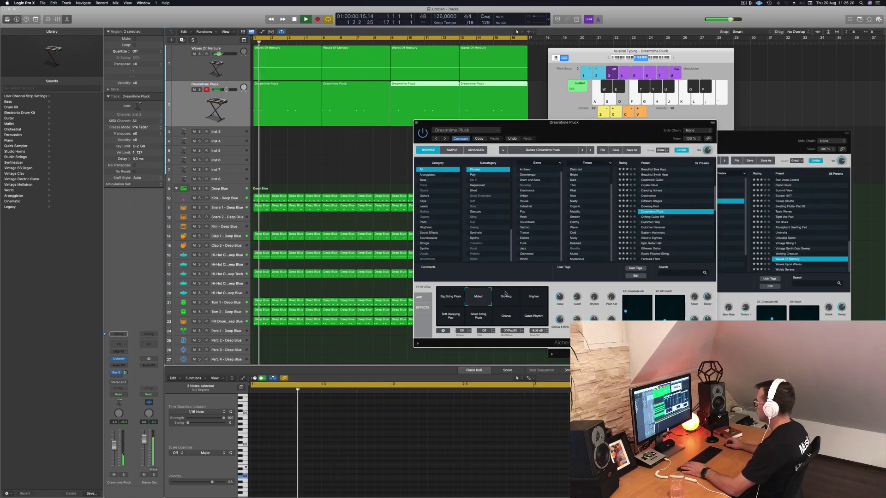
pyautogui.click(168, 394)
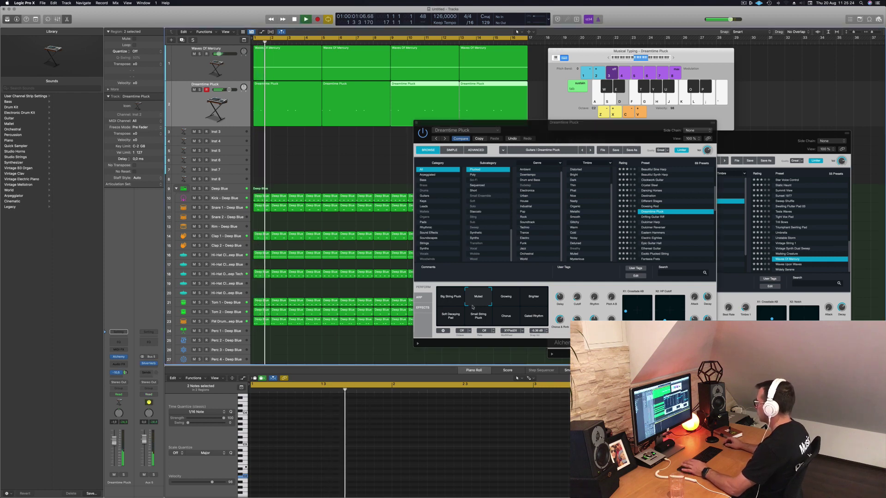
pyautogui.click(501, 300)
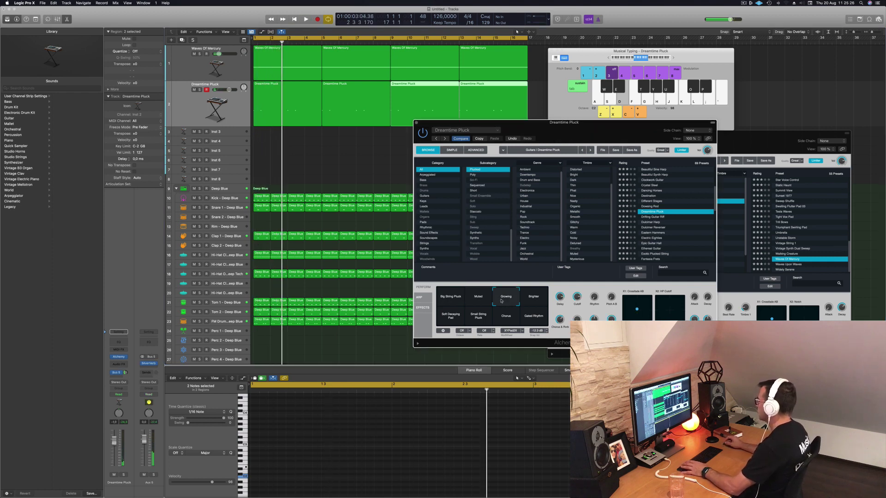
pyautogui.click(536, 301)
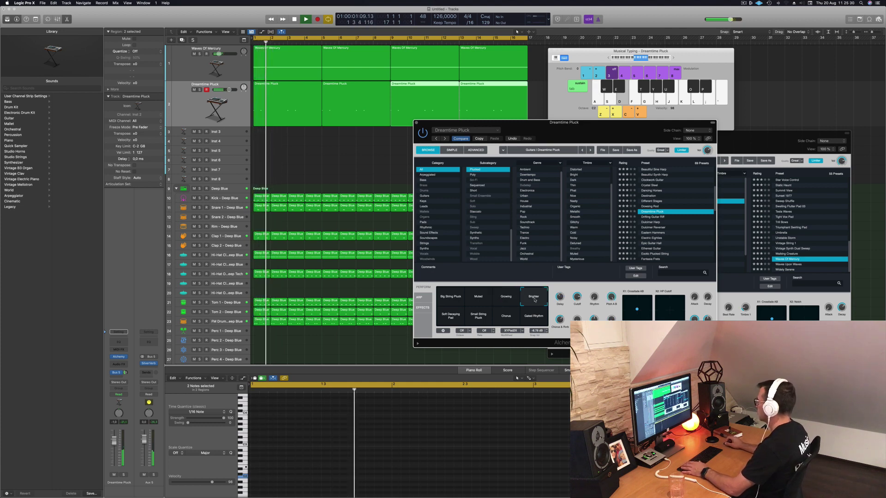
pyautogui.click(451, 319)
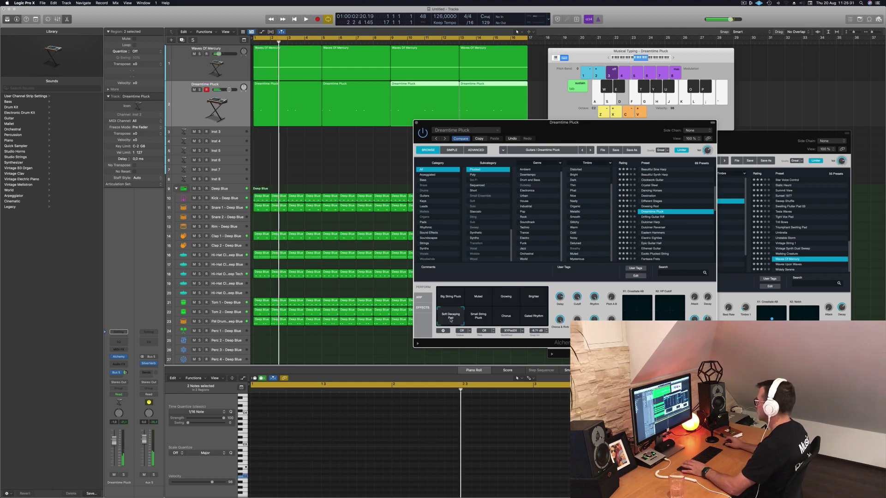
pyautogui.click(478, 318)
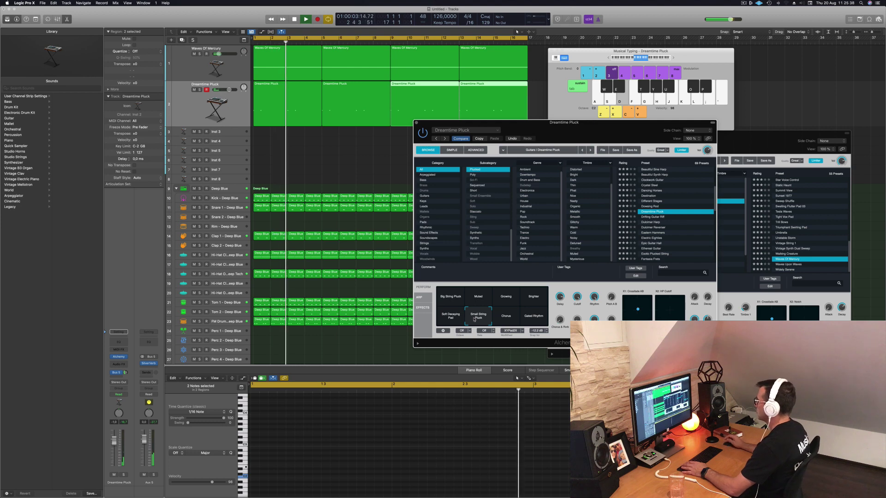
pyautogui.click(506, 317)
pyautogui.press('space')
pyautogui.press('space')
pyautogui.click(533, 318)
pyautogui.press('Return')
pyautogui.click(494, 318)
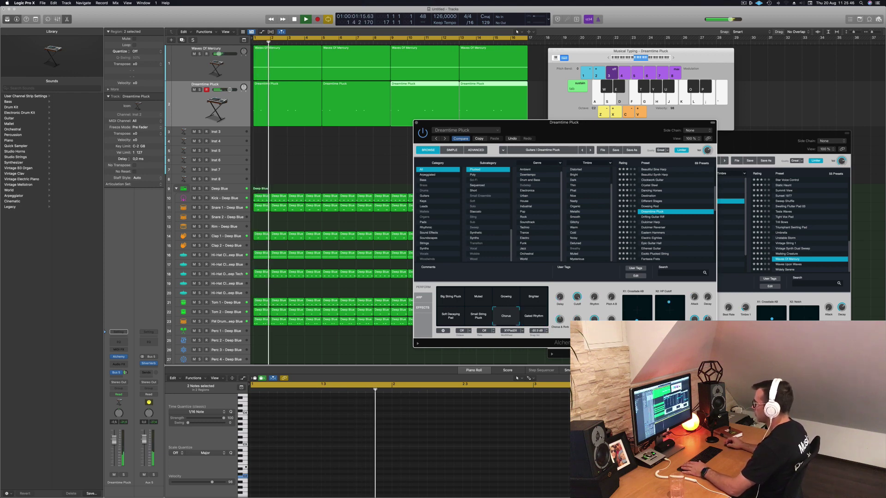
# Add a Channel EQ to the Dreamtime Pluck track with a low cut at 164 Hz and 18 dB/Oct, and close it
pyautogui.click(121, 362)
pyautogui.click(119, 342)
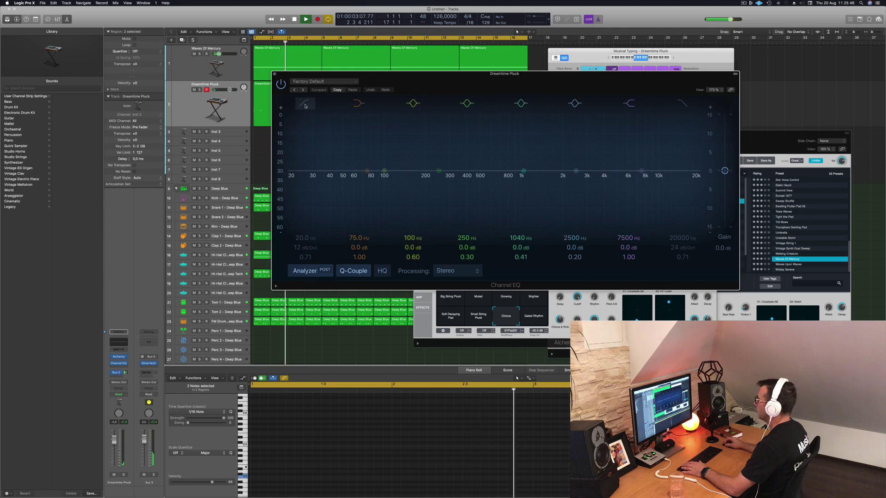
pyautogui.click(291, 180)
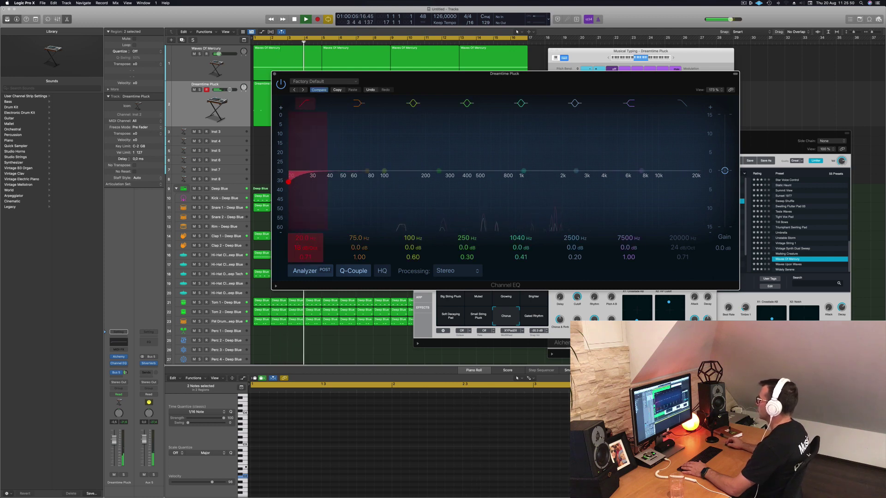
pyautogui.moveTo(311, 183); pyautogui.dragTo(413, 184)
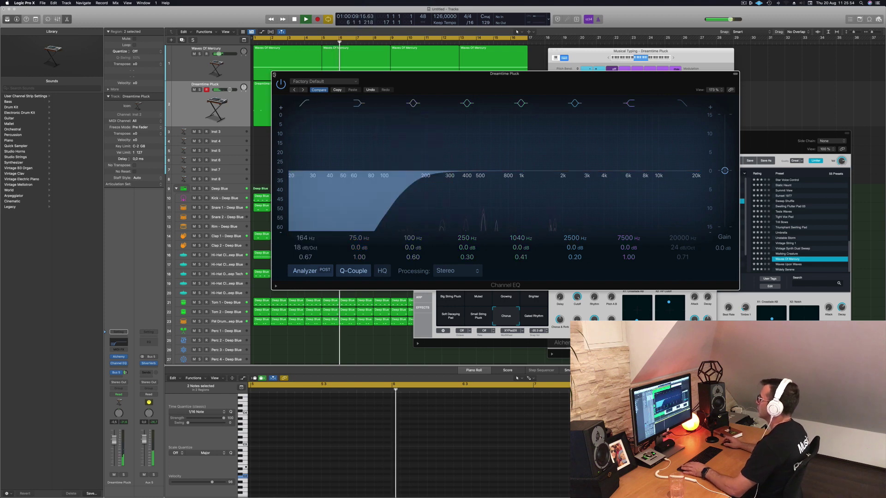
pyautogui.press('super+w')
# Copy the first Waves Of Mercury region to the start of the Inst 3 track
pyautogui.click(284, 59)
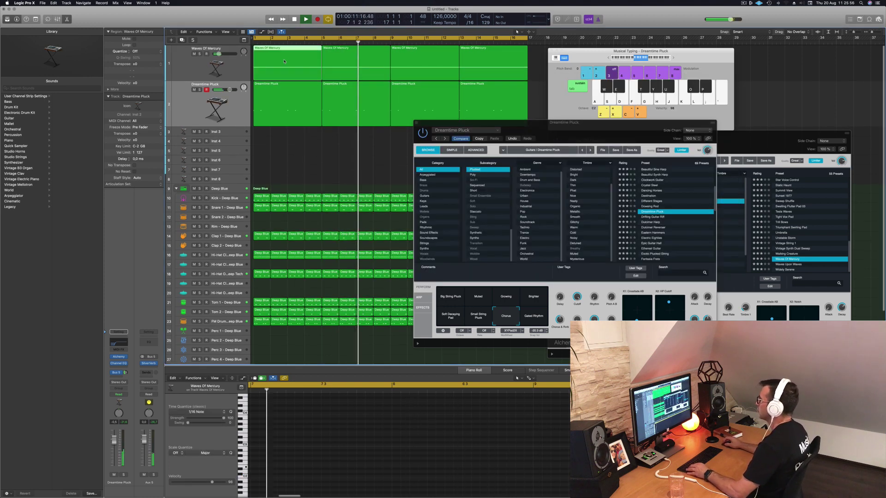
pyautogui.press('super+Left')
pyautogui.moveTo(282, 52); pyautogui.dragTo(276, 161)
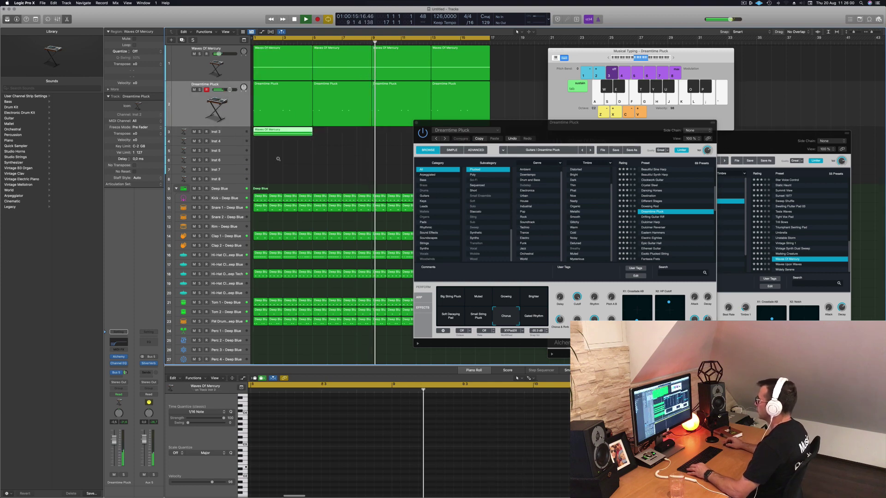
pyautogui.press('super+Left')
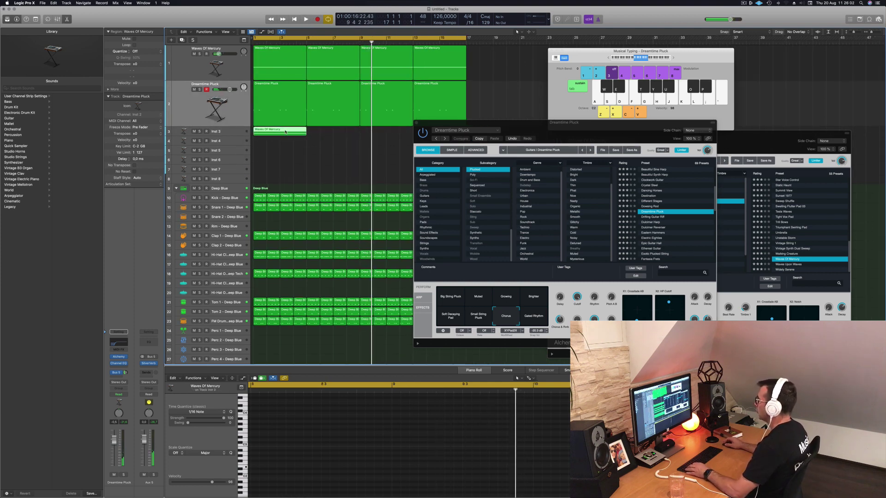
# Open the Inst 3 region's notes in the Piano Roll and copy the sustained note one octave higher
pyautogui.press('e')
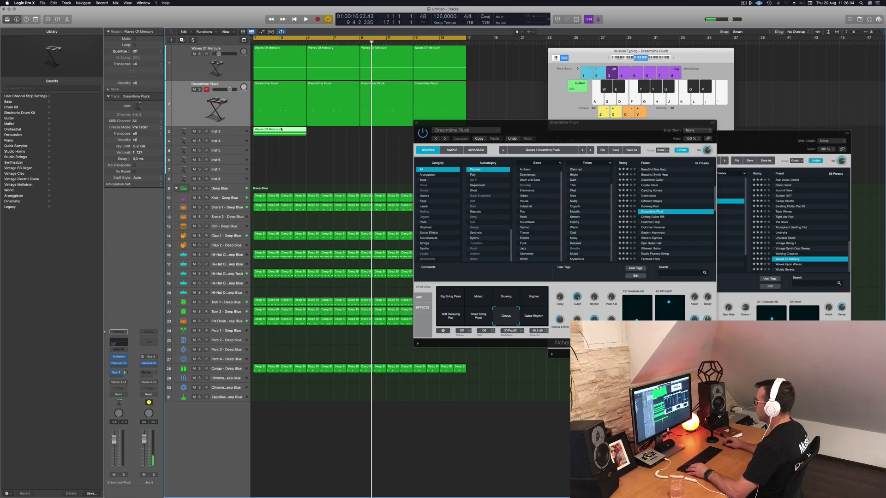
pyautogui.press('e')
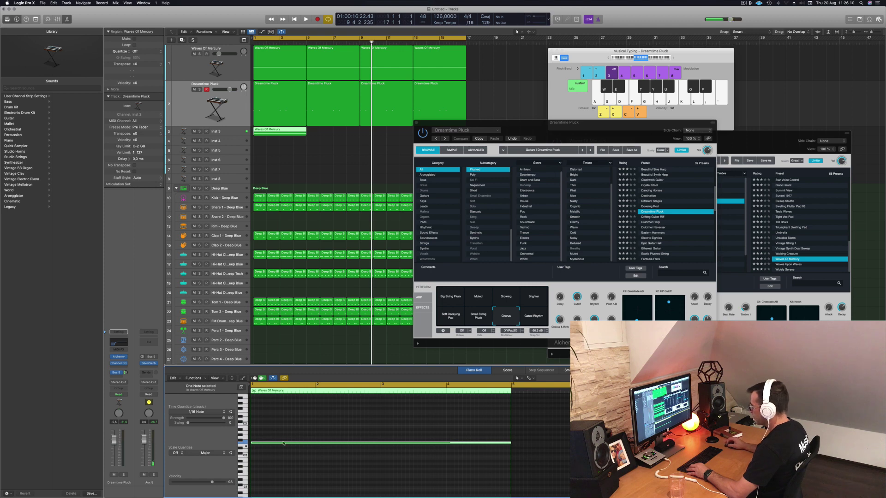
pyautogui.moveTo(284, 444); pyautogui.dragTo(285, 434)
pyautogui.moveTo(284, 419); pyautogui.dragTo(283, 414)
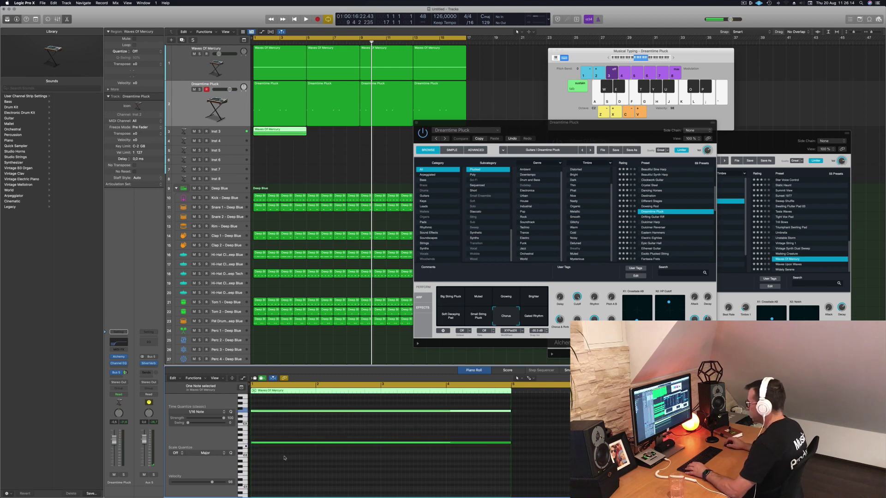
# Copy the edited Inst 3 region until four back-to-back regions match the length of the parts above
pyautogui.moveTo(275, 134); pyautogui.dragTo(330, 137)
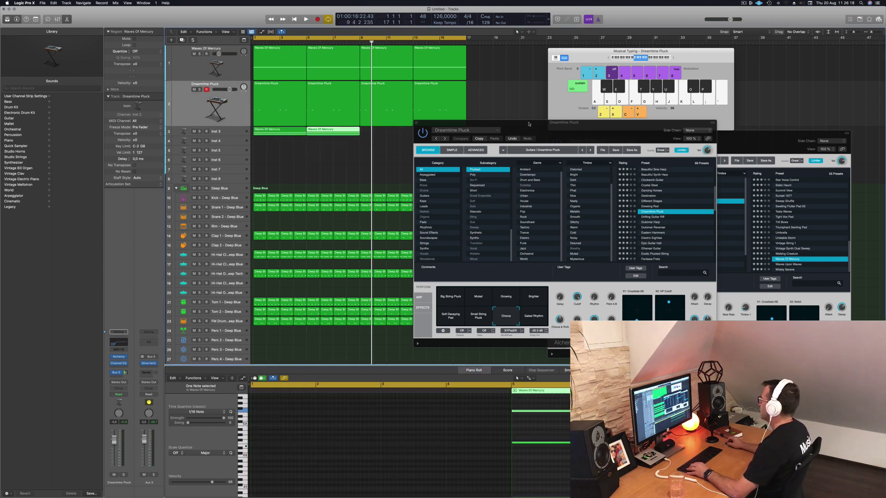
pyautogui.keyDown('shift'); pyautogui.click(272, 132); pyautogui.keyUp('shift')
pyautogui.moveTo(272, 134); pyautogui.dragTo(378, 134)
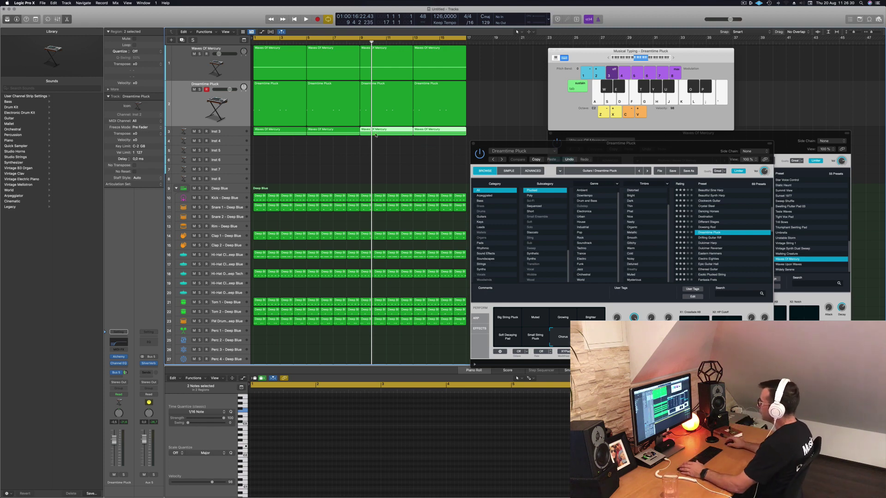
# Enlarge the Inst 3 track to match the tracks above, open its Alchemy instrument and place the plug-in window clear of the tracks
pyautogui.click(338, 152)
pyautogui.click(228, 132)
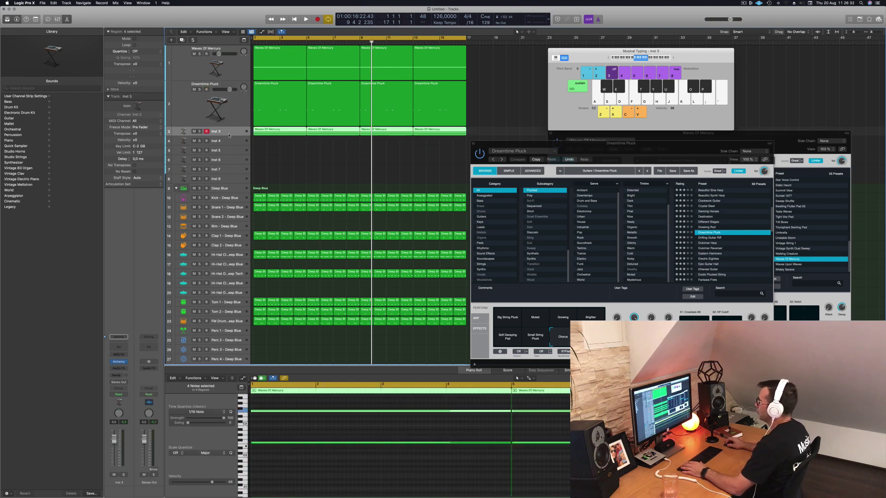
pyautogui.moveTo(225, 169); pyautogui.dragTo(224, 175)
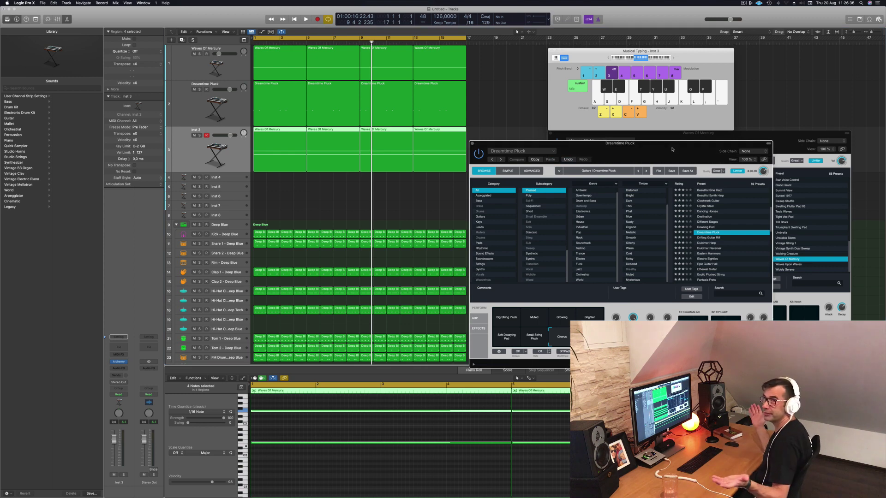
pyautogui.moveTo(673, 149); pyautogui.dragTo(612, 147)
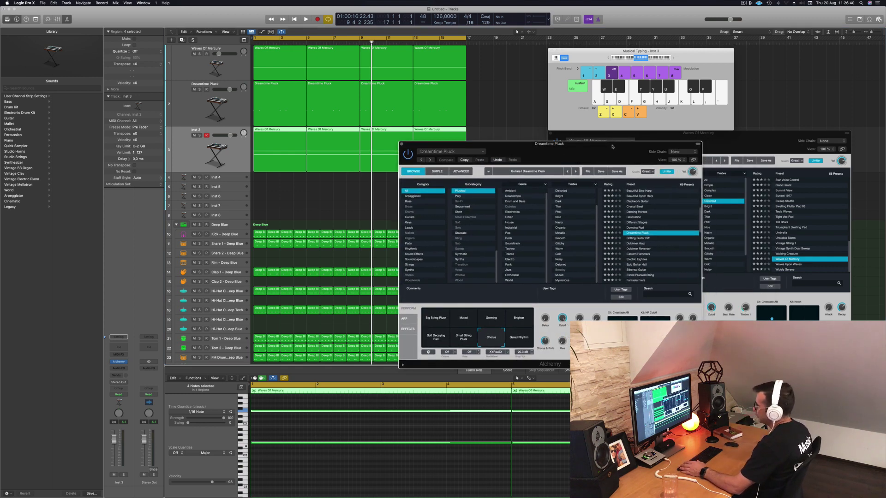
pyautogui.moveTo(612, 147); pyautogui.dragTo(612, 147)
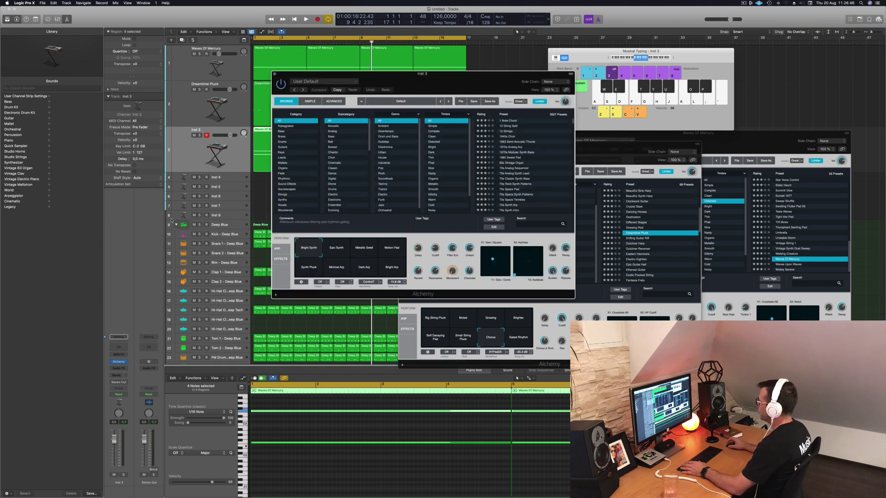
pyautogui.click(744, 3)
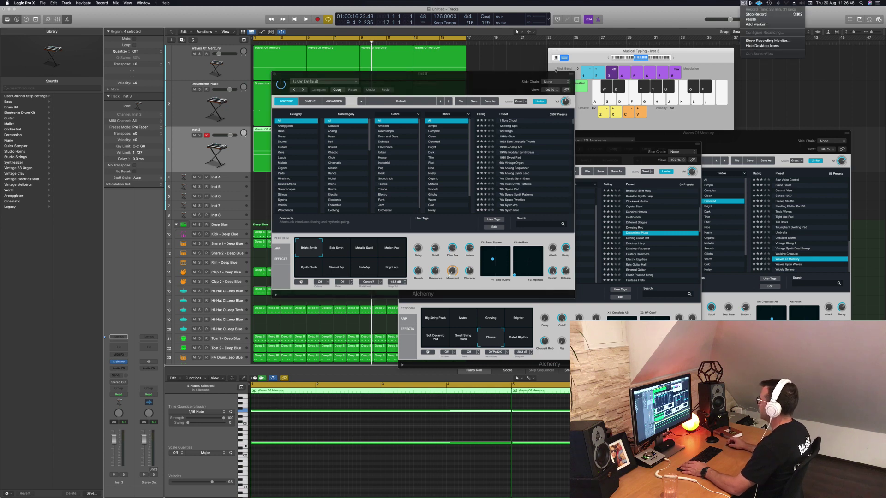
pyautogui.moveTo(466, 83); pyautogui.dragTo(556, 124)
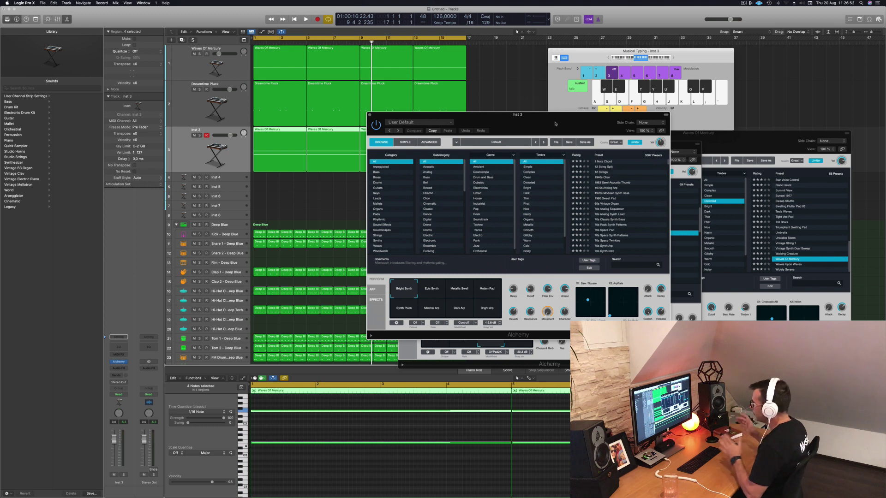
pyautogui.moveTo(556, 124); pyautogui.dragTo(558, 142)
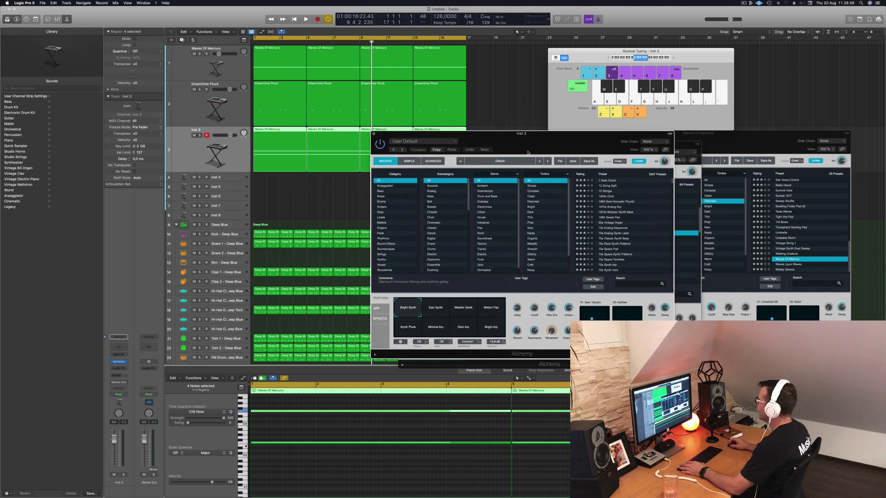
# Filter Inst 3's Alchemy presets to the Arpeggiated category, try 1970s Analog Arp, and load Worker Bee from the end of the list
pyautogui.click(385, 186)
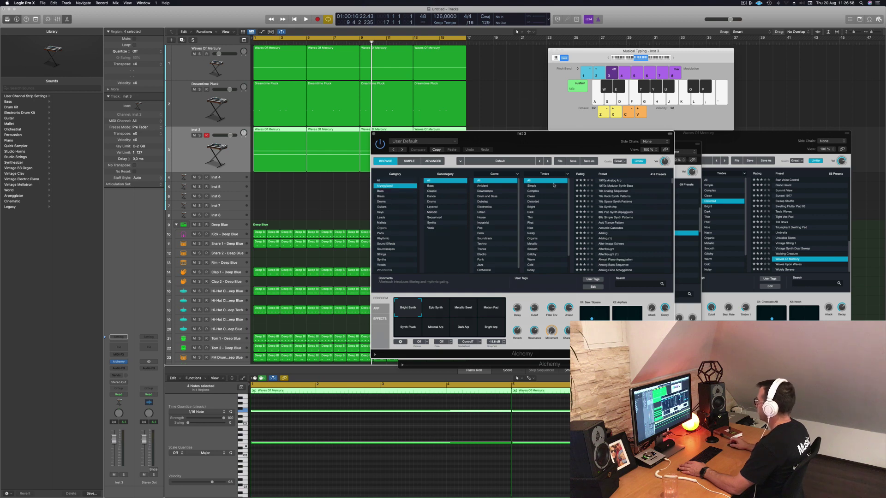
pyautogui.click(609, 181)
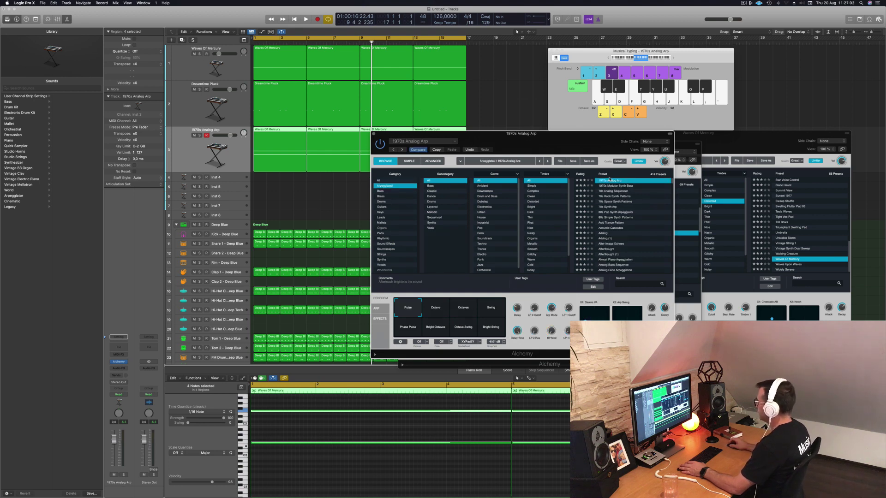
pyautogui.scroll(-10, 637, 194)
pyautogui.moveTo(671, 203); pyautogui.dragTo(674, 280)
pyautogui.click(607, 271)
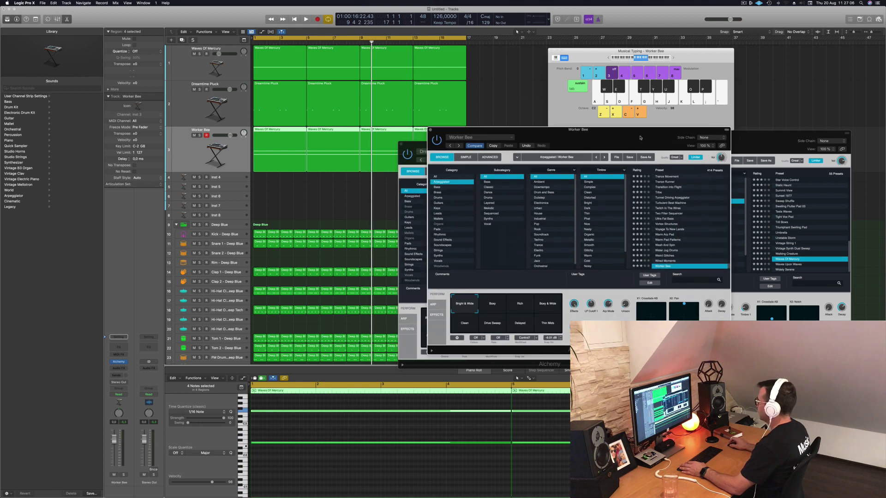
# Play the arrangement and audition Worker Bee's performance snapshots, including Rich, Clean, Drive Sweep, Delayed and Thin Mids
pyautogui.click(198, 161)
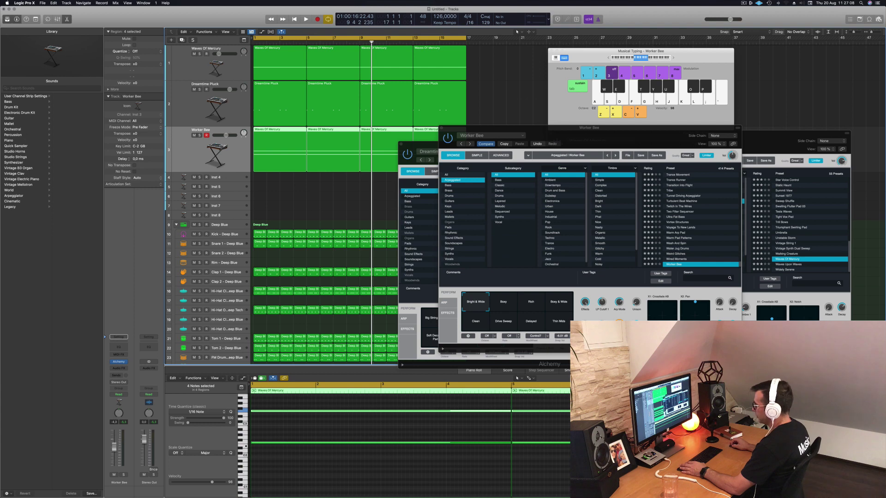
pyautogui.press('space')
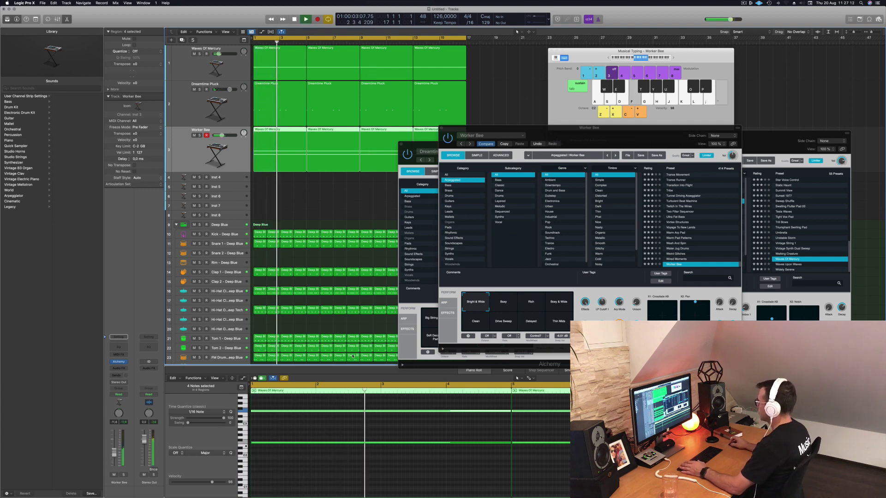
pyautogui.click(505, 300)
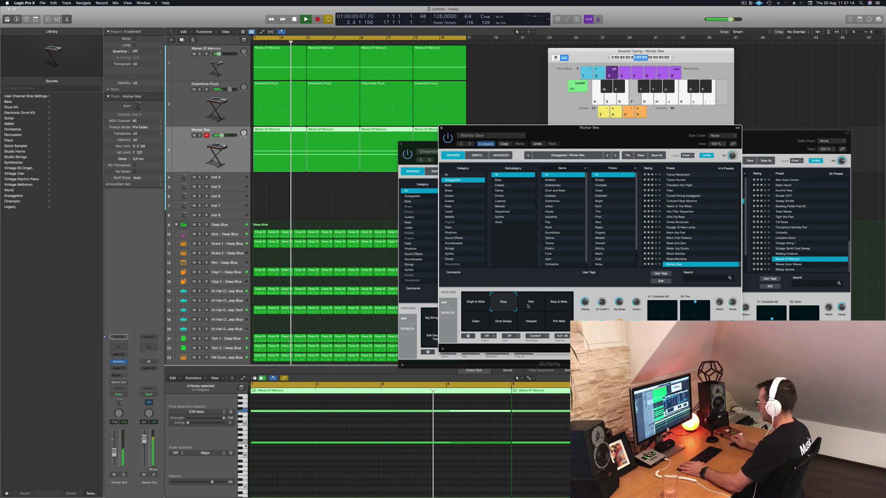
pyautogui.click(531, 304)
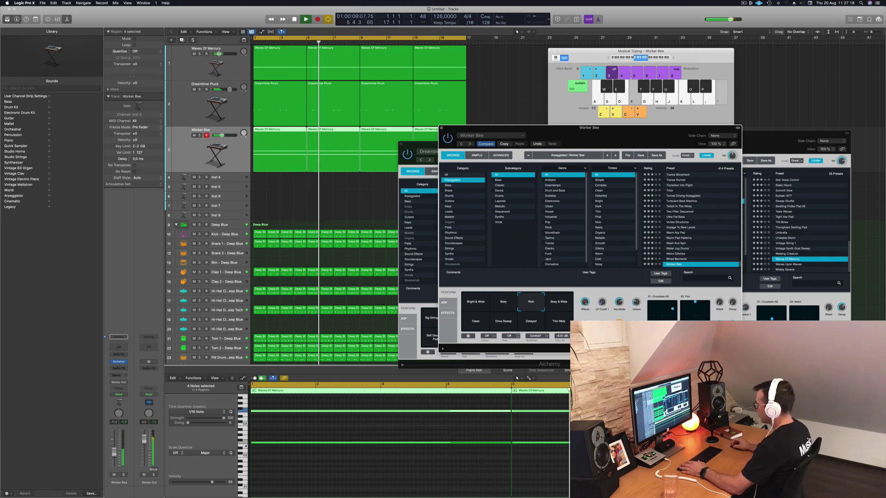
pyautogui.click(559, 301)
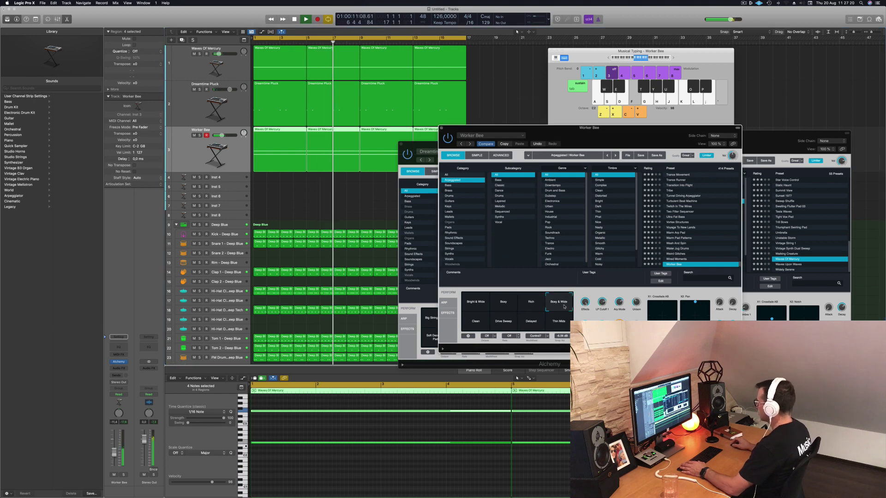
pyautogui.click(482, 318)
pyautogui.click(503, 322)
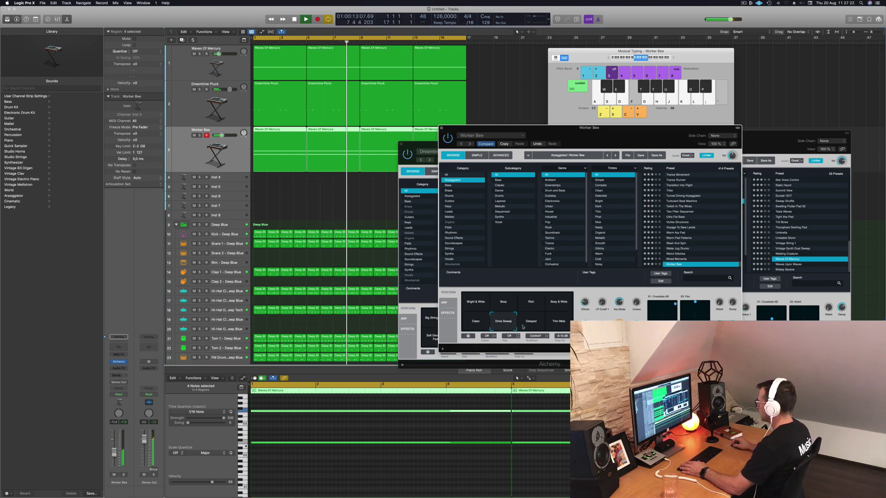
pyautogui.click(528, 323)
pyautogui.click(556, 324)
# Load the Wired Moments preset and audition its snapshots from the song start, including Organic, Wooden, Guitar Like and FM Keys, returning to Bassy
pyautogui.click(688, 258)
pyautogui.press('Return')
pyautogui.press('space')
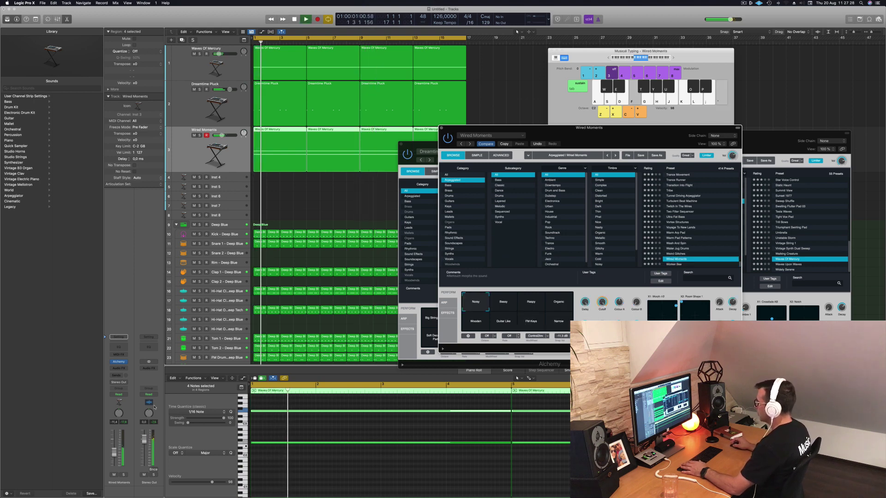
pyautogui.click(506, 308)
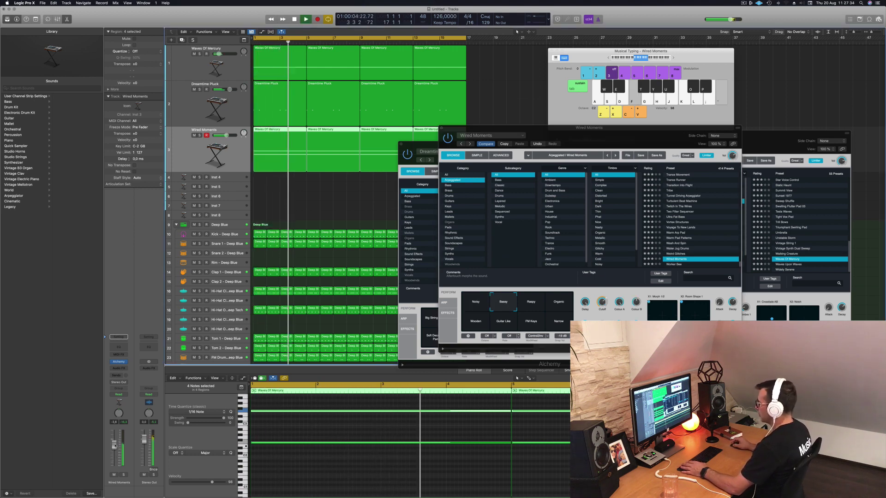
pyautogui.click(531, 302)
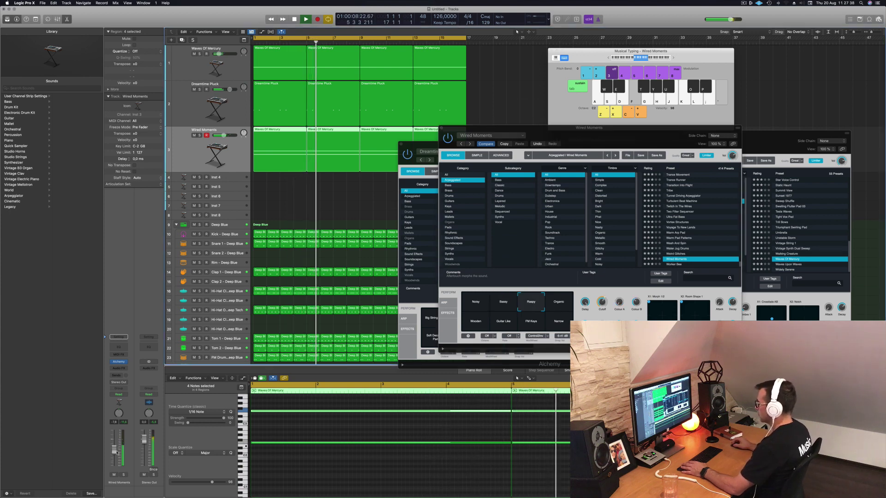
pyautogui.click(558, 304)
pyautogui.click(475, 322)
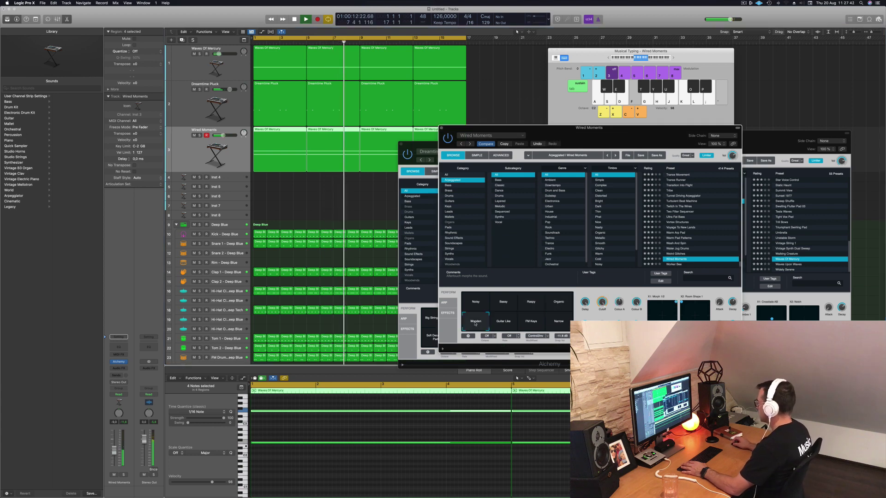
pyautogui.click(503, 324)
pyautogui.click(531, 322)
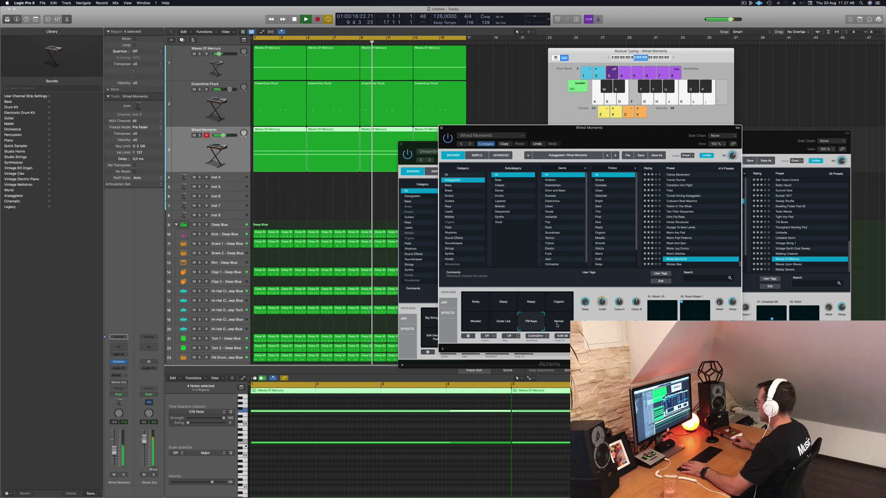
pyautogui.click(505, 307)
pyautogui.press('Return')
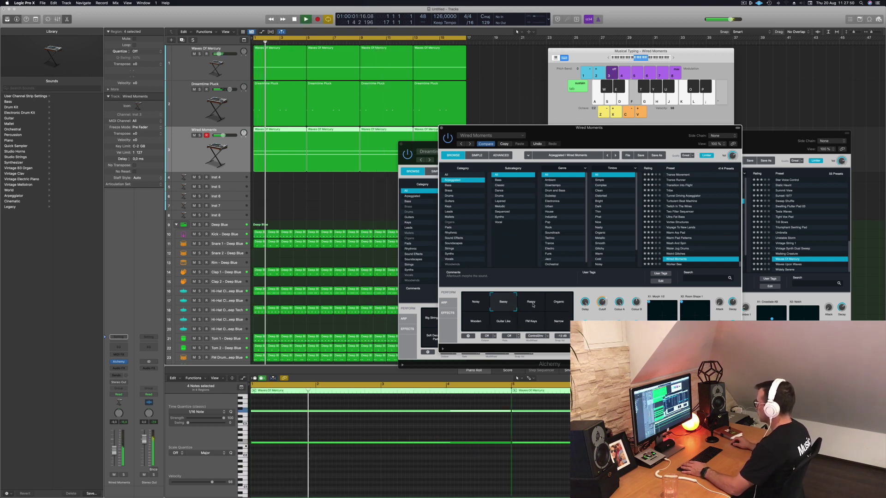
pyautogui.press('Return')
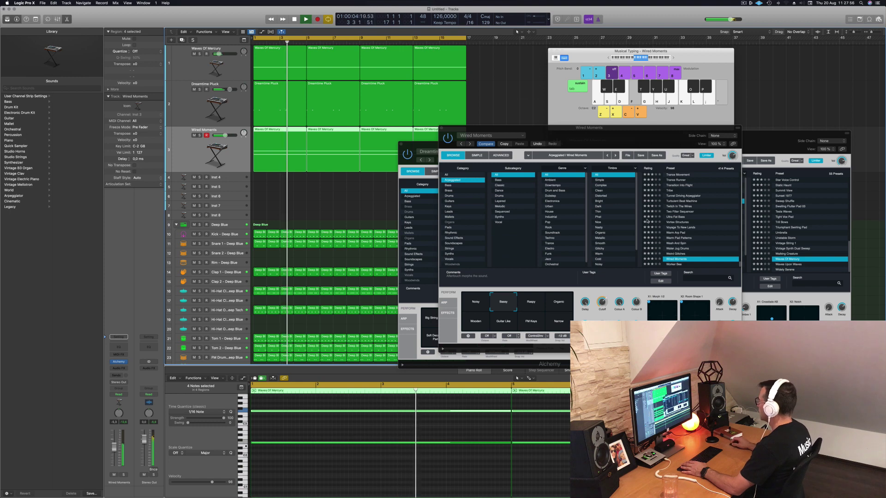
# Copy the Wired Moments settings, and audition the Weird Glitches, Water Jug Drums and Wash And Spin presets against the arrangement
pyautogui.click(488, 146)
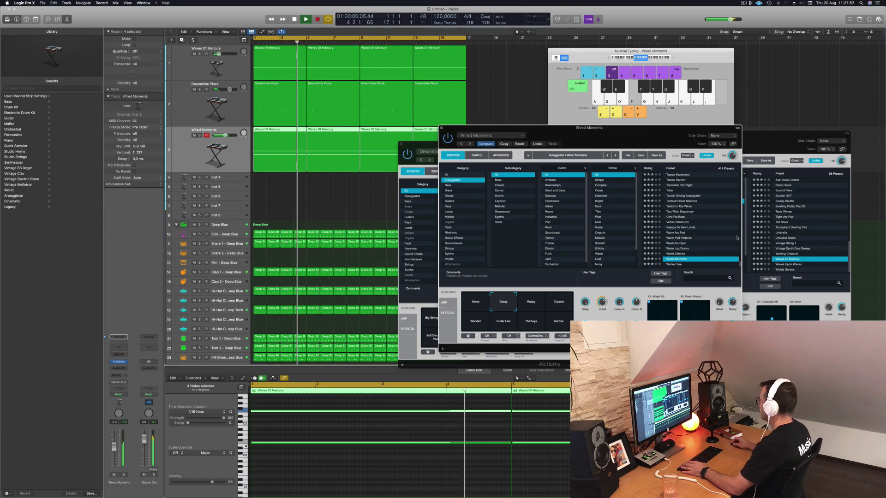
pyautogui.click(677, 254)
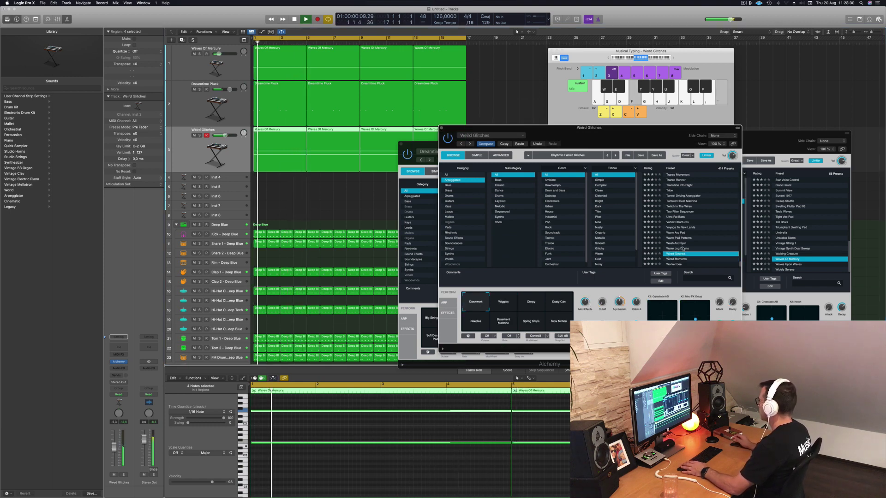
pyautogui.click(682, 248)
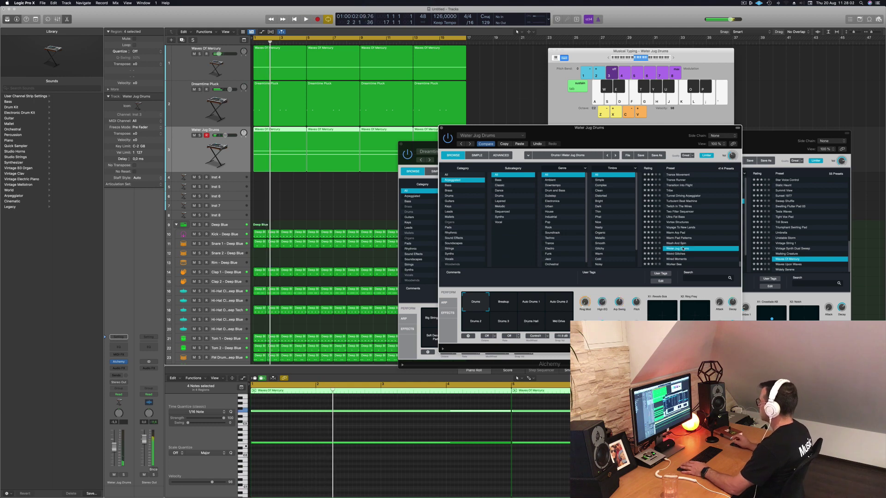
pyautogui.click(682, 244)
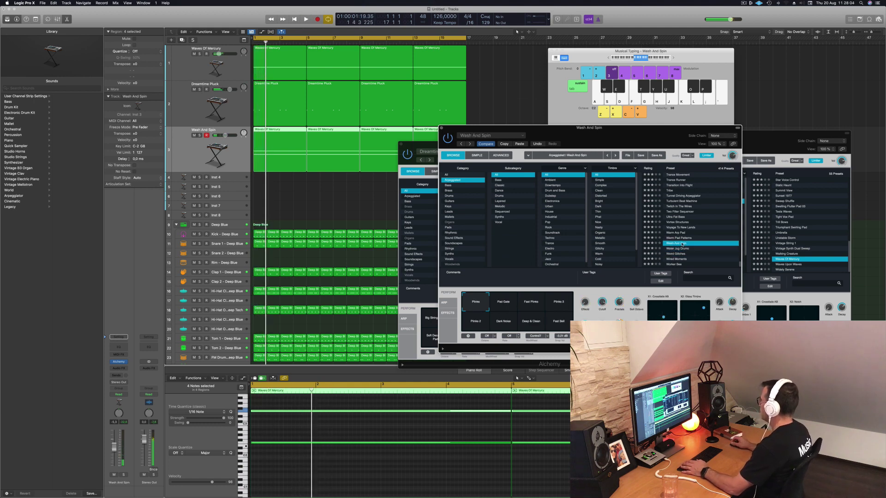
pyautogui.press('space')
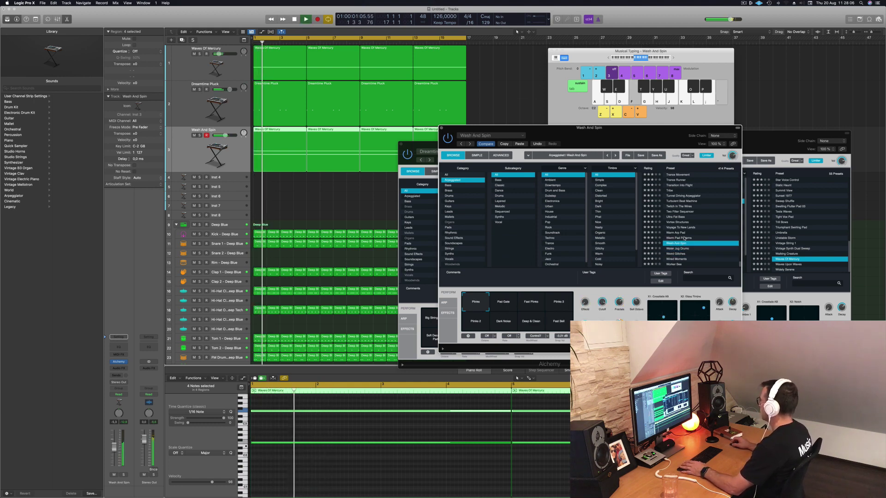
# Audition the Warm Pad Patterns, Warm Arp Pad, Voyage To New Lands and Ultra Fat Bass presets during playback
pyautogui.click(685, 238)
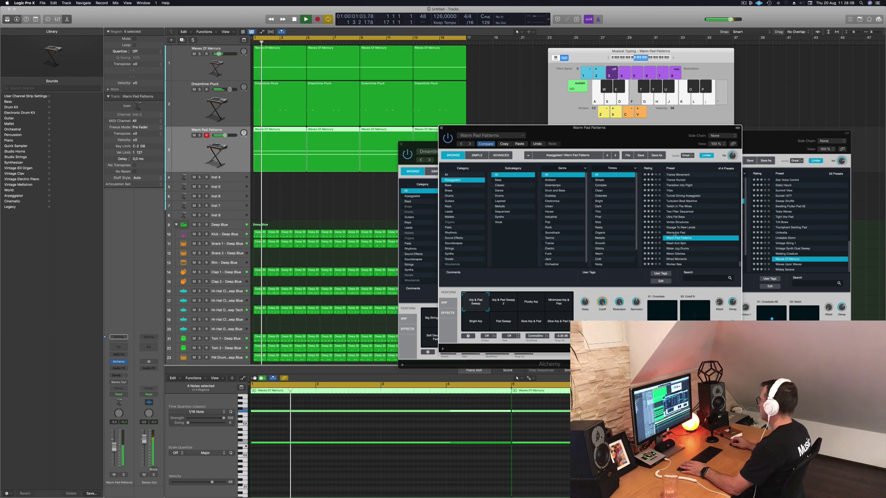
pyautogui.click(676, 233)
pyautogui.click(680, 228)
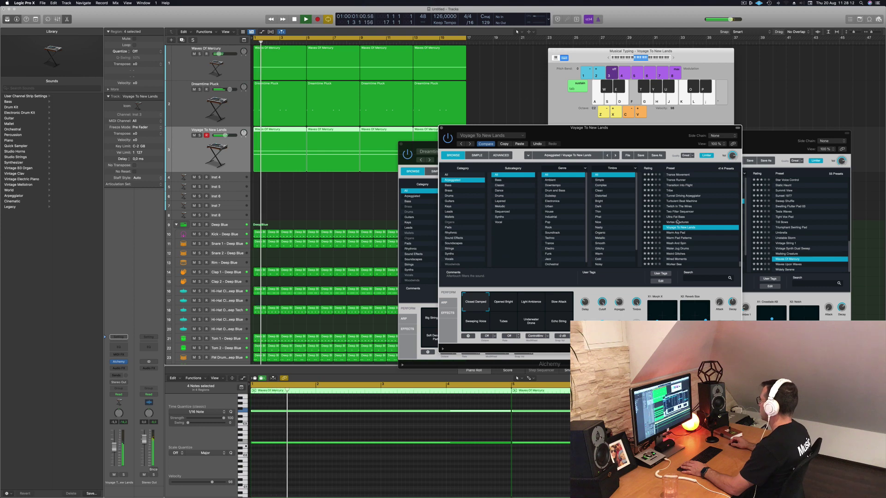
pyautogui.click(677, 218)
pyautogui.scroll(2, 685, 228)
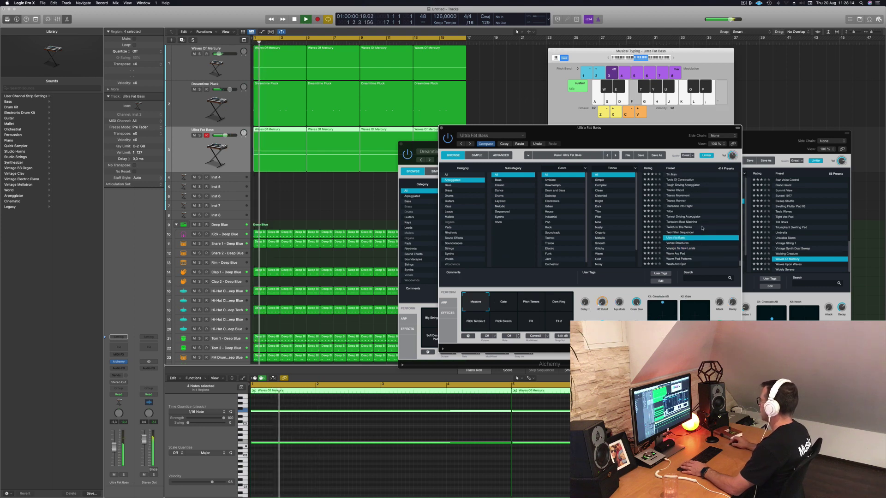
# Audition the Two Filter Sequencer, Turbulent Beat Machine and Tribe presets further up the arpeggiated list
pyautogui.click(685, 232)
pyautogui.press('space')
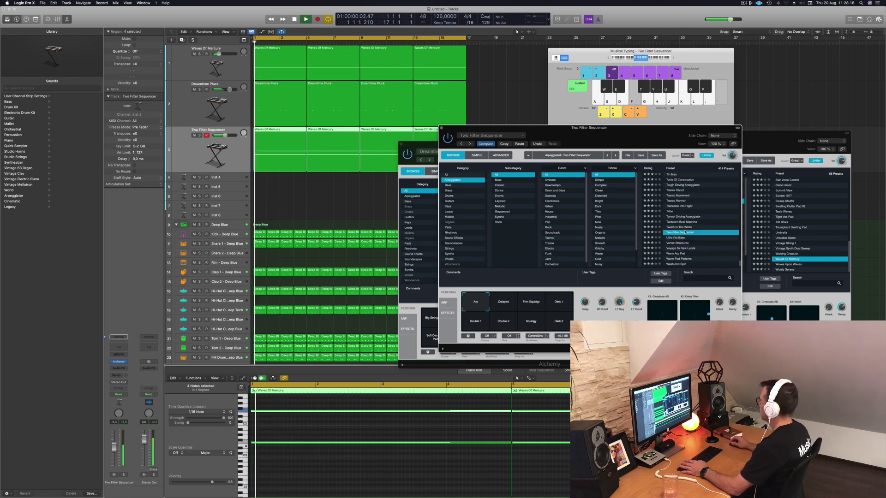
pyautogui.click(683, 222)
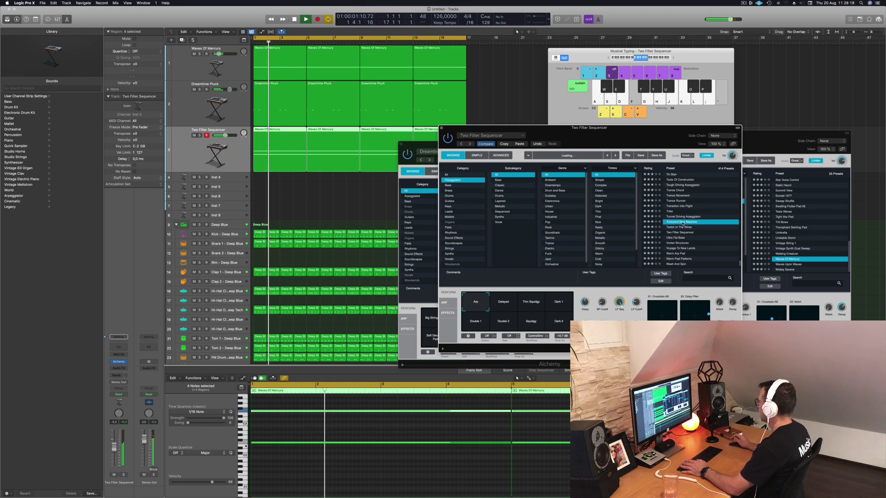
pyautogui.scroll(2, 694, 224)
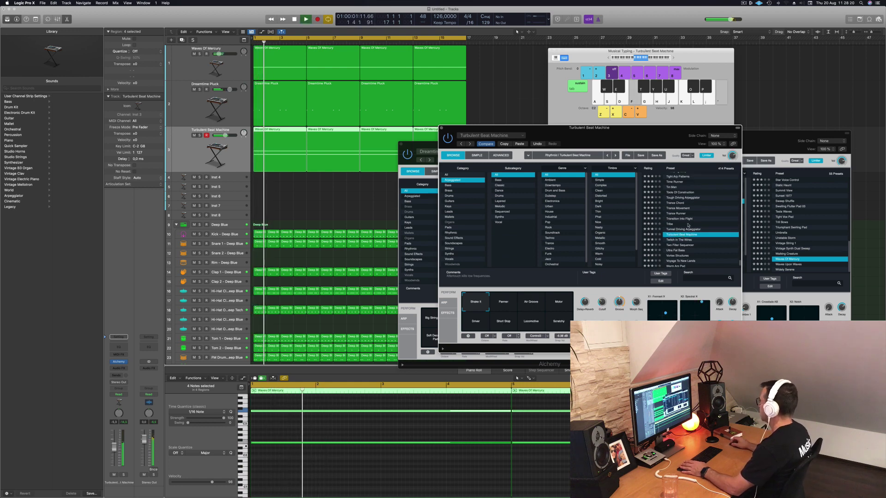
pyautogui.click(670, 224)
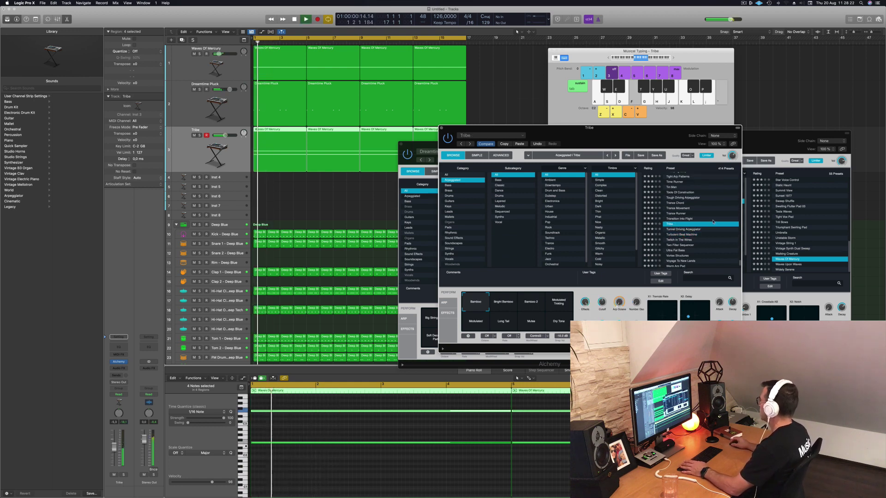
# Audition the Trance Chord, Tools Of Construction and Tin Man presets on the third track
pyautogui.scroll(1, 712, 222)
pyautogui.click(681, 208)
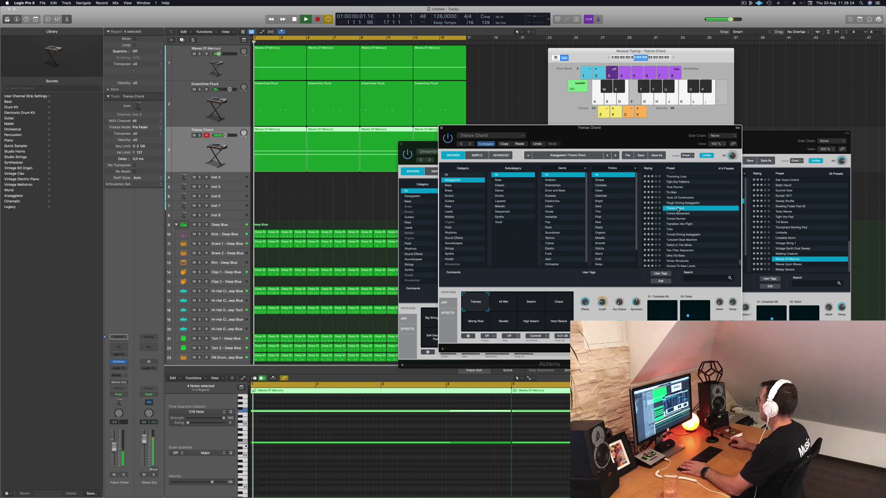
pyautogui.scroll(2, 707, 216)
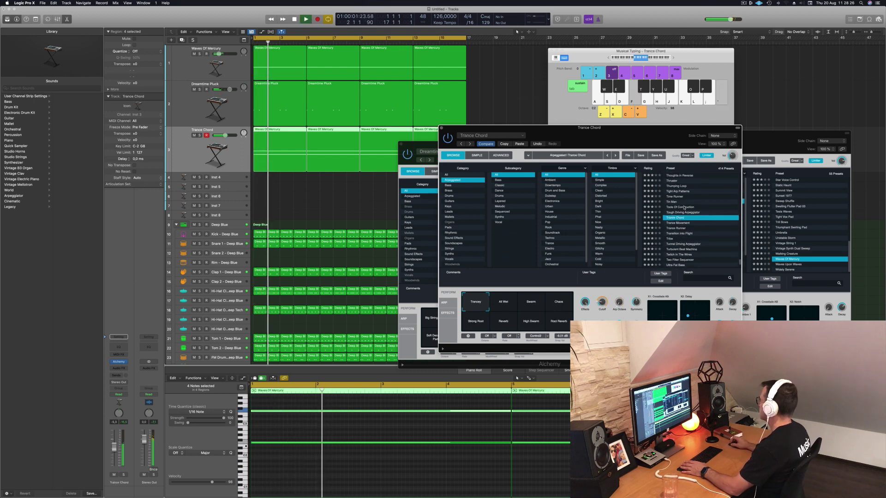
pyautogui.click(692, 207)
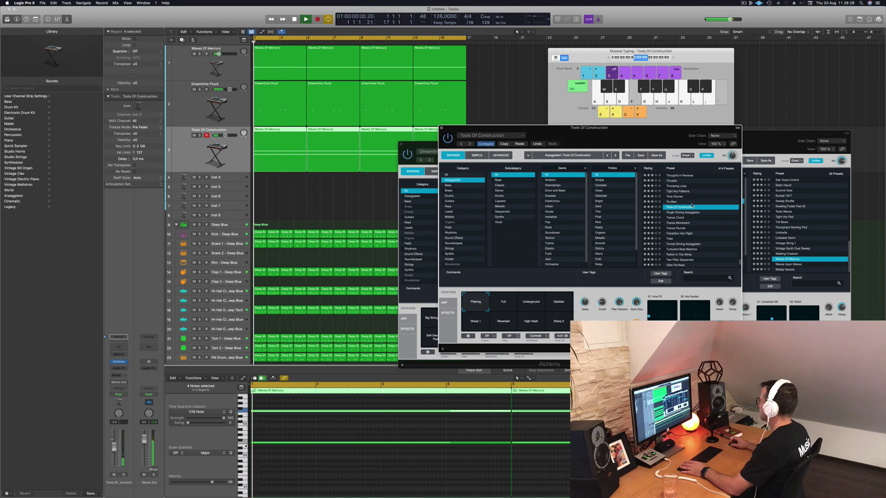
pyautogui.click(672, 202)
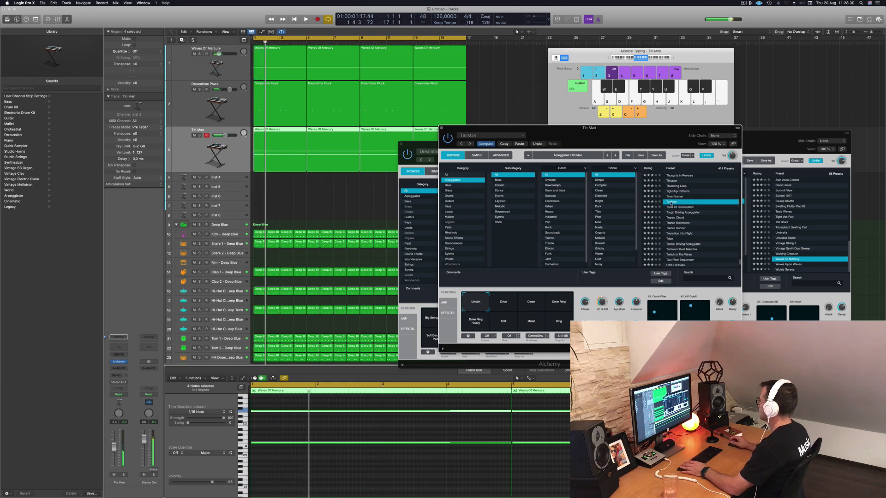
# Try the Time Runner preset, paste the copied Wired Moments settings back into Alchemy, and play the arrangement
pyautogui.click(675, 197)
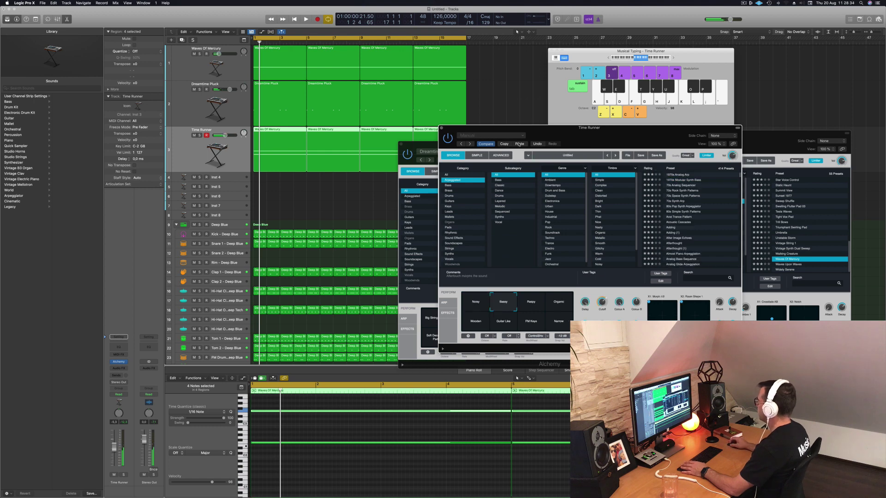
pyautogui.moveTo(598, 135); pyautogui.dragTo(576, 127)
pyautogui.press('space')
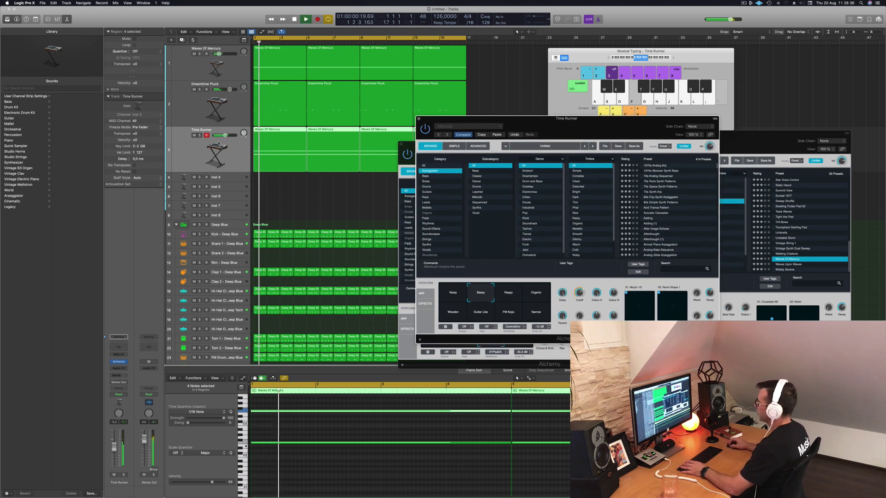
# Lower the volume of the third track's arpeggiated part during playback and fine-tune its level
pyautogui.moveTo(114, 448); pyautogui.dragTo(116, 458)
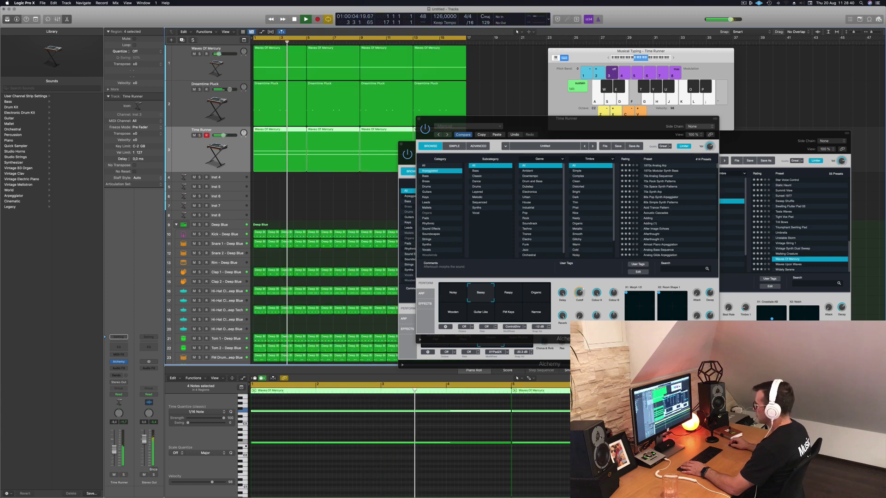
pyautogui.click(588, 287)
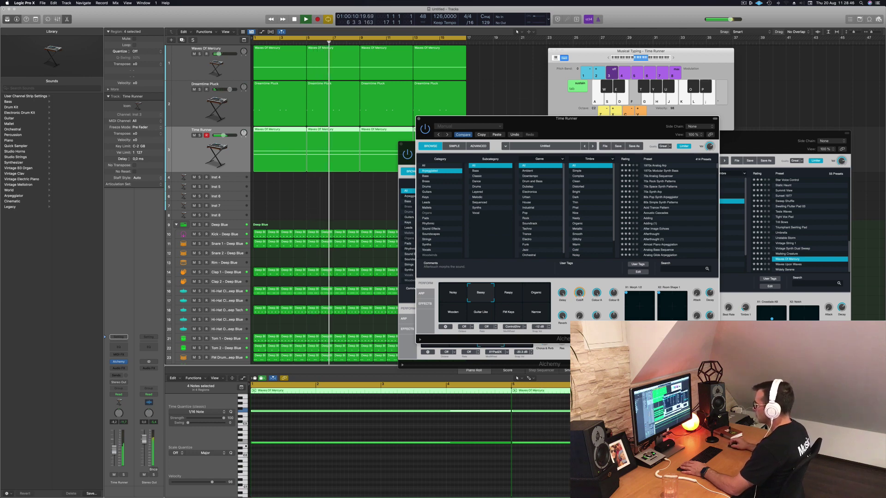
pyautogui.moveTo(114, 451); pyautogui.dragTo(114, 449)
# Rearrange the overlapping Alchemy windows so the Dreamtime Pluck instrument and the arpeggio's snapshots are both accessible
pyautogui.moveTo(591, 123); pyautogui.dragTo(744, 165)
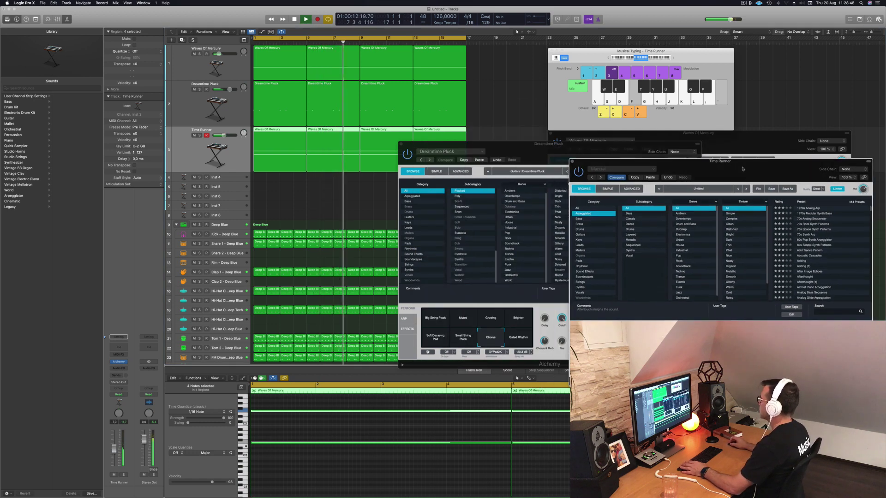
pyautogui.moveTo(415, 140); pyautogui.dragTo(391, 189)
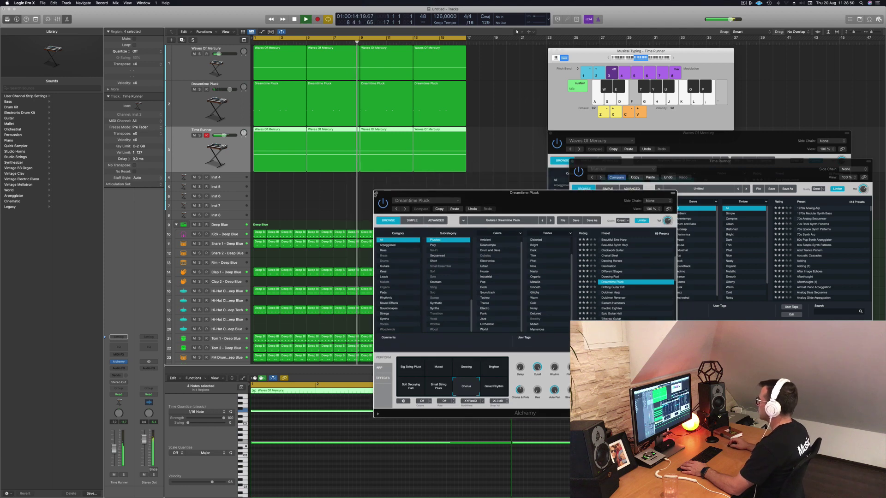
pyautogui.moveTo(560, 205); pyautogui.dragTo(432, 162)
pyautogui.moveTo(731, 164); pyautogui.dragTo(571, 125)
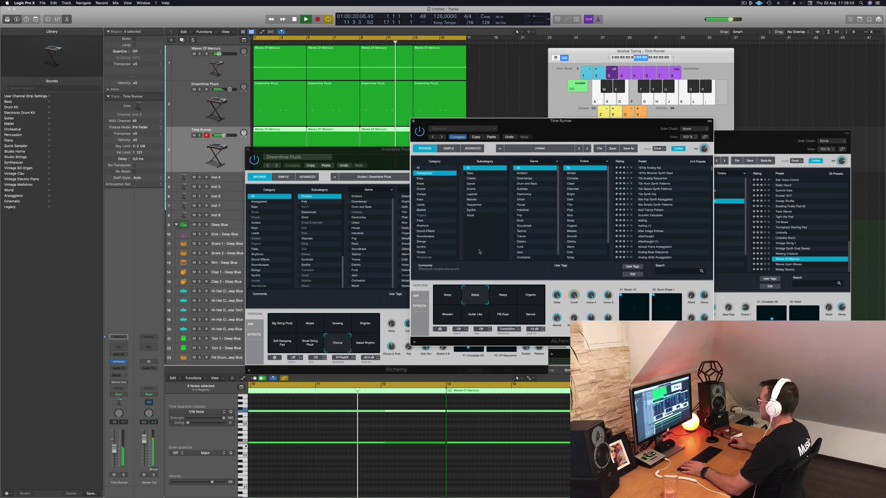
# Try the arpeggio's Raspy snapshot with a lower cutoff, and audition the Organic and Narrow snapshots
pyautogui.click(501, 296)
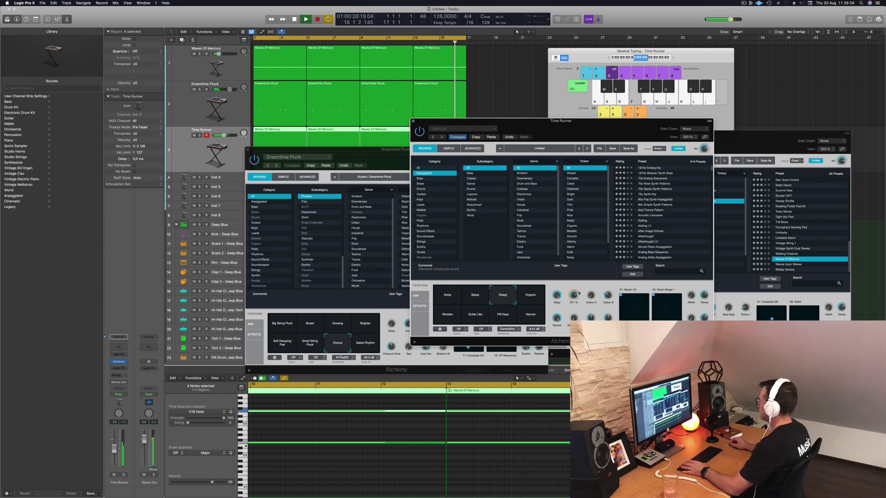
pyautogui.moveTo(579, 297); pyautogui.dragTo(577, 305)
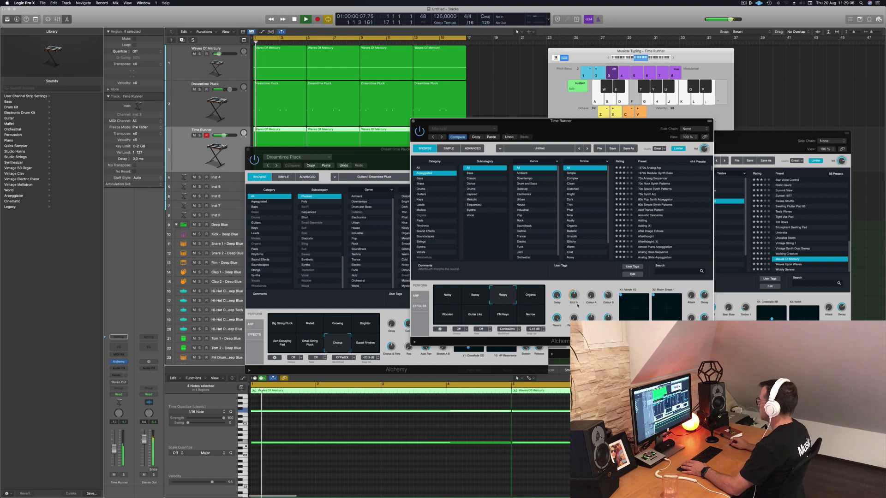
pyautogui.click(539, 298)
pyautogui.click(537, 315)
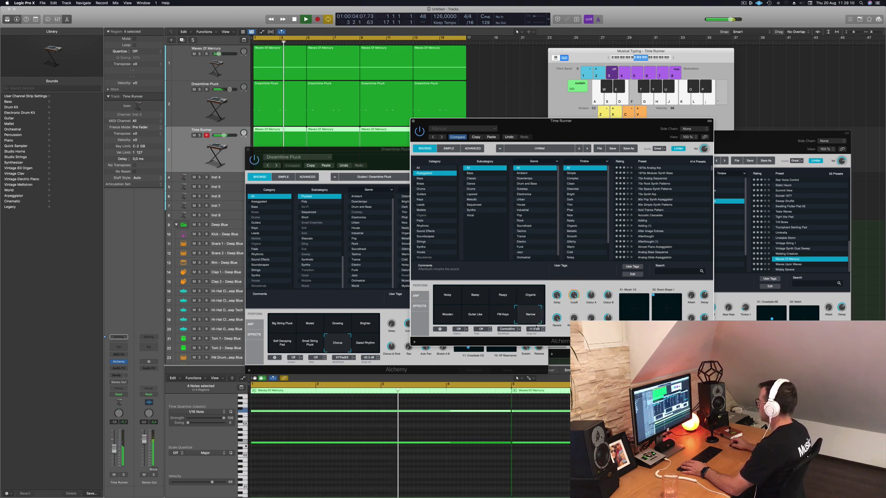
# Compare the FM Keys, Wooden and Bassy snapshots, and settle on Raspy for the arpeggio
pyautogui.click(509, 320)
pyautogui.moveTo(511, 329); pyautogui.dragTo(459, 331)
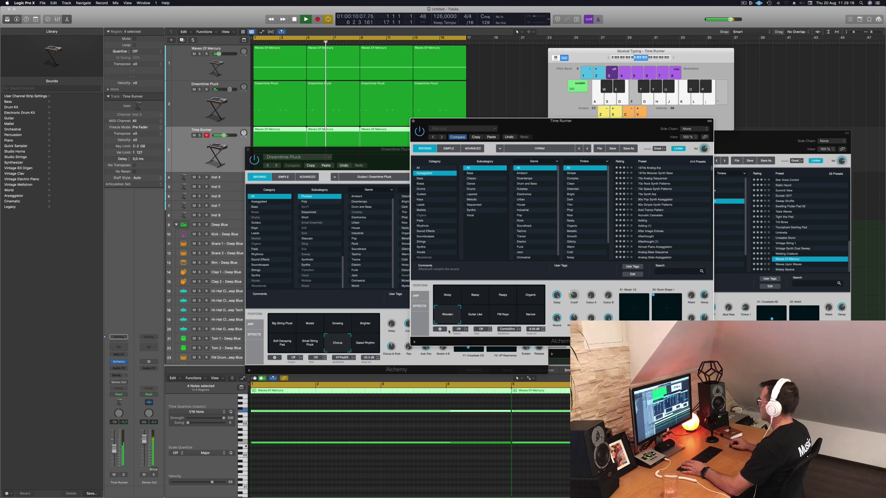
pyautogui.moveTo(449, 332); pyautogui.dragTo(486, 299)
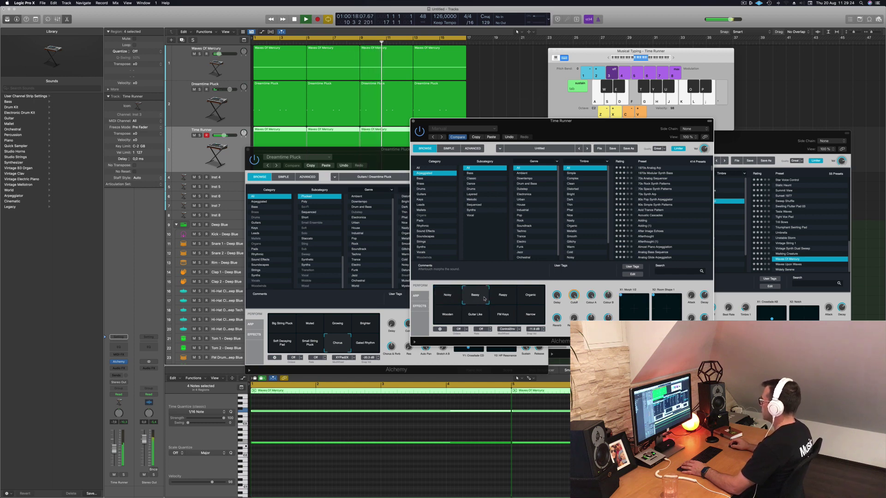
pyautogui.click(501, 295)
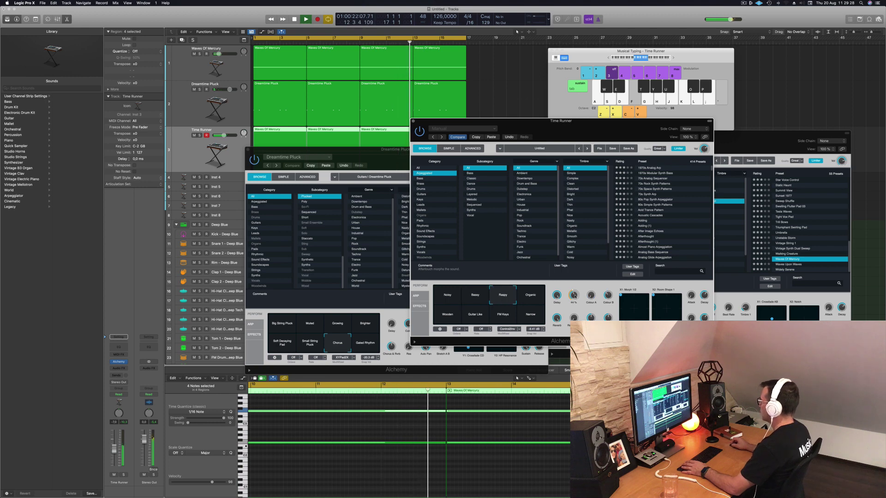
# Close the arpeggio, Dreamtime Pluck and Waves Of Mercury Alchemy windows and stop playback
pyautogui.click(414, 122)
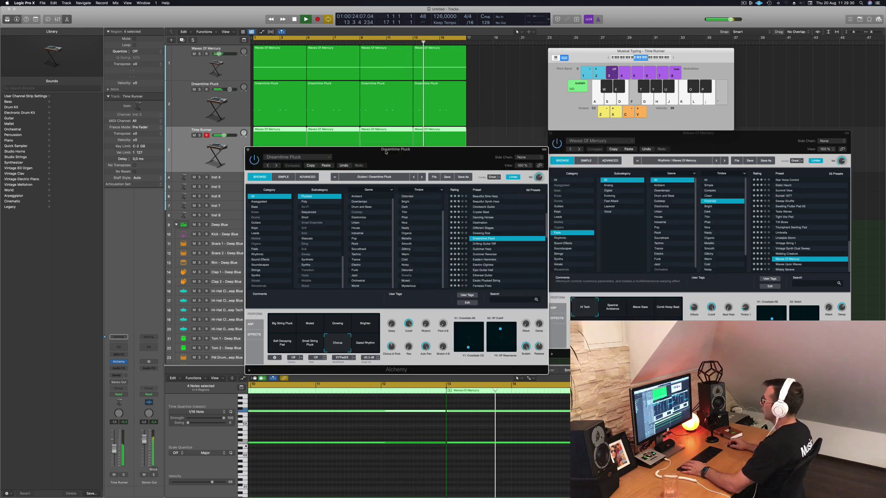
pyautogui.moveTo(367, 153); pyautogui.dragTo(391, 154)
pyautogui.click(272, 150)
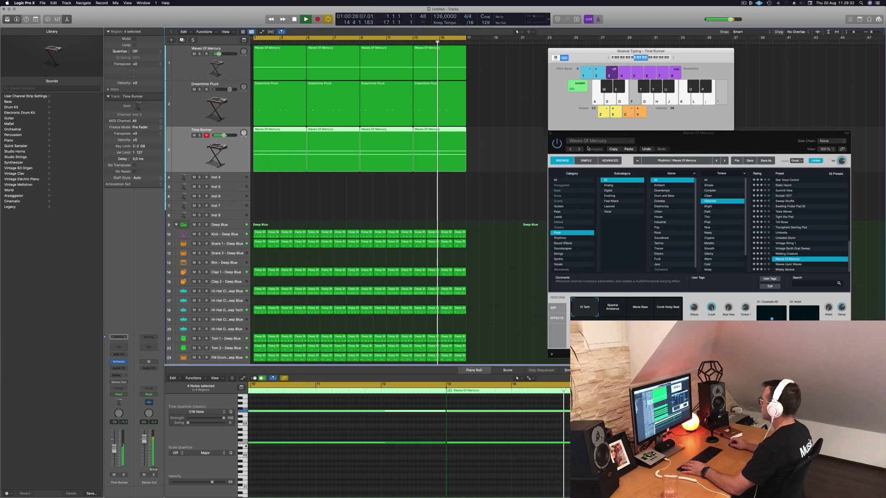
pyautogui.moveTo(660, 142); pyautogui.dragTo(643, 148)
pyautogui.press('space')
pyautogui.press('super+w')
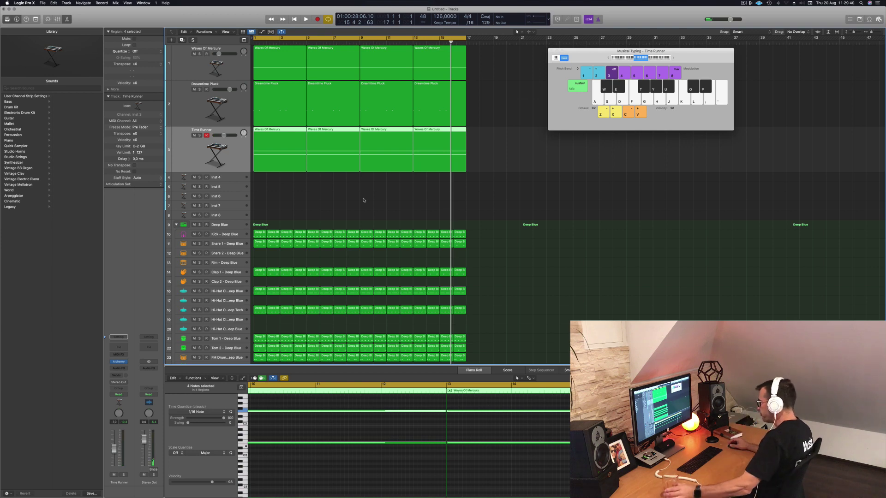
# Play the arrangement from the start, deselect the arpeggio regions, and select the first Waves Of Mercury region on the first track
pyautogui.press('space')
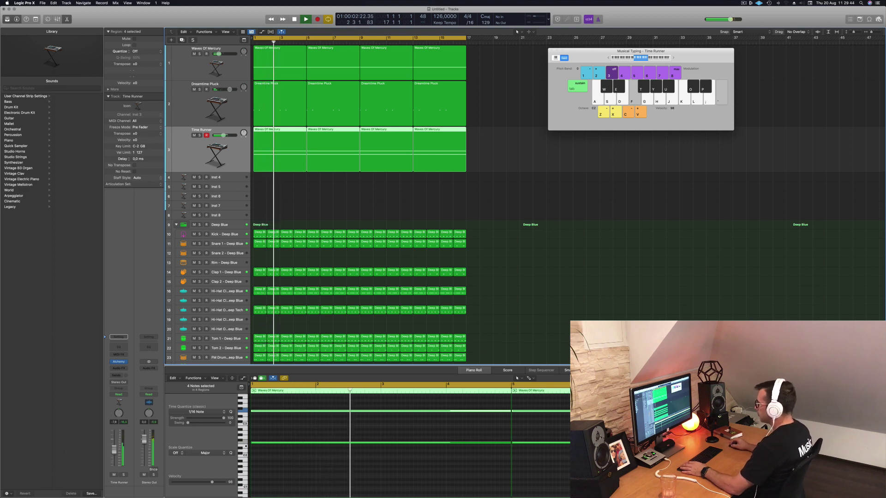
pyautogui.click(364, 173)
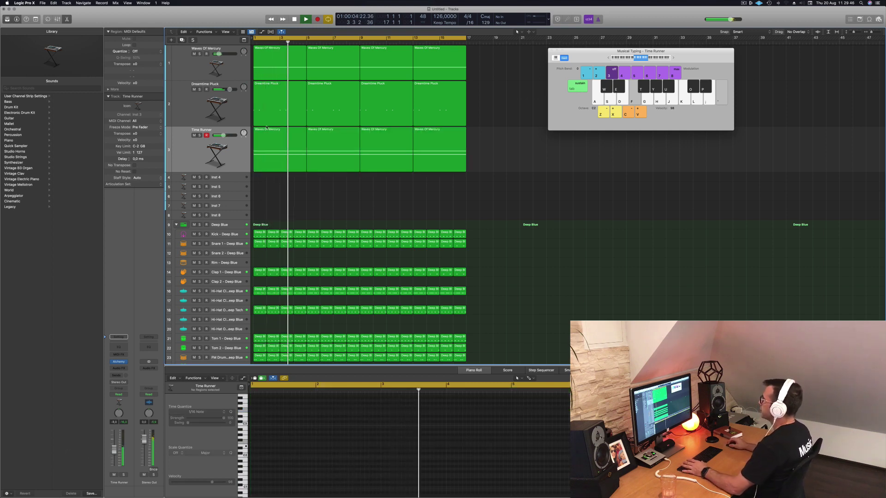
pyautogui.click(272, 68)
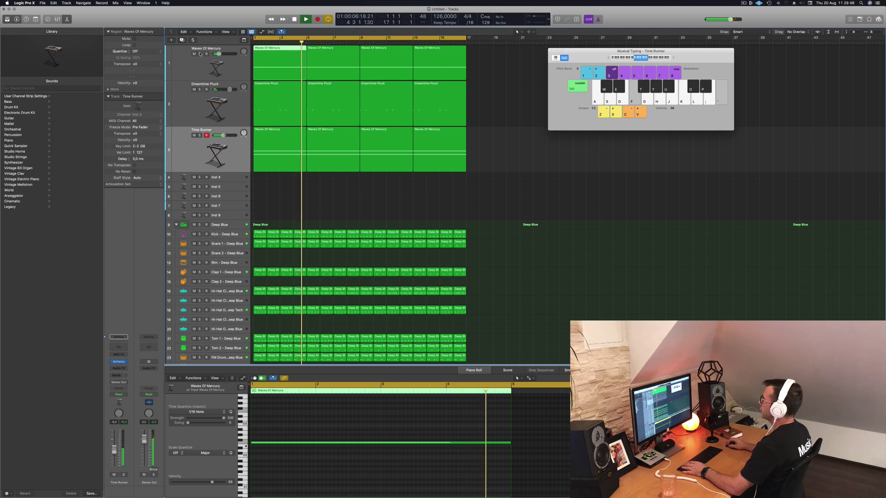
# Stop playback, select the Inst 4 track, and load the Perfect Pad 01 pad preset in its Alchemy instrument
pyautogui.click(281, 140)
pyautogui.moveTo(281, 140); pyautogui.dragTo(286, 170)
pyautogui.click(234, 169)
pyautogui.press('Return')
pyautogui.click(234, 178)
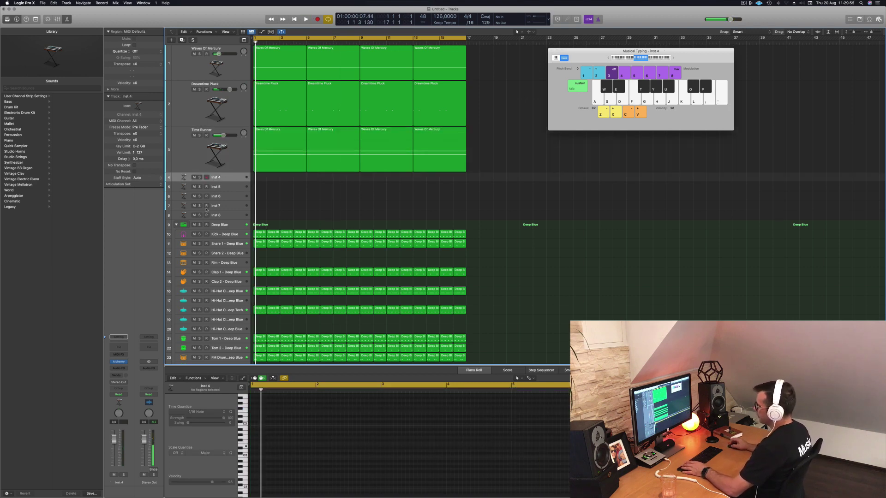
pyautogui.click(119, 363)
pyautogui.moveTo(471, 89); pyautogui.dragTo(483, 94)
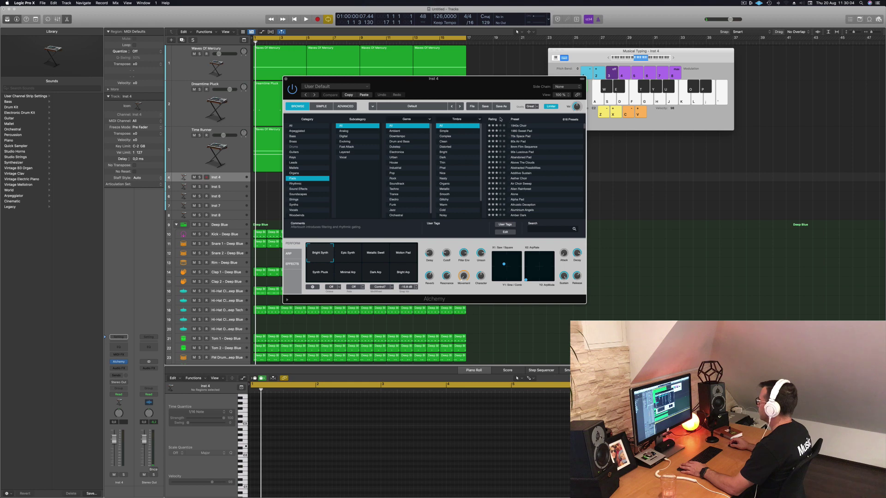
pyautogui.click(524, 132)
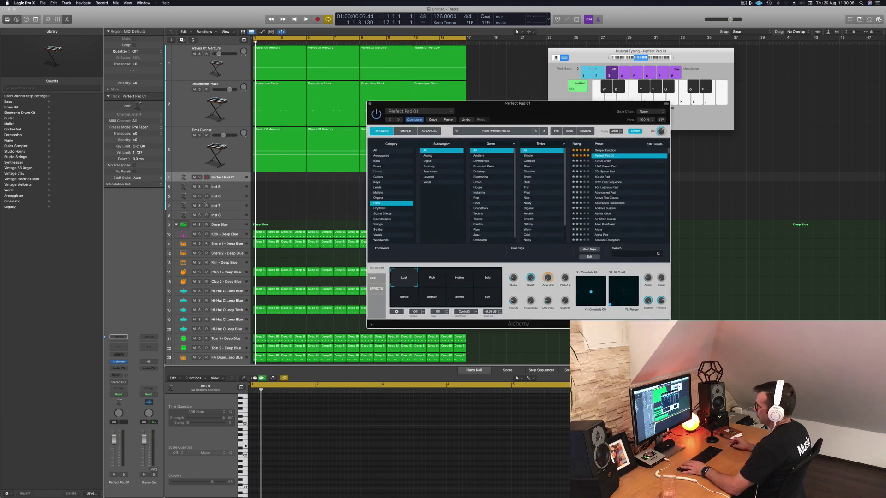
# Add a send on the pad track to the Bus 4 Large Room reverb and start playback
pyautogui.click(118, 377)
pyautogui.moveTo(118, 384)
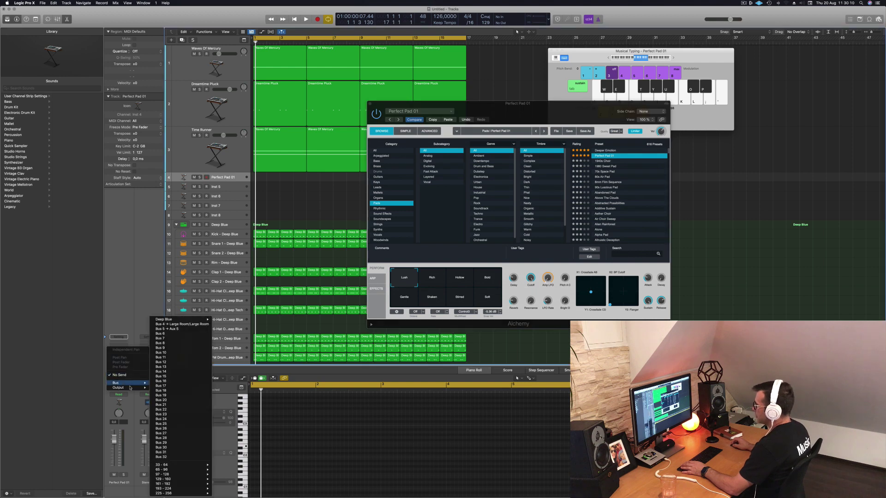
pyautogui.click(167, 326)
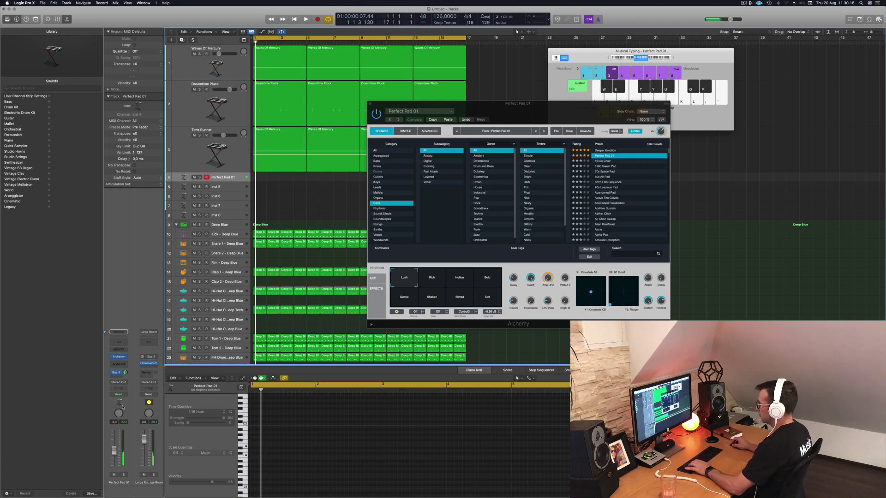
pyautogui.press('space')
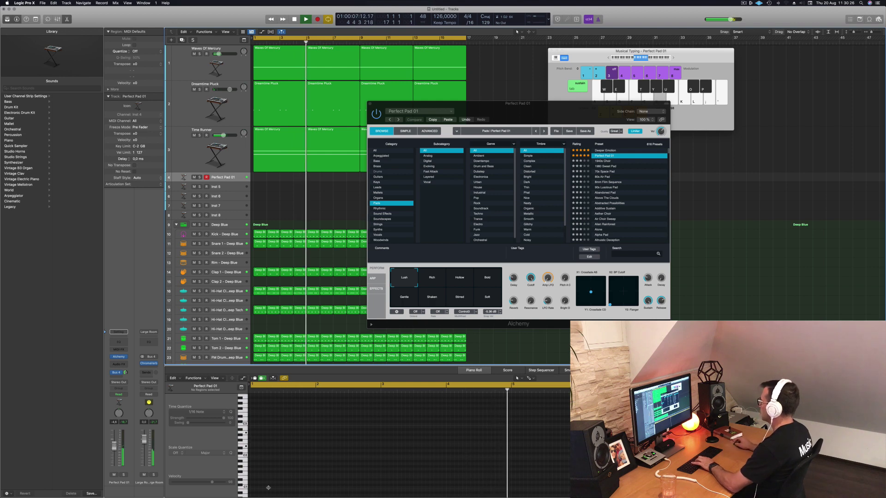
# Try the Deeper Emotion preset, auditioning its Vocal and Triplet Gate snapshots, and return to Perfect Pad 01
pyautogui.click(608, 151)
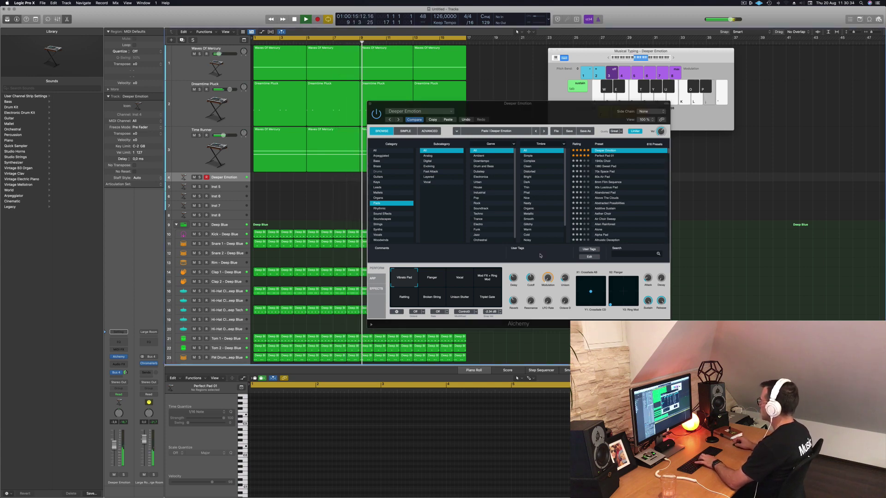
pyautogui.click(672, 58)
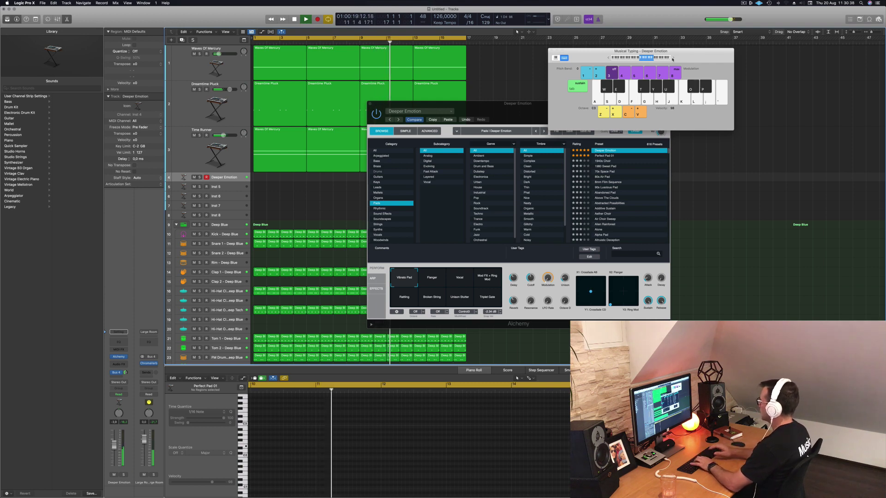
pyautogui.click(456, 280)
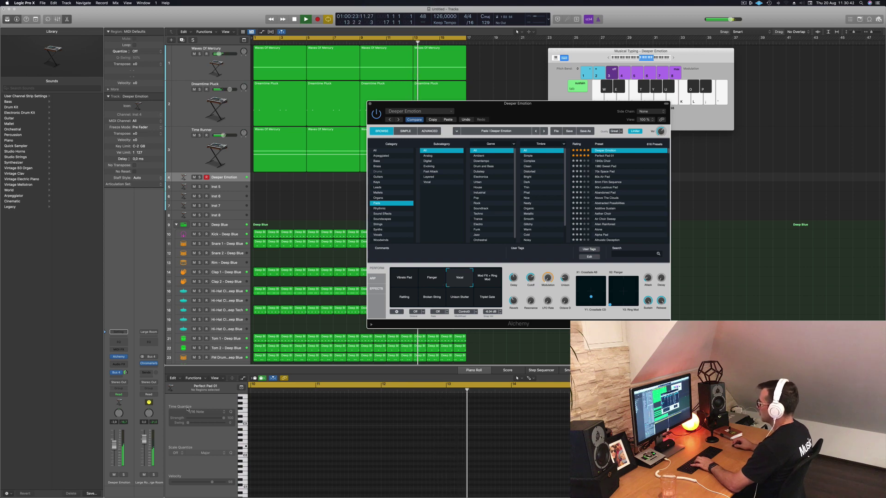
pyautogui.click(115, 453)
pyautogui.click(486, 300)
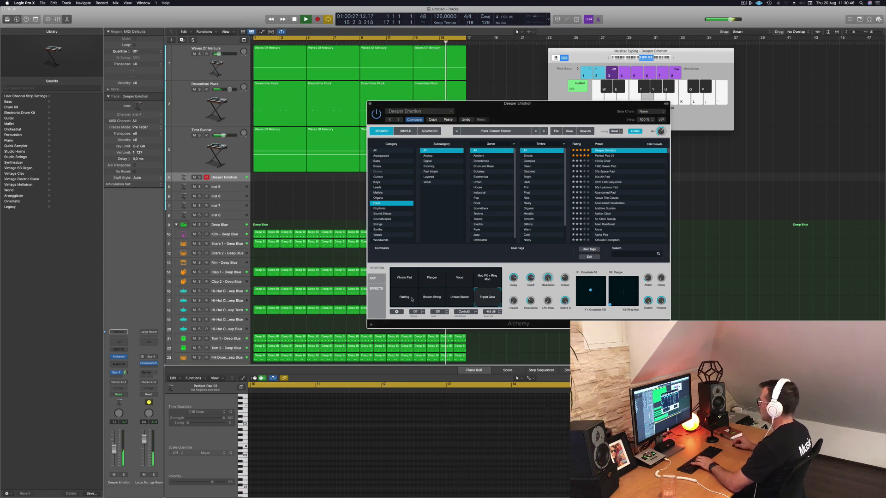
pyautogui.click(402, 300)
pyautogui.click(606, 156)
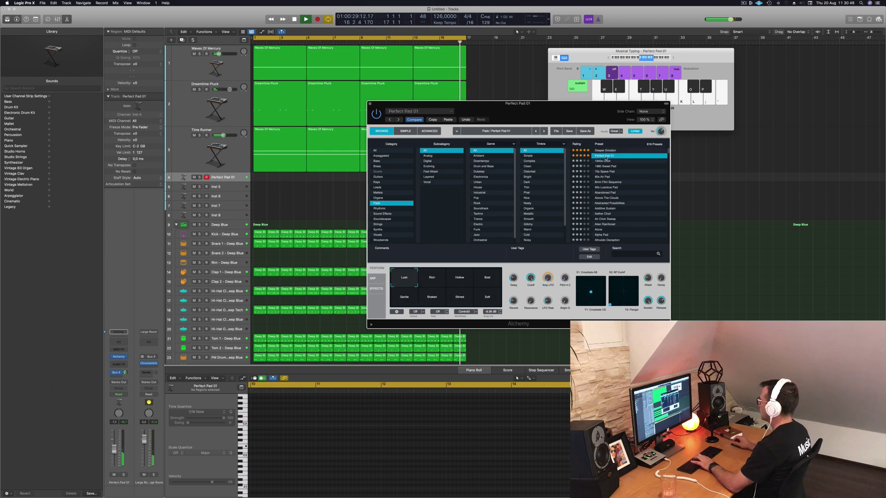
# Play from the start, move the Alchemy window off the regions, and raise the pad's volume to about -4.3 dB
pyautogui.press('Return')
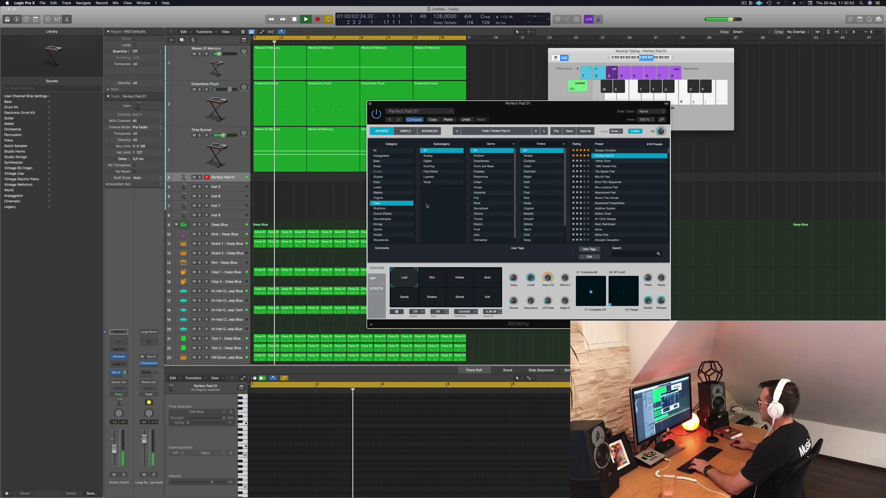
pyautogui.moveTo(558, 105); pyautogui.dragTo(664, 102)
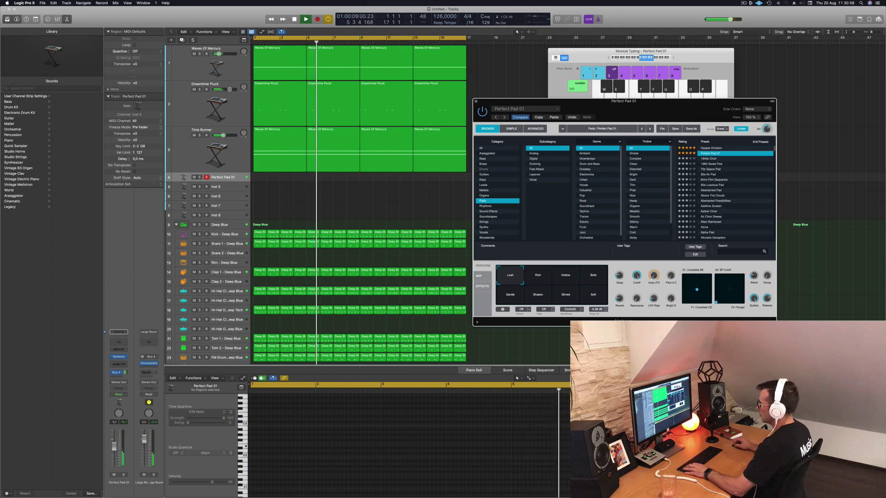
pyautogui.moveTo(114, 450); pyautogui.dragTo(114, 446)
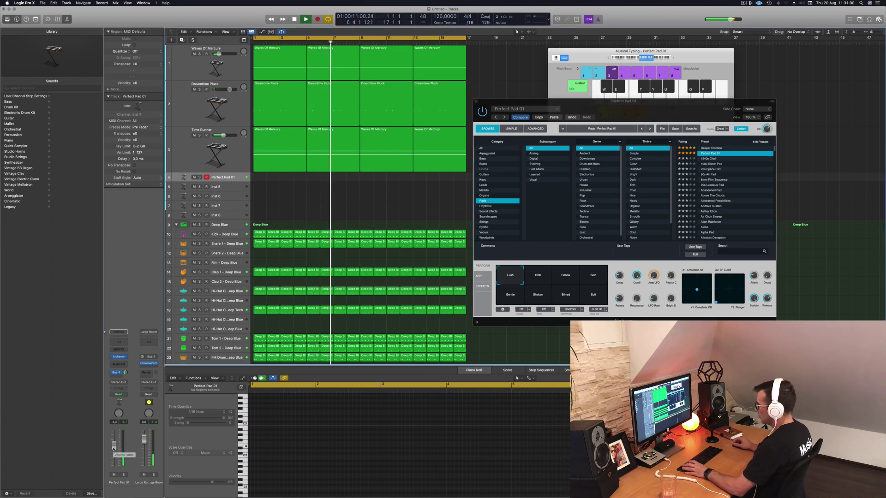
# Record a steadily repeated single C note on the Perfect Pad 01 track and stop recording
pyautogui.press('r')
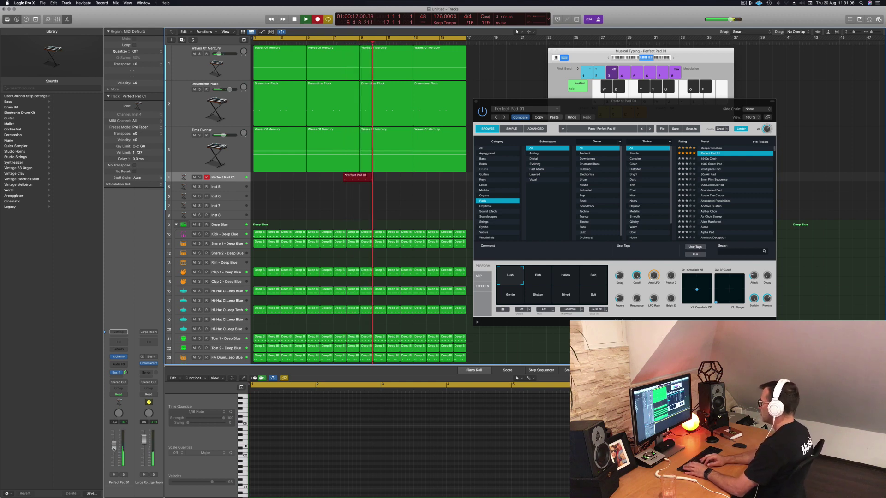
pyautogui.press('a')
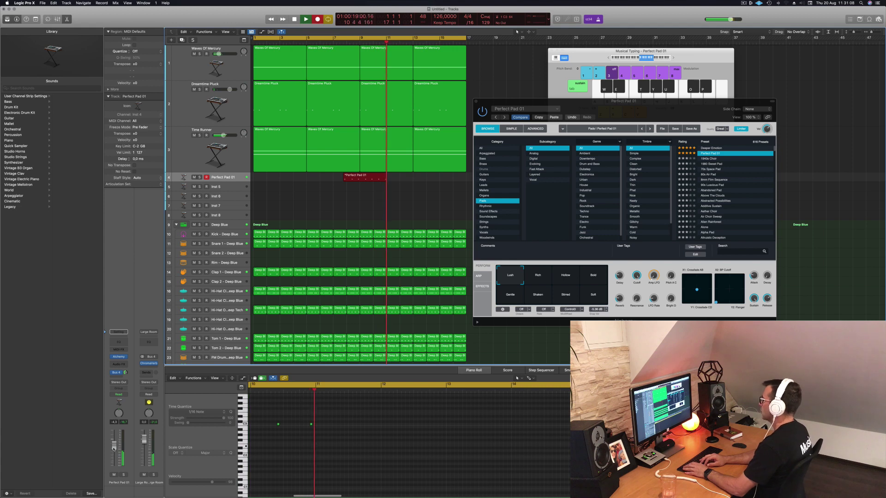
pyautogui.press('a')
pyautogui.press('a')
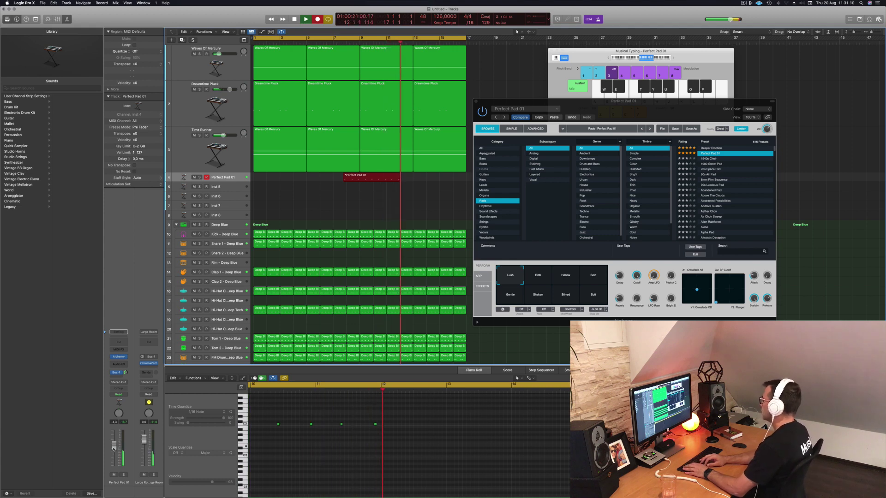
pyautogui.press('a')
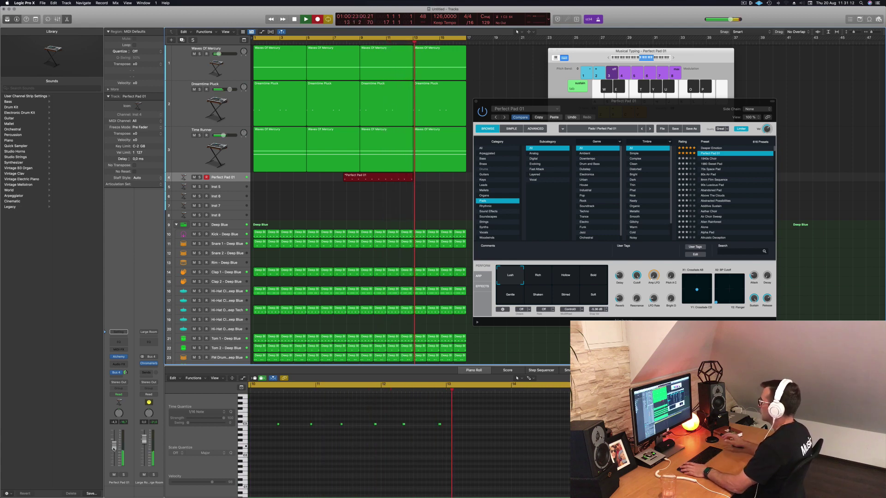
pyautogui.press('space')
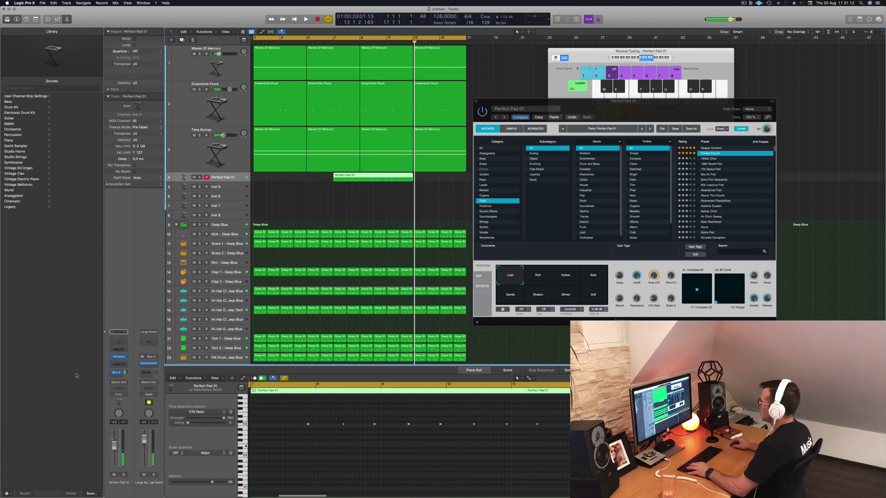
# Trim the recorded pad region to four bars and move it to the start of the arrangement
pyautogui.click(360, 177)
pyautogui.press('Delete')
pyautogui.moveTo(383, 176); pyautogui.dragTo(276, 177)
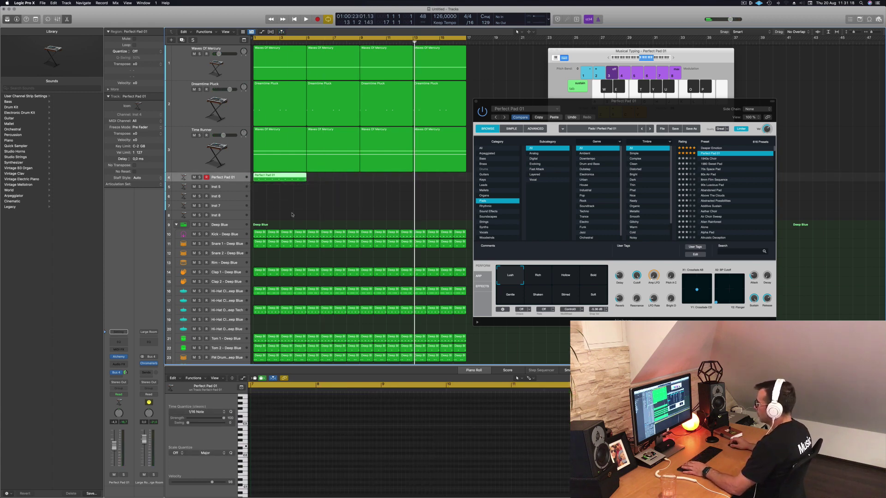
pyautogui.press('e')
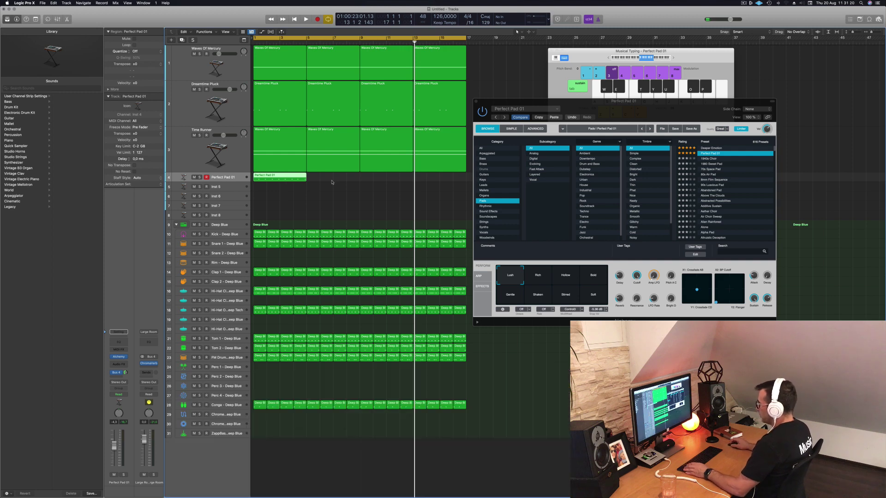
pyautogui.press('e')
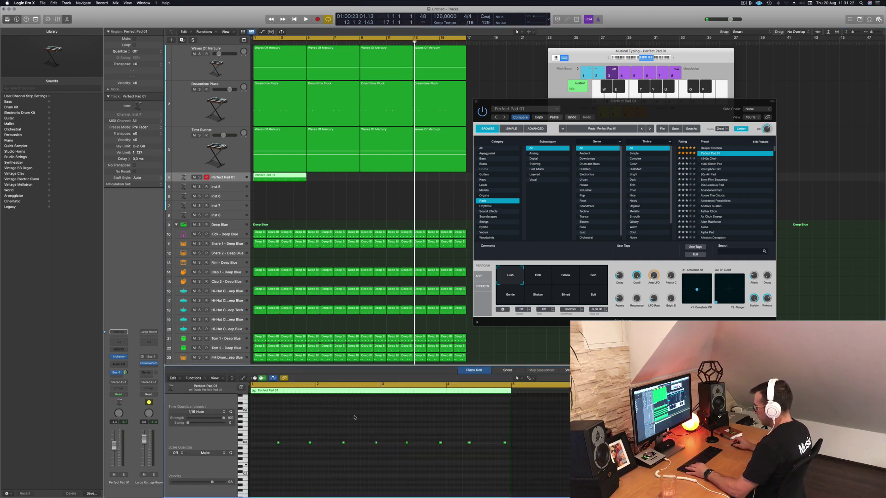
# Quantize the pad region's notes to 1/16 and shift the seventh note later so the notes are evenly spaced
pyautogui.press('space')
pyautogui.press('super+Right')
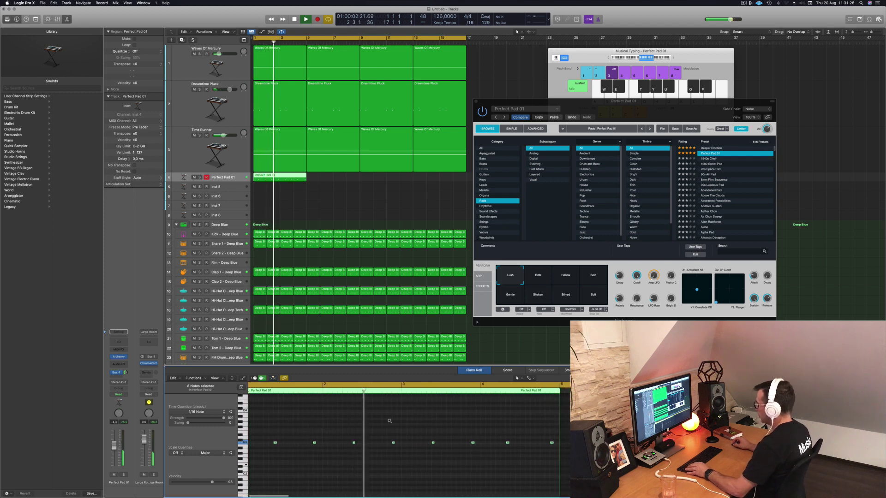
pyautogui.press('super+Left')
pyautogui.press('super+Left')
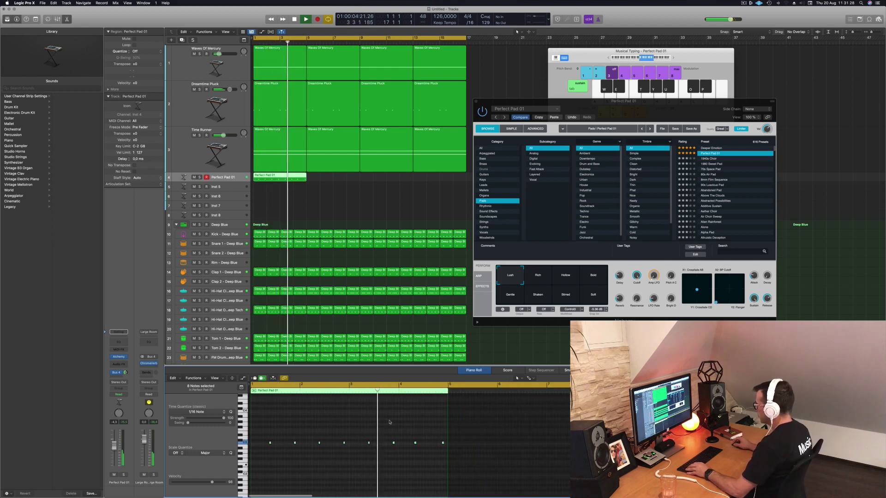
pyautogui.press('super+Right')
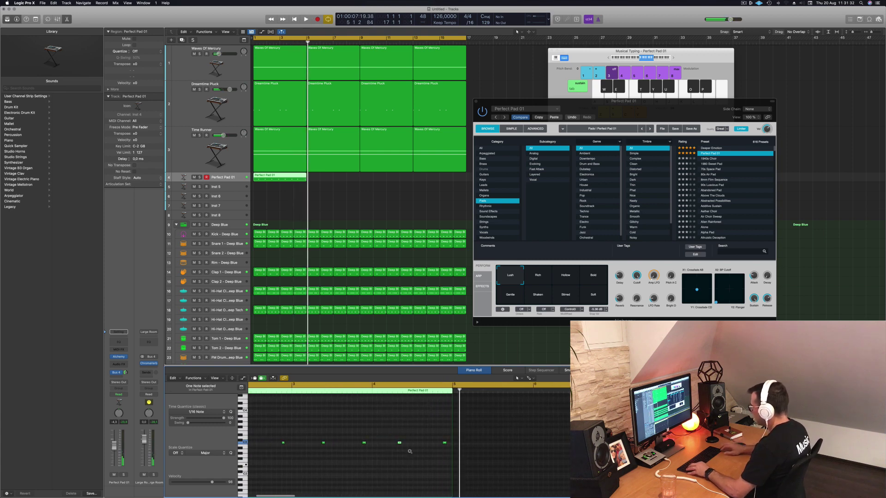
pyautogui.press('Return')
pyautogui.press('space')
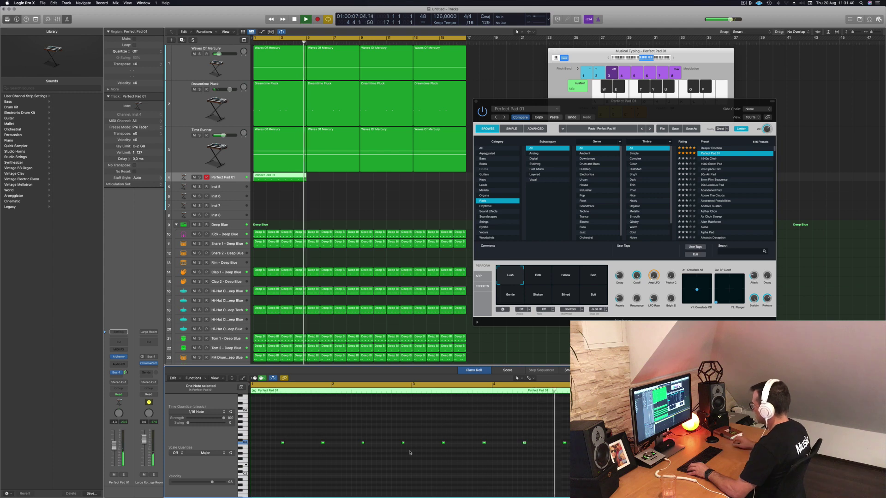
# Copy the four-bar pad region along its track to match the other parts' length, and audition the pad in solo
pyautogui.moveTo(276, 177); pyautogui.dragTo(444, 177)
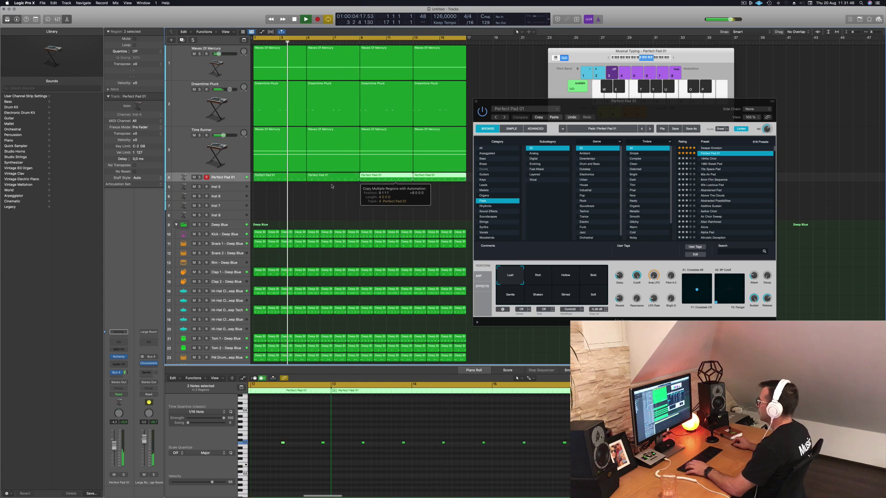
pyautogui.press('Return')
pyautogui.click(124, 475)
pyautogui.click(123, 475)
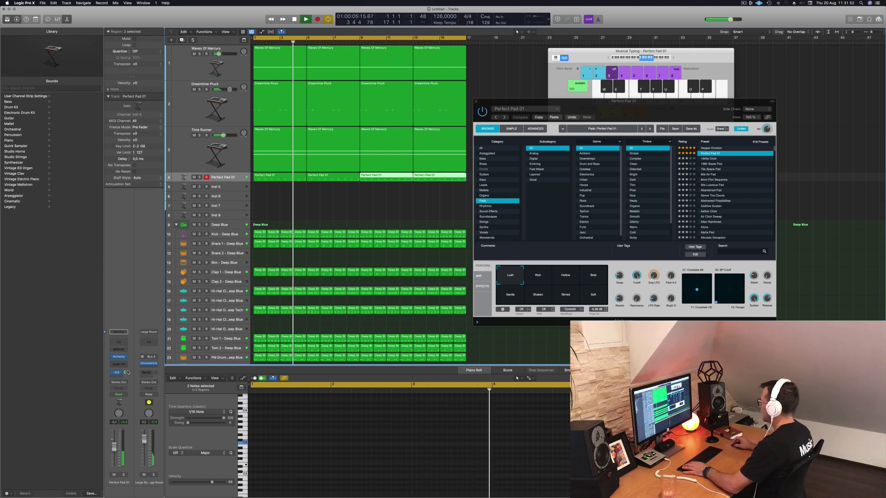
pyautogui.press('space')
# Audition the pad's Rich, Hollow, Bold and Gentle snapshots, return to Lush, and replay from the start
pyautogui.click(543, 278)
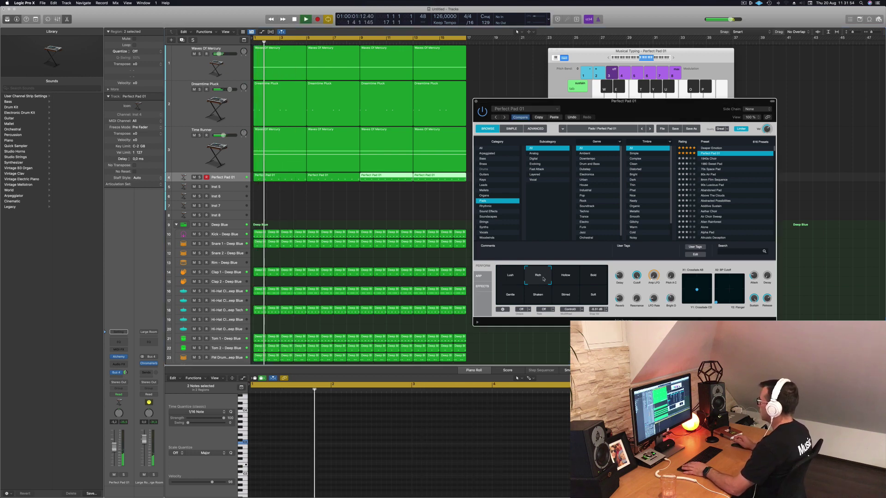
pyautogui.moveTo(600, 101); pyautogui.dragTo(538, 99)
pyautogui.click(502, 275)
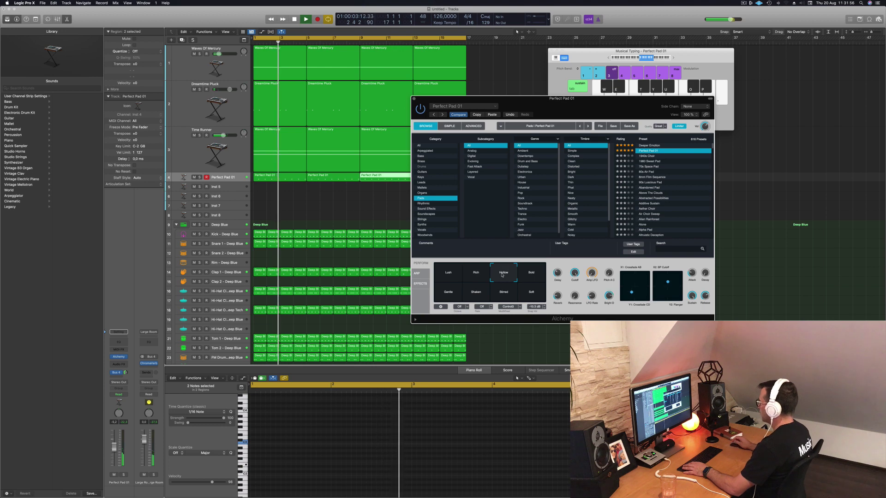
pyautogui.click(530, 275)
pyautogui.click(455, 296)
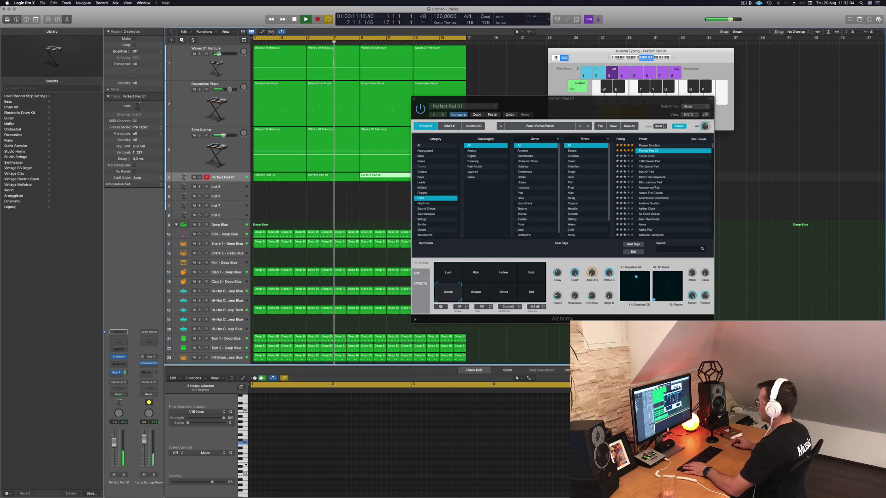
pyautogui.click(447, 273)
pyautogui.press('Return')
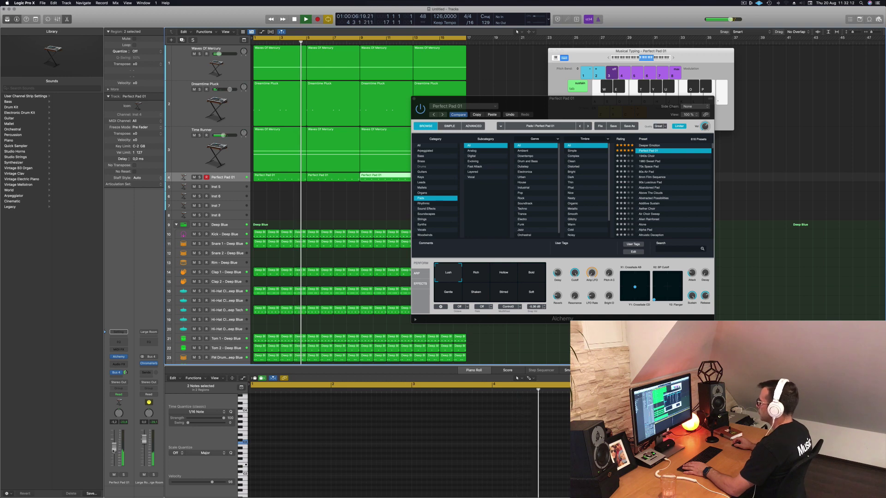
# Close the Perfect Pad 01 Alchemy window and select the empty Inst 5 track
pyautogui.moveTo(436, 98); pyautogui.dragTo(302, 120)
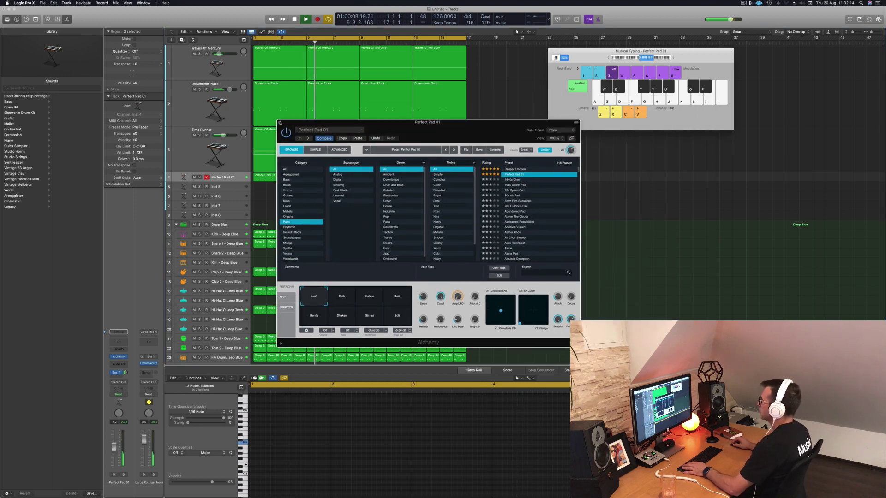
pyautogui.press('super+w')
pyautogui.click(233, 187)
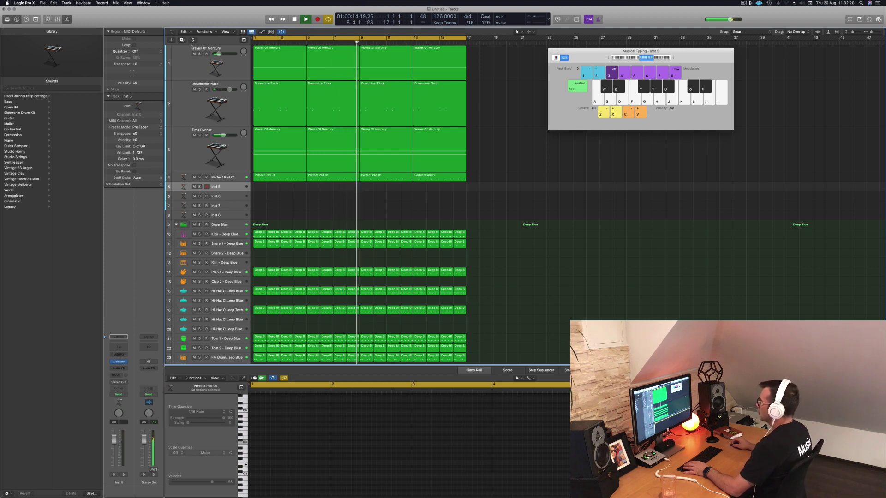
pyautogui.scroll(-3, 201, 163)
pyautogui.scroll(-4, 202, 163)
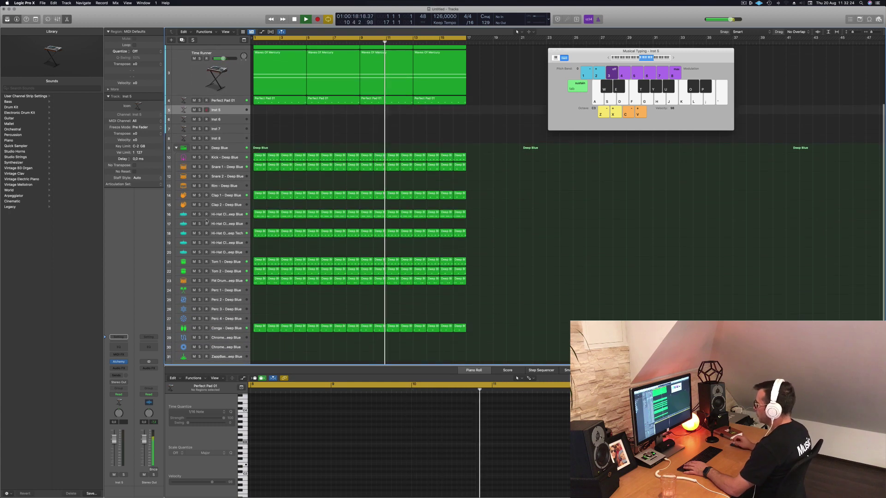
# Compare the beat with and without Tom 1, Tom 2 and FM Drum by muting and unmuting all three tracks
pyautogui.click(195, 262)
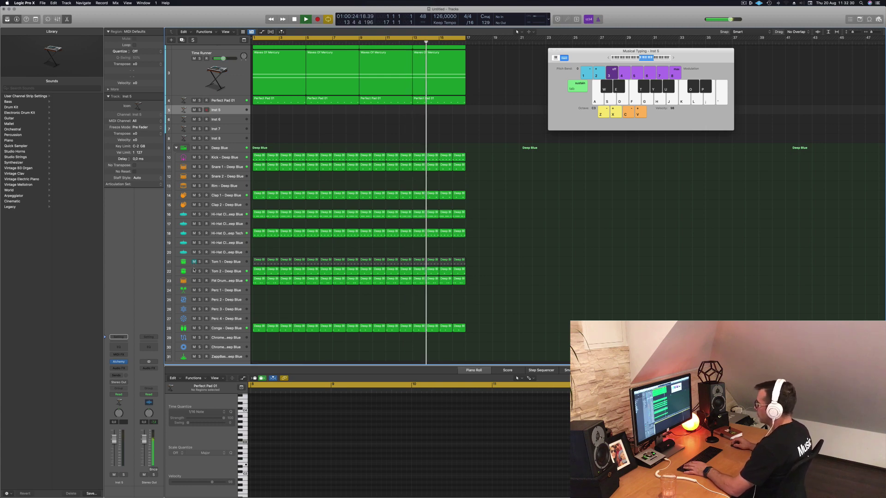
pyautogui.click(194, 272)
pyautogui.click(194, 280)
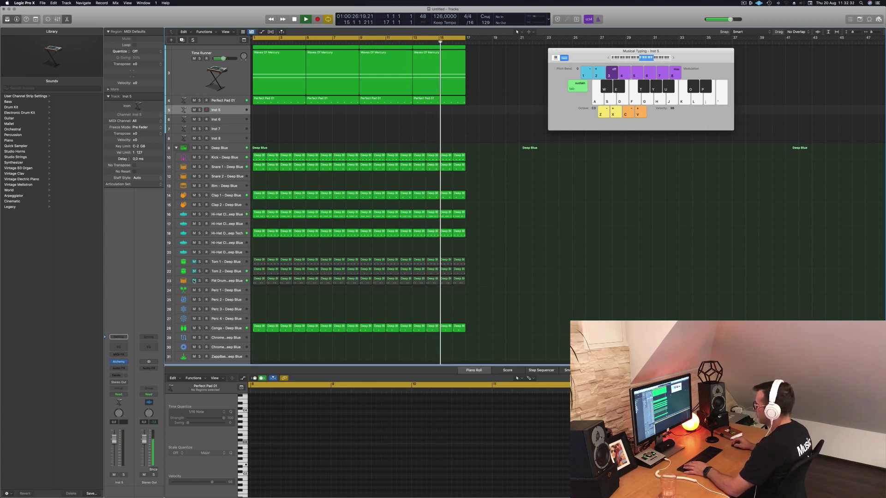
pyautogui.moveTo(194, 281); pyautogui.dragTo(194, 261)
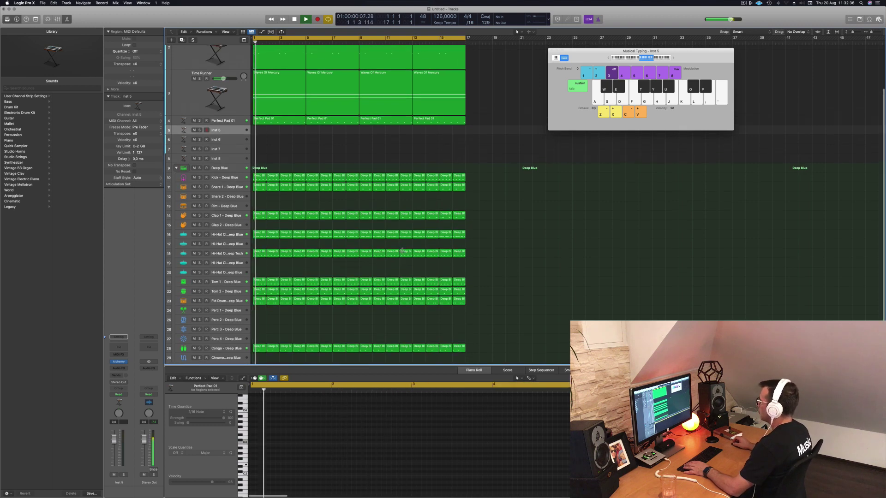
# Open Alchemy on the Inst 5 track and add a send from its channel strip to Bus 5
pyautogui.scroll(5, 338, 197)
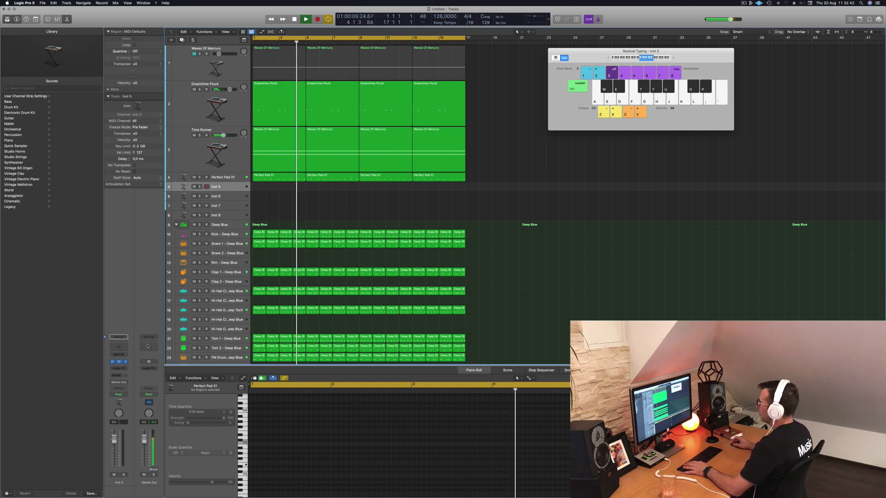
pyautogui.click(118, 361)
pyautogui.moveTo(429, 86); pyautogui.dragTo(457, 88)
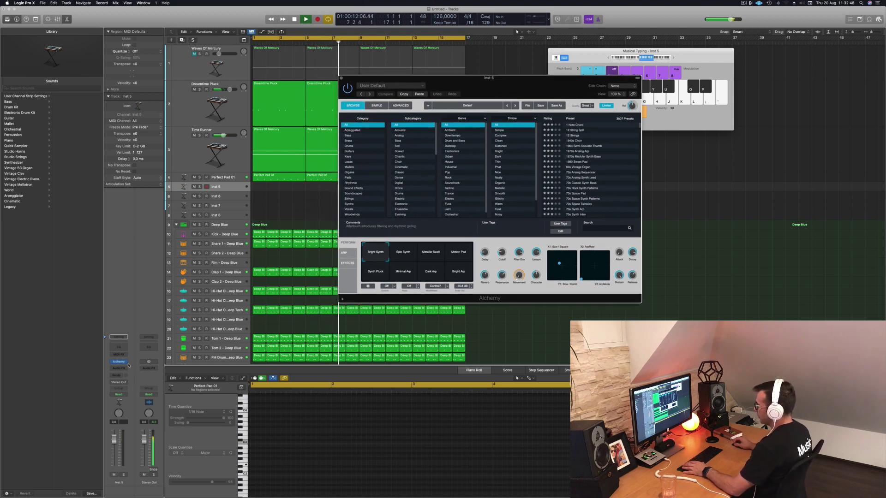
pyautogui.click(118, 375)
pyautogui.moveTo(132, 384)
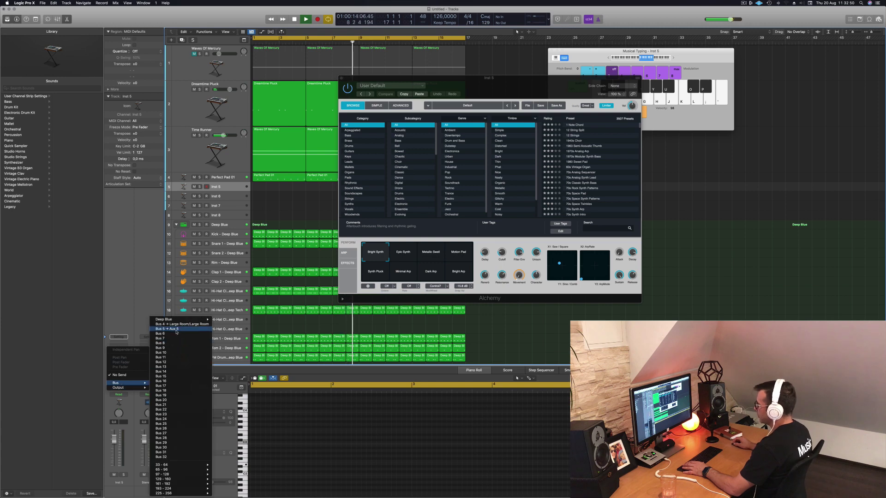
pyautogui.press('Return')
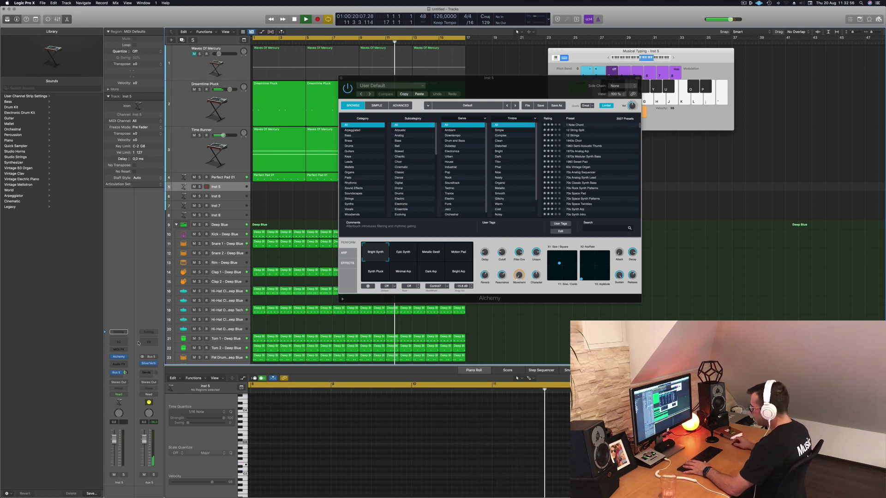
# Filter Alchemy's presets to the Keys category, load 80s Bell Vox Layers, and bring the Musical Typing keyboard into view with a lower octave range
pyautogui.click(350, 158)
pyautogui.moveTo(522, 87); pyautogui.dragTo(465, 93)
pyautogui.click(542, 130)
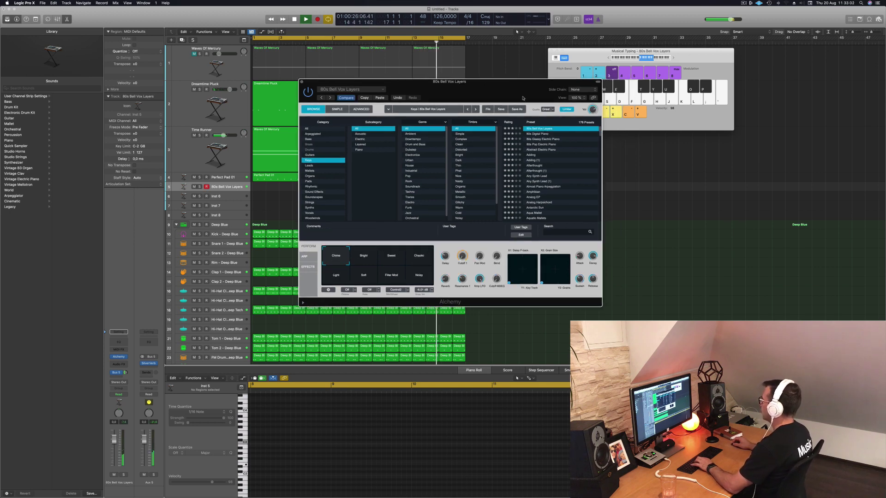
pyautogui.moveTo(522, 99); pyautogui.dragTo(592, 104)
pyautogui.moveTo(636, 58); pyautogui.dragTo(612, 63)
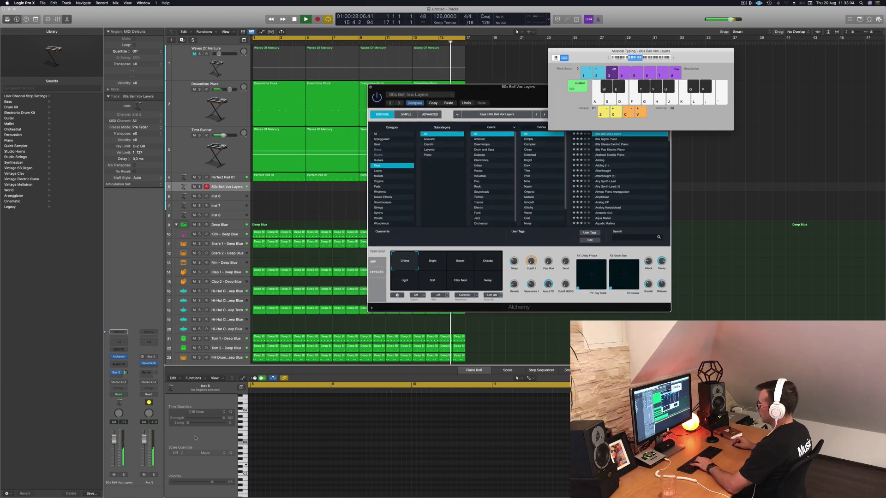
# Audition 80s Bell Vox Layers with notes over the looping track, keeping the Musical Typing window clear of Alchemy
pyautogui.press('g')
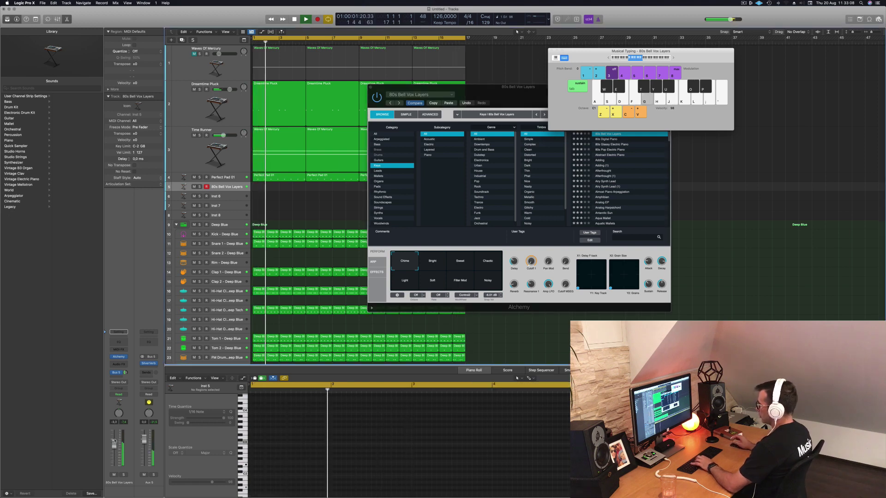
pyautogui.press('h')
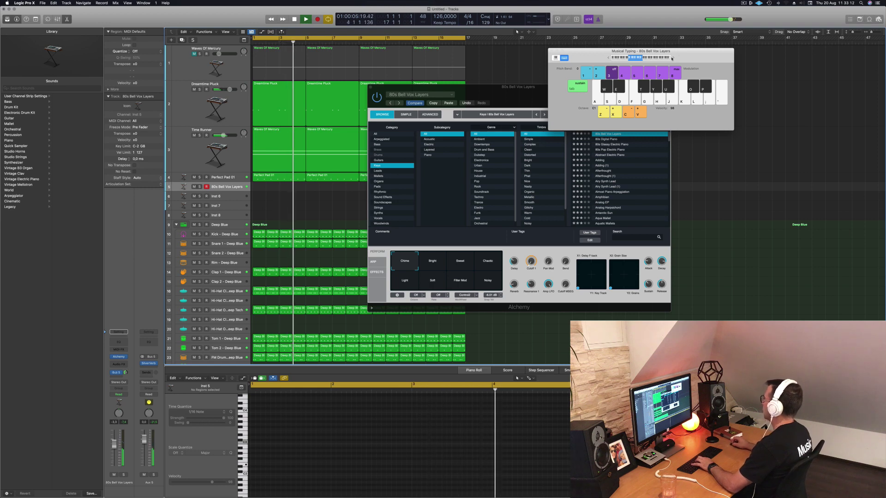
pyautogui.moveTo(672, 58); pyautogui.dragTo(833, 54)
pyautogui.press('x')
pyautogui.press('h')
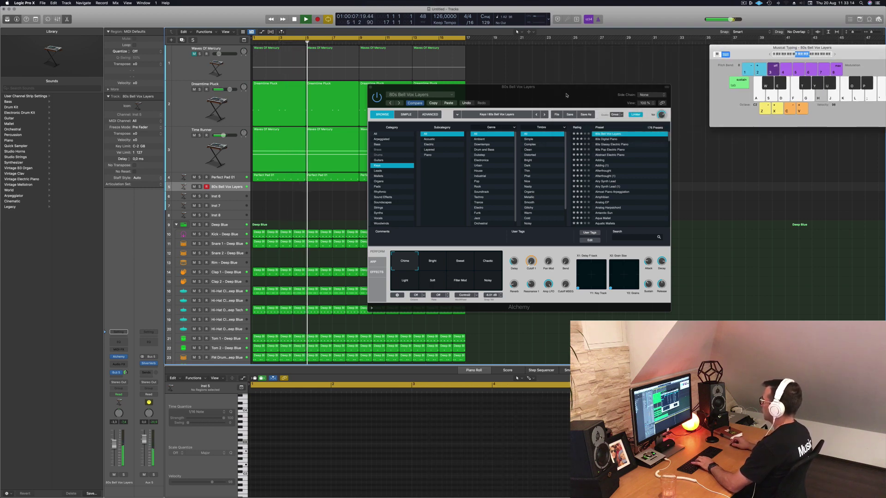
pyautogui.press('a')
pyautogui.press('d')
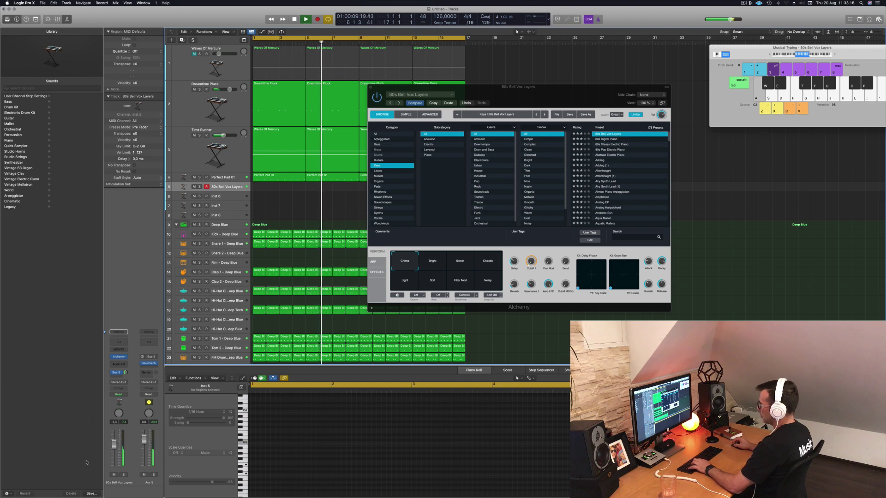
pyautogui.press(';')
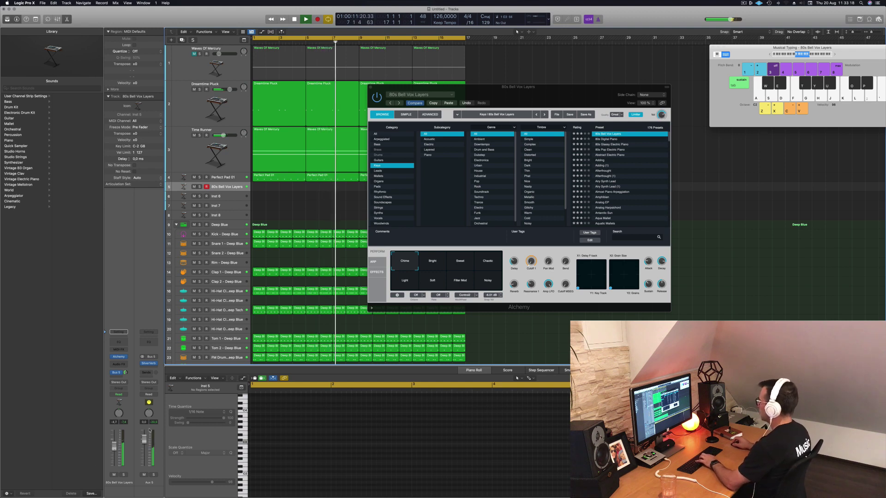
pyautogui.press(';')
pyautogui.press(';')
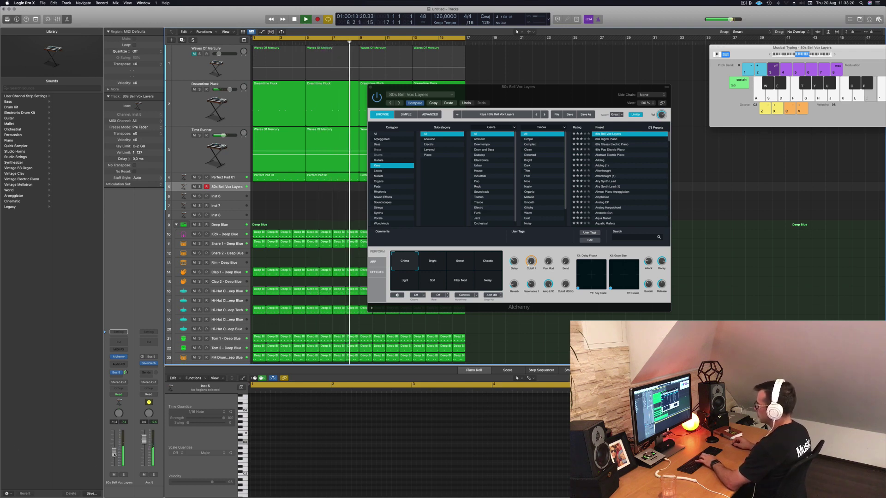
pyautogui.press('k')
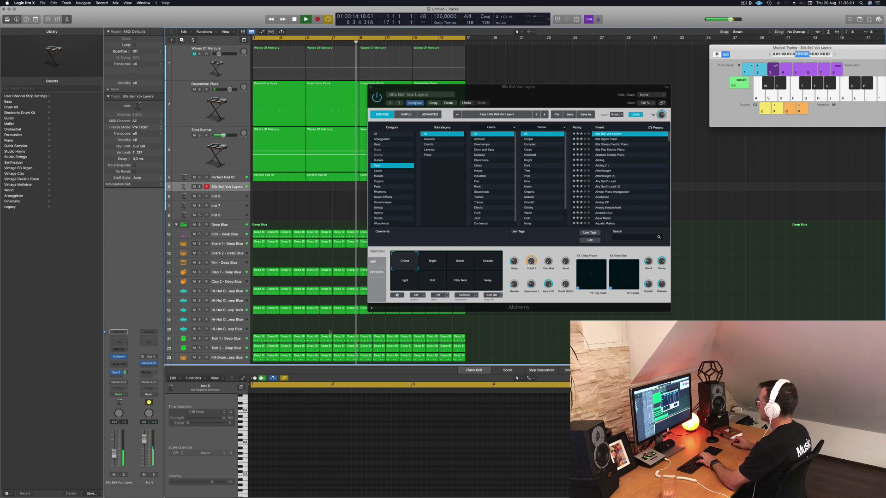
# Audition the 80s Digital Piano, 80s Glassy Electric Piano and 80s Pop Electric Piano presets over the loop
pyautogui.click(608, 138)
pyautogui.press('h')
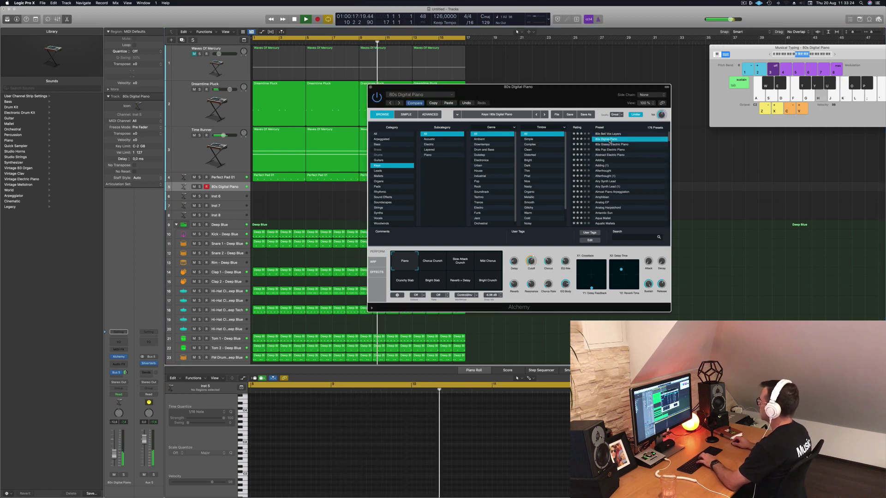
pyautogui.click(611, 144)
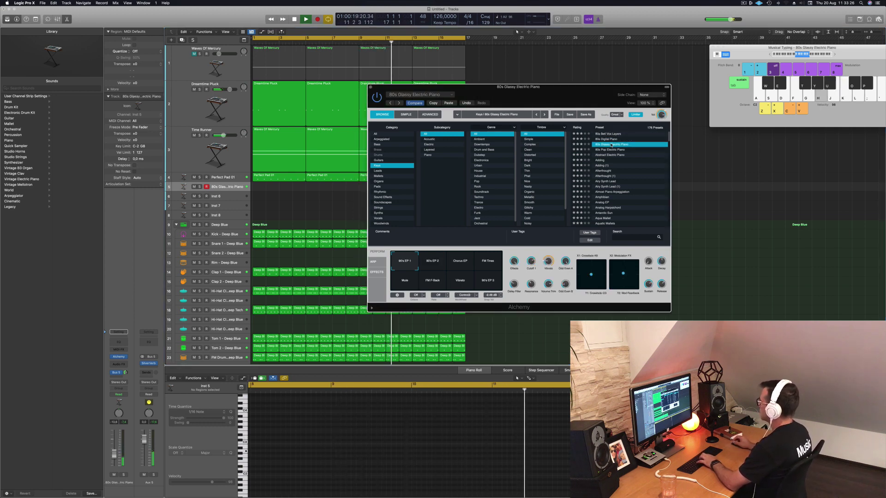
pyautogui.press('l')
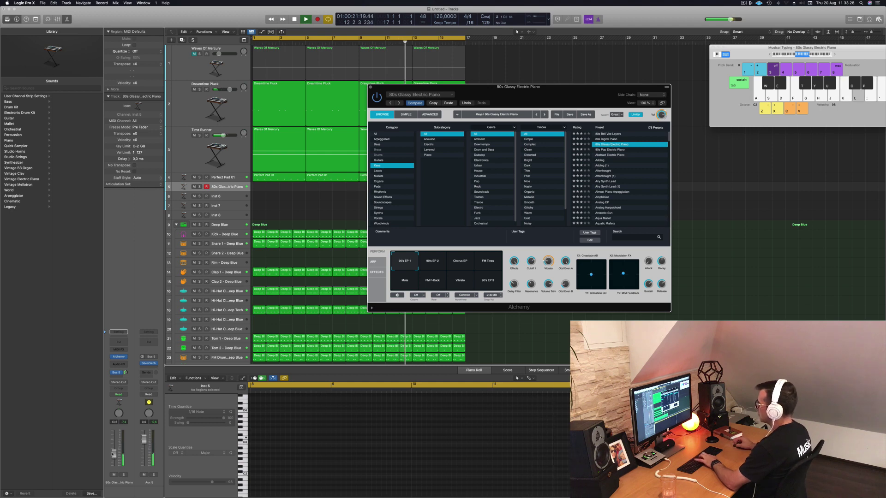
pyautogui.click(417, 324)
pyautogui.click(613, 150)
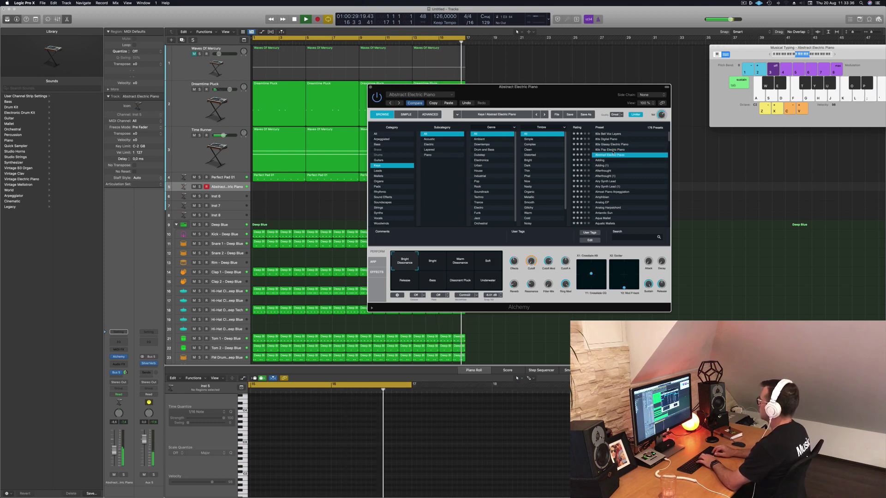
# Audition the Keys presets one by one from Adding through Analog Harpsichord, and load Antarctic Sun on the track
pyautogui.press('Down')
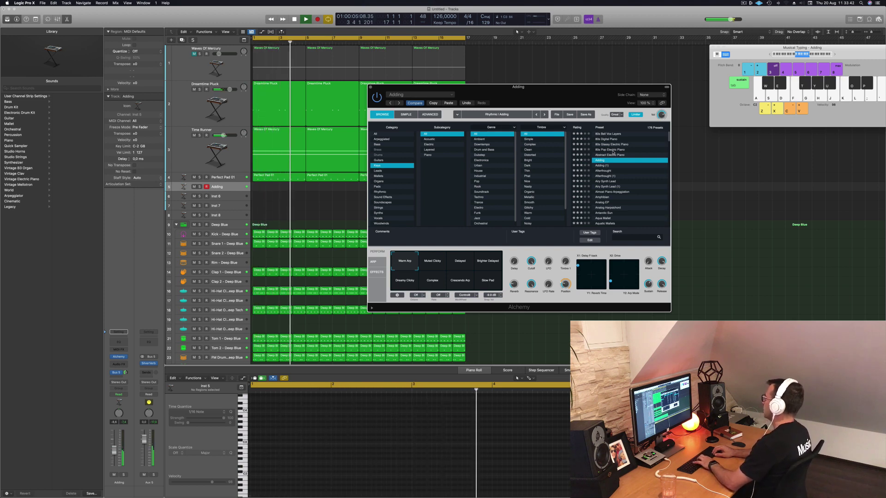
pyautogui.press('Down')
pyautogui.press('Down')
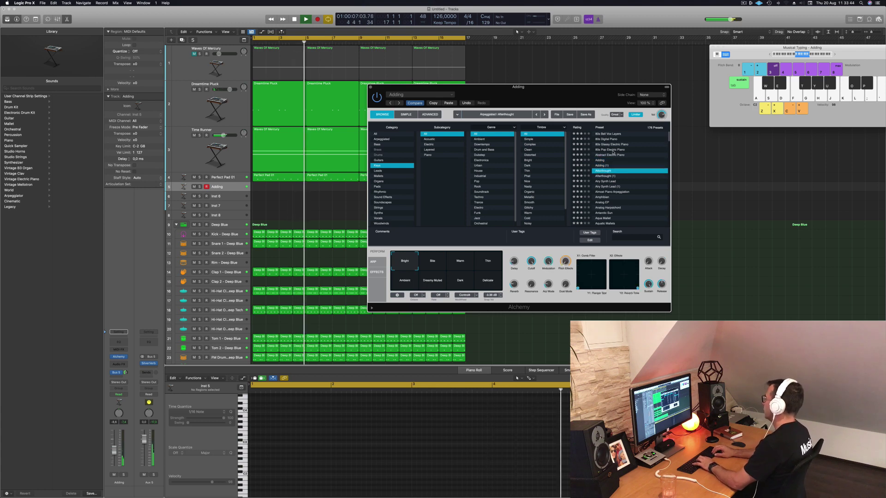
pyautogui.press('Down')
pyautogui.press('Down')
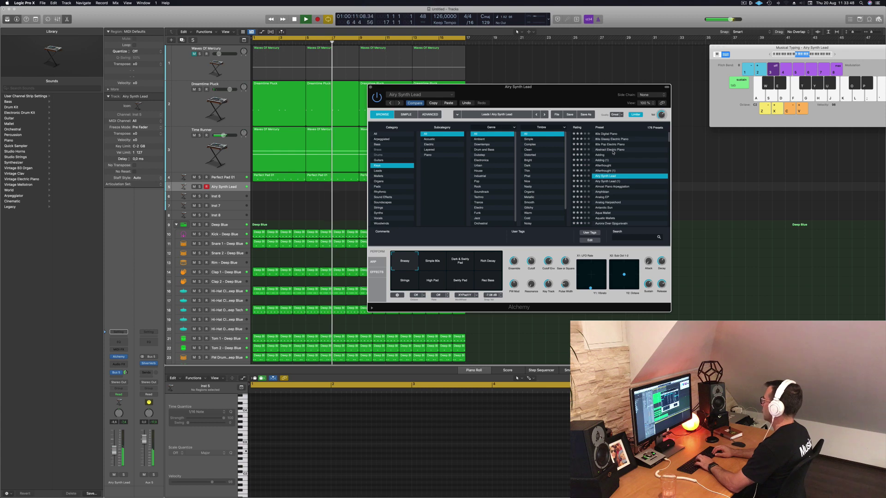
pyautogui.press('Down')
pyautogui.press('Down')
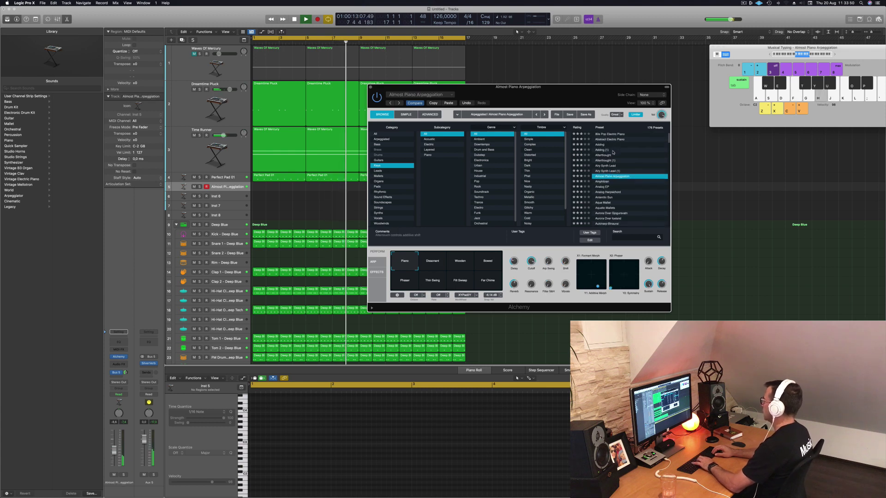
pyautogui.press('Down')
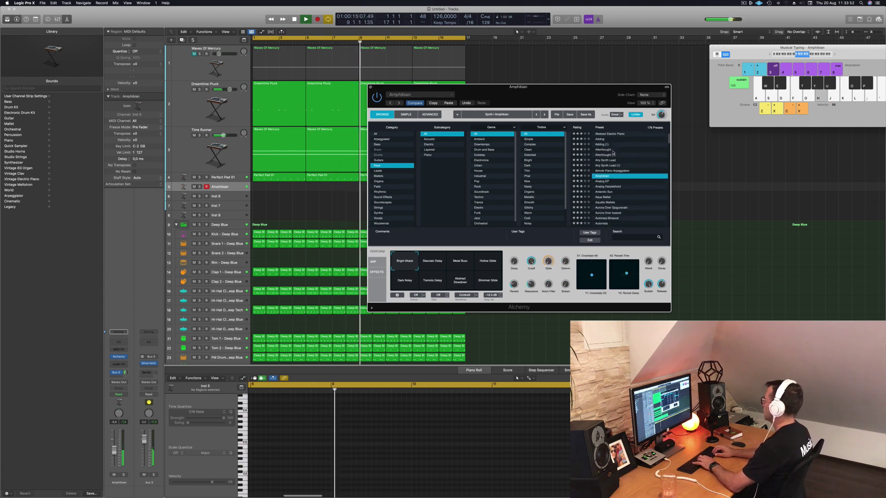
pyautogui.press('Down')
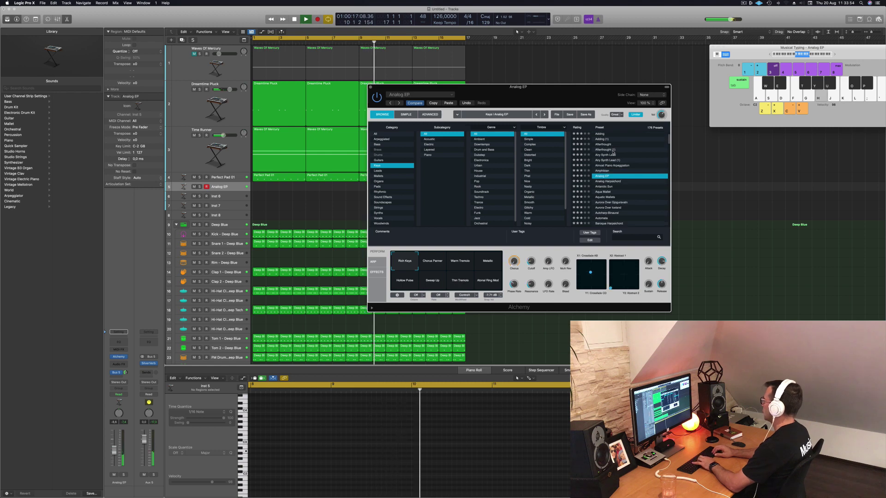
pyautogui.press('Down')
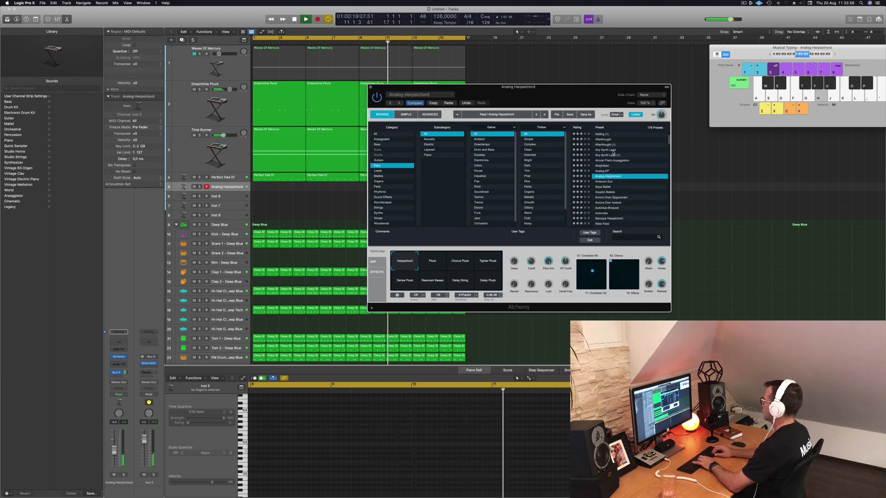
pyautogui.press('Down')
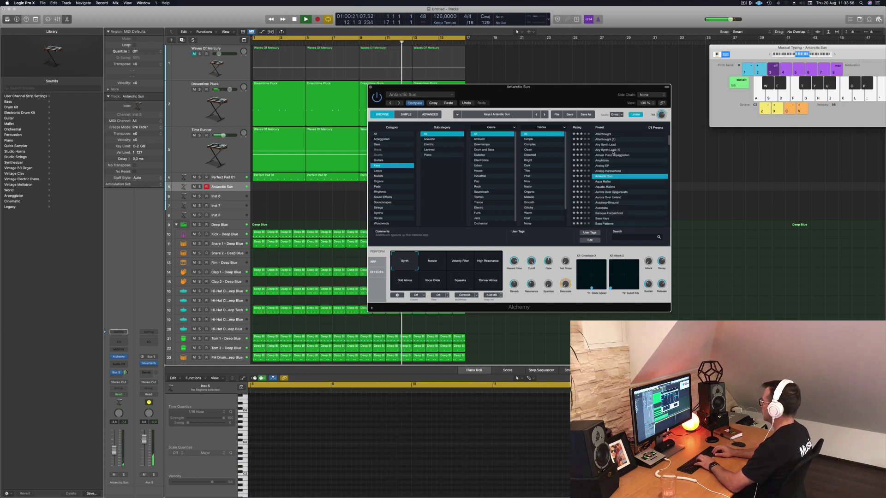
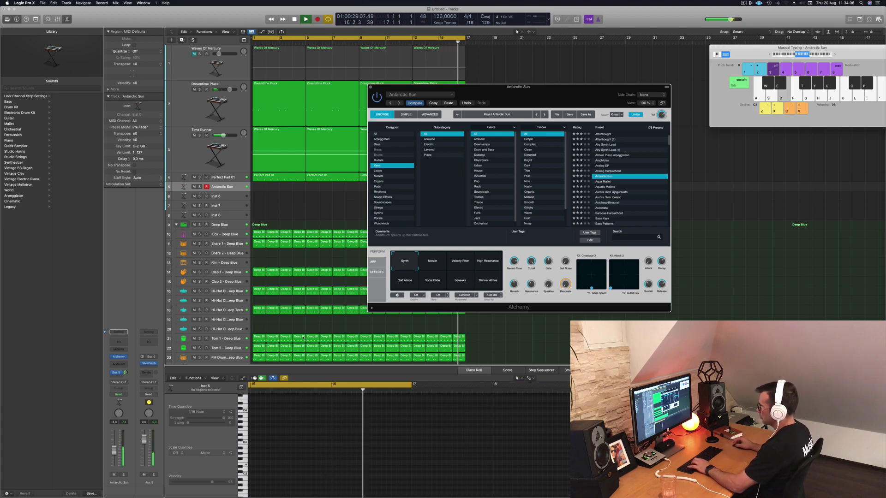
# Audition the other seven performance snapshots of Antarctic Sun over the loop and return to the Synth snapshot
pyautogui.click(114, 446)
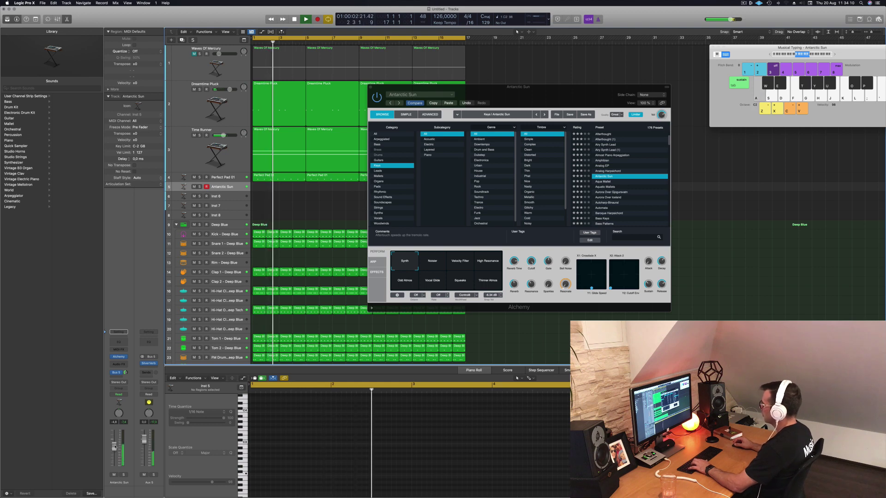
pyautogui.click(436, 265)
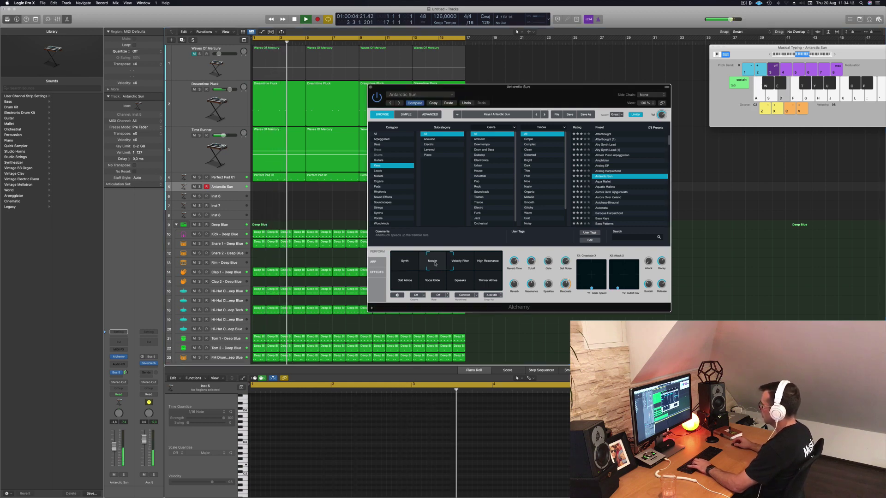
pyautogui.click(460, 263)
pyautogui.click(493, 265)
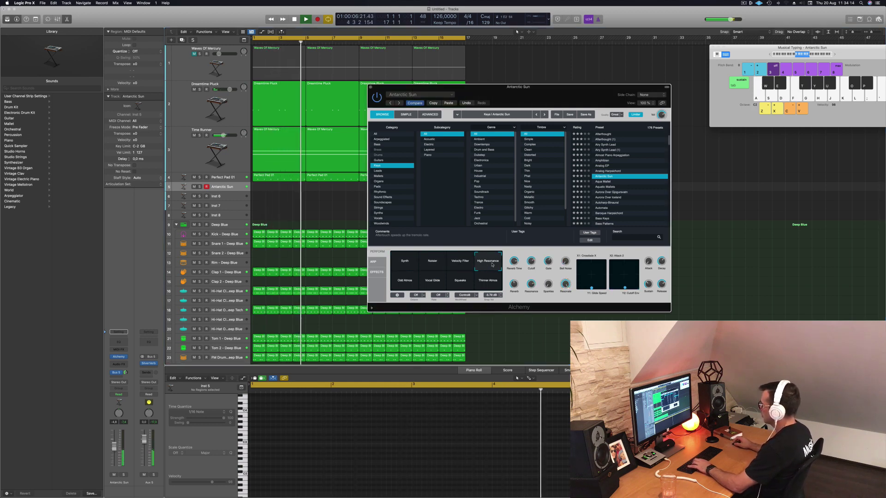
pyautogui.click(405, 280)
pyautogui.click(435, 283)
pyautogui.click(461, 284)
pyautogui.click(488, 282)
pyautogui.click(404, 261)
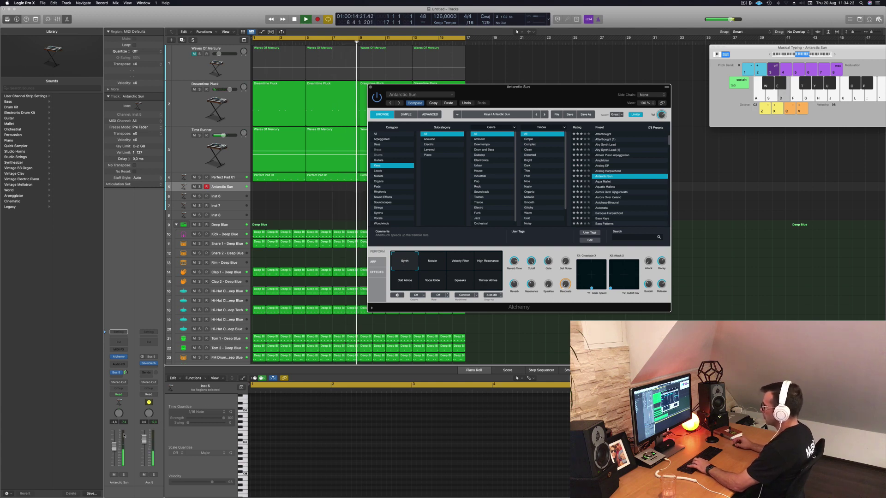
# Audition Antarctic Sun an octave lower and return the Musical Typing keyboard to its previous octave
pyautogui.click(794, 58)
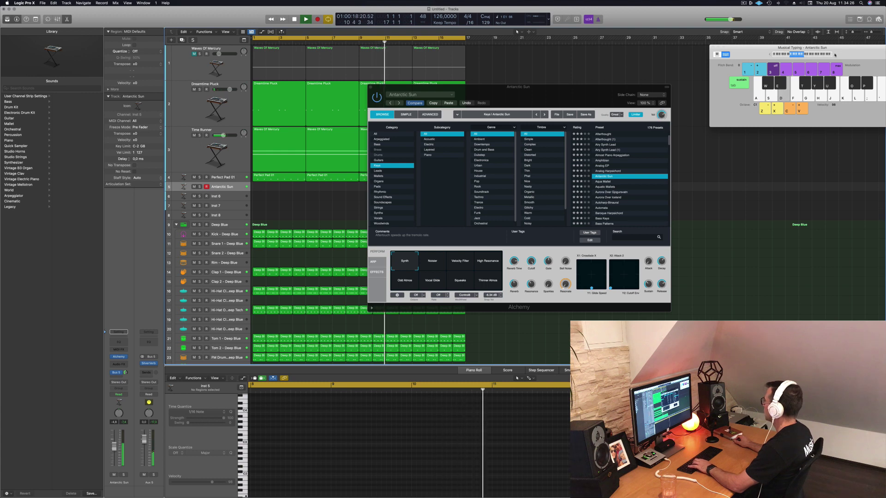
pyautogui.press('a')
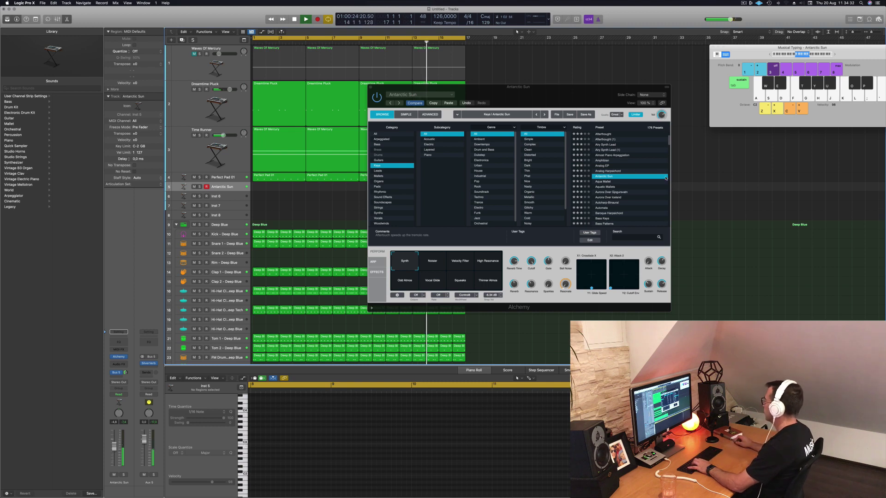
# Audition the Keys presets from Aqua Mallet through Aurora Over Gjogurvatn and shift the Musical Typing keyboard's note range higher
pyautogui.click(608, 182)
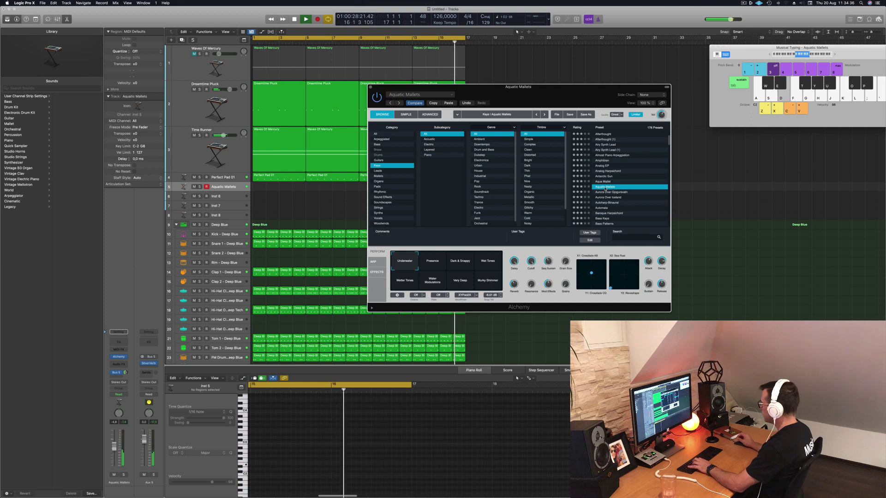
pyautogui.click(611, 192)
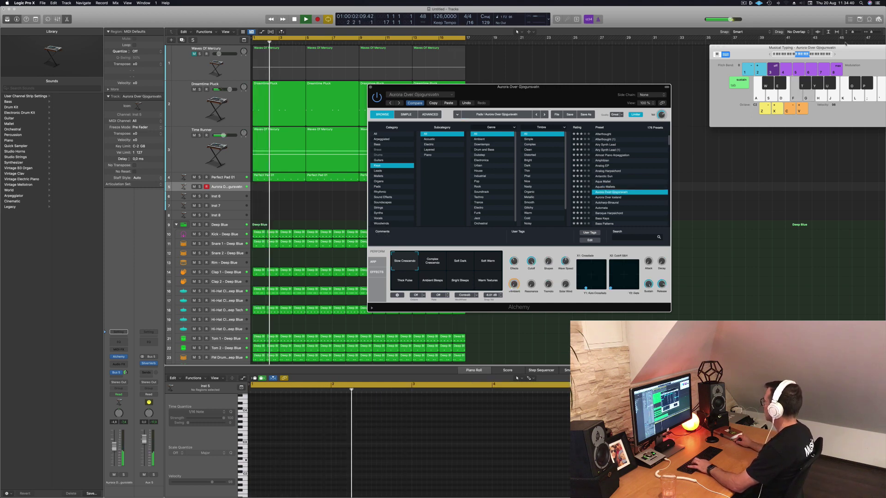
pyautogui.click(835, 55)
pyautogui.press('f')
pyautogui.press('g')
# Audition the Aurora Over Iceland, Autoharp-Binaural, Automata, Baroque Harpsichord and Bass Keys presets over the loop
pyautogui.click(612, 197)
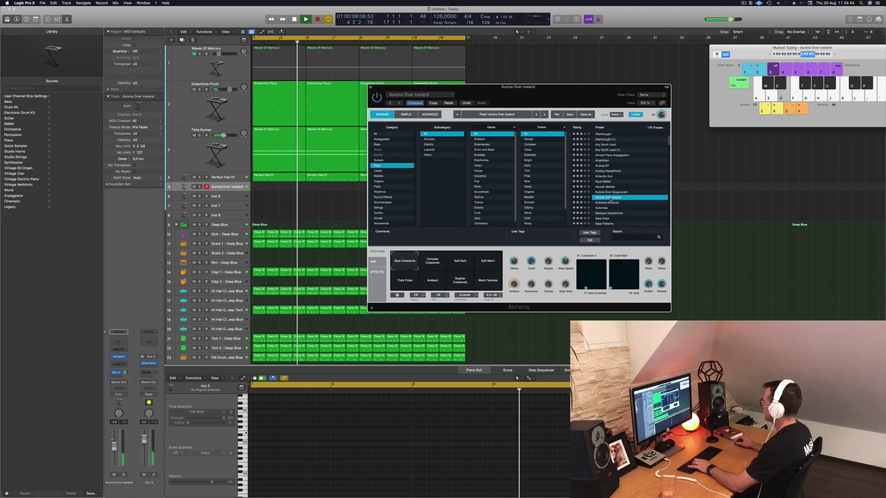
pyautogui.click(616, 203)
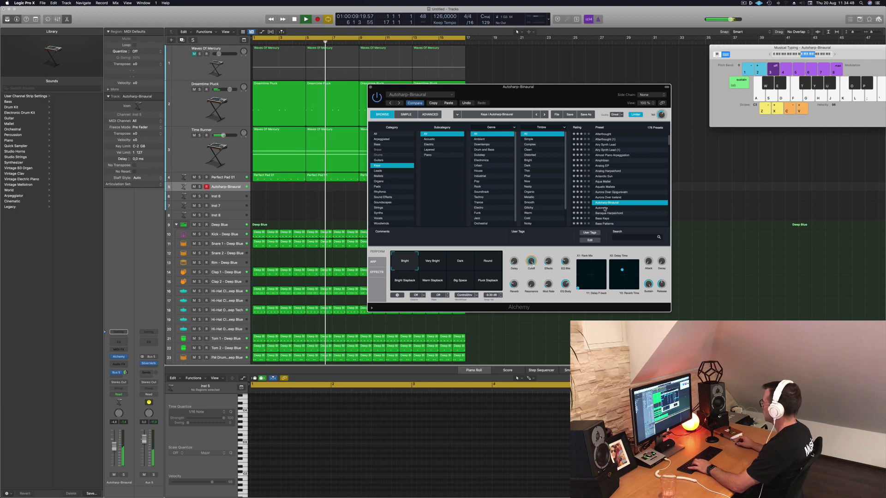
pyautogui.press('Down')
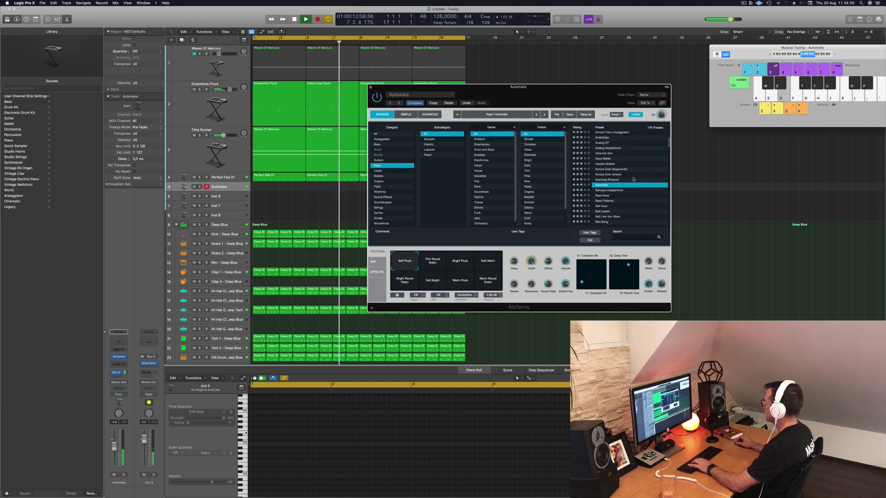
pyautogui.click(612, 191)
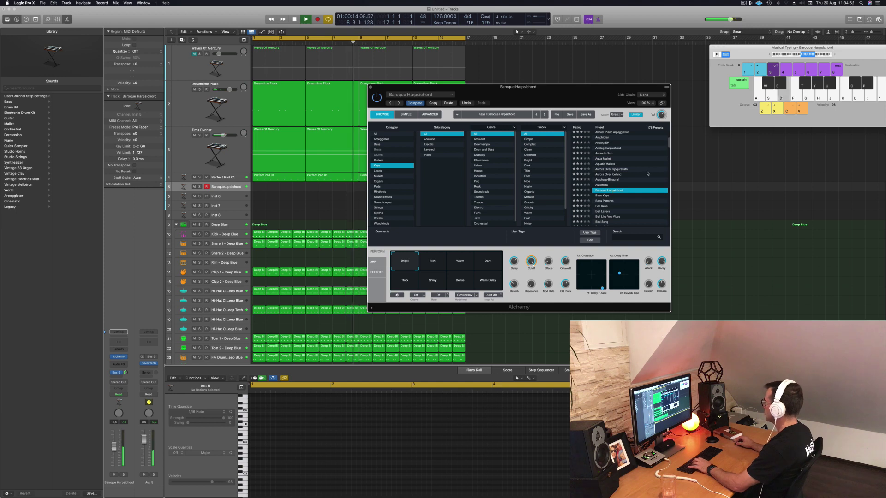
pyautogui.click(602, 177)
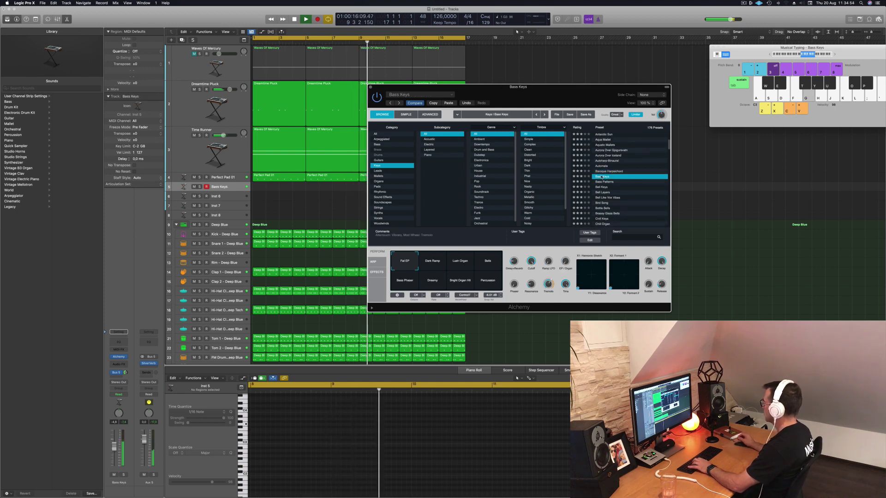
# Audition the Keys presets from Bell Keys through Bird Song over the loop
pyautogui.click(604, 187)
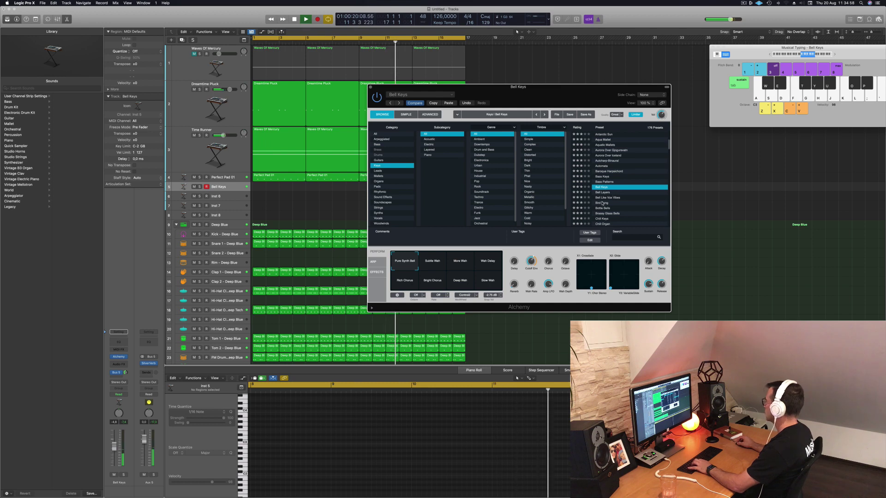
pyautogui.press('Down')
pyautogui.press('Down')
pyautogui.press('Down')
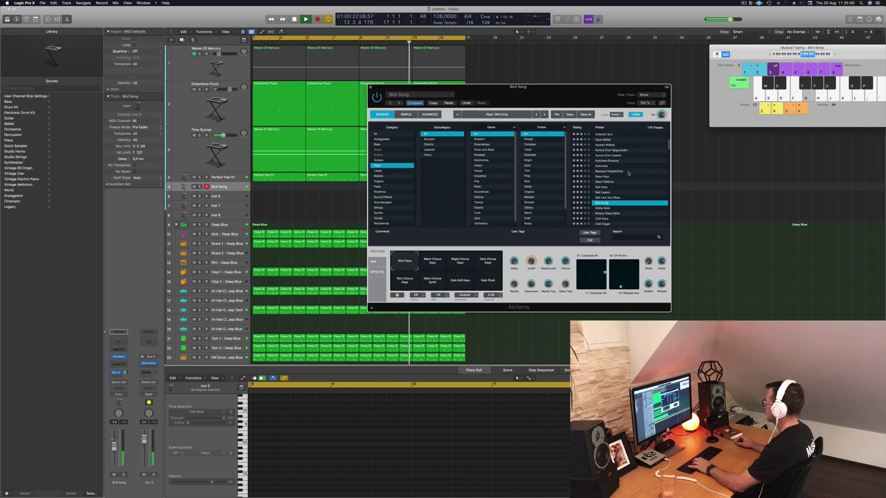
# Audition the Bottle Bells, Brassy Glass Bells and Chill Keys presets, and load Chillwave Vibes on the track
pyautogui.scroll(-3, 629, 173)
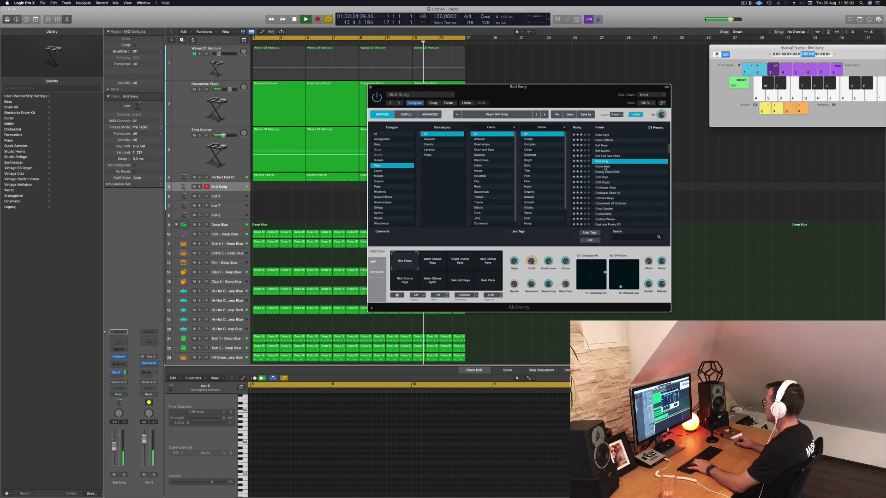
pyautogui.click(605, 167)
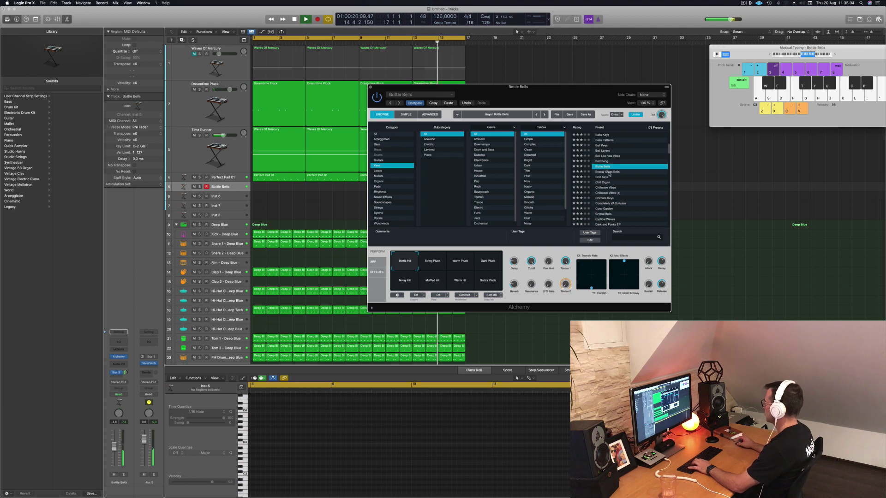
pyautogui.click(609, 172)
pyautogui.click(604, 178)
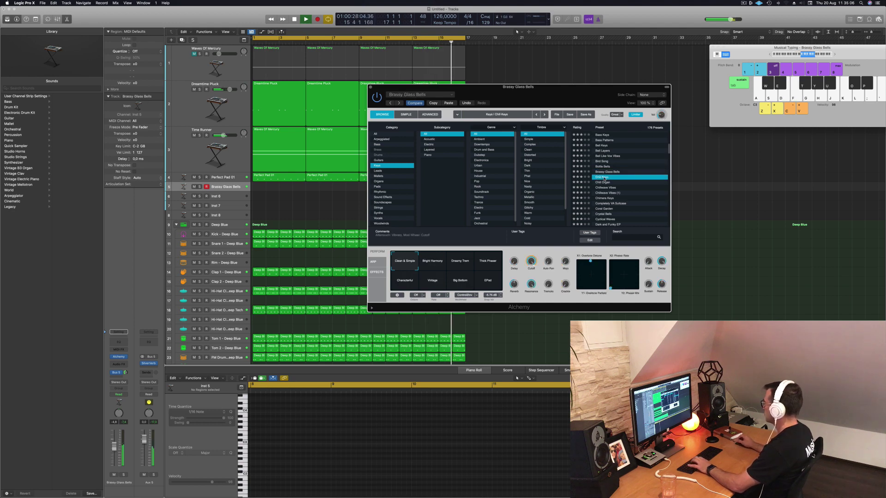
pyautogui.click(608, 187)
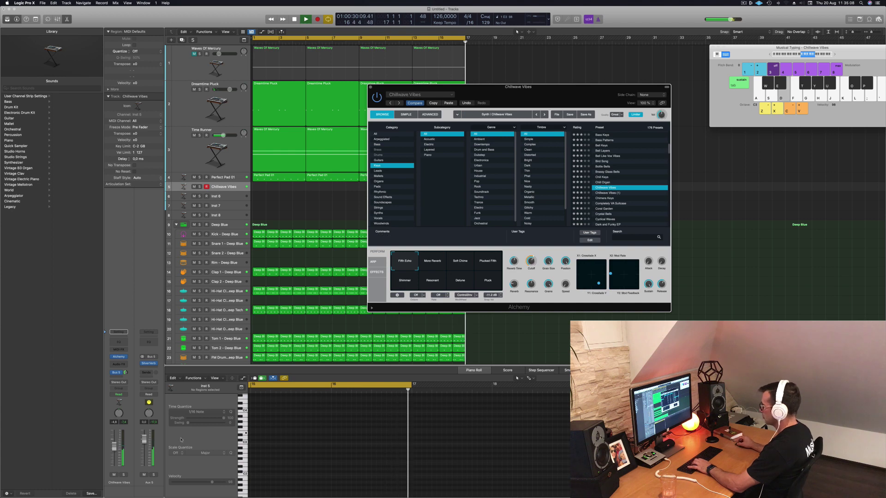
# Audition the Soft Chime and Plucked Fifth snapshots of Chillwave Vibes and raise the track's volume
pyautogui.click(413, 317)
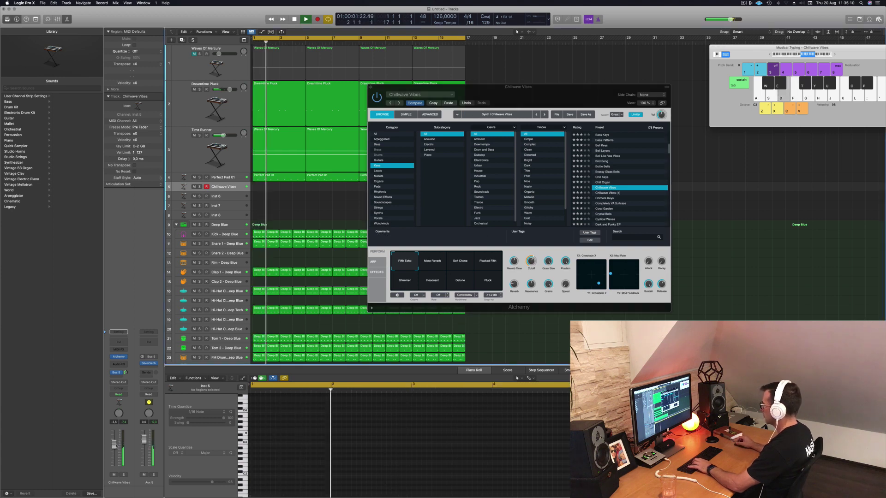
pyautogui.click(460, 261)
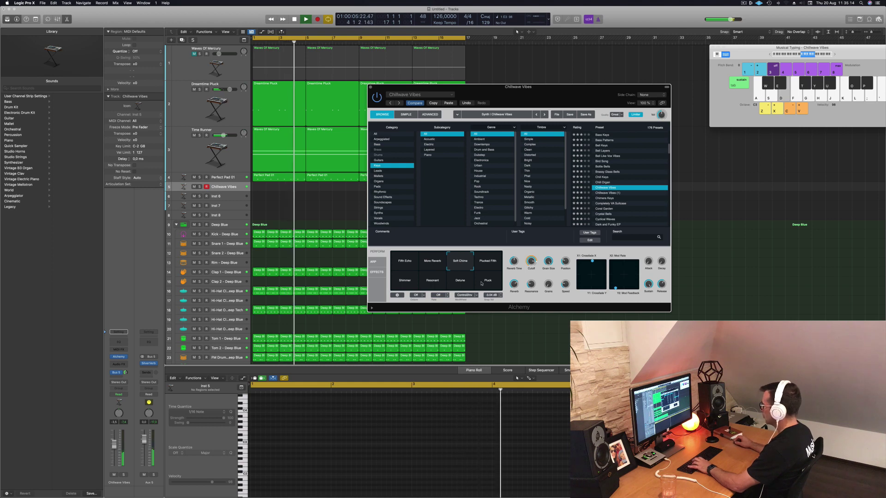
pyautogui.click(488, 261)
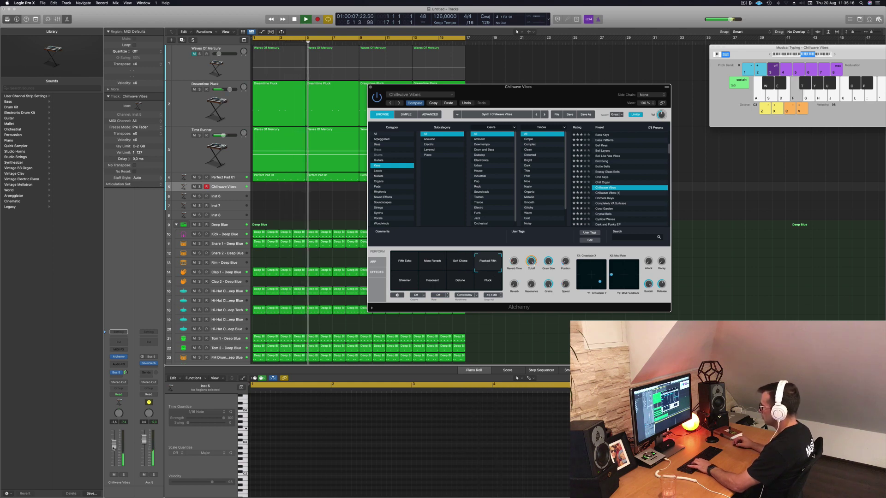
pyautogui.click(114, 436)
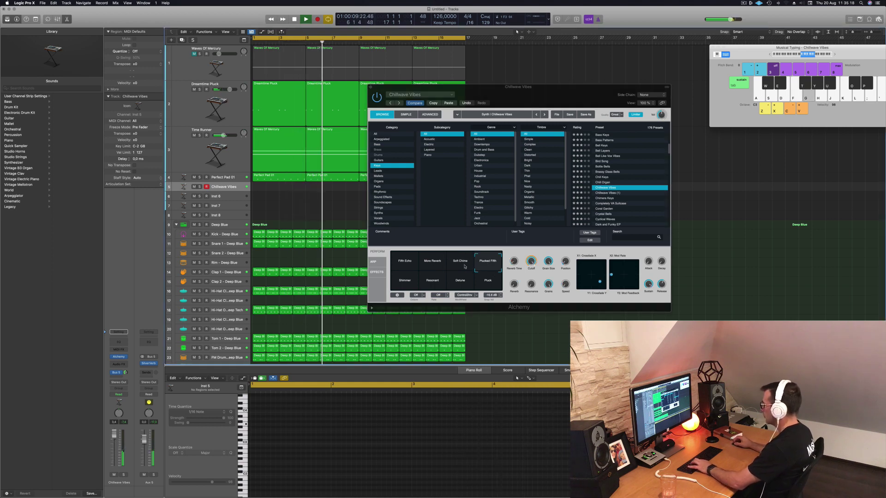
# Audition the Shimmer, Resonant and Detune snapshots of Chillwave Vibes and select the Pluck snapshot
pyautogui.click(431, 281)
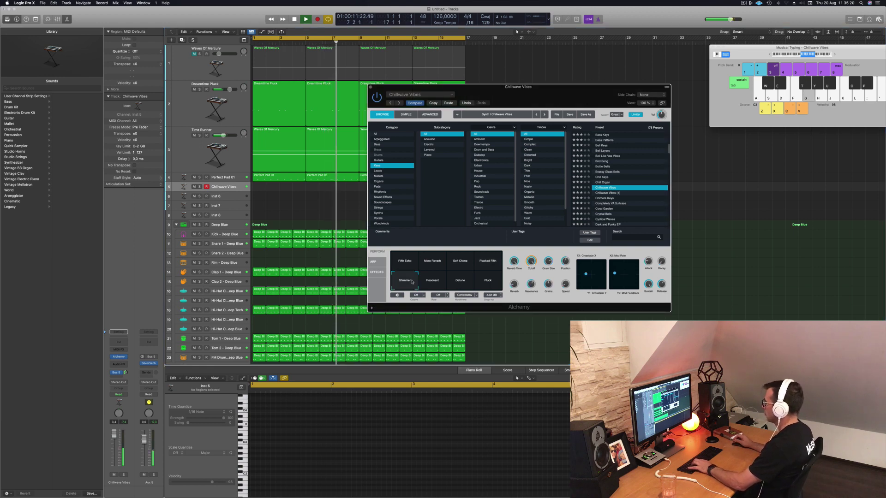
pyautogui.click(433, 280)
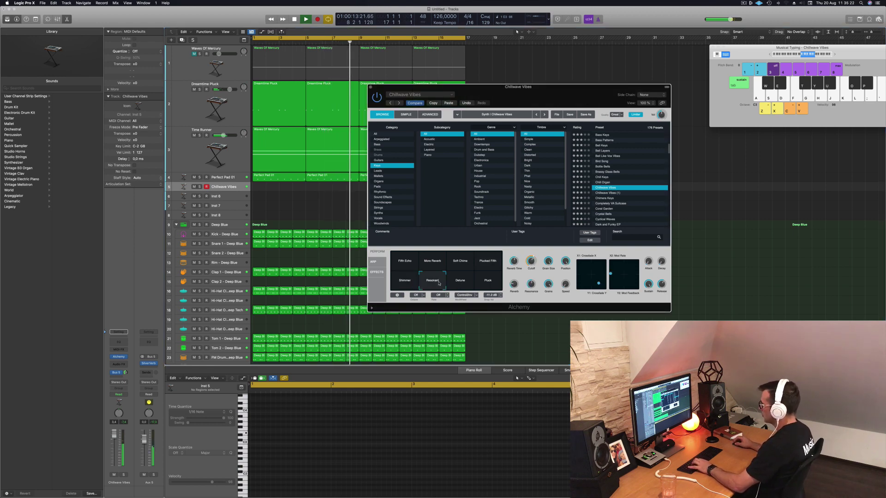
pyautogui.click(460, 282)
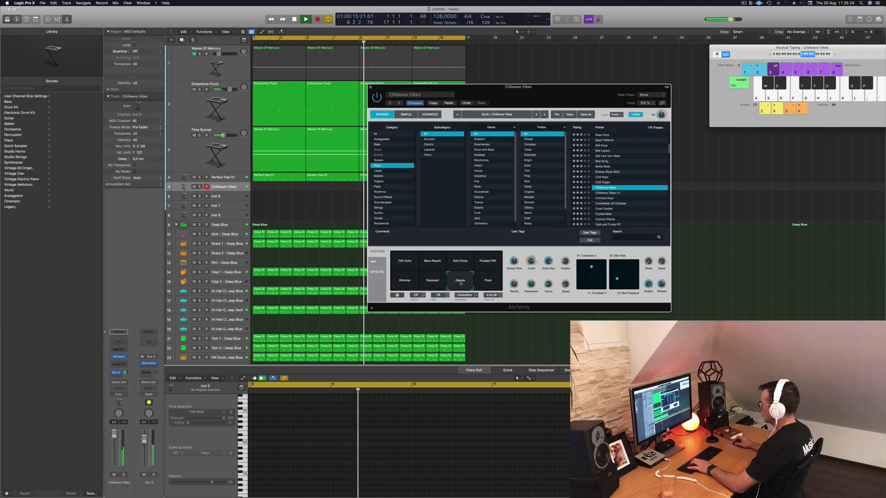
pyautogui.click(488, 281)
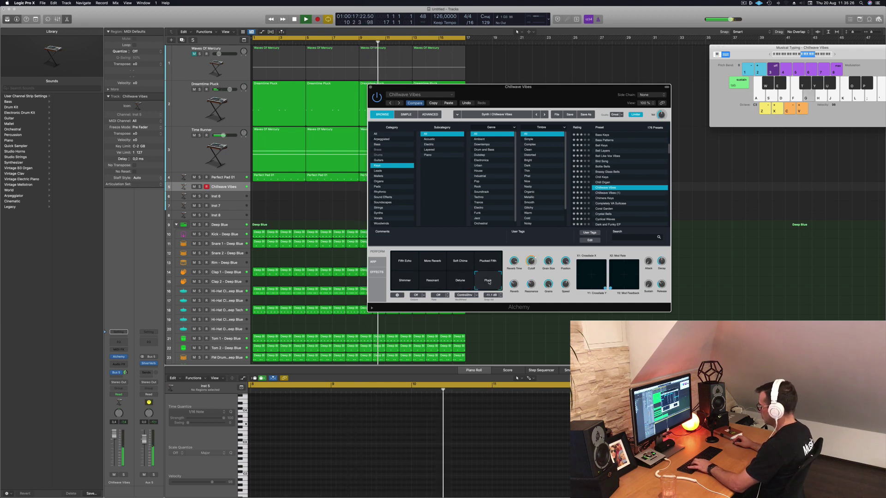
# Try out melody ideas on the Musical Typing keyboard with the Pluck snapshot of Chillwave Vibes over the loop
pyautogui.press('h')
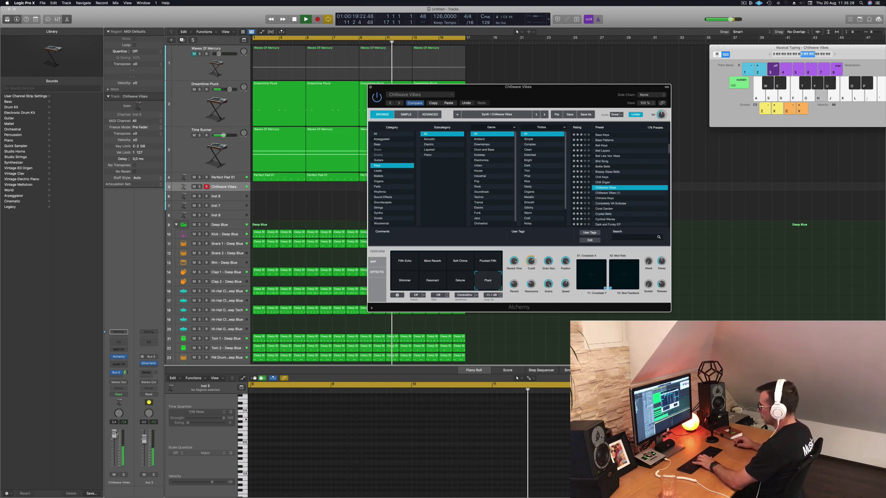
pyautogui.press('j')
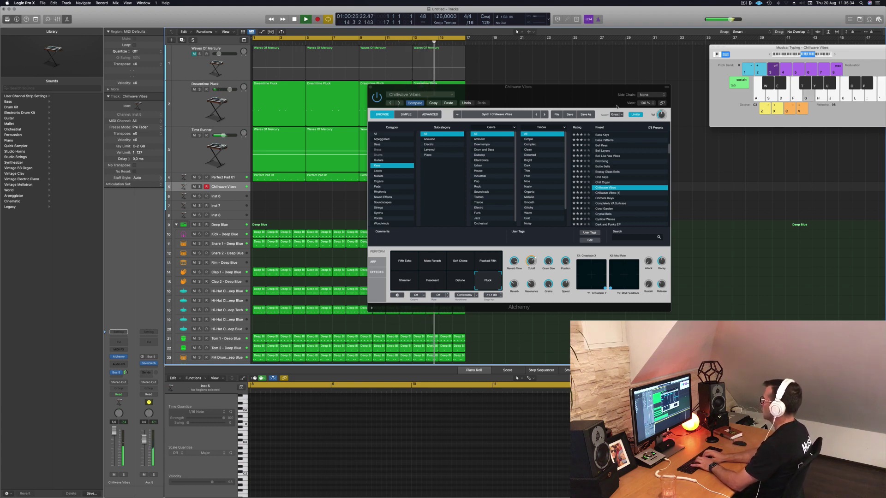
pyautogui.press('j')
pyautogui.press('k')
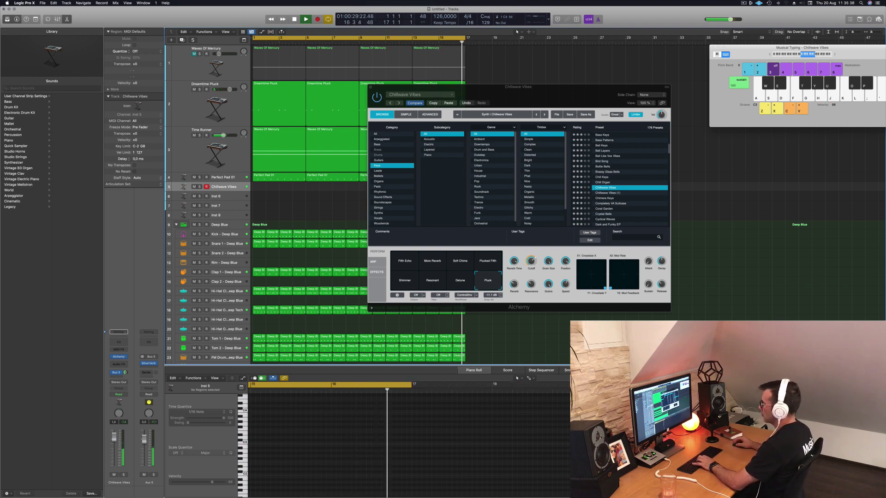
pyautogui.press('k')
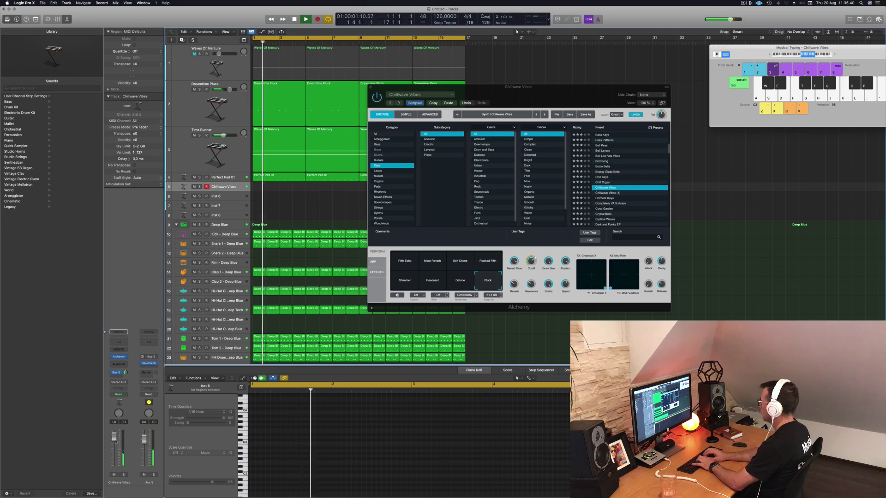
pyautogui.press('k')
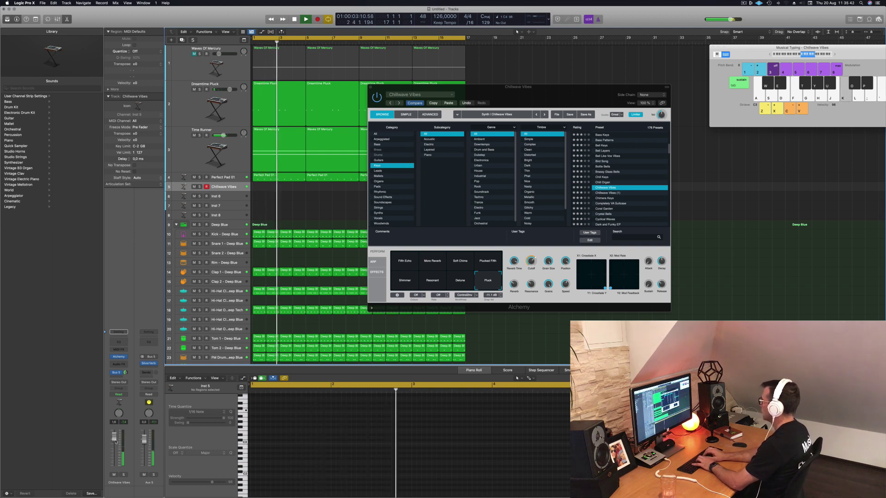
pyautogui.press(';')
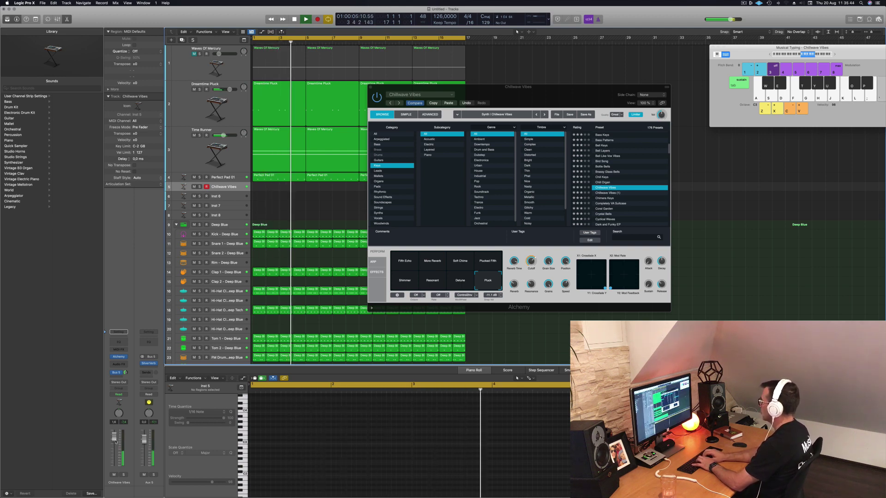
pyautogui.press("'")
pyautogui.press(';')
pyautogui.press('l')
pyautogui.press('k')
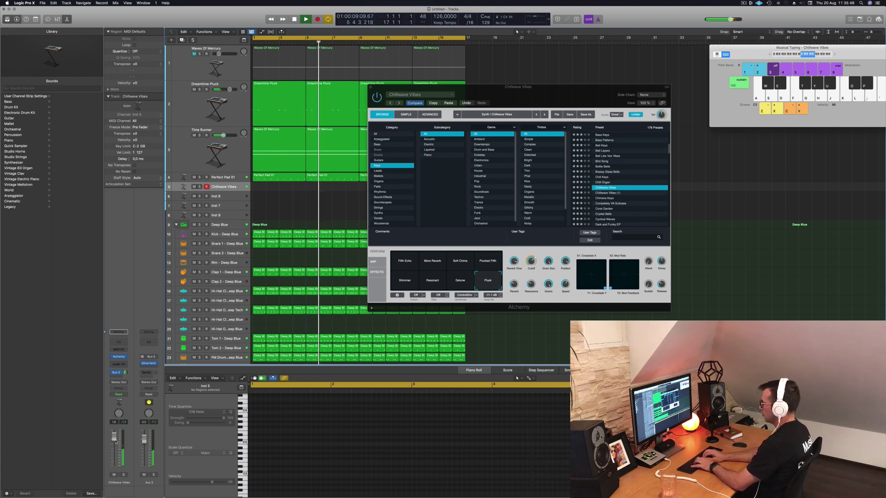
pyautogui.press('d')
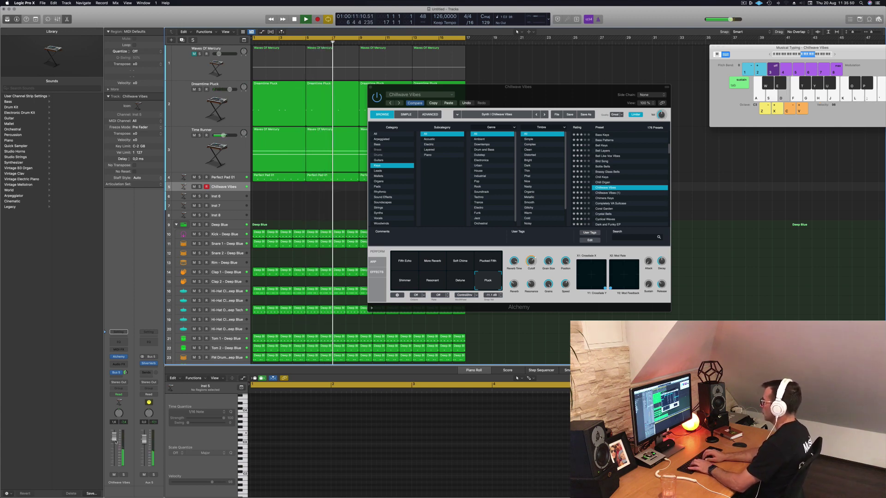
pyautogui.press('l')
pyautogui.press('k')
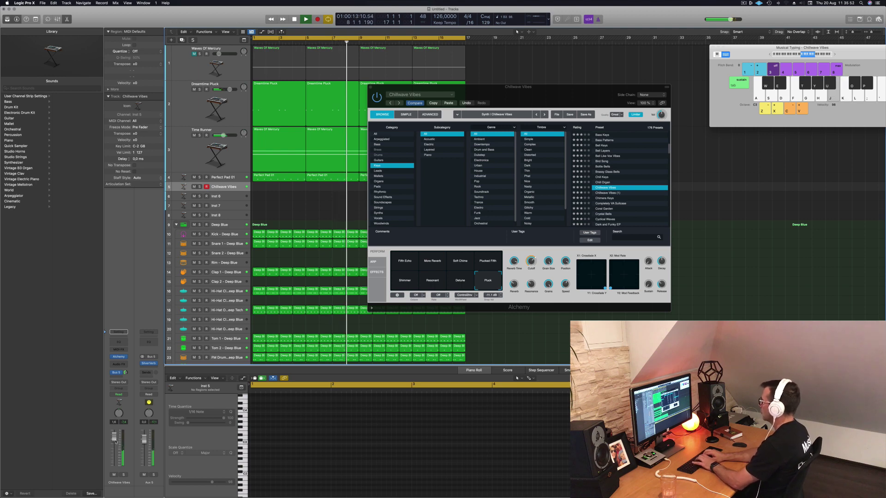
pyautogui.press('g')
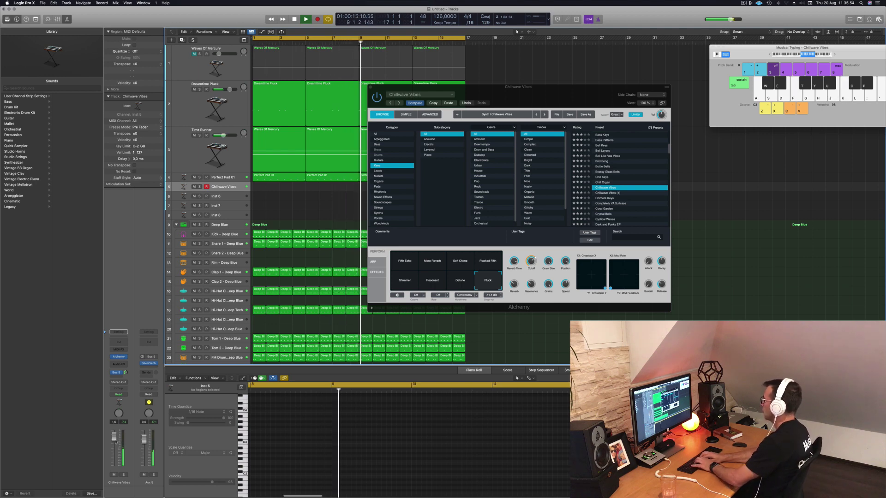
pyautogui.press('k')
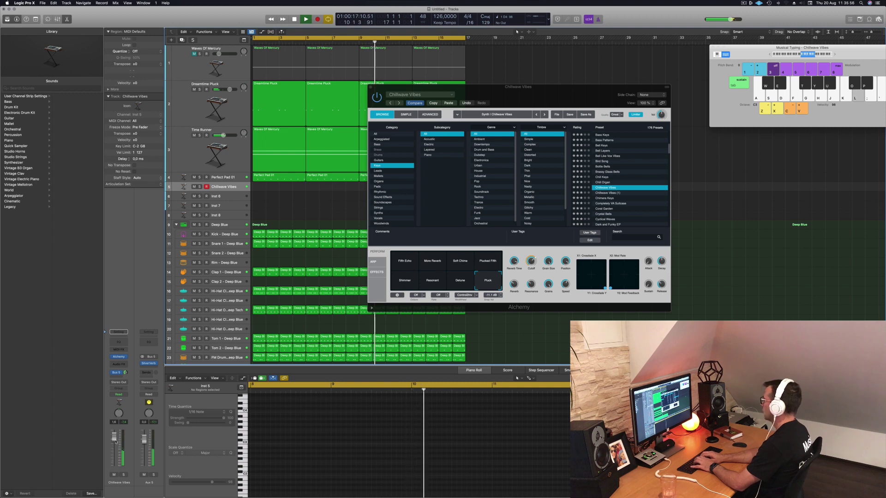
pyautogui.press('k')
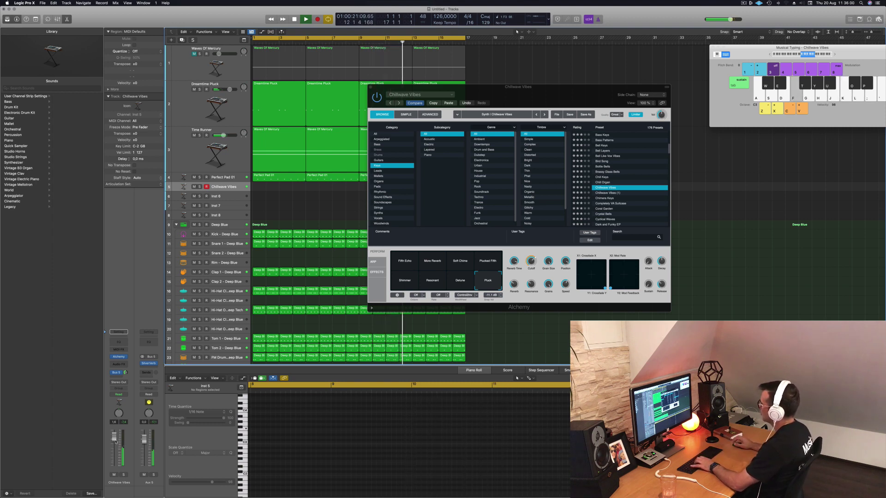
# Audition the Chillwave Vibes (1) preset and load Chimera Keys on the track
pyautogui.click(608, 193)
pyautogui.press('g')
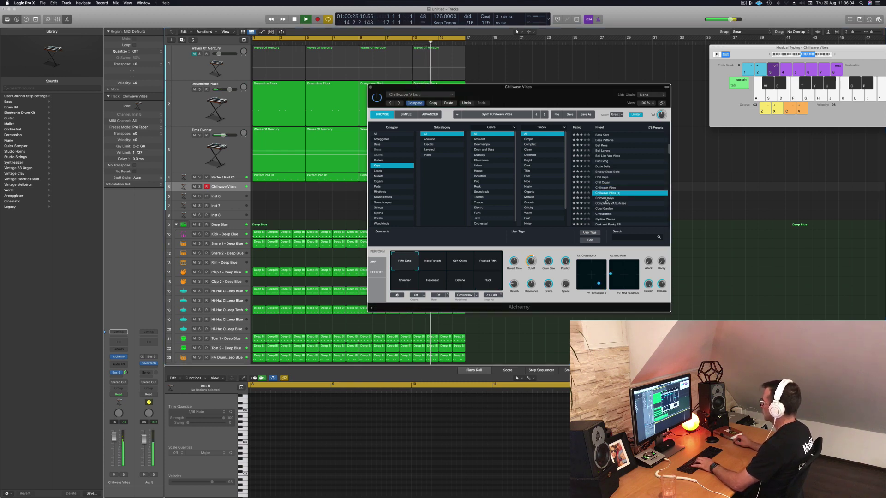
pyautogui.click(605, 198)
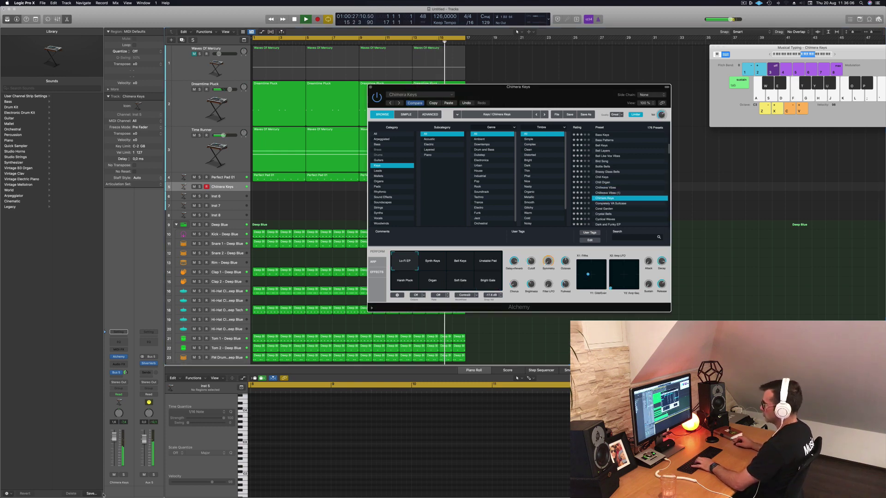
# Finish auditioning Chimera Keys, and compare the Completely VA Suitcase and Coral Garden presets over the loop
pyautogui.press('g')
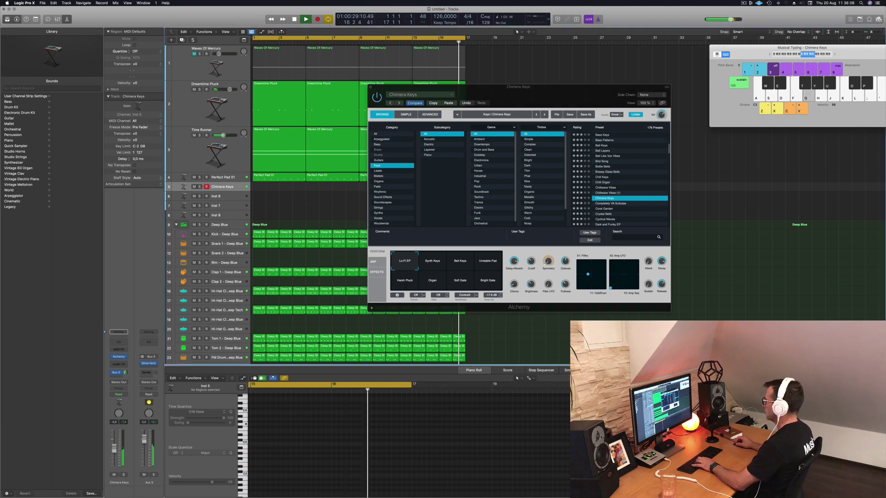
pyautogui.click(611, 204)
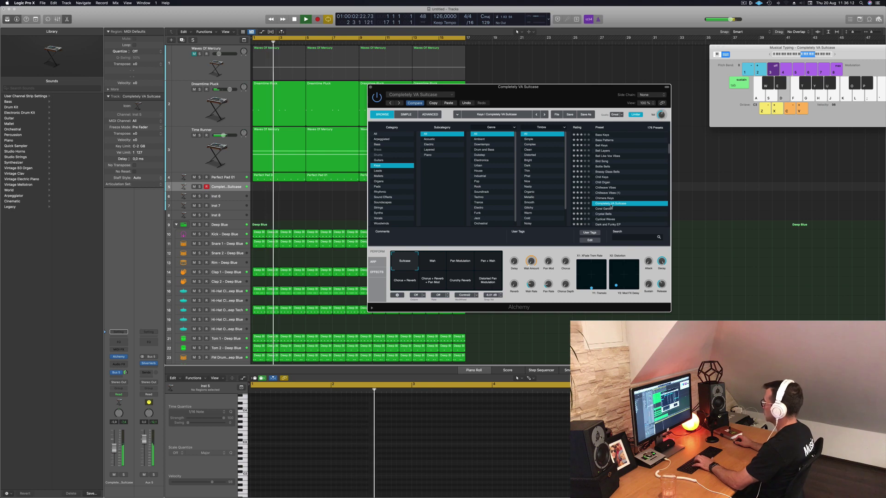
pyautogui.press('Down')
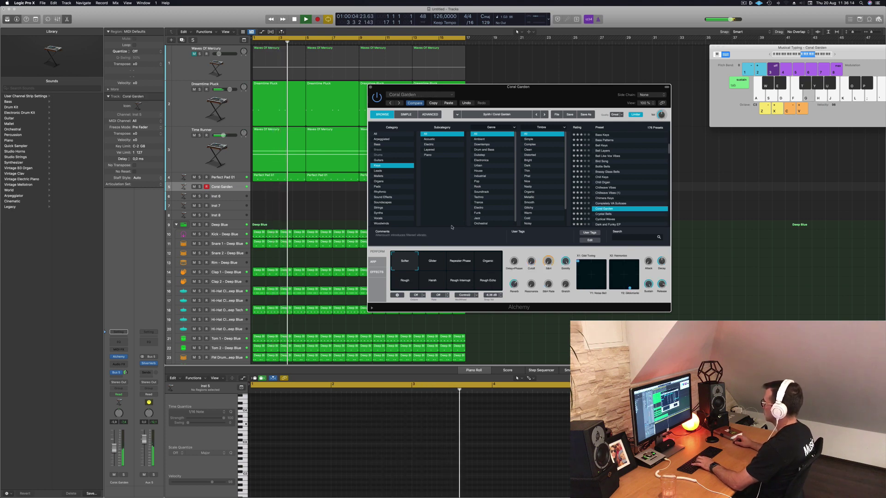
pyautogui.press('g')
# Load the Crystal Bells preset and play a few test notes over the loop
pyautogui.click(605, 215)
pyautogui.press('g')
pyautogui.scroll(-2, 613, 194)
pyautogui.press('g')
pyautogui.press('d')
pyautogui.press('g')
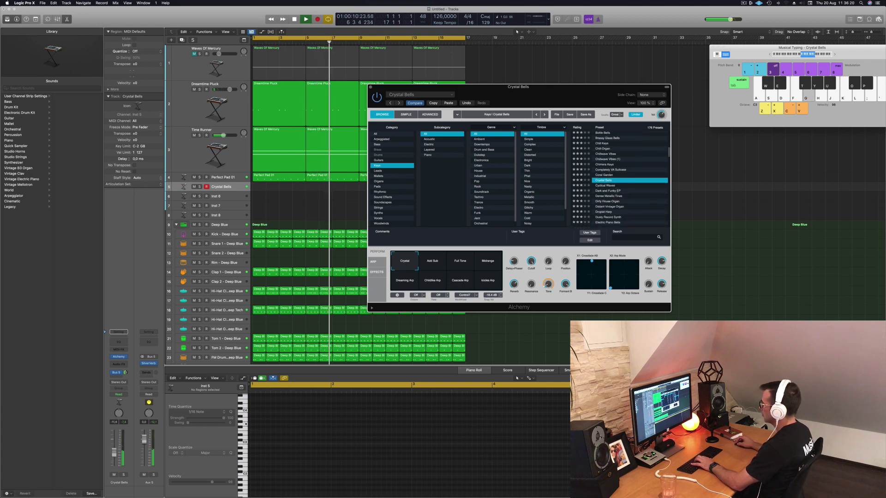
# Try out Crystal Bells in lower octave ranges of the Musical Typing keyboard
pyautogui.click(799, 56)
pyautogui.press('h')
pyautogui.press('j')
pyautogui.press('g')
pyautogui.press('z')
pyautogui.press('z')
pyautogui.press('g')
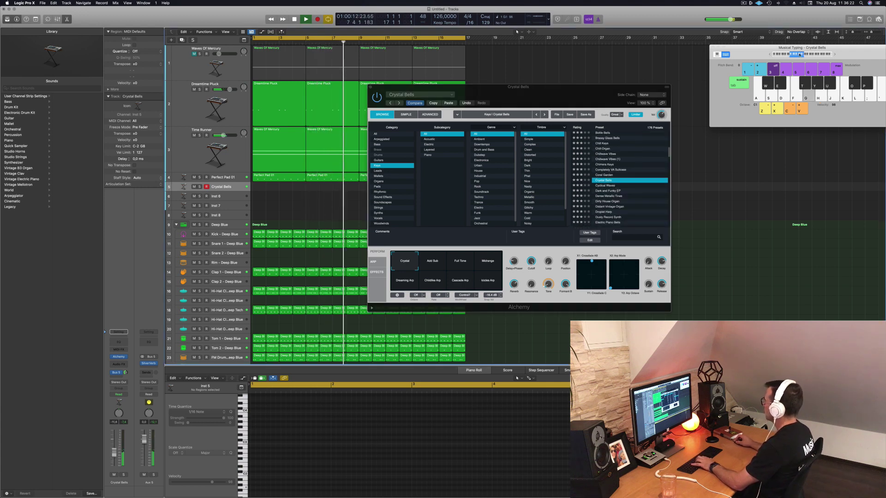
pyautogui.press('g')
pyautogui.press('x')
pyautogui.press('h')
# Audition the Dirty House Organ and Droplet Harp presets over the loop
pyautogui.click(608, 202)
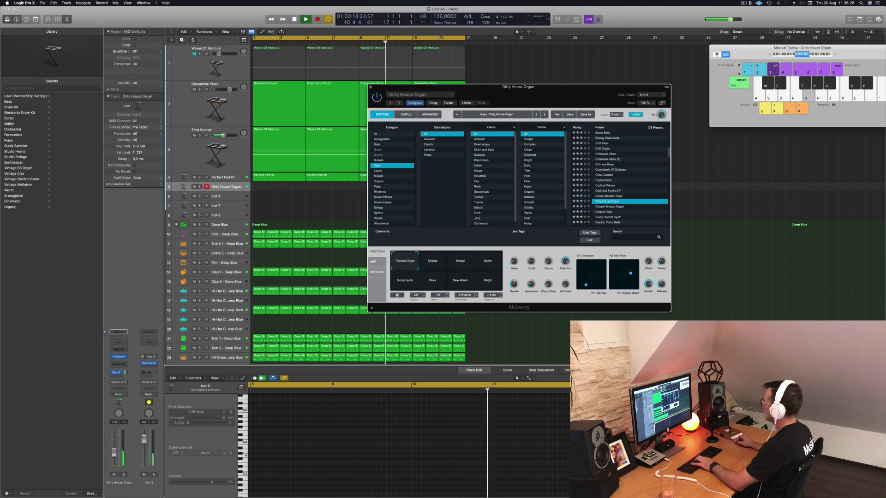
pyautogui.press('Down')
pyautogui.press('Down')
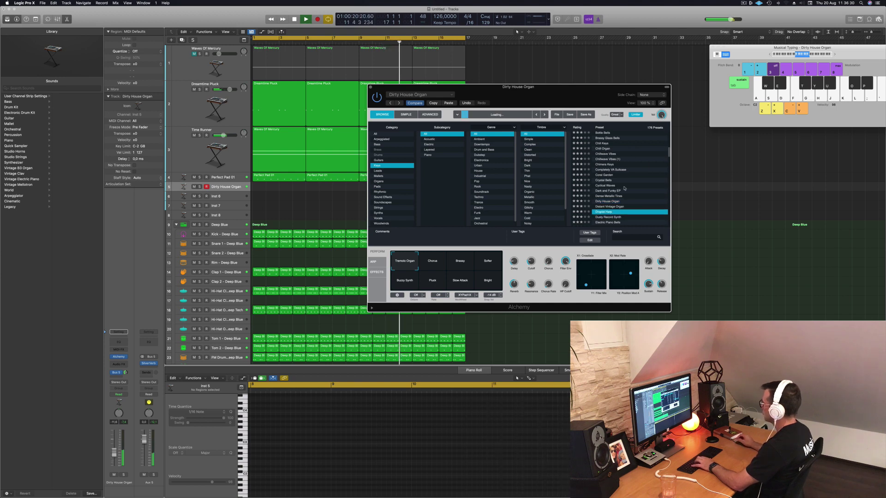
pyautogui.scroll(-2, 625, 190)
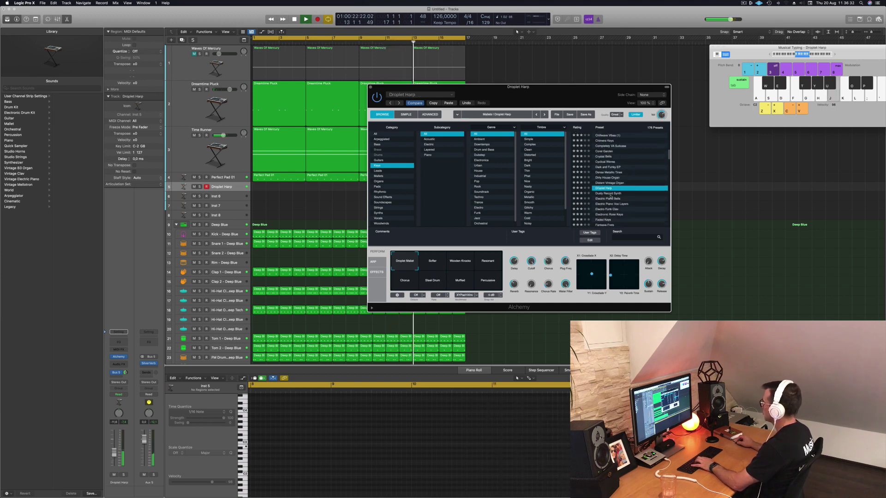
# Load the Dusty Record Synth preset and try out melody ideas with its Vinyl EP snapshot
pyautogui.click(609, 194)
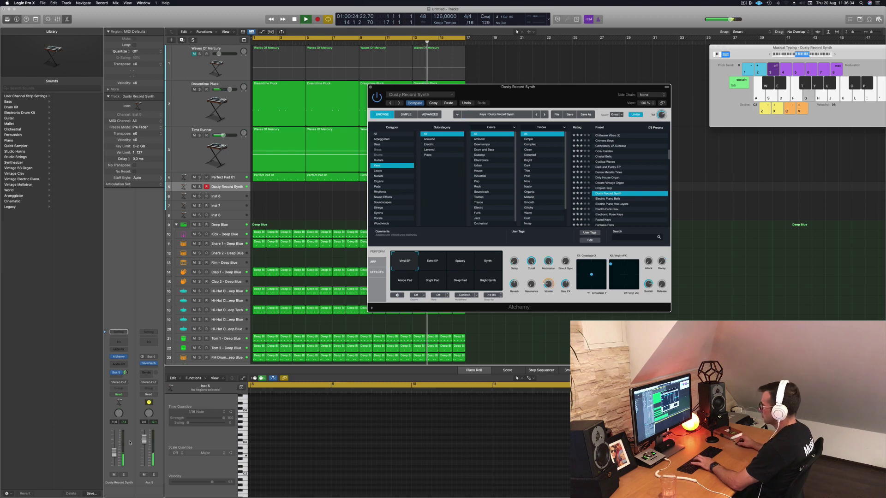
pyautogui.press('a')
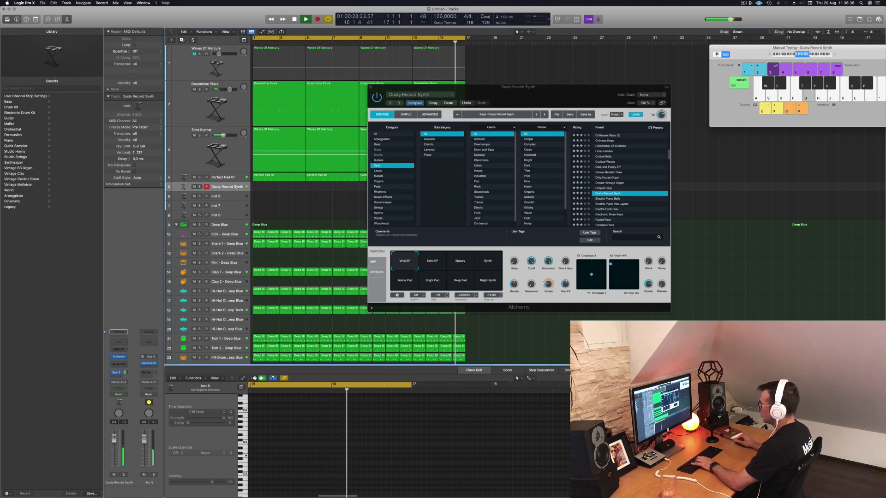
pyautogui.press("'")
pyautogui.press(';')
pyautogui.press('l')
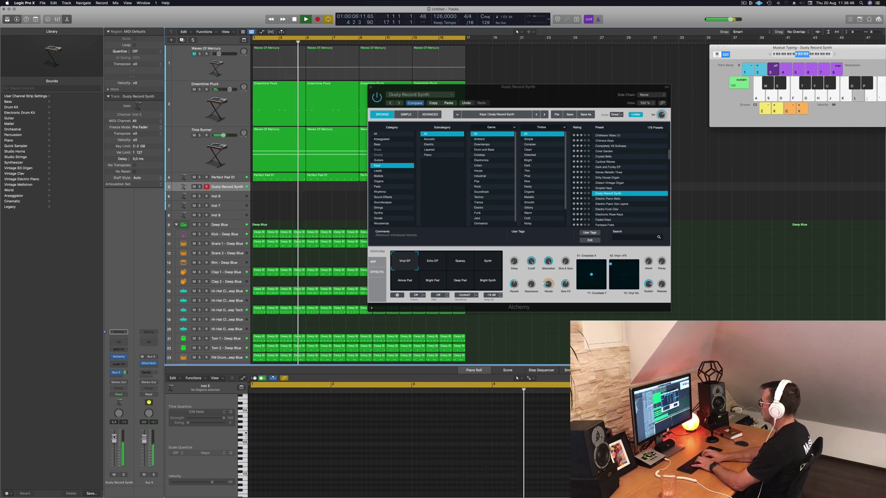
pyautogui.press('h')
pyautogui.press('j')
pyautogui.press('g')
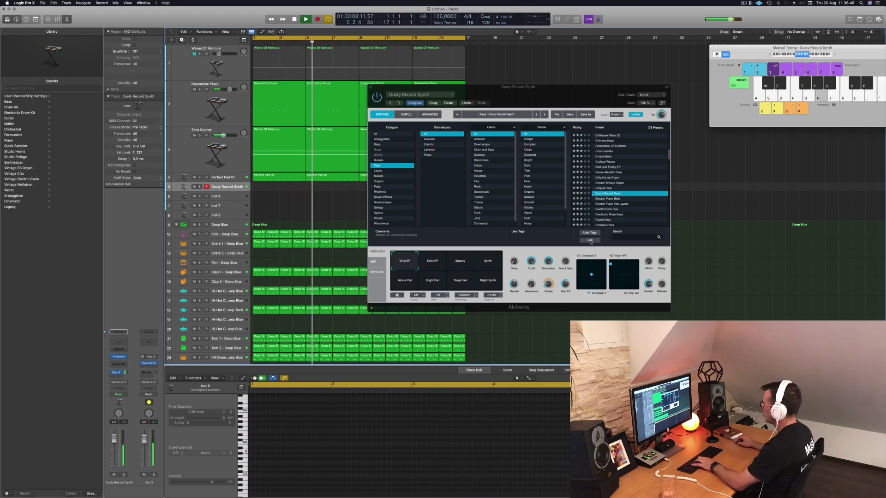
# Audition the Spacey, Synth and pad snapshots of Dusty Record Synth, including Deep Pad, and lower the track's volume
pyautogui.click(460, 263)
pyautogui.click(487, 265)
pyautogui.click(402, 282)
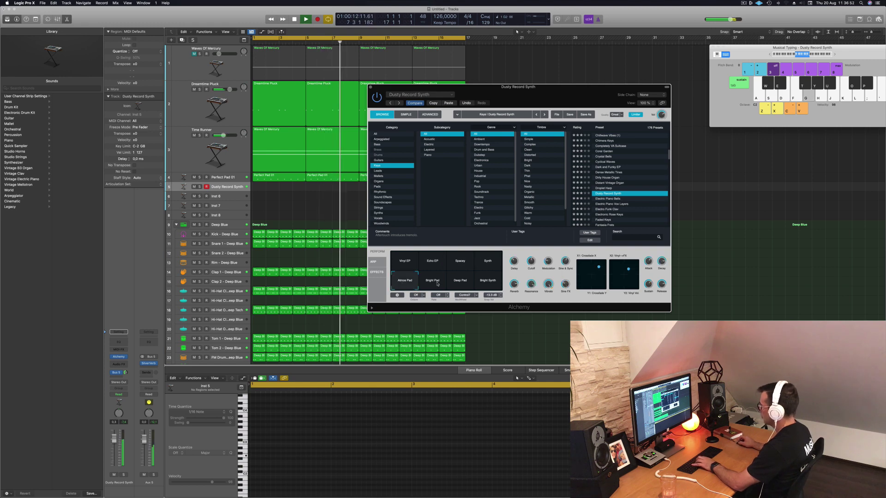
pyautogui.click(460, 283)
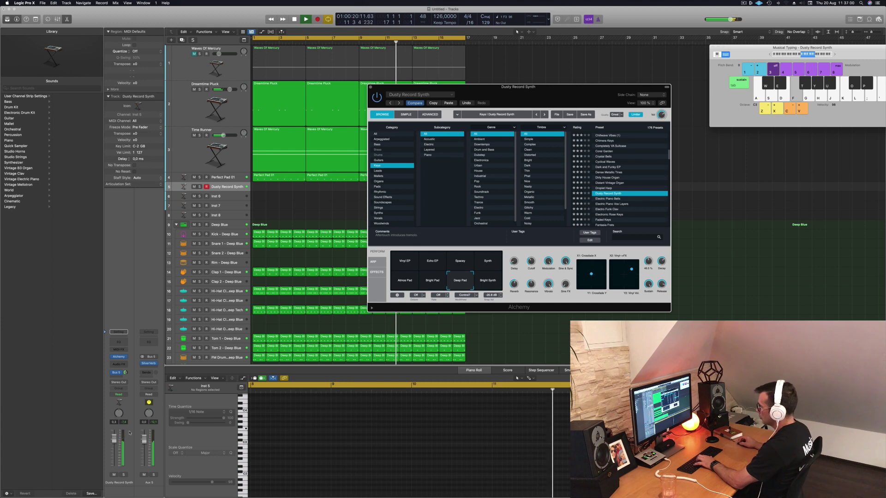
pyautogui.click(115, 456)
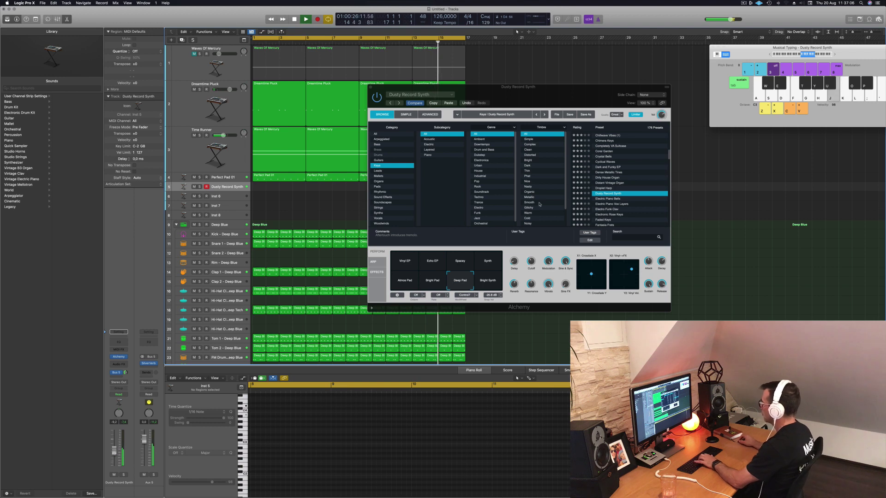
# Audition the Electro Funk Clav, Faded Keys, Fizzy Bell Keys and Flute Hold presets over the loop
pyautogui.click(611, 209)
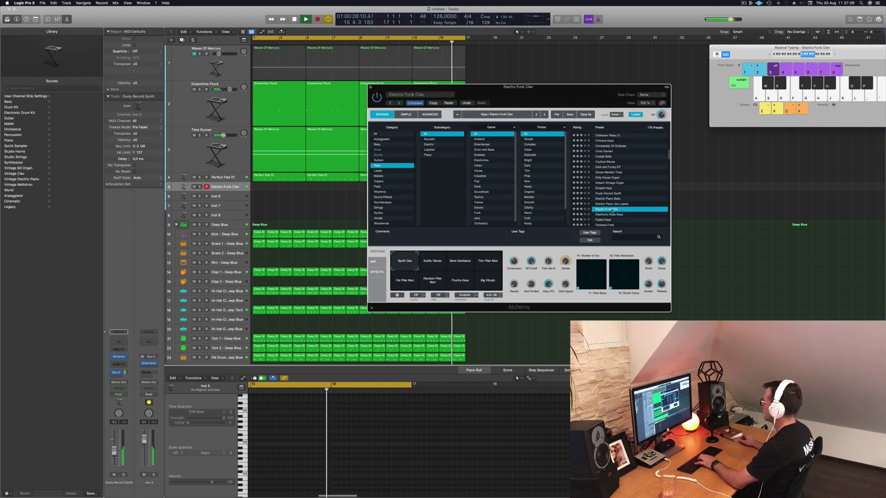
pyautogui.scroll(-2, 609, 203)
pyautogui.click(608, 194)
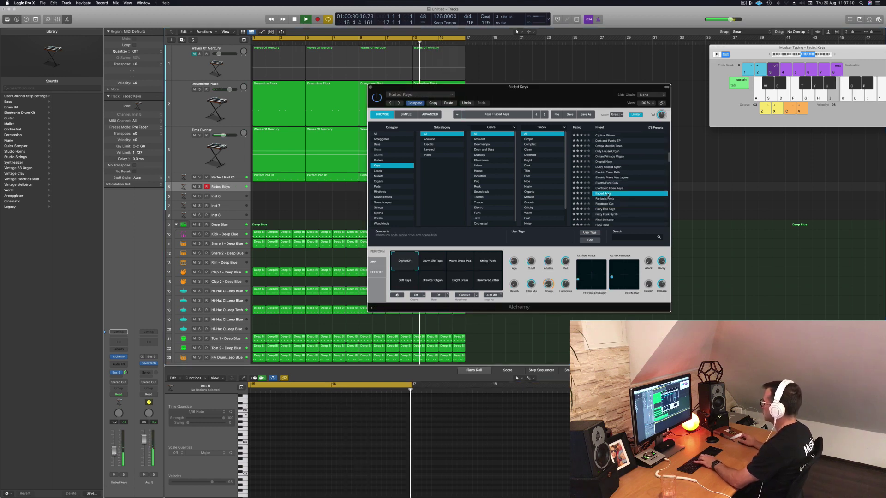
pyautogui.click(607, 180)
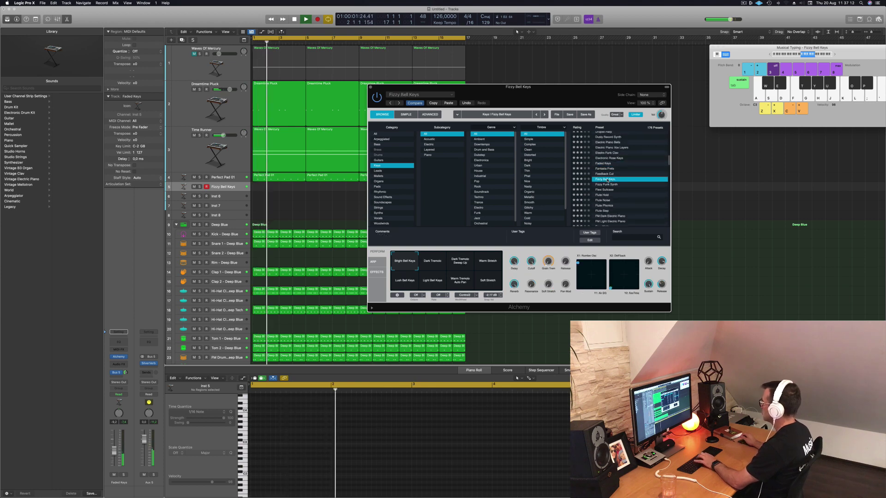
pyautogui.click(602, 195)
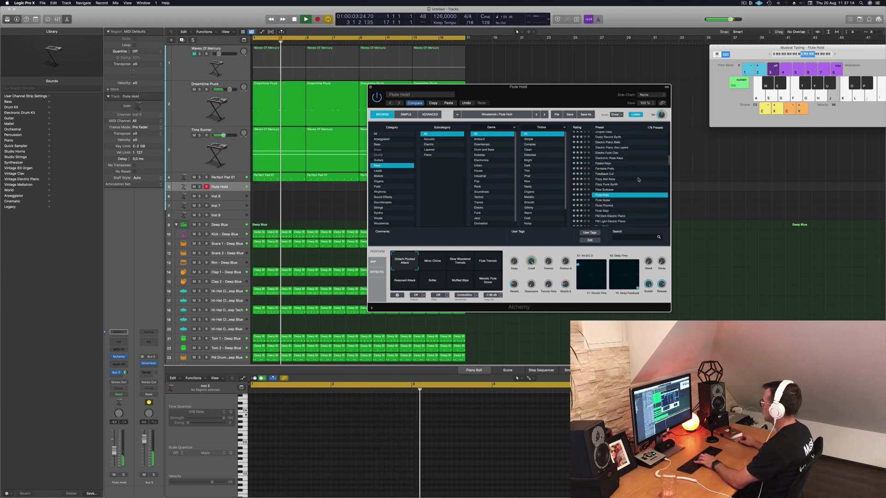
# Load the FM Dark Electric Piano preset and play a few test notes over the loop
pyautogui.click(611, 183)
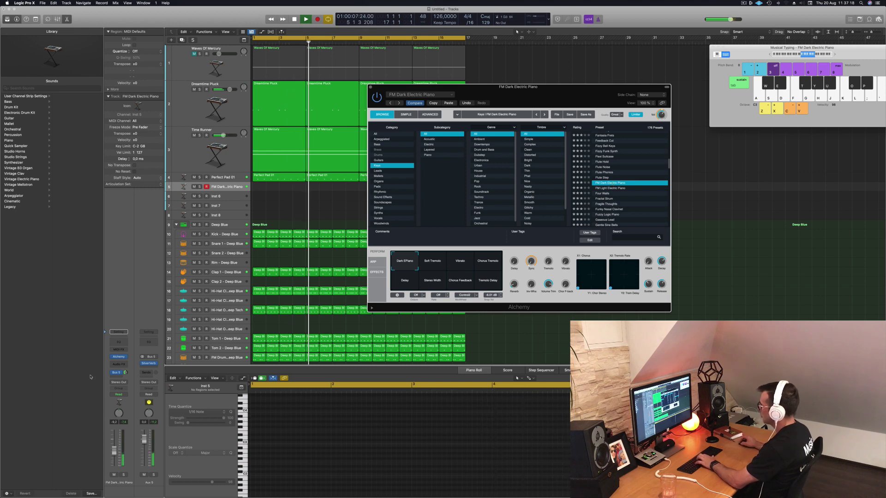
pyautogui.press('g')
pyautogui.press('d')
pyautogui.press('d')
# Audition the Fuzzy Logic Piano preset and load Gentle Sine Bells on the track
pyautogui.click(608, 214)
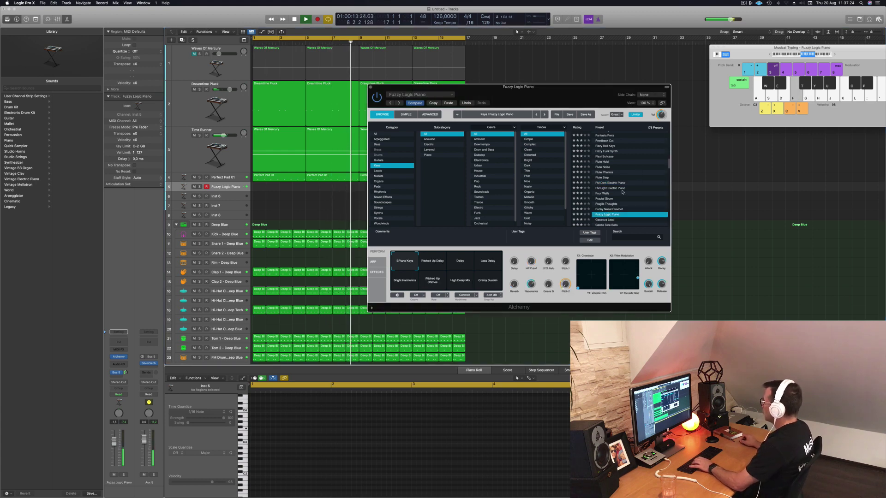
pyautogui.scroll(-2, 622, 191)
pyautogui.click(610, 209)
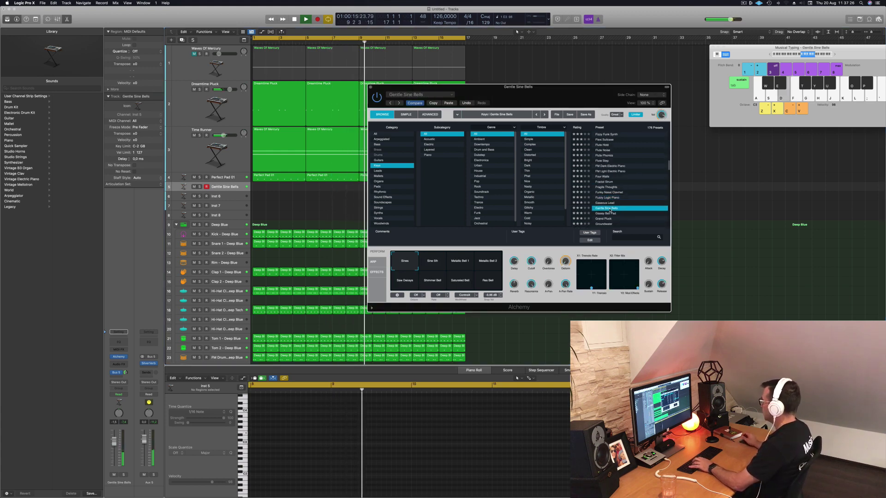
pyautogui.scroll(-1, 645, 184)
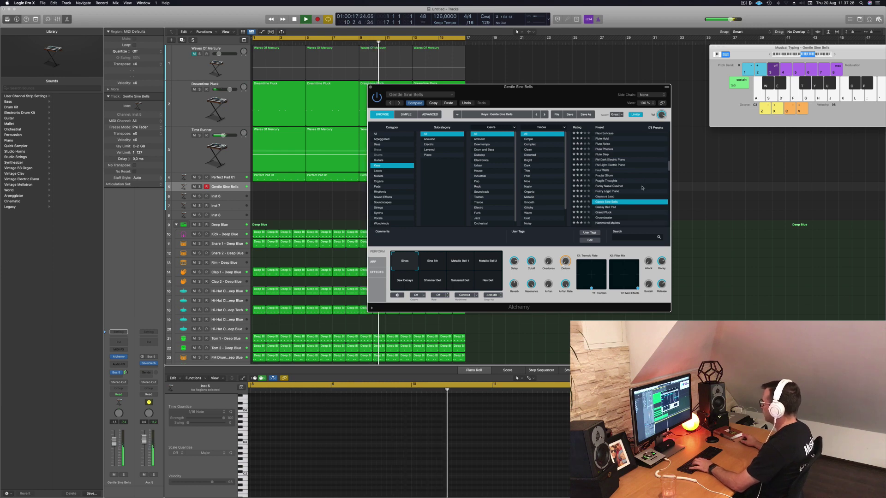
pyautogui.scroll(-3, 642, 188)
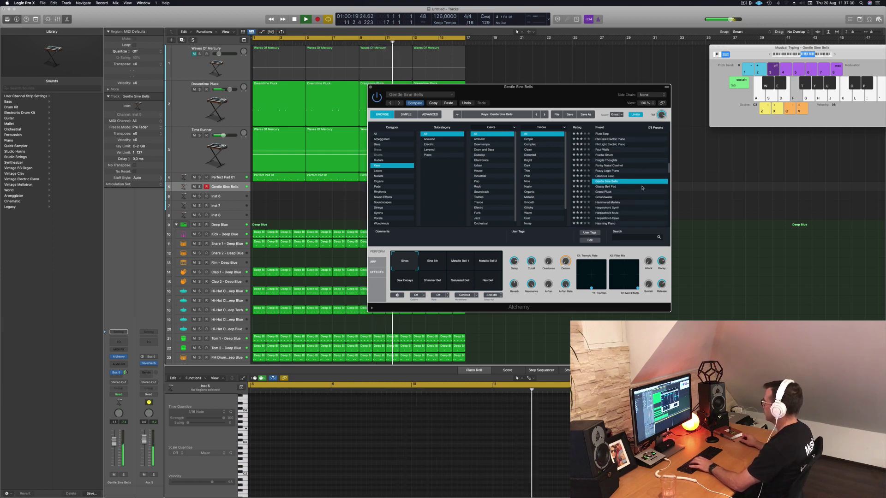
# Compare the metallic, decay, shimmer and saturated bell snapshots of Gentle Sine Bells, finishing on Metallic Bell 1
pyautogui.click(463, 262)
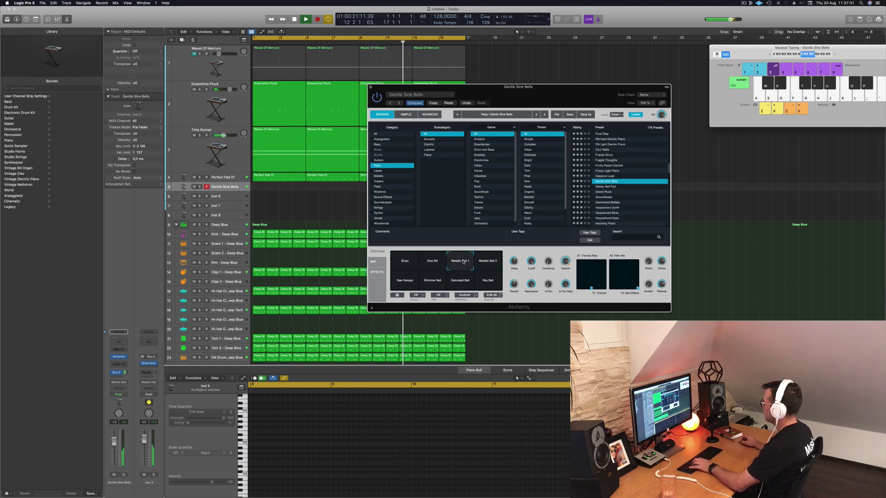
pyautogui.click(431, 262)
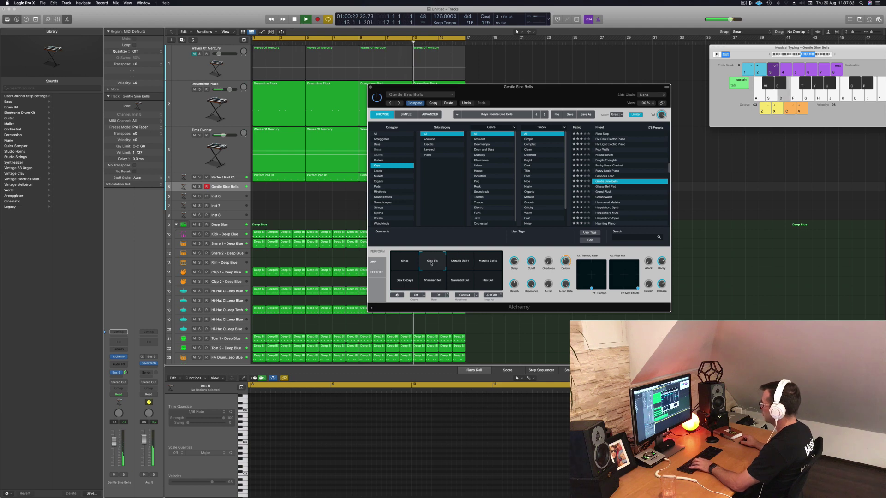
pyautogui.click(483, 264)
pyautogui.click(408, 286)
pyautogui.click(443, 285)
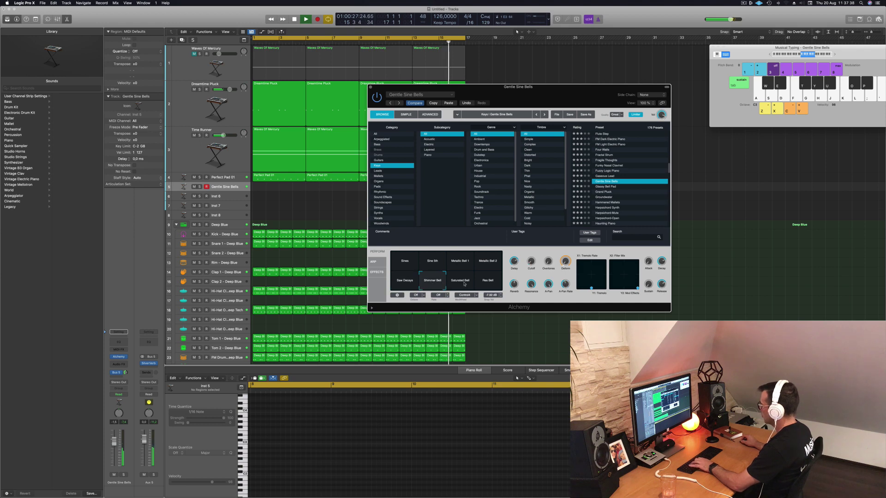
pyautogui.click(464, 284)
pyautogui.click(486, 284)
pyautogui.click(464, 261)
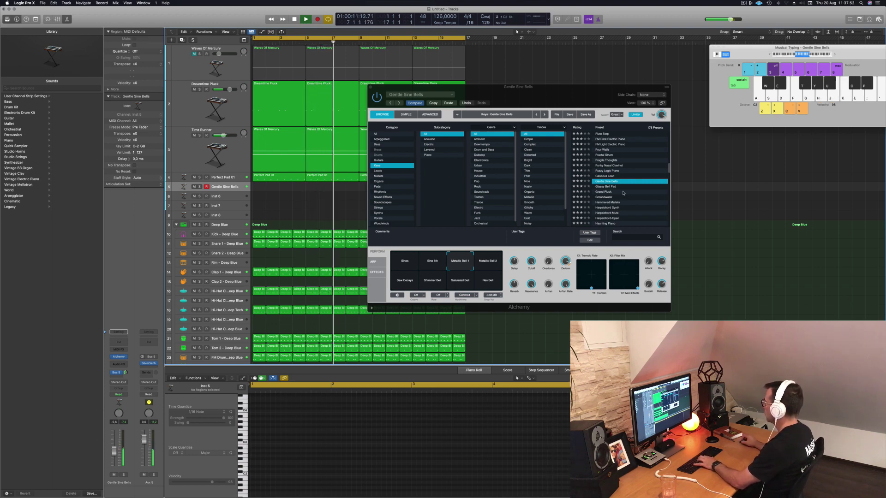
# Audition the Hidden Voices, Ice Piano and Ice Water Keys presets over the loop
pyautogui.scroll(-3, 606, 206)
pyautogui.click(606, 206)
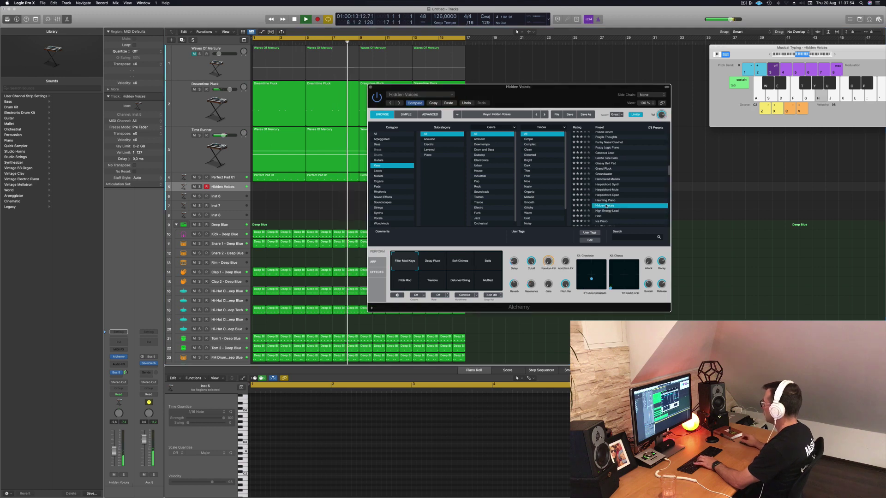
pyautogui.scroll(-3, 630, 194)
pyautogui.click(609, 203)
pyautogui.scroll(-3, 614, 196)
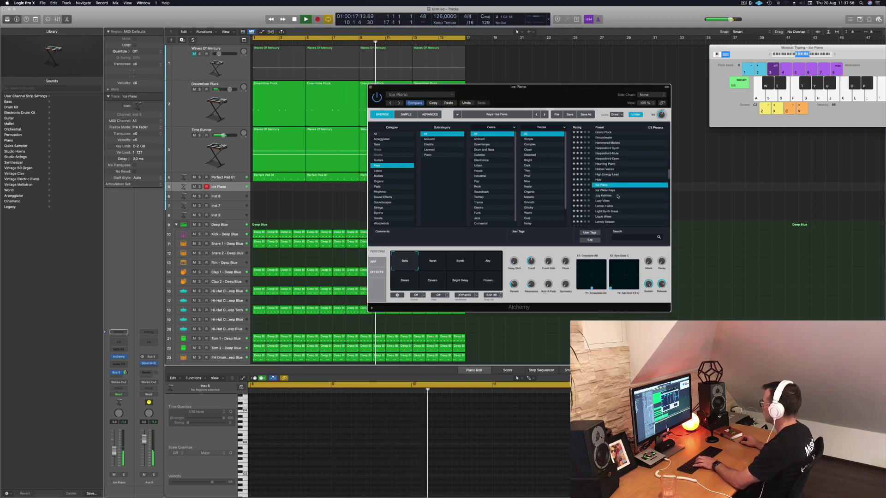
pyautogui.click(608, 191)
pyautogui.scroll(-1, 626, 188)
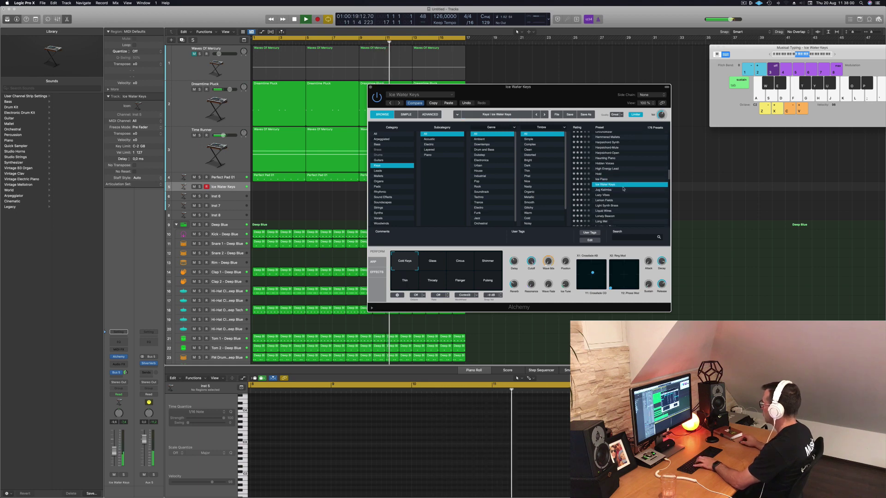
# Audition the Lazy Vibes, Lemon Fields and Lonely Beacon presets over the loop
pyautogui.click(604, 195)
pyautogui.scroll(-3, 634, 187)
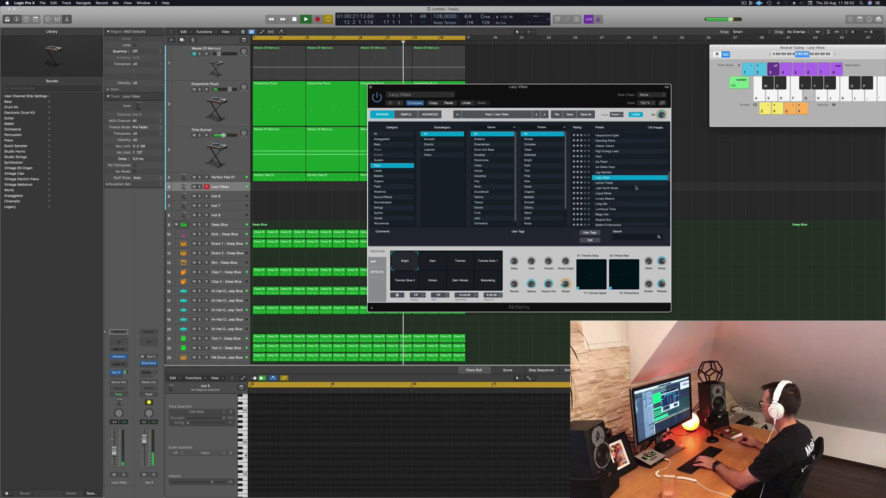
pyautogui.click(603, 184)
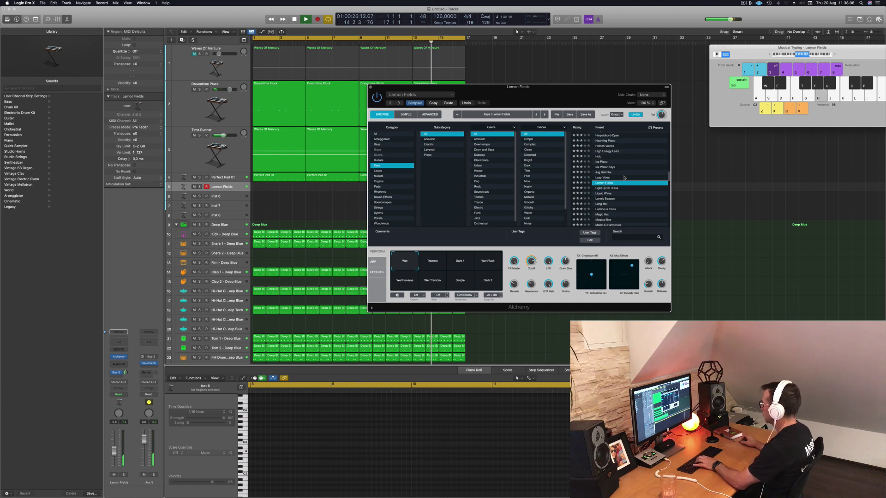
pyautogui.scroll(-1, 623, 192)
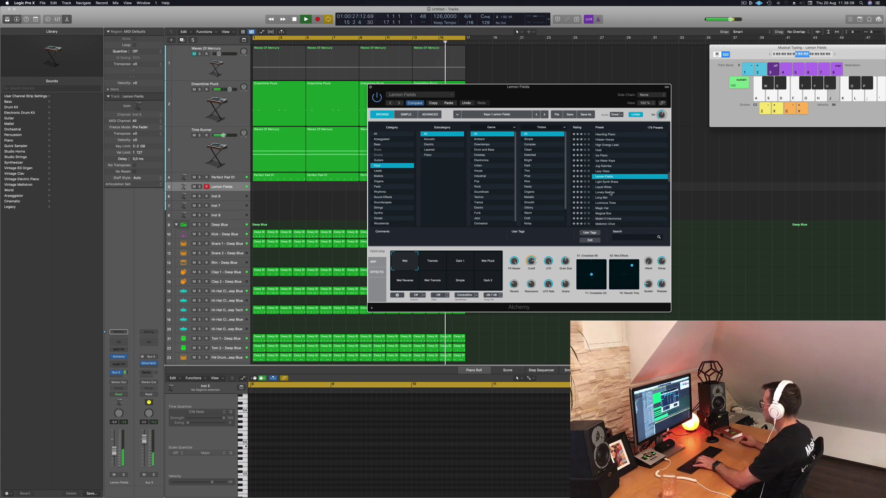
pyautogui.click(610, 193)
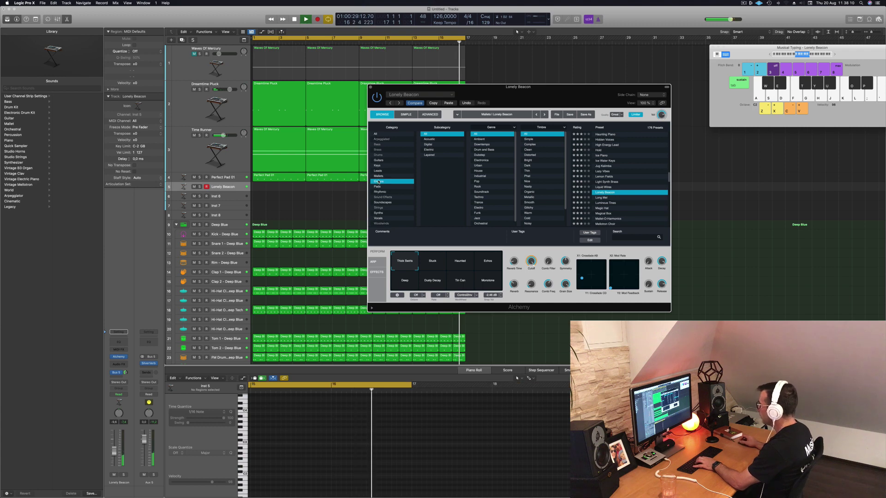
# Load the Quirky Organ Stack preset and audition single notes in different octaves over the loop
pyautogui.click(611, 176)
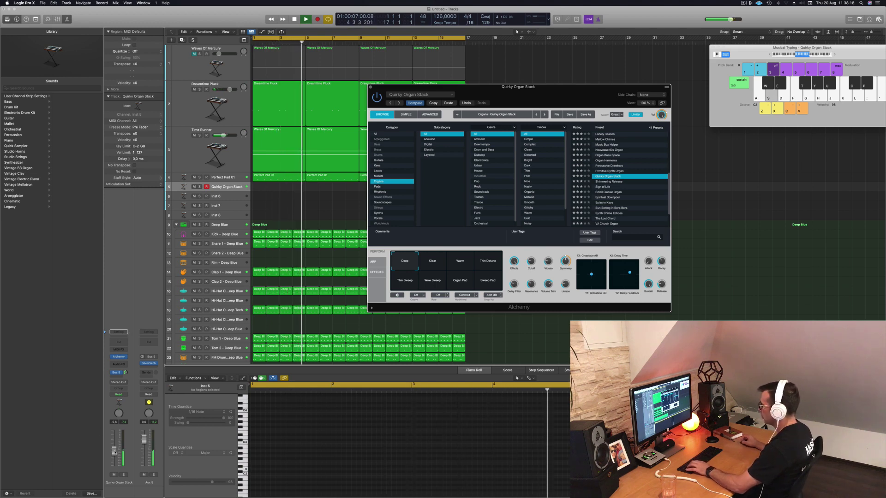
pyautogui.press('w')
pyautogui.press('a')
pyautogui.press('s')
pyautogui.press('s')
pyautogui.press('z')
pyautogui.press('s')
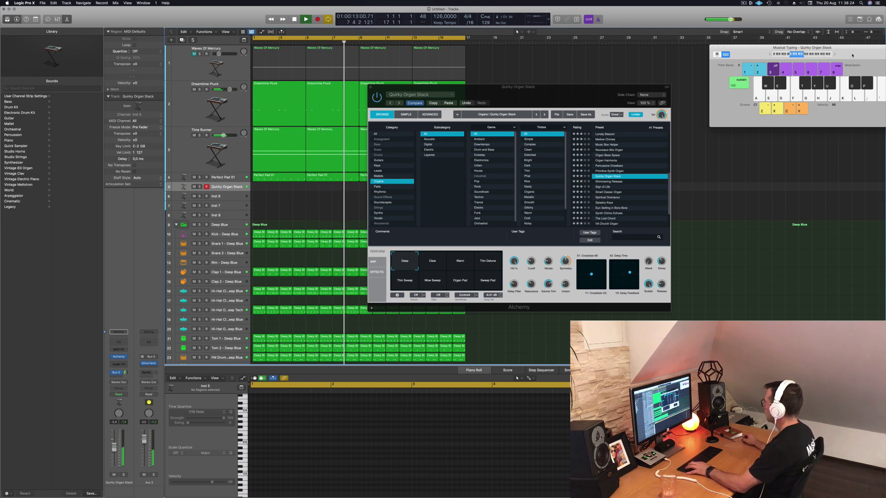
pyautogui.press('x')
pyautogui.press('s')
pyautogui.press('s')
pyautogui.press('s')
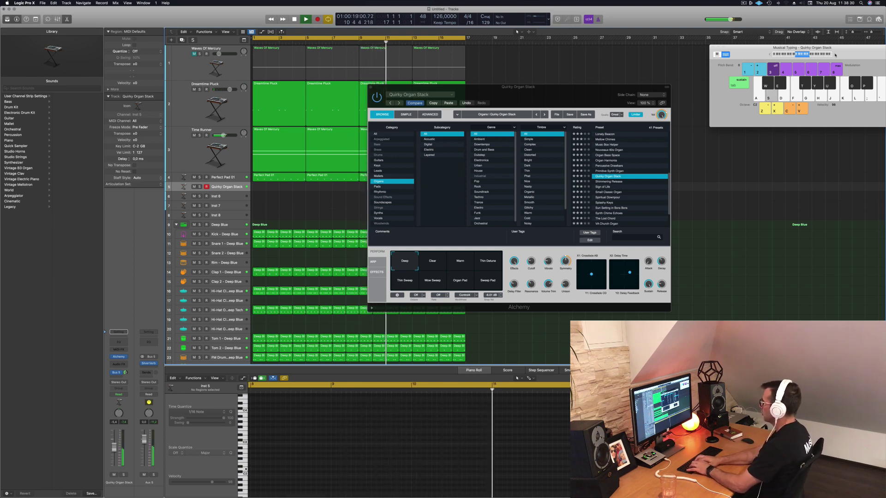
pyautogui.press('f')
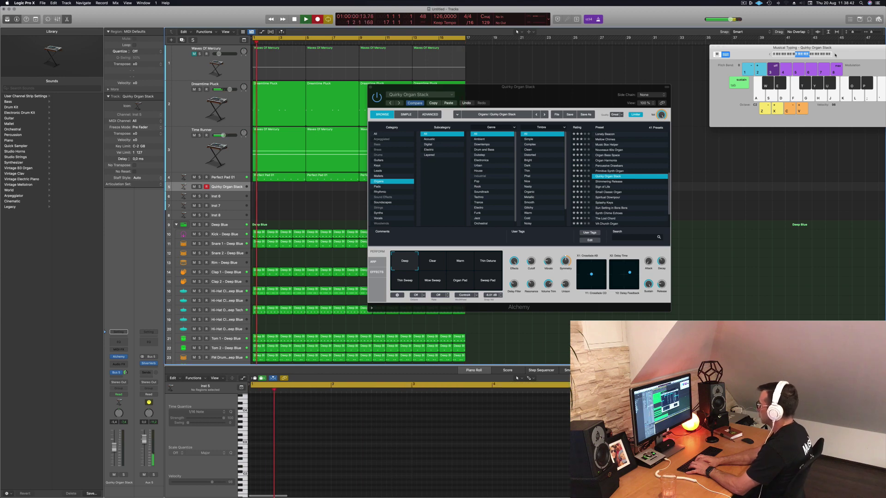
# Record a slow, long-note organ part on the Quirky Organ Stack track and move the Alchemy window clear of the regions
pyautogui.press('s')
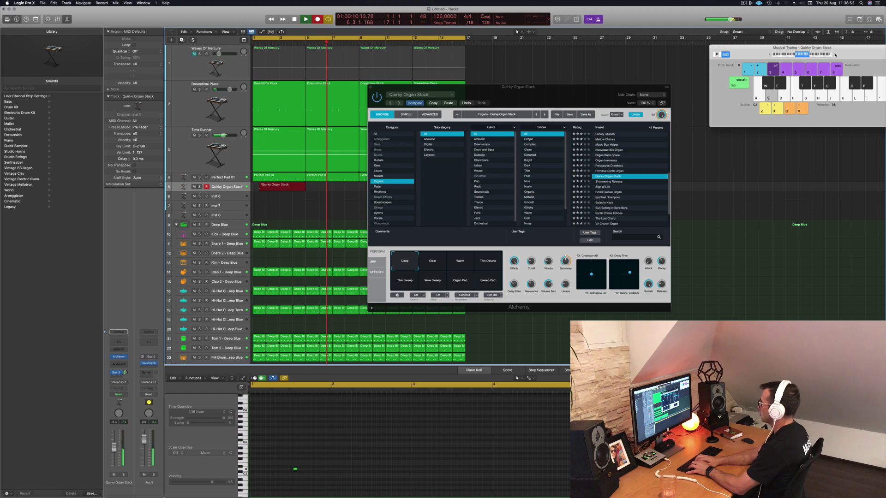
pyautogui.press('w')
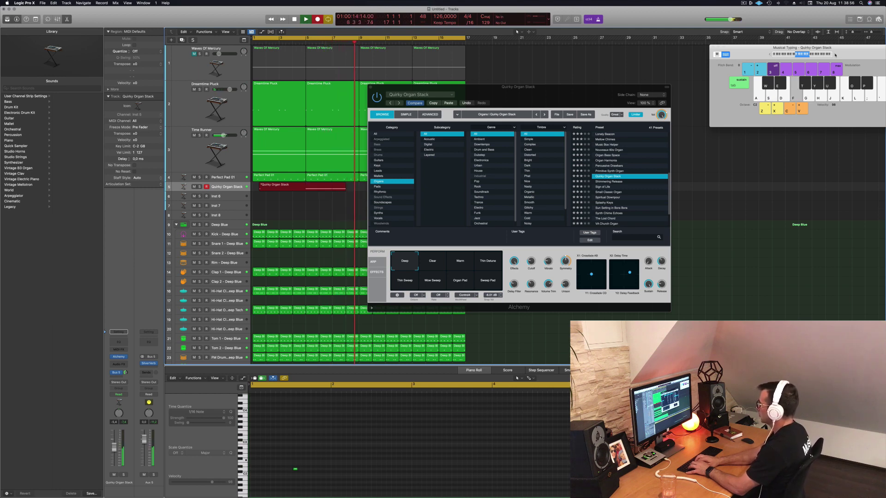
pyautogui.press('y')
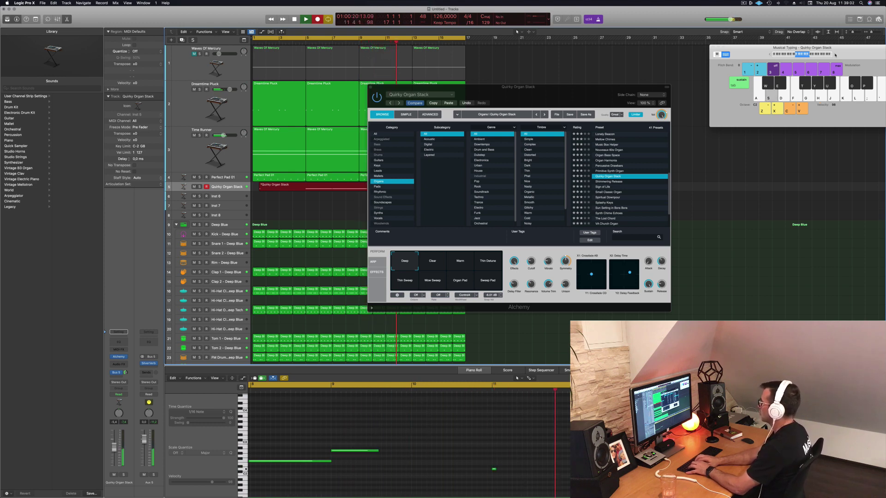
pyautogui.press('f')
pyautogui.press('g')
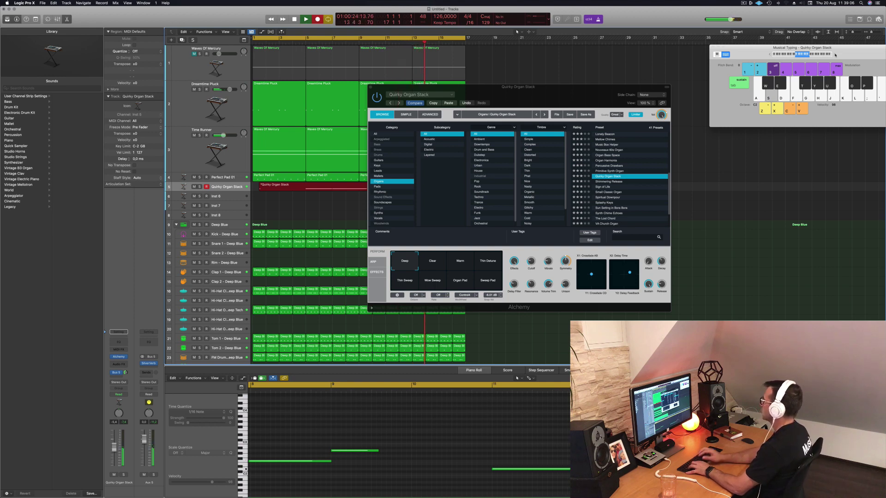
pyautogui.press('space')
pyautogui.moveTo(550, 97); pyautogui.dragTo(747, 94)
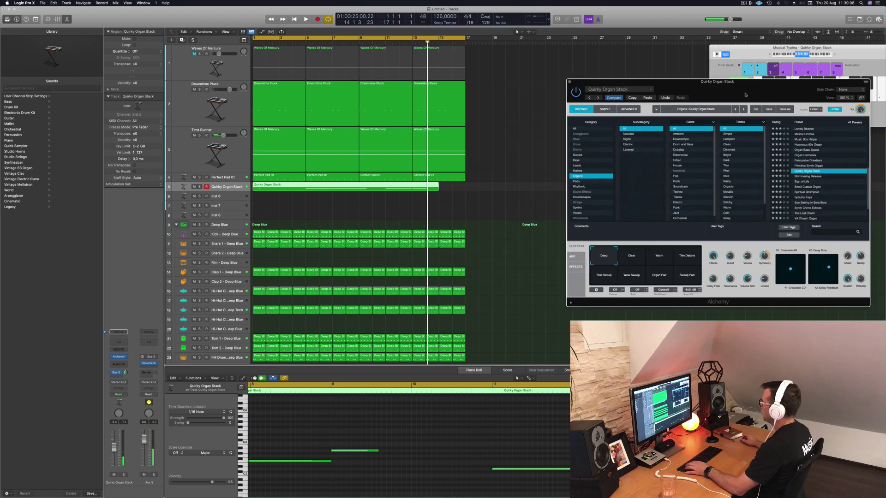
# Cut the Quirky Organ Stack recording down to one four-bar region placed at the start of the loop and play it
pyautogui.click(362, 189)
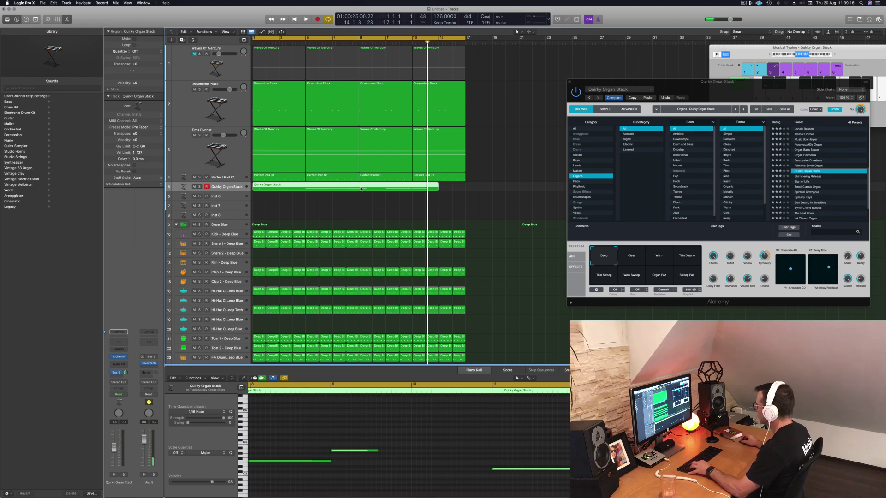
pyautogui.press('Return')
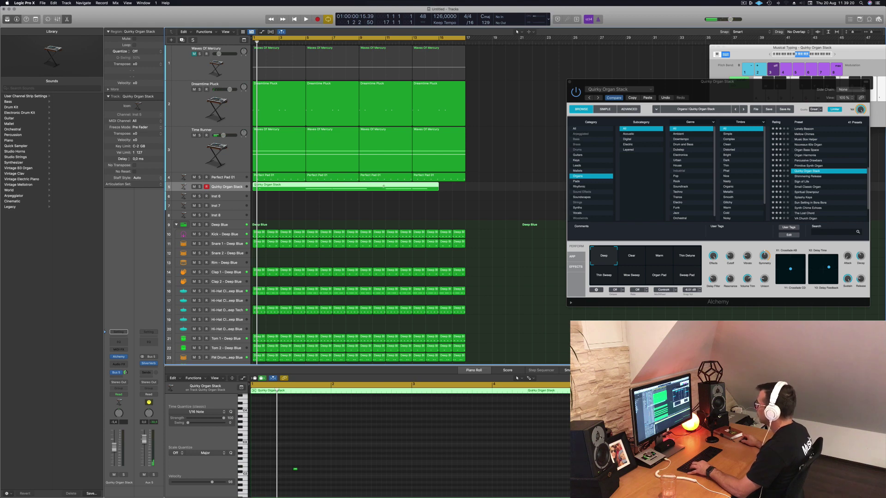
pyautogui.click(384, 186)
pyautogui.press('Return')
pyautogui.press('Delete')
pyautogui.moveTo(405, 187); pyautogui.dragTo(272, 186)
pyautogui.press('space')
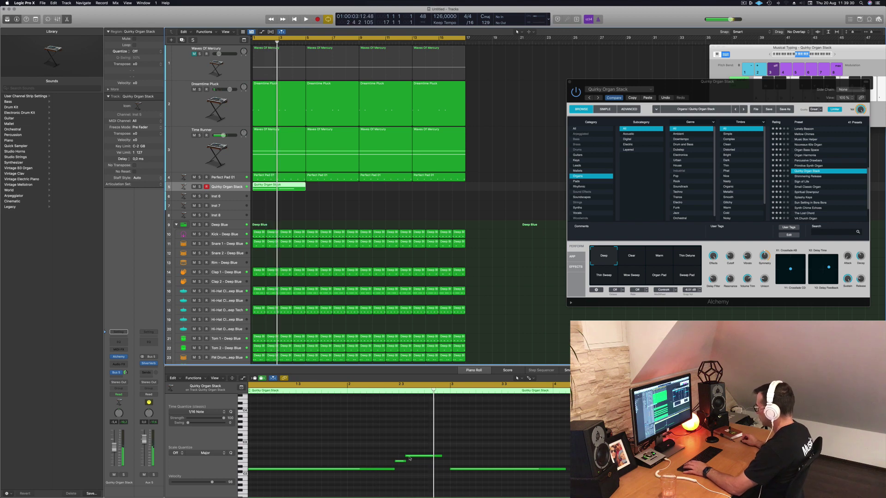
# Shift the two short higher notes slightly later and lengthen the first long note to meet them
pyautogui.press('space')
pyautogui.moveTo(401, 449); pyautogui.dragTo(428, 465)
pyautogui.press('space')
pyautogui.click(314, 441)
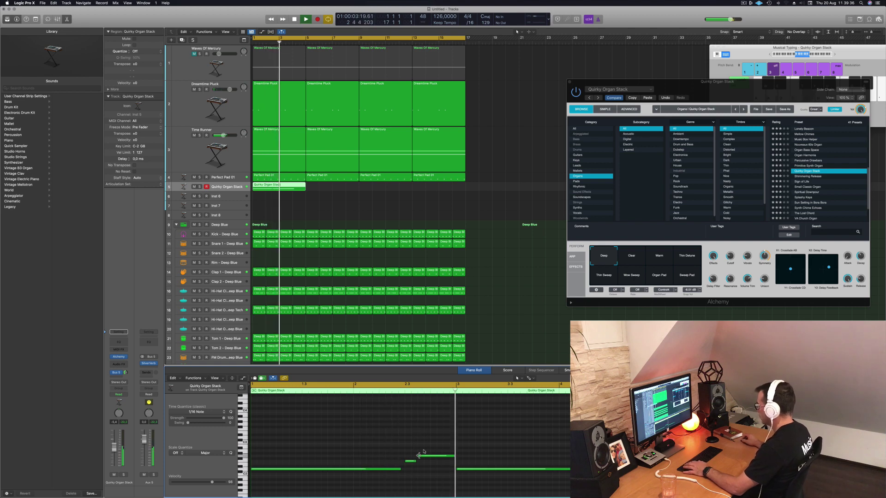
pyautogui.moveTo(399, 469); pyautogui.dragTo(404, 470)
pyautogui.click(346, 457)
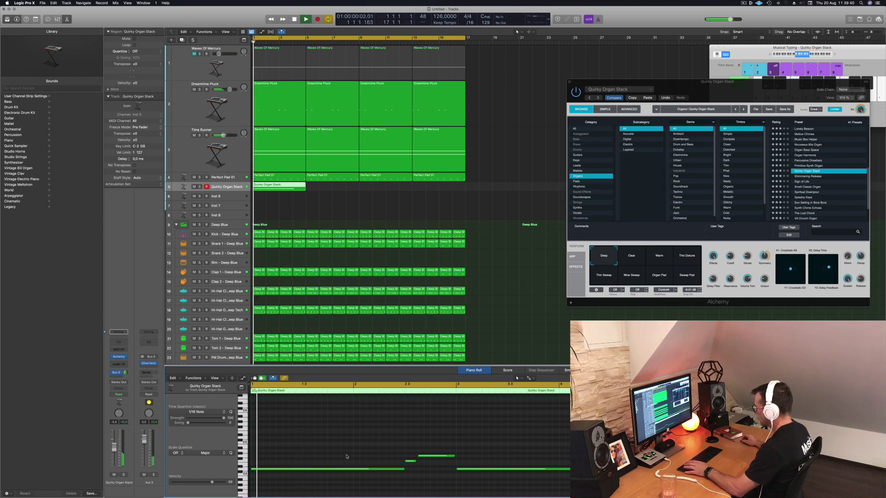
# Try to shift all notes of the organ region slightly later together
pyautogui.press('super+a')
pyautogui.moveTo(292, 471); pyautogui.dragTo(297, 471)
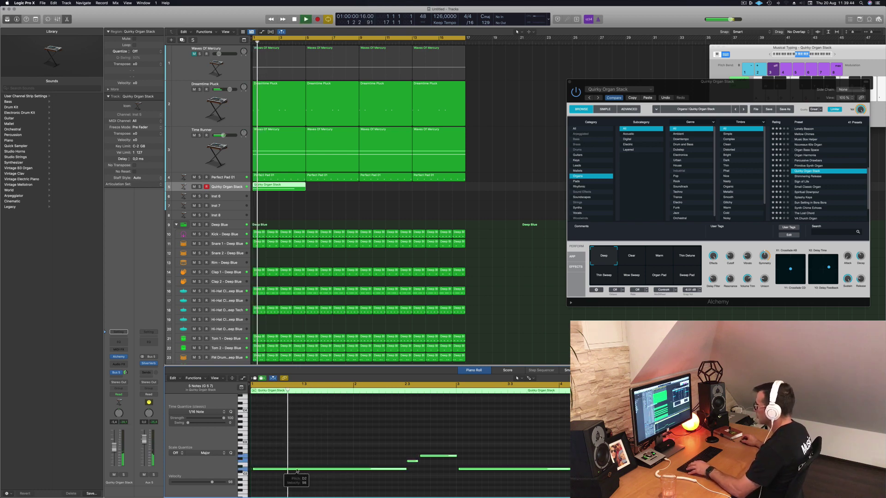
pyautogui.click(318, 450)
pyautogui.press('super+a')
pyautogui.press('super+z')
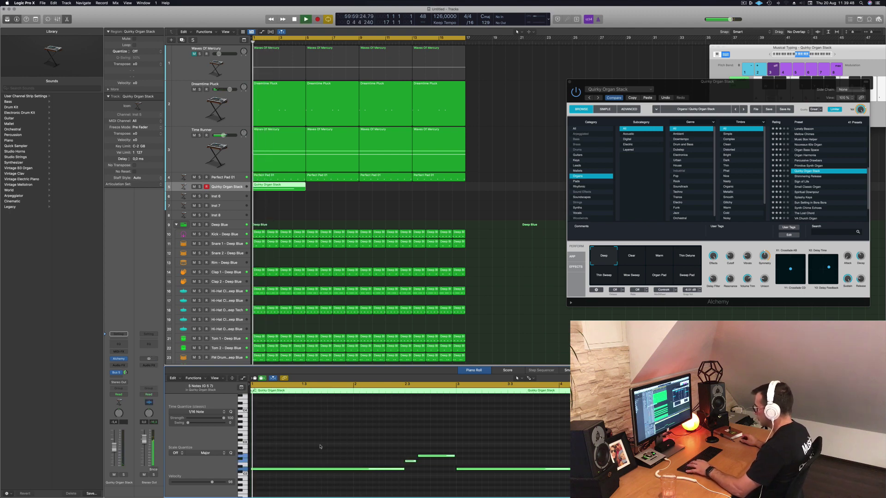
pyautogui.press('Left')
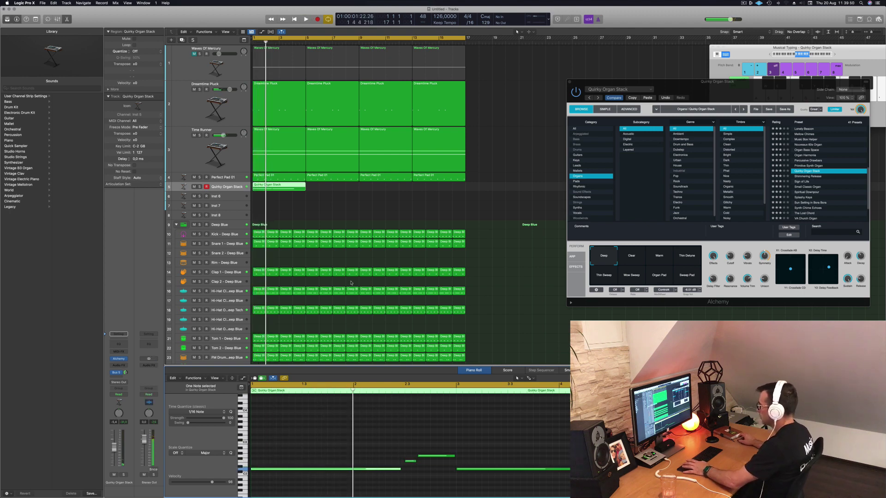
# Listen to the four-bar organ region against the other layers from the loop start
pyautogui.press('space')
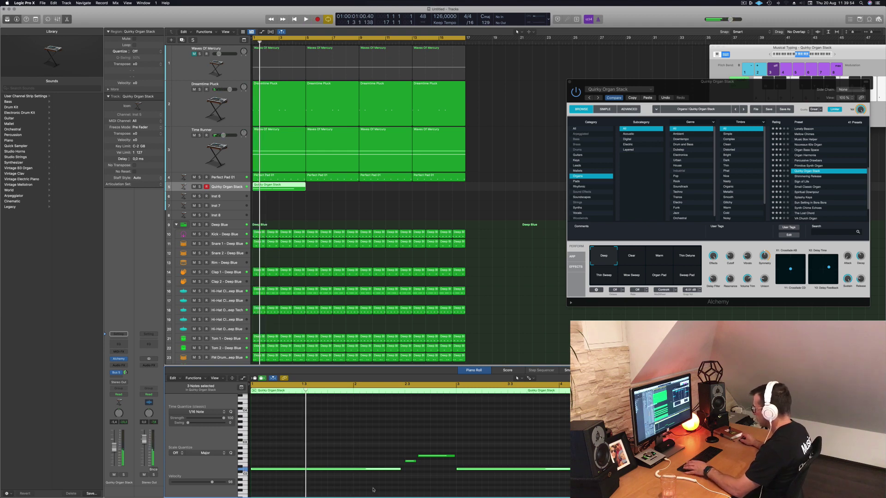
pyautogui.press('super+a')
pyautogui.press('space')
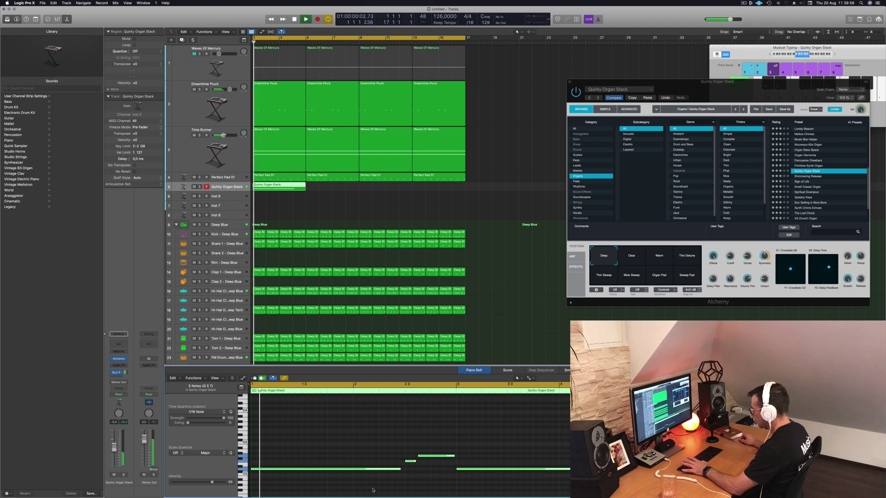
pyautogui.click(314, 211)
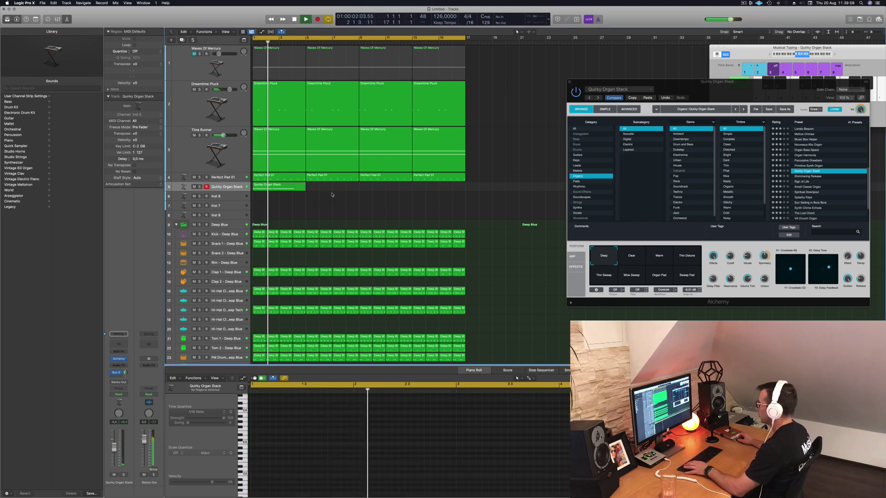
pyautogui.press('Right')
pyautogui.press('super+Left')
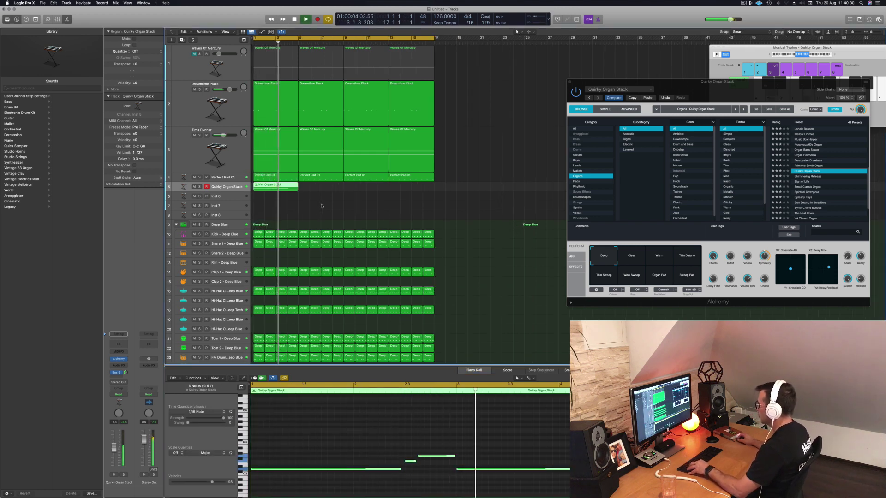
pyautogui.press('super+Left')
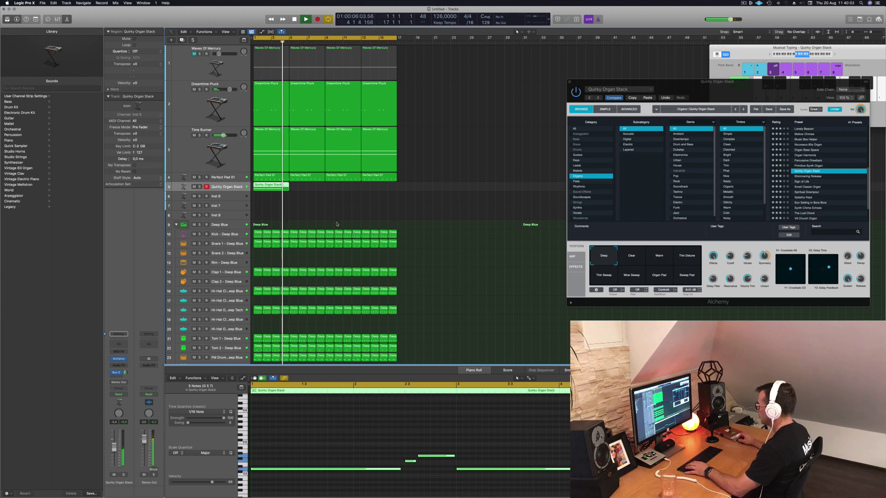
pyautogui.press('space')
pyautogui.press('space')
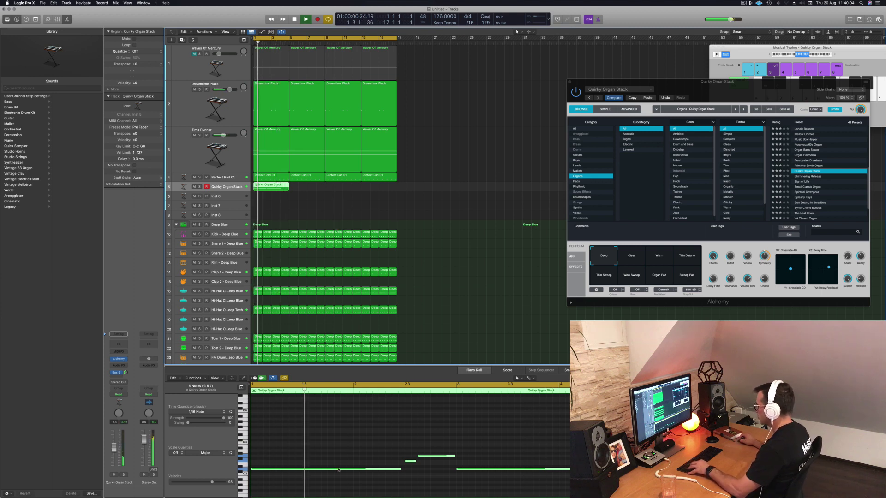
# Repeat the four-bar organ region across the rest of the loop up to bar 17 and enlarge its track's height
pyautogui.click(370, 468)
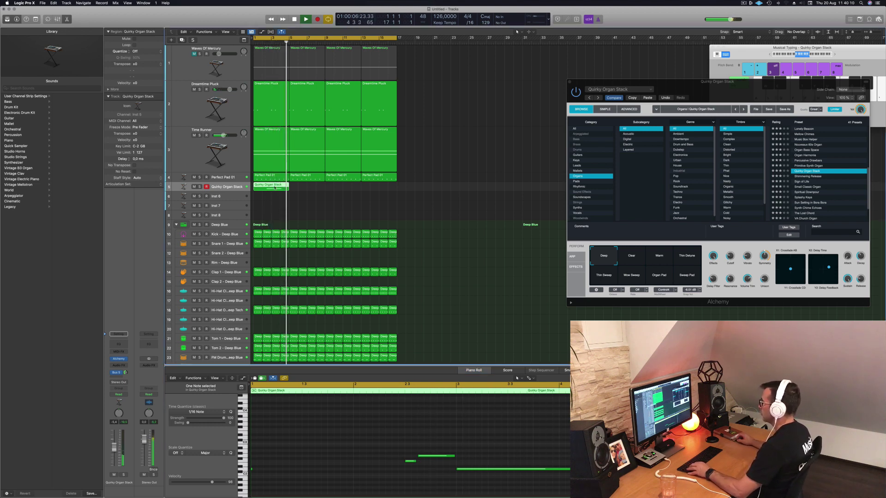
pyautogui.moveTo(284, 189); pyautogui.dragTo(378, 190)
pyautogui.keyDown('ctrl'); pyautogui.keyDown('alt'); pyautogui.click(331, 213); pyautogui.keyUp('alt'); pyautogui.keyUp('ctrl')
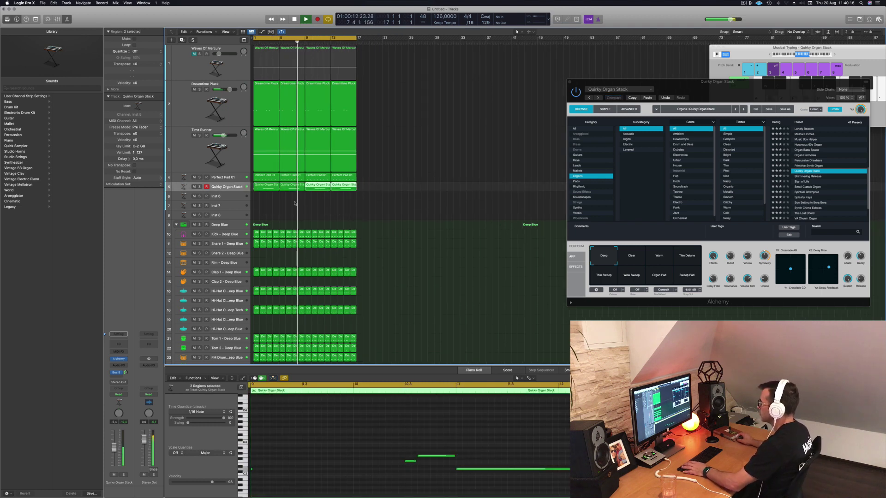
pyautogui.moveTo(240, 190); pyautogui.dragTo(241, 231)
# Compare the Warm, Thin Detune and Sweep Pad snapshots of Quirky Organ Stack, and load the Shimmering Release preset
pyautogui.moveTo(581, 82); pyautogui.dragTo(446, 70)
pyautogui.click(522, 243)
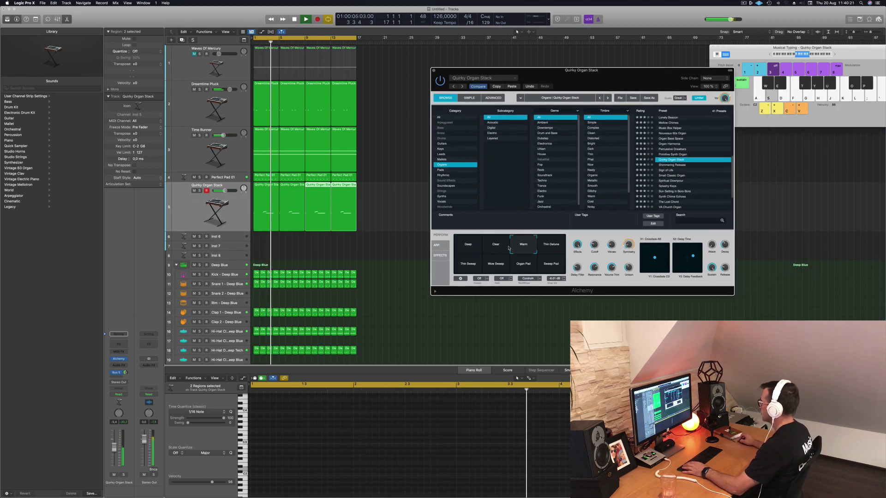
pyautogui.click(548, 248)
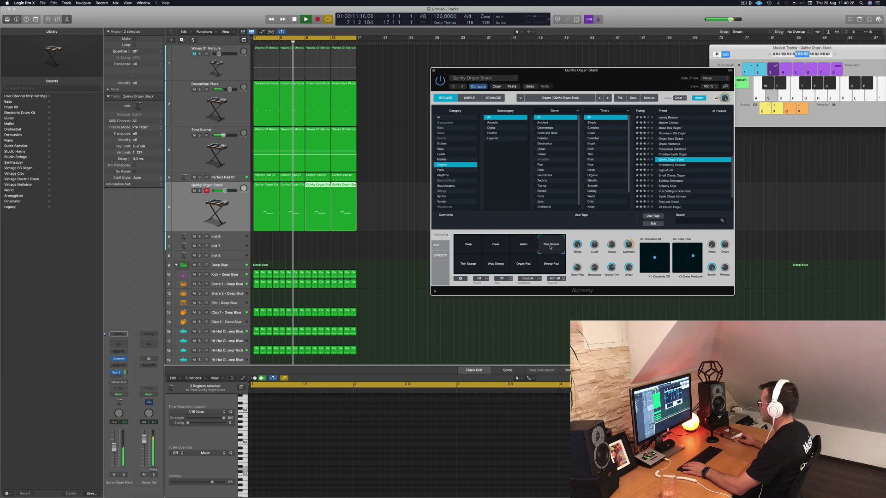
pyautogui.click(551, 259)
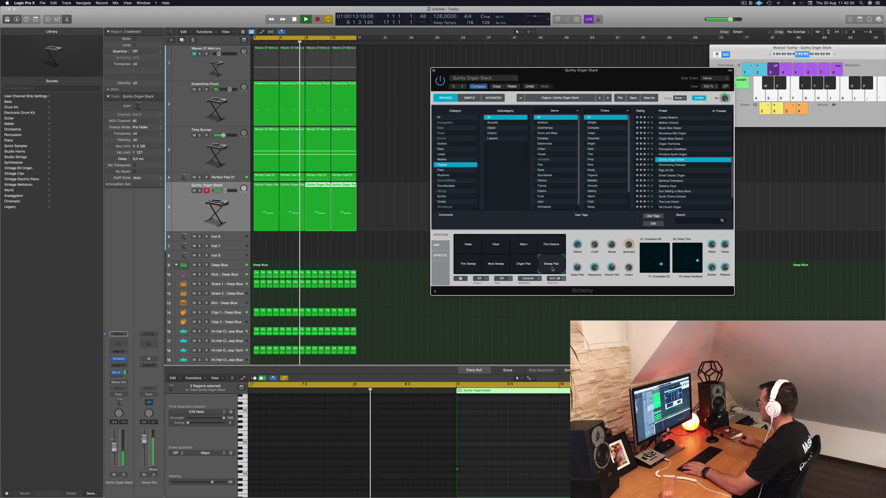
pyautogui.click(669, 165)
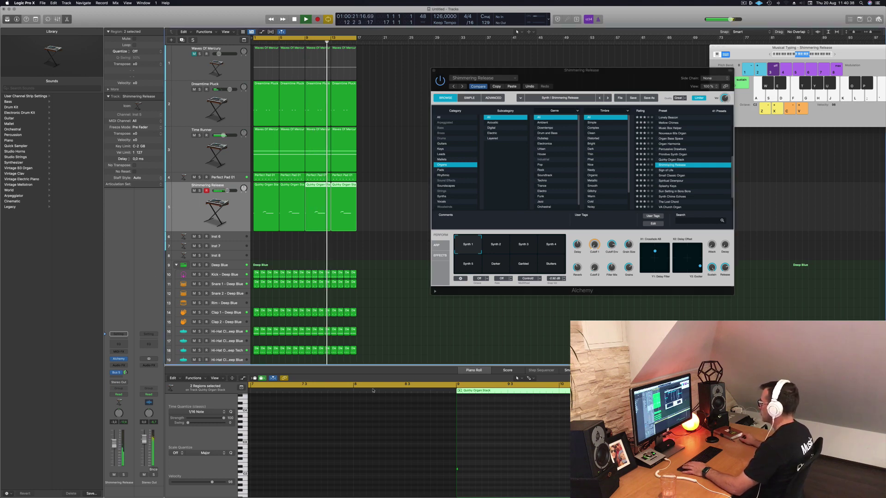
# Copy the later long note to the start of the first region and lengthen it up to the first short note
pyautogui.press('Return')
pyautogui.click(273, 188)
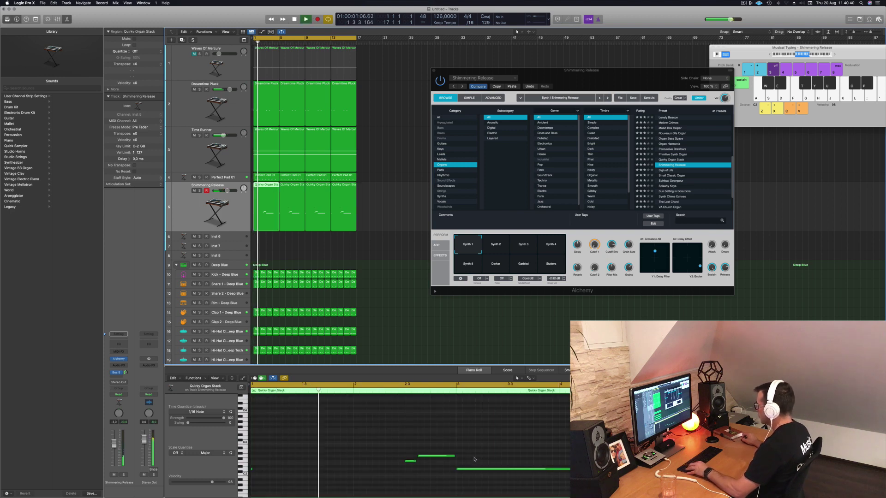
pyautogui.moveTo(475, 471); pyautogui.dragTo(254, 471)
pyautogui.click(251, 470)
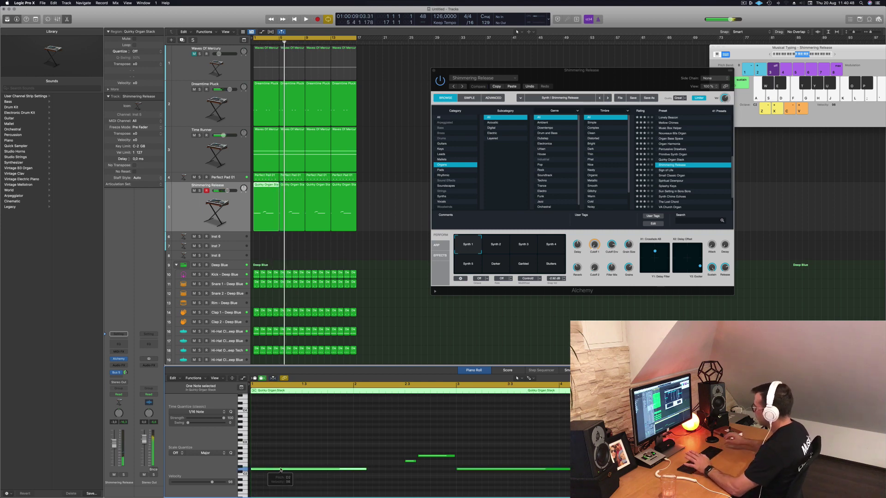
pyautogui.scroll(-2, 369, 455)
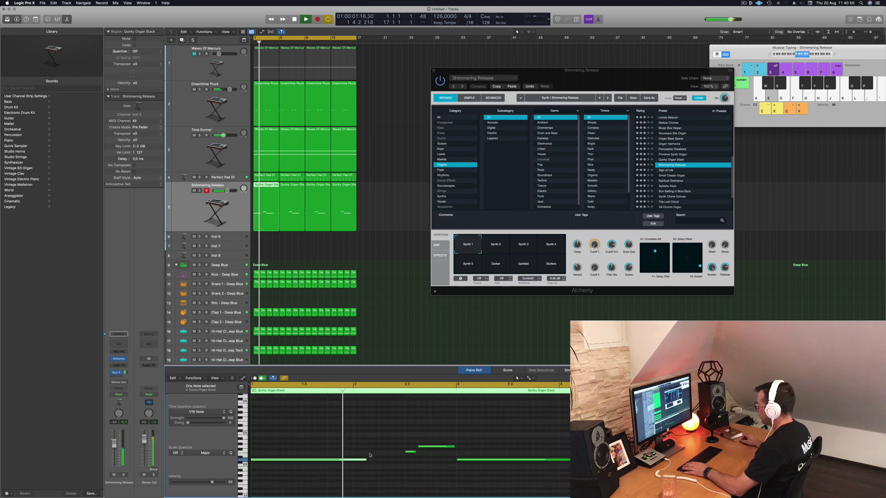
pyautogui.moveTo(365, 459); pyautogui.dragTo(404, 459)
# Cut the first organ region on track 5 down to its first two bars and delete the remaining four-bar regions
pyautogui.keyDown('ctrl'); pyautogui.keyDown('alt'); pyautogui.click(398, 323); pyautogui.keyUp('alt'); pyautogui.keyUp('ctrl')
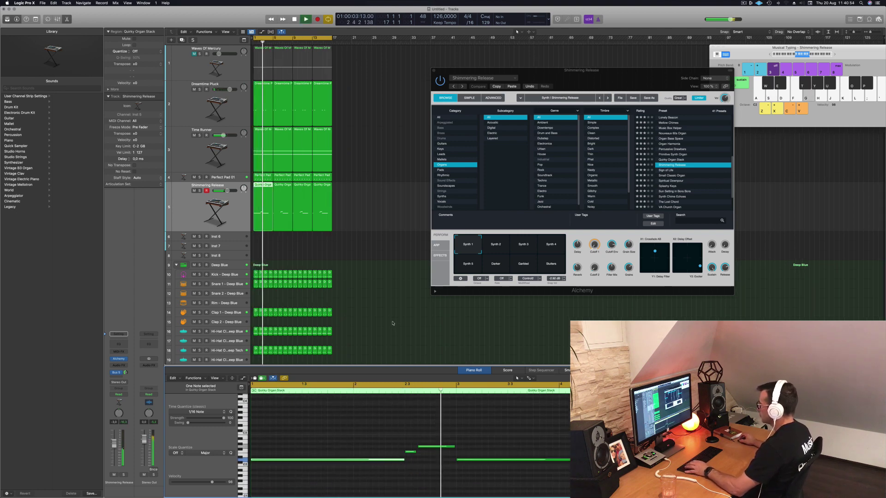
pyautogui.press('Return')
pyautogui.press('Return')
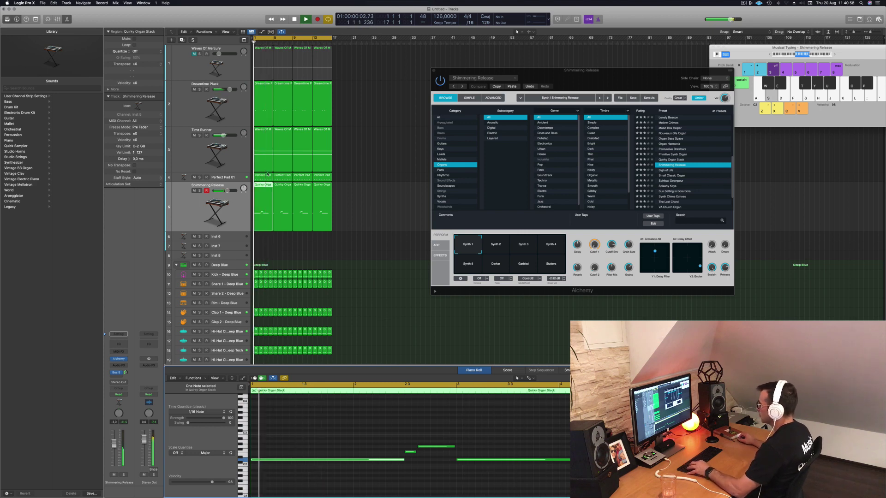
pyautogui.keyDown('shift'); pyautogui.click(259, 184); pyautogui.keyUp('shift')
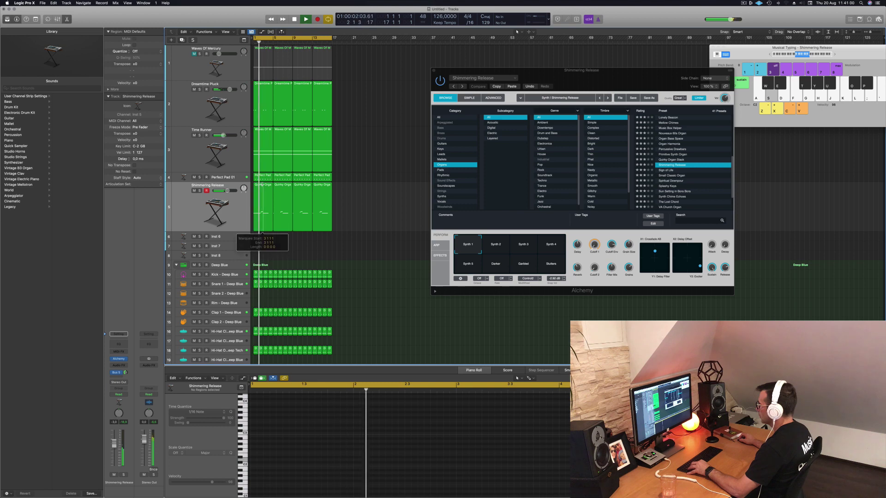
pyautogui.moveTo(261, 184); pyautogui.dragTo(273, 193)
pyautogui.press('Delete')
pyautogui.press('Return')
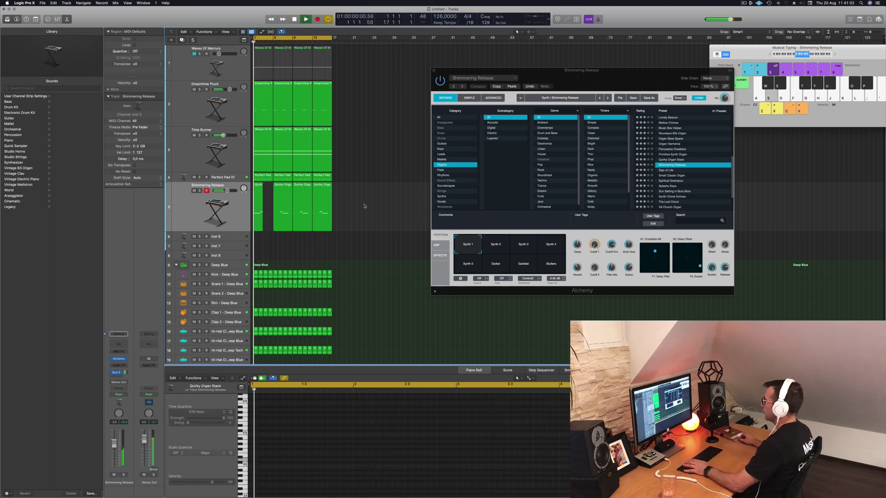
pyautogui.moveTo(364, 205); pyautogui.dragTo(280, 216)
pyautogui.press('Delete')
# Copy the two-bar region repeatedly along track 5 to fill the loop up to bar 17
pyautogui.click(258, 185)
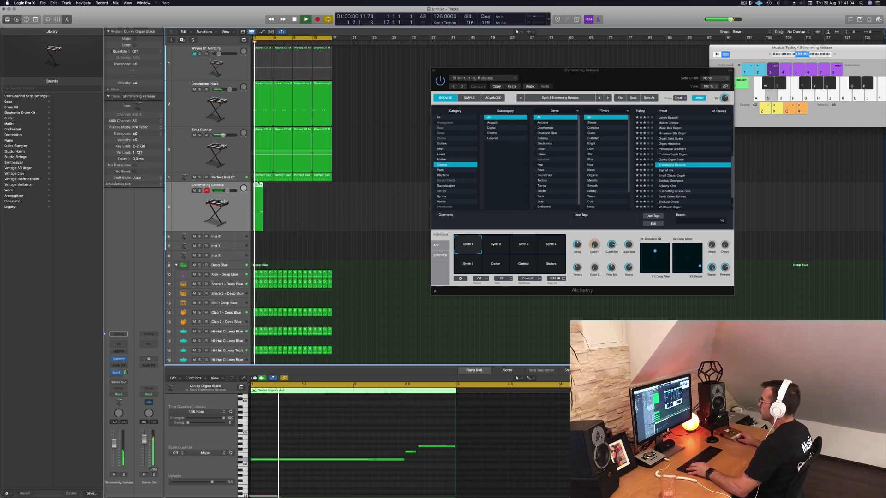
pyautogui.moveTo(258, 185); pyautogui.dragTo(268, 186)
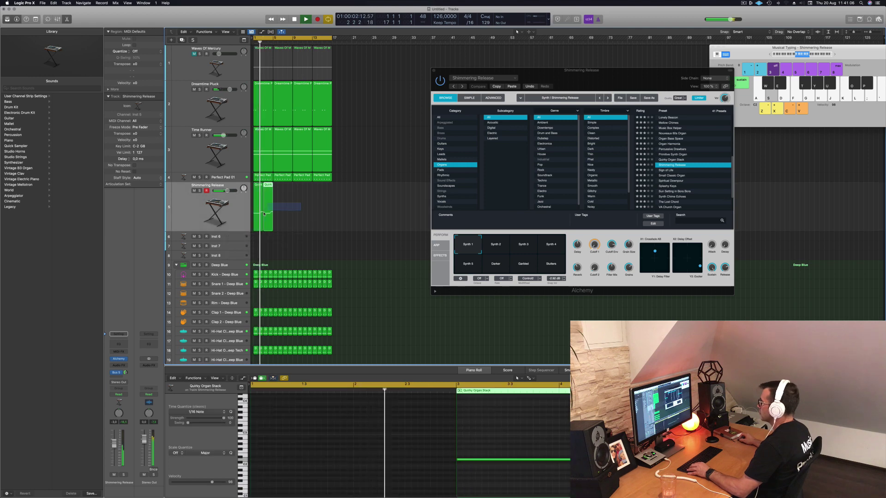
pyautogui.keyDown('shift'); pyautogui.click(259, 189); pyautogui.keyUp('shift')
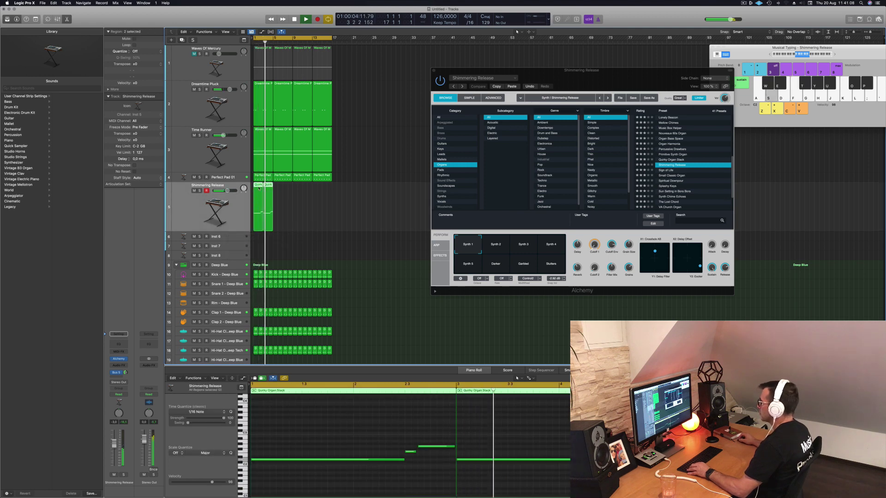
pyautogui.moveTo(259, 186); pyautogui.dragTo(279, 187)
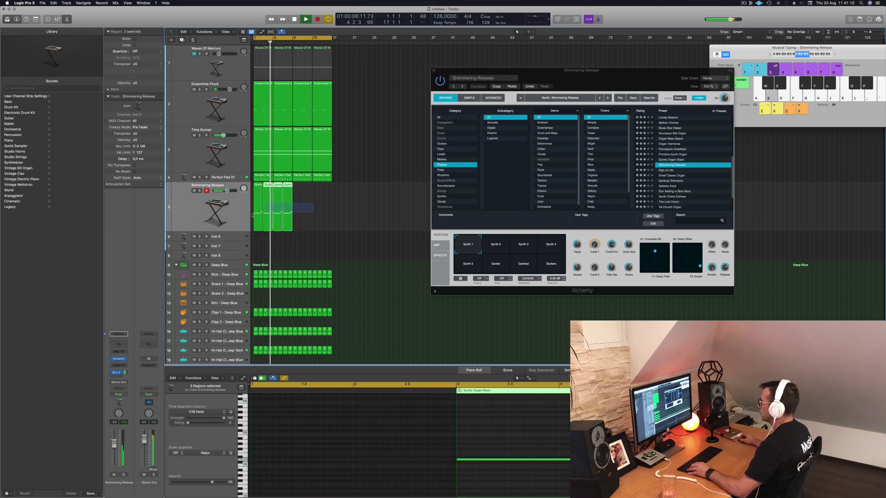
pyautogui.press('super+r')
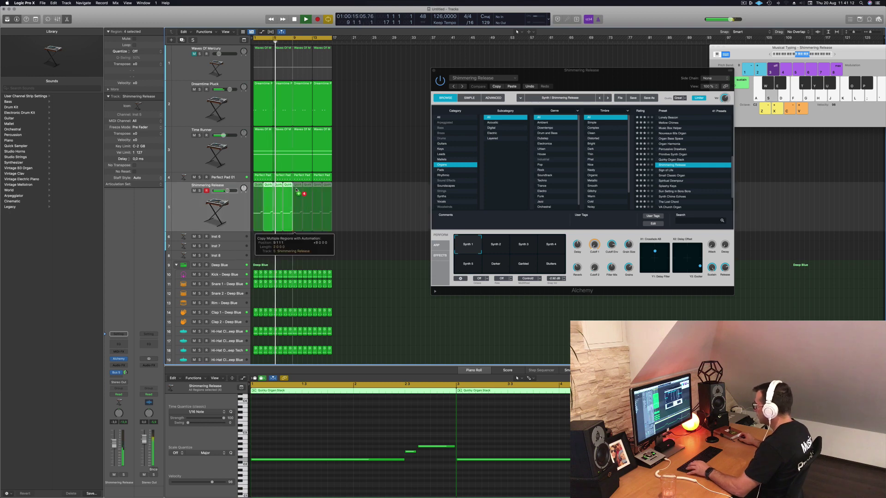
pyautogui.press('Return')
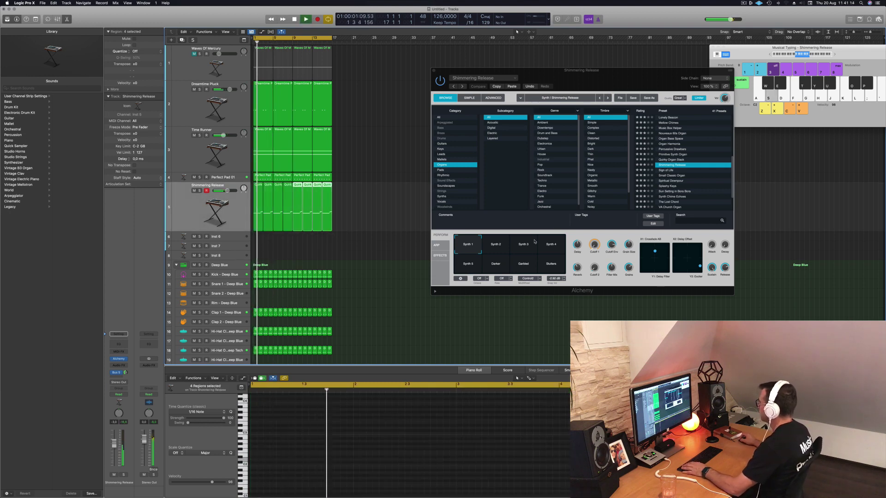
# Compare the Synth 2, Synth 3 and Synth 4 snapshots of Shimmering Release, checking the part soloed and in the mix
pyautogui.click(494, 246)
pyautogui.click(523, 246)
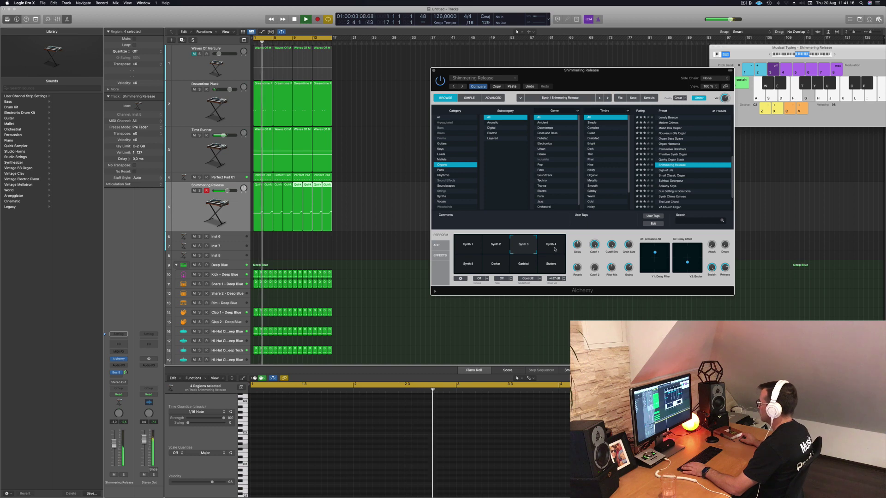
pyautogui.click(555, 249)
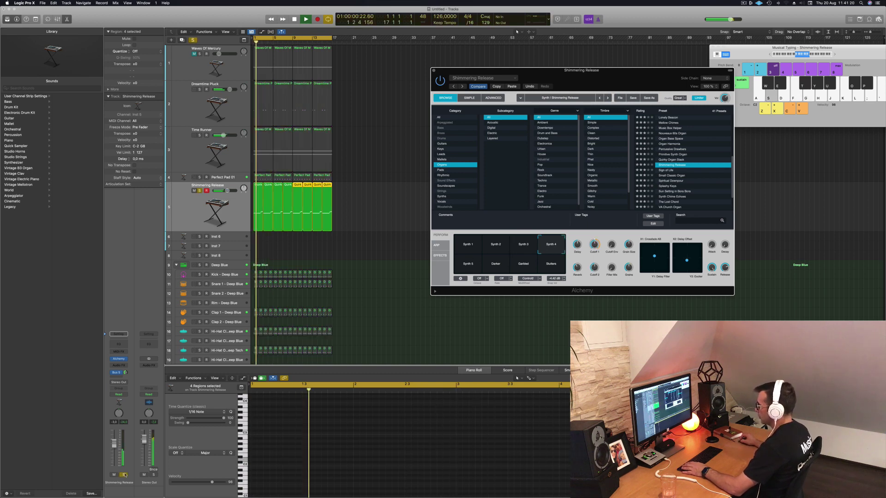
pyautogui.click(114, 441)
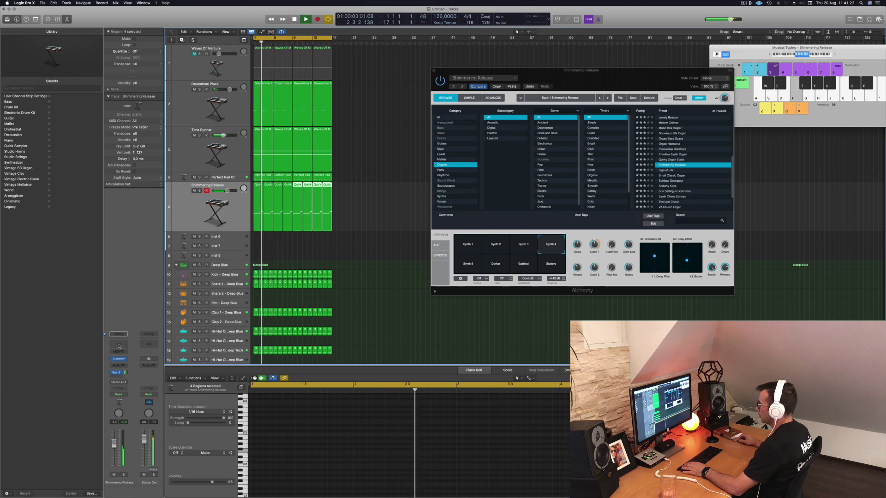
# Add a Channel EQ to the Shimmering Release track with a 12 dB/Oct low cut at 990 Hz
pyautogui.click(118, 343)
pyautogui.moveTo(303, 128); pyautogui.dragTo(536, 143)
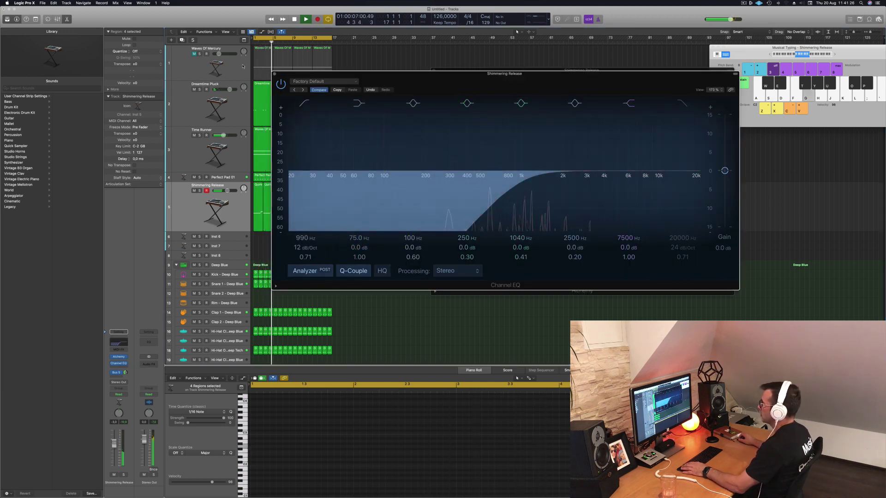
pyautogui.press('super+w')
pyautogui.press('Return')
# Audition the Sign of Life and Small Classic Organ presets from the loop start
pyautogui.click(666, 171)
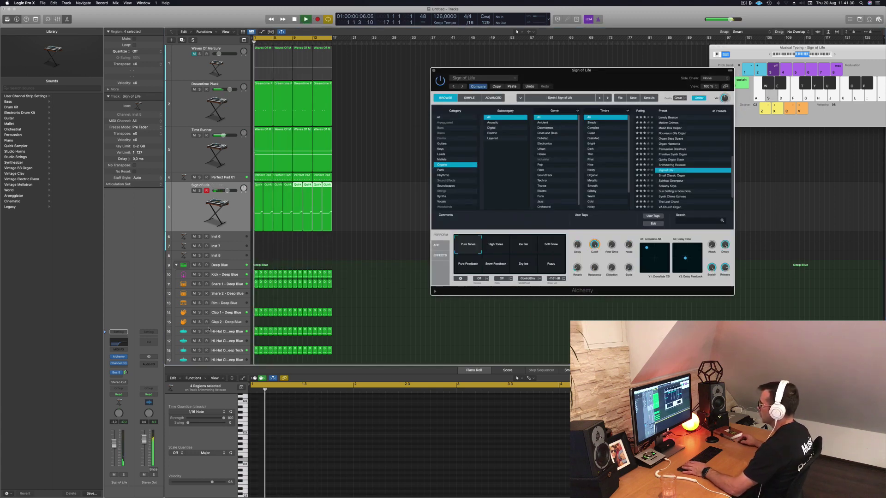
pyautogui.press('Return')
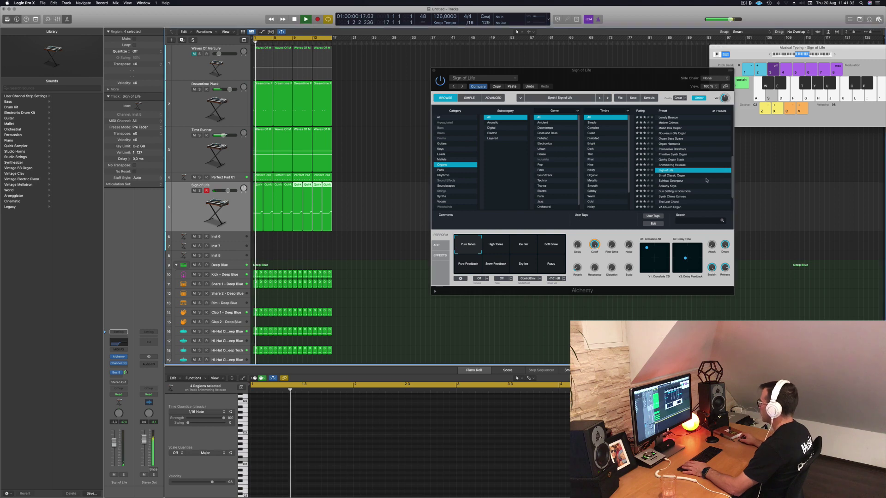
pyautogui.click(673, 176)
pyautogui.press('Return')
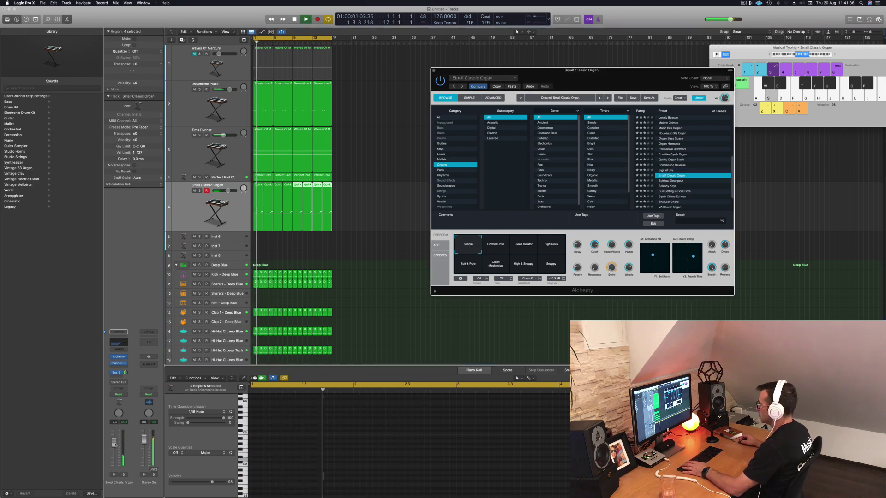
# Set the Channel EQ's low cut to 450 Hz with a Q of 0.88 and lower the track's volume
pyautogui.click(118, 363)
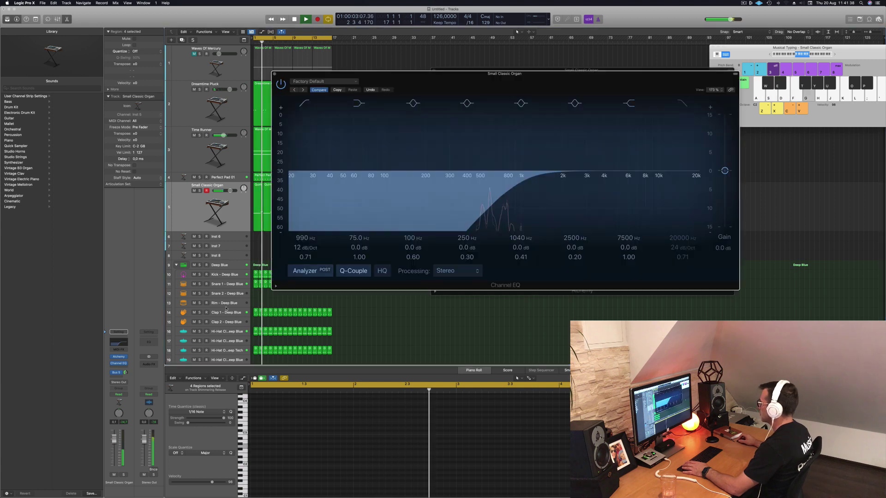
pyautogui.moveTo(406, 173); pyautogui.dragTo(474, 181)
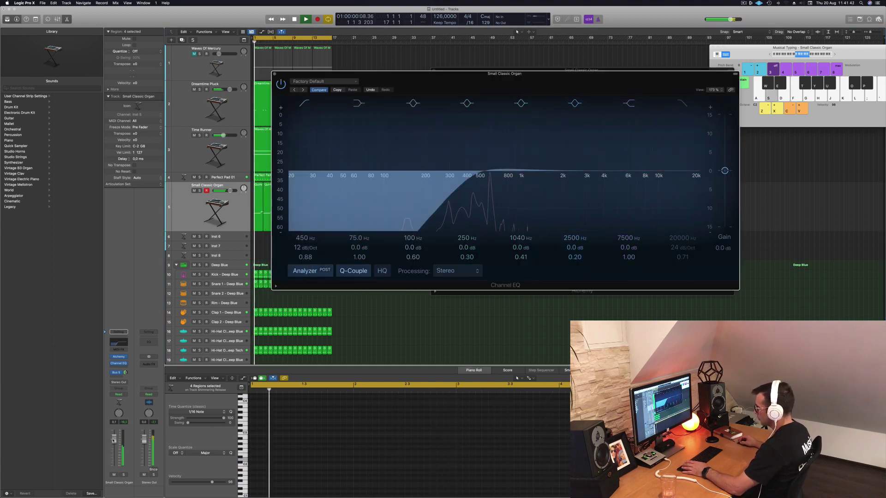
pyautogui.press('super+w')
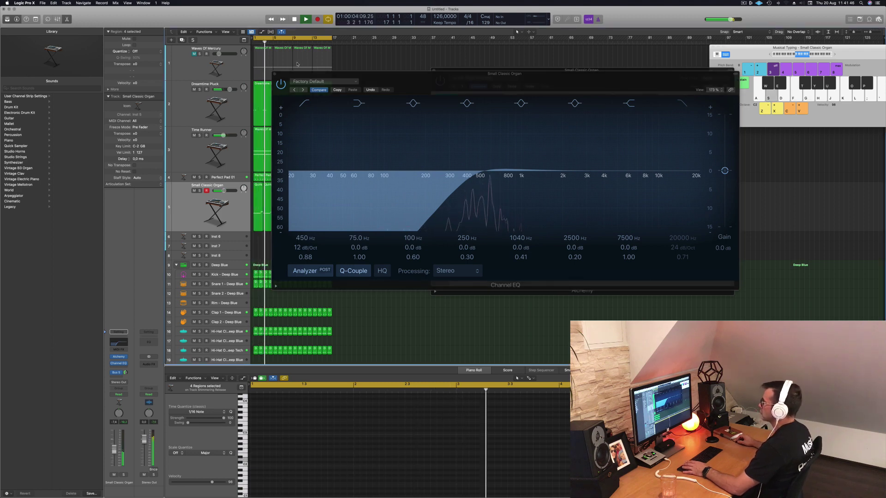
pyautogui.click(275, 74)
pyautogui.press('Return')
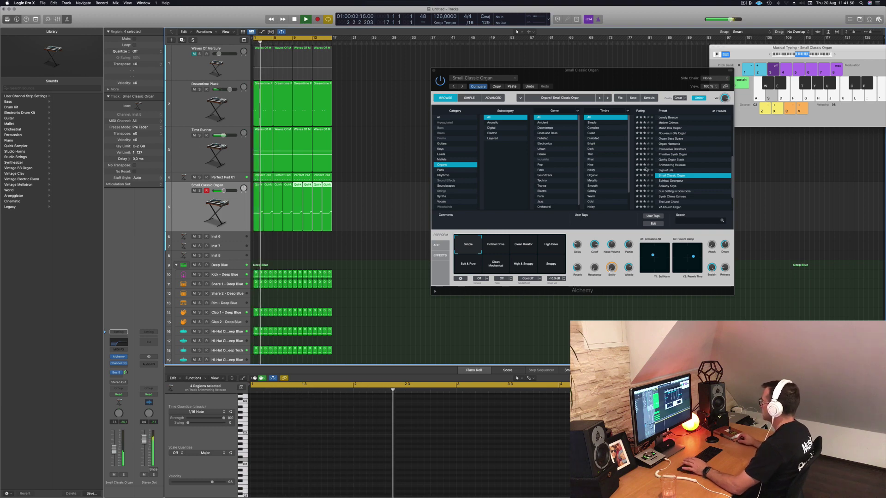
# Audition the Spiritual Downpour, Splashy Keys, Sun Setting in Bora Bora and Synth Chime Echoes presets against the mix
pyautogui.click(673, 181)
pyautogui.press('Return')
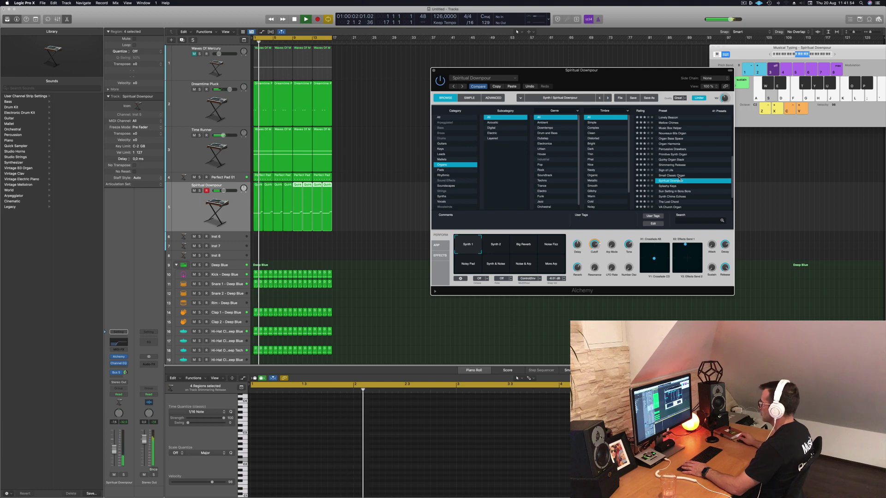
pyautogui.click(667, 186)
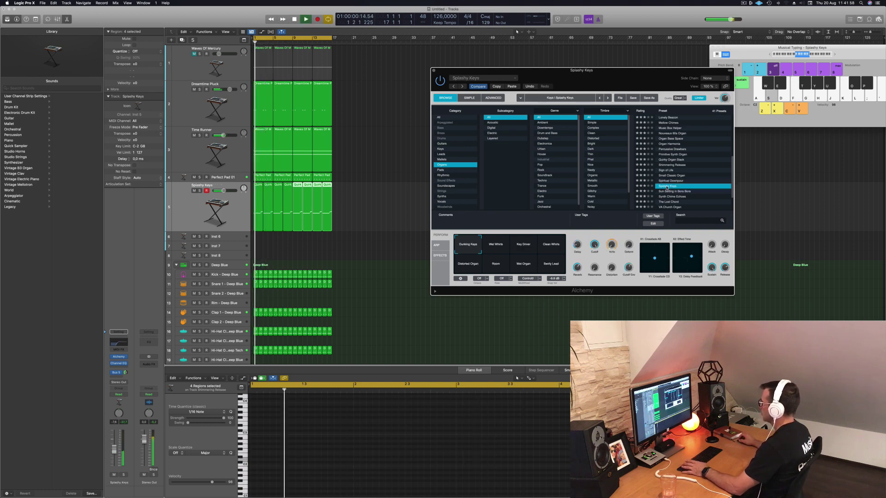
pyautogui.click(682, 191)
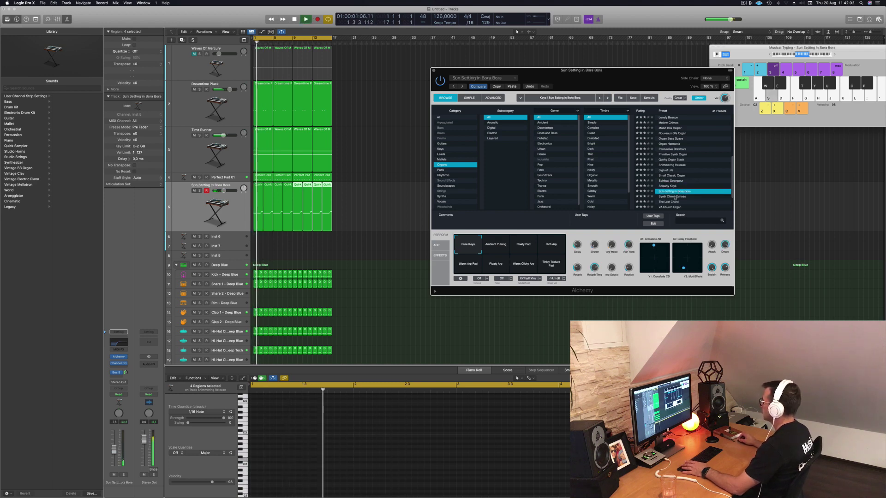
pyautogui.click(675, 197)
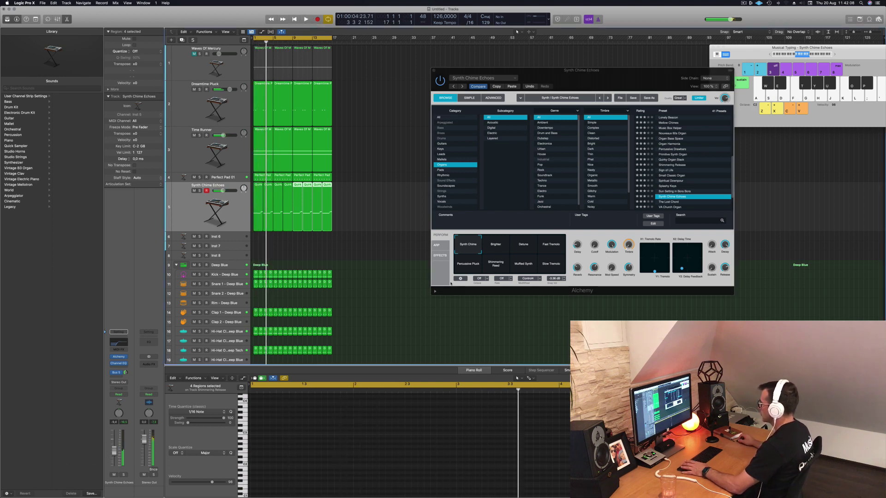
# Compare the Synth Chime Echoes snapshots from Brighter through Shimmering Reed to Slow Tremolo, adjusting the track's volume while listening
pyautogui.click(496, 247)
pyautogui.click(530, 247)
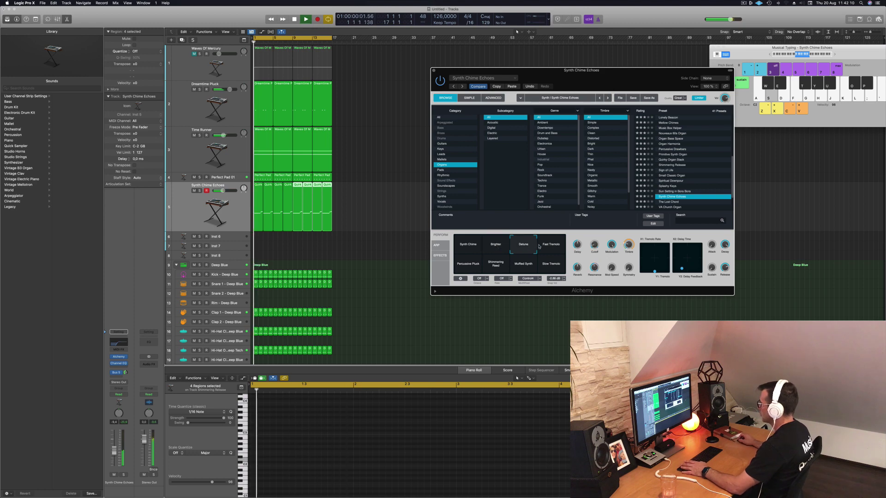
pyautogui.click(551, 247)
pyautogui.click(470, 264)
pyautogui.click(500, 265)
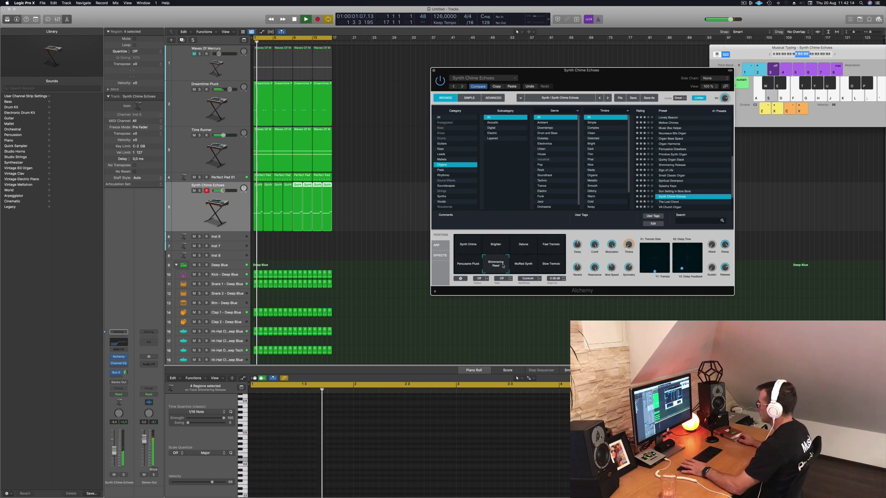
pyautogui.click(114, 447)
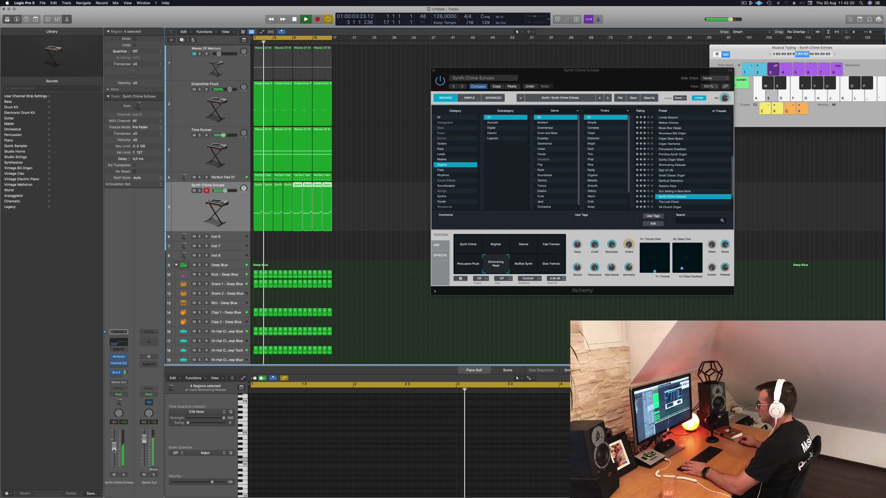
pyautogui.click(527, 264)
pyautogui.click(551, 264)
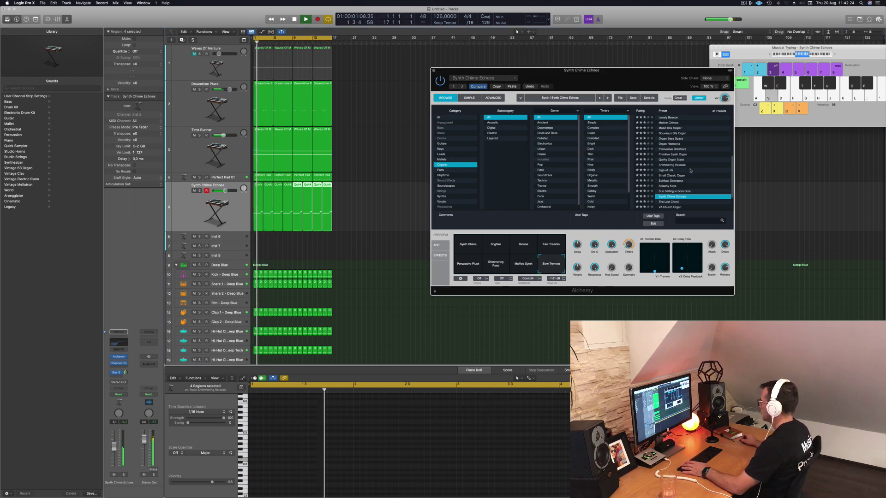
# Try the Gong Pad preset, and load the Godsender preset on track 5
pyautogui.scroll(3, 690, 171)
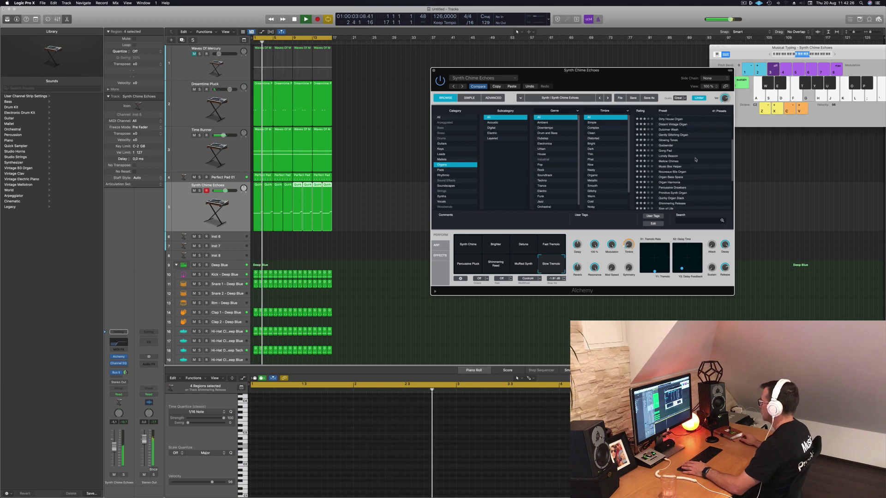
pyautogui.click(663, 151)
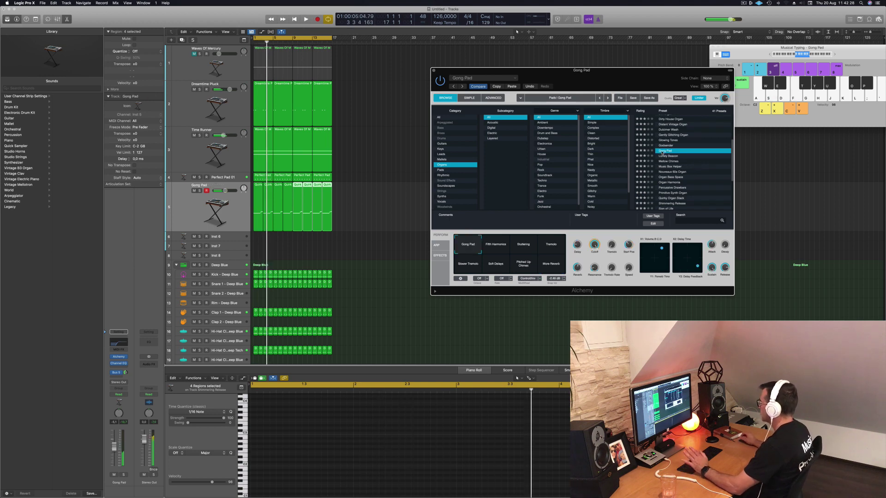
pyautogui.click(666, 146)
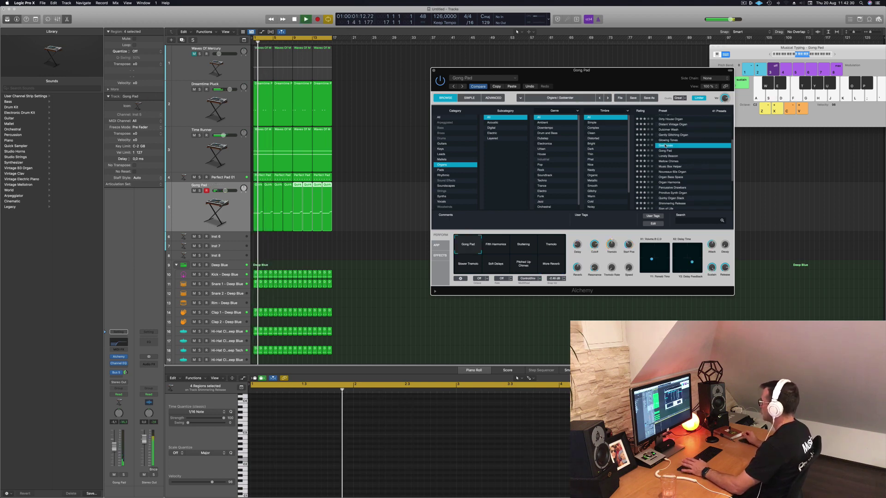
# Select all regions on track 5 to show their notes in the Piano Roll, and replay the loop
pyautogui.press('super+a')
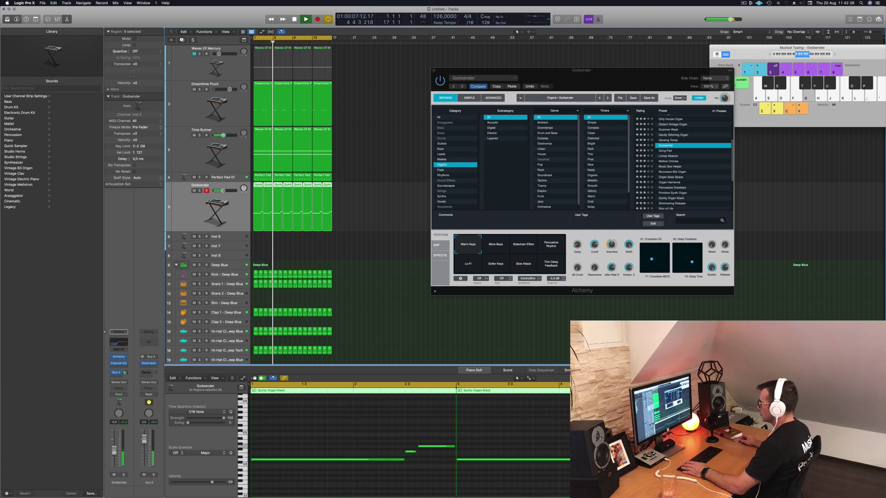
pyautogui.press('space')
pyautogui.press('Tab')
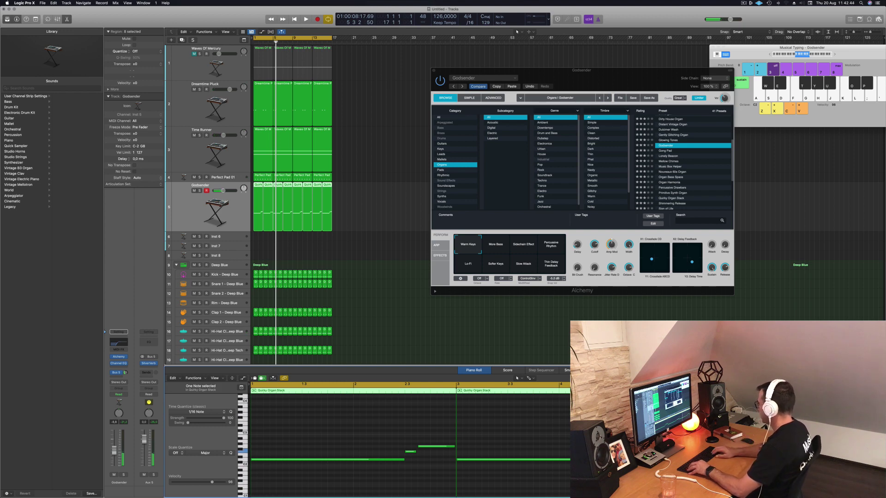
pyautogui.press('space')
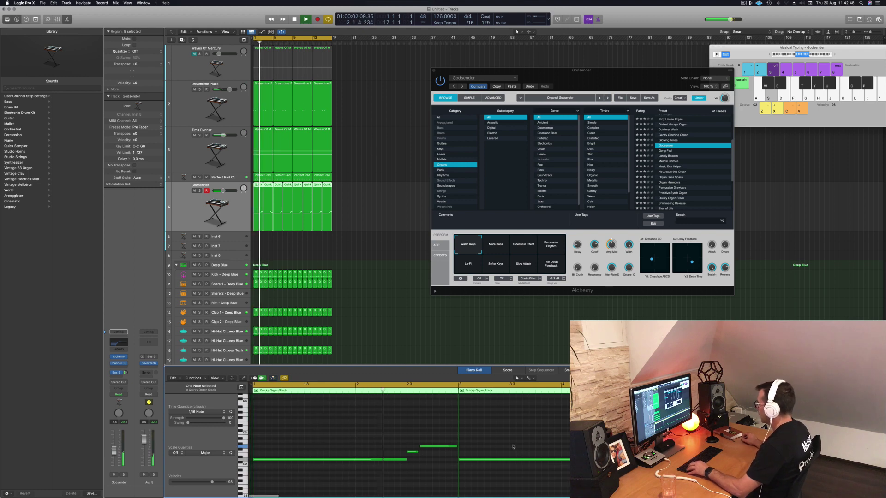
# Delete the track 5 regions after the first two, and copy this pair repeatedly to fill the loop up to bar 17
pyautogui.moveTo(358, 189); pyautogui.dragTo(279, 203)
pyautogui.press('Delete')
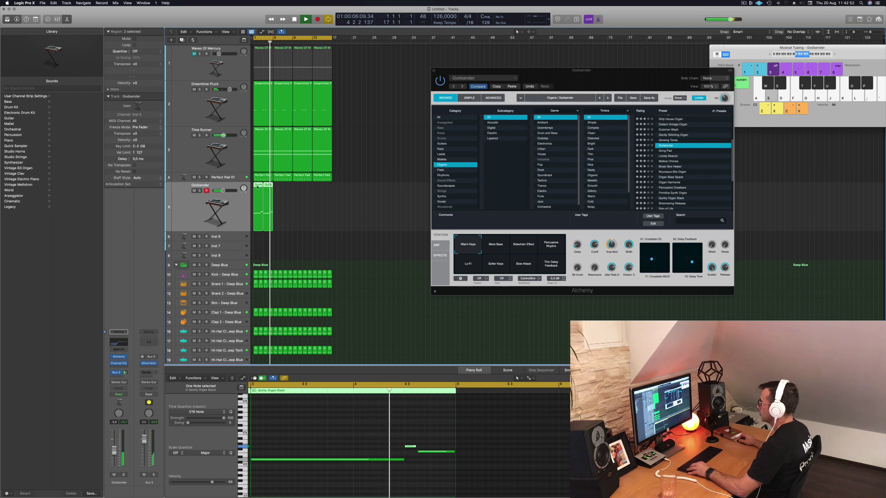
pyautogui.moveTo(257, 186); pyautogui.dragTo(296, 188)
pyautogui.click(743, 3)
pyautogui.click(673, 20)
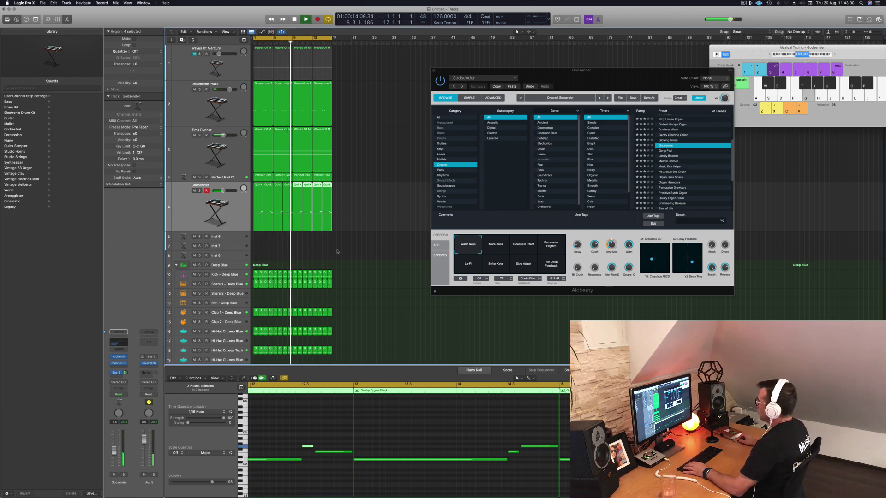
# Audition the Dirty House Organ, 60s Vintage Organ, Additive Church Organ, Before The Storm, Calm And Storm and Celestial Organ presets on track 5
pyautogui.scroll(2, 675, 150)
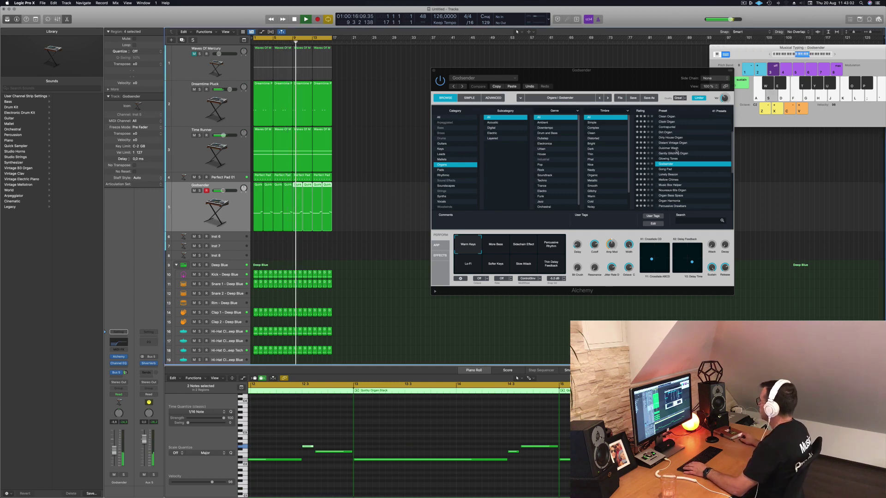
pyautogui.click(670, 137)
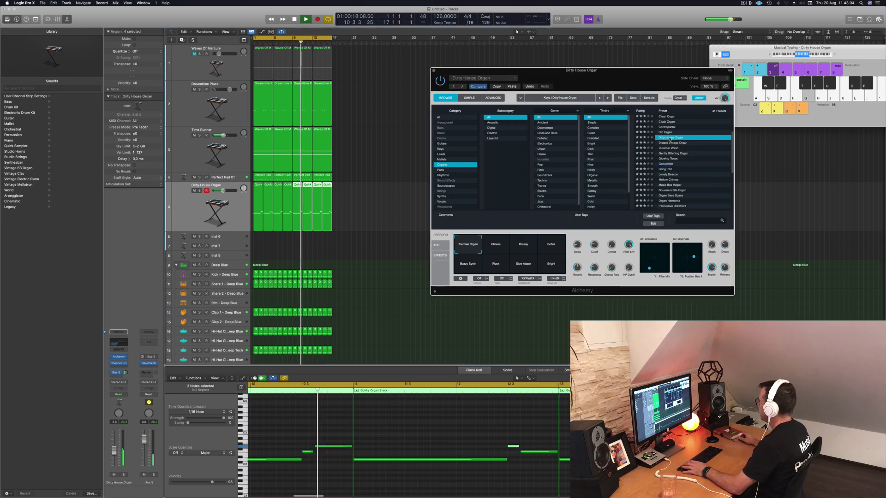
pyautogui.scroll(3, 670, 130)
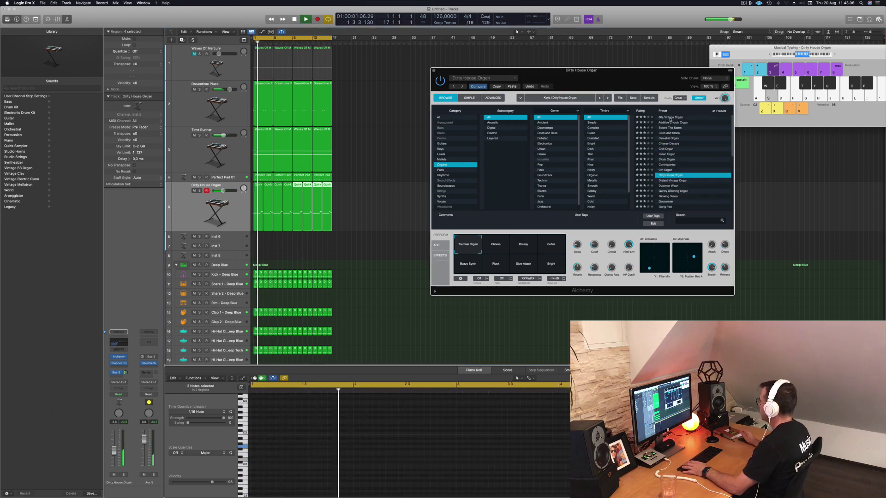
pyautogui.click(670, 118)
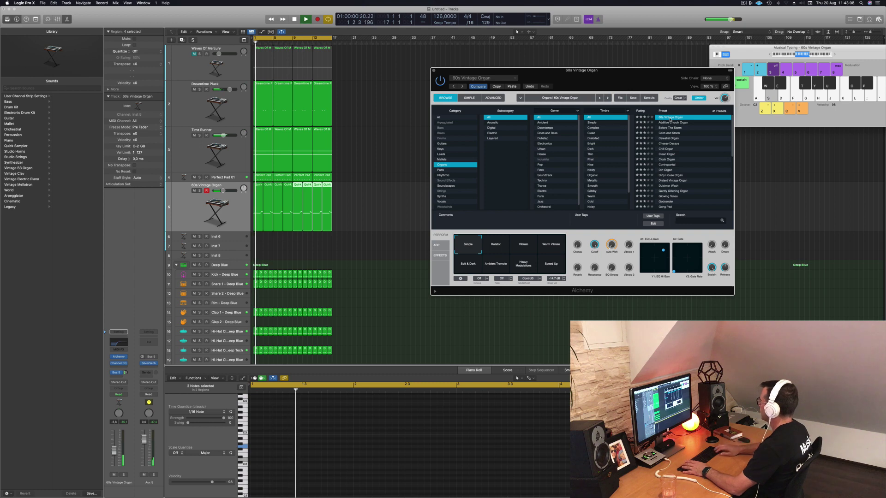
pyautogui.press('Down')
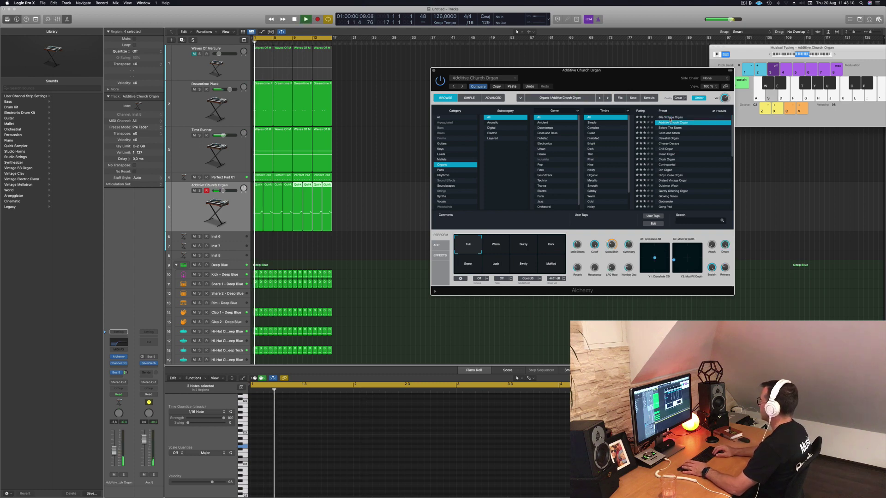
pyautogui.press('Down')
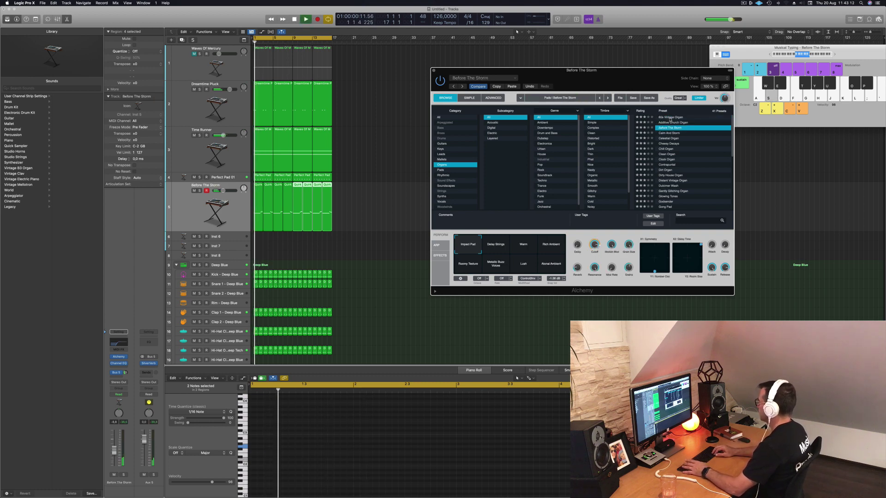
pyautogui.press('Down')
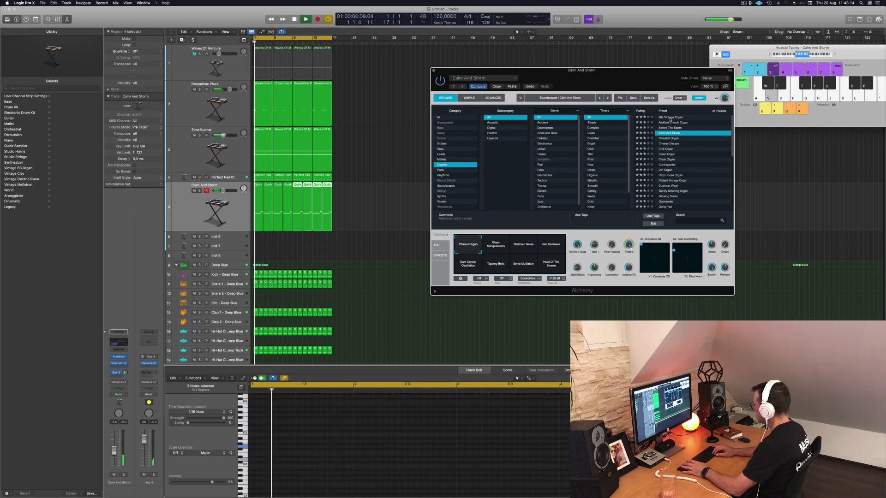
pyautogui.press('Down')
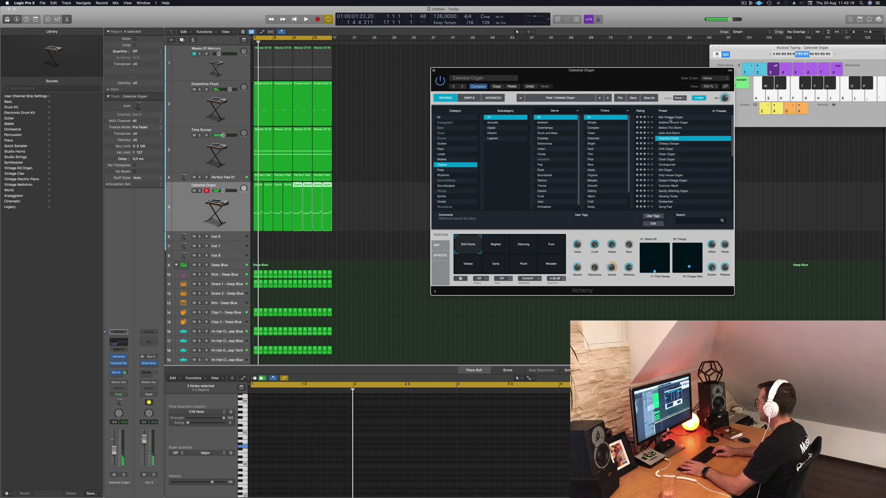
# Try the Cheesy Decays preset and compare its Brighter, Detune, Percussive Pluck, Shimmering Reed, Muffled Synth and Slow Tremolo snapshots
pyautogui.press('Down')
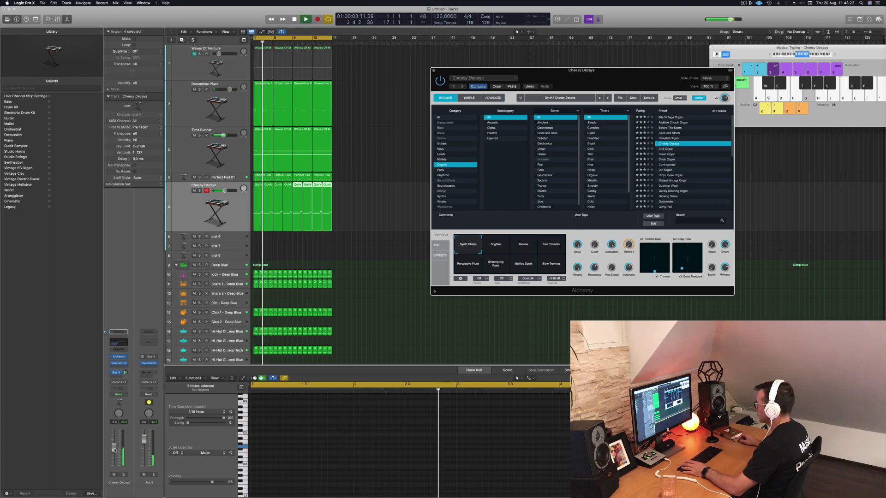
pyautogui.click(502, 245)
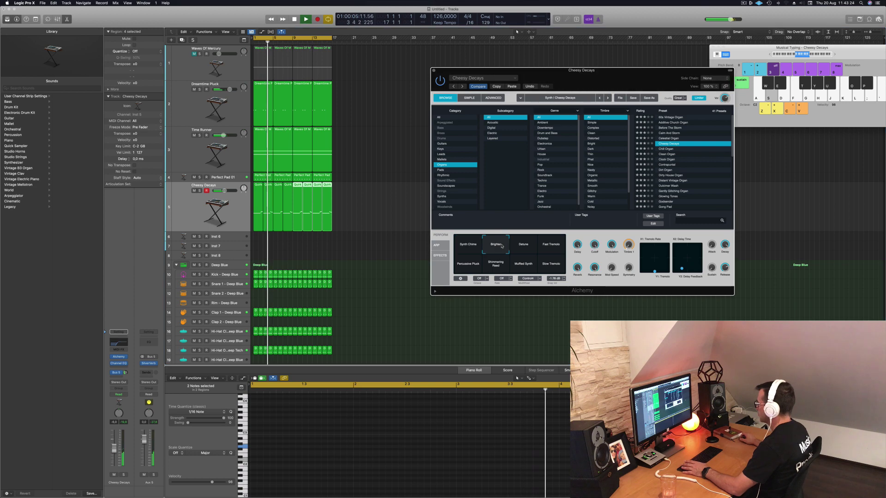
pyautogui.click(529, 246)
pyautogui.click(469, 266)
pyautogui.click(496, 264)
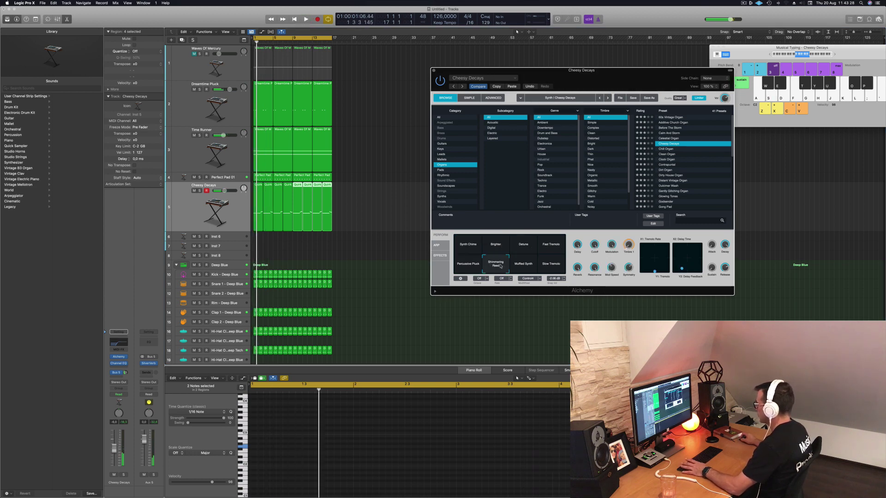
pyautogui.click(523, 265)
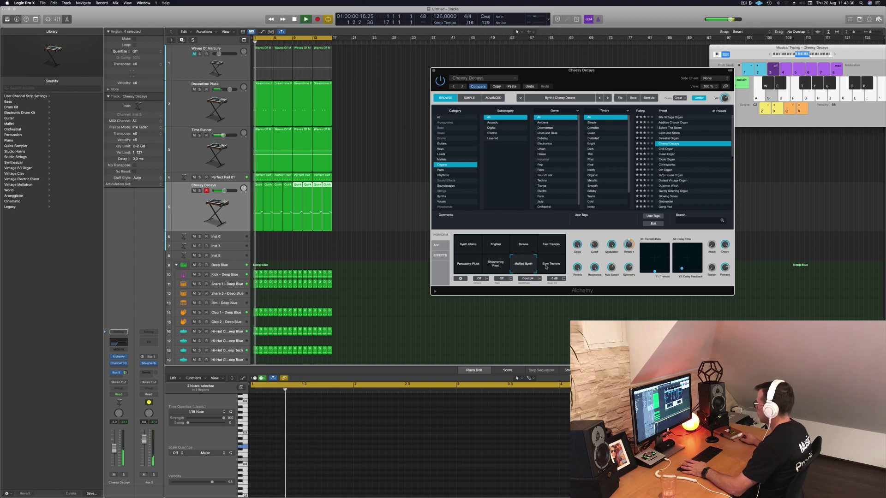
pyautogui.click(546, 266)
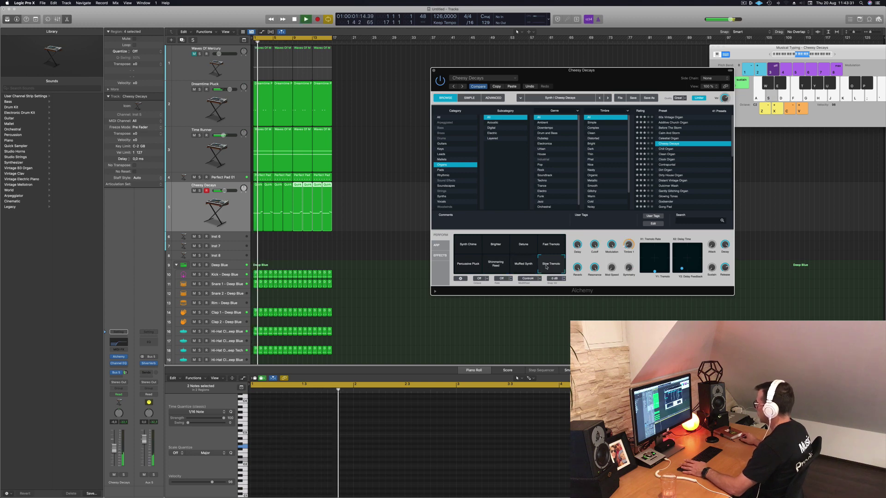
# Audition the Chill Organ, Clean Organ, Dirt Organ, Dulcimer Wash, Gently Glitching Organ and Glowing Tones presets, adjusting the track's volume while listening
pyautogui.click(670, 150)
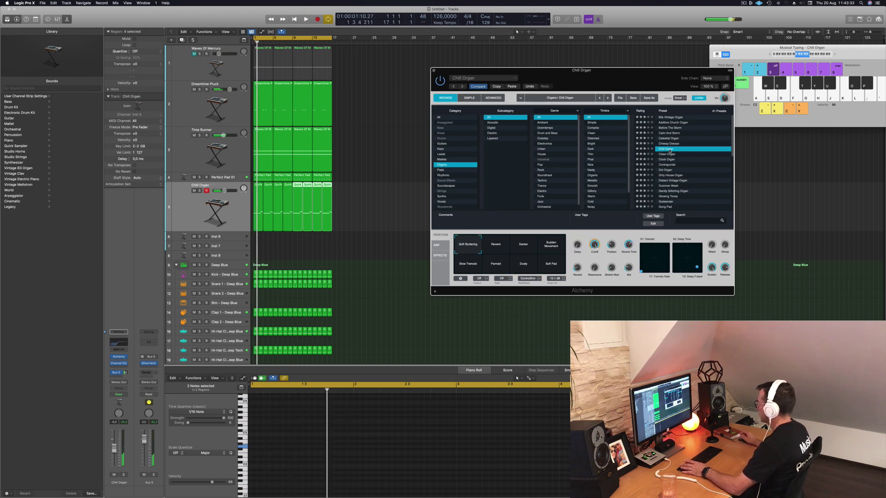
pyautogui.click(666, 155)
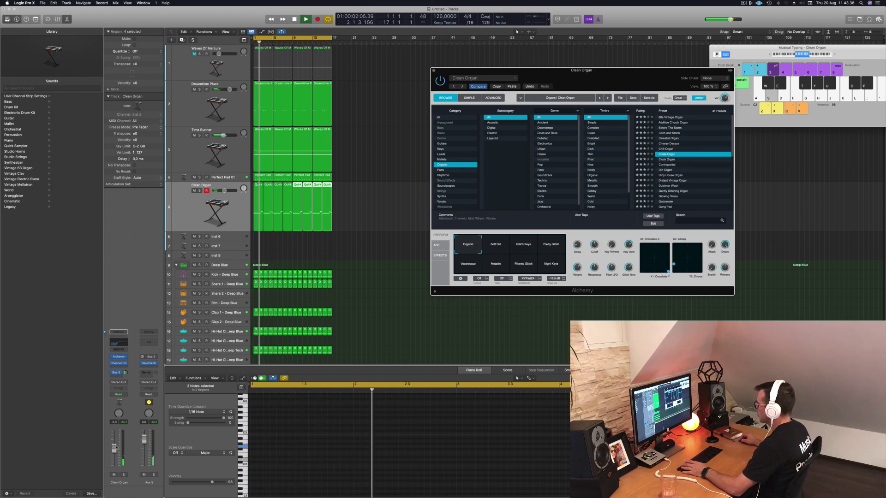
pyautogui.moveTo(114, 450); pyautogui.dragTo(116, 448)
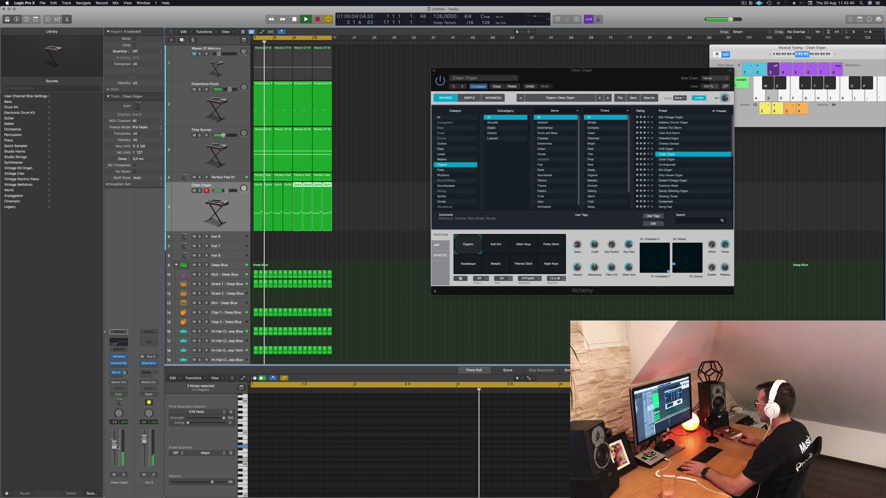
pyautogui.click(666, 171)
pyautogui.press('space')
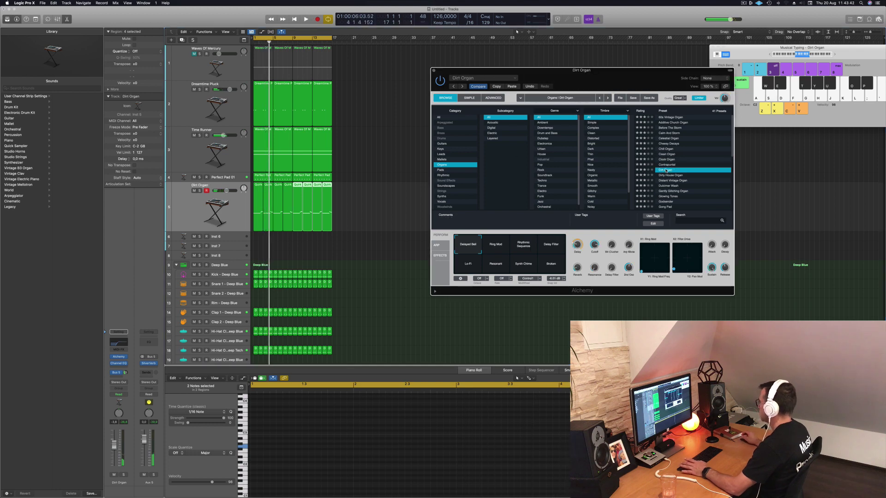
pyautogui.click(667, 186)
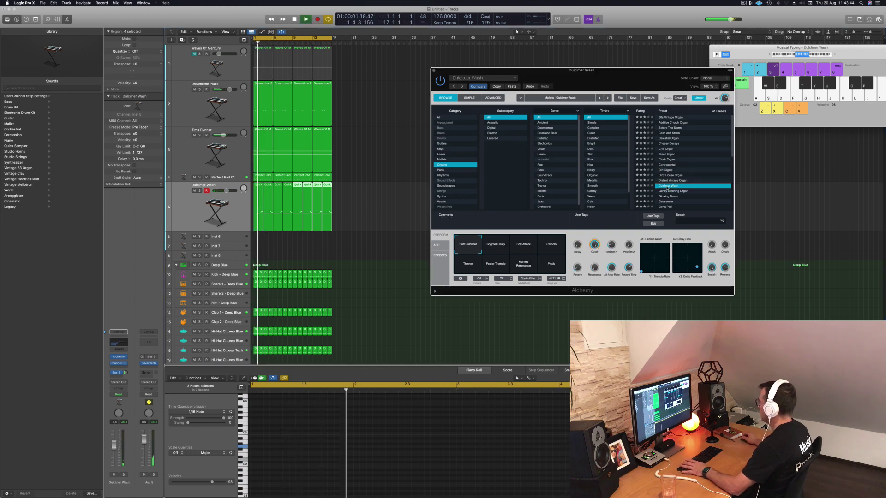
pyautogui.click(672, 191)
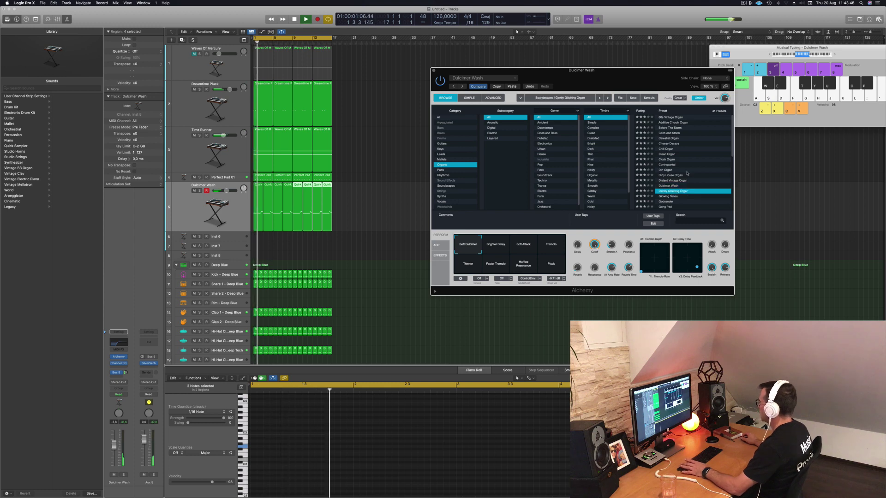
pyautogui.scroll(-2, 705, 171)
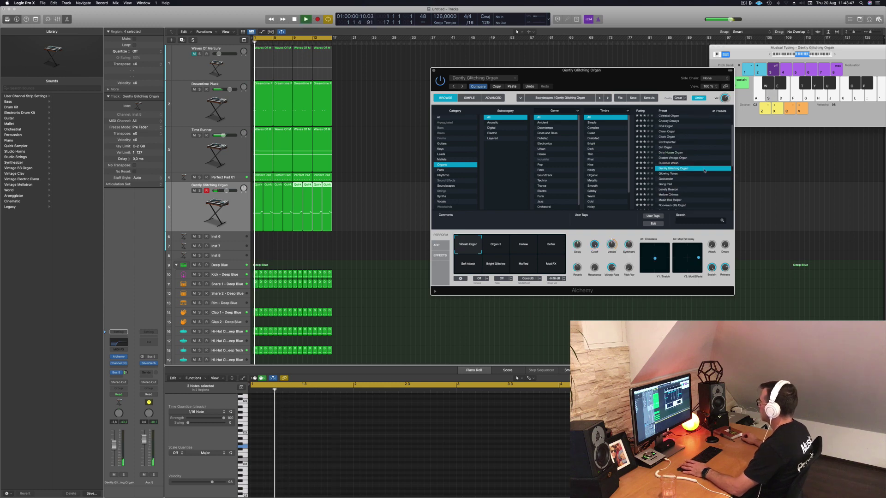
pyautogui.click(665, 174)
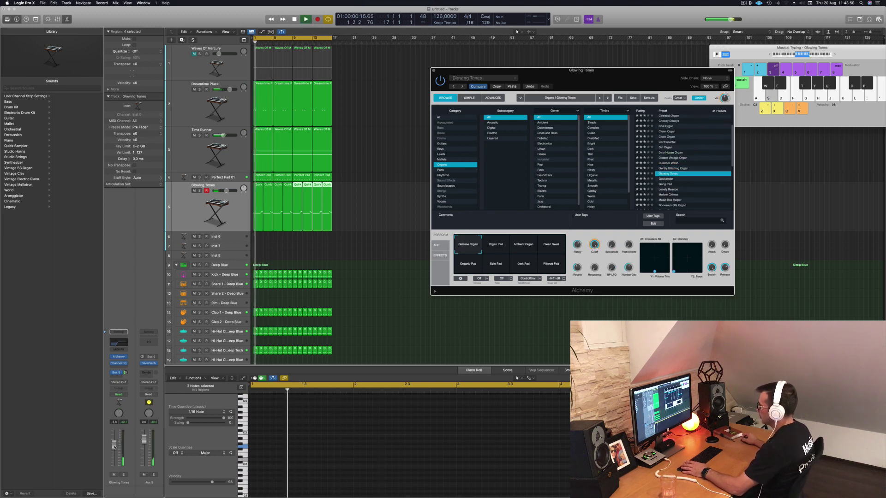
# Load the Godsender preset, compare its snapshots including More Bass, Percussive Rhythm and Slow Attack, settle on Warm Keys, and close Alchemy
pyautogui.press('Down')
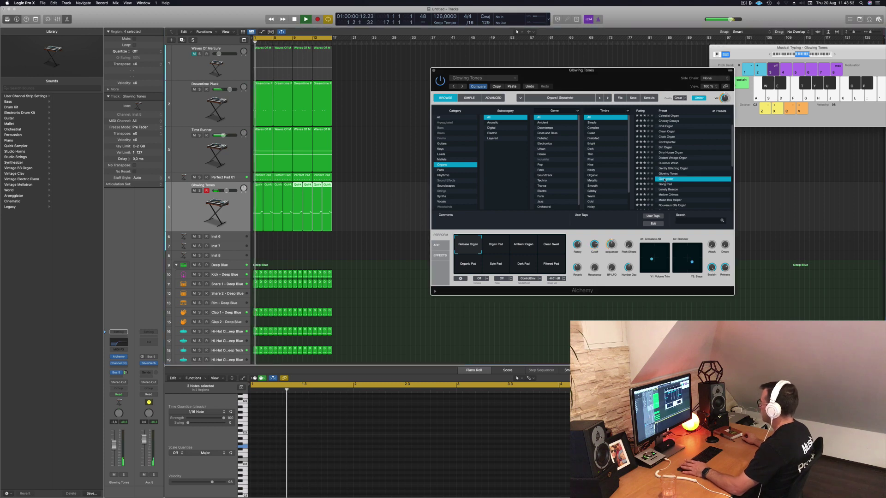
pyautogui.press('Return')
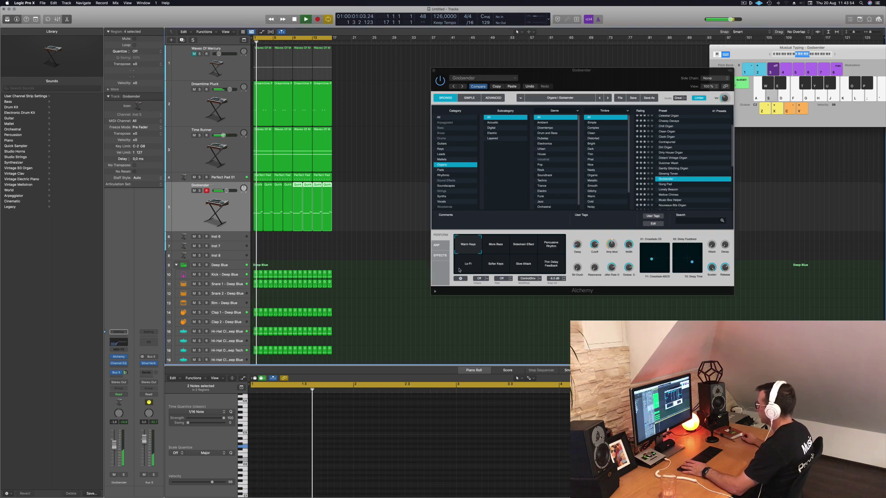
pyautogui.click(493, 249)
pyautogui.click(529, 250)
pyautogui.click(551, 247)
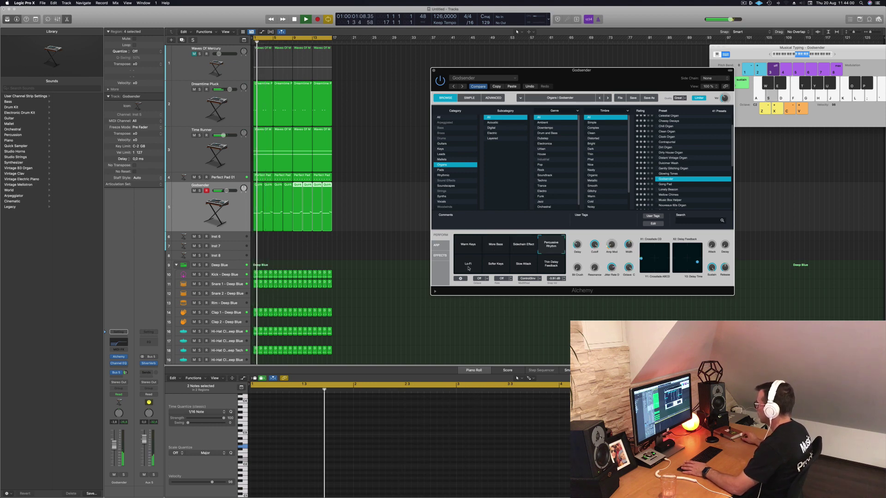
pyautogui.click(498, 266)
pyautogui.click(531, 266)
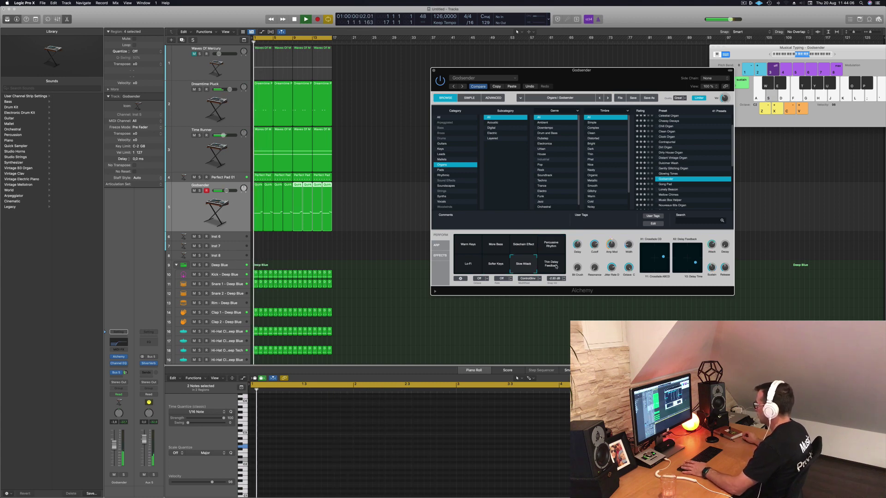
pyautogui.click(492, 266)
pyautogui.click(467, 244)
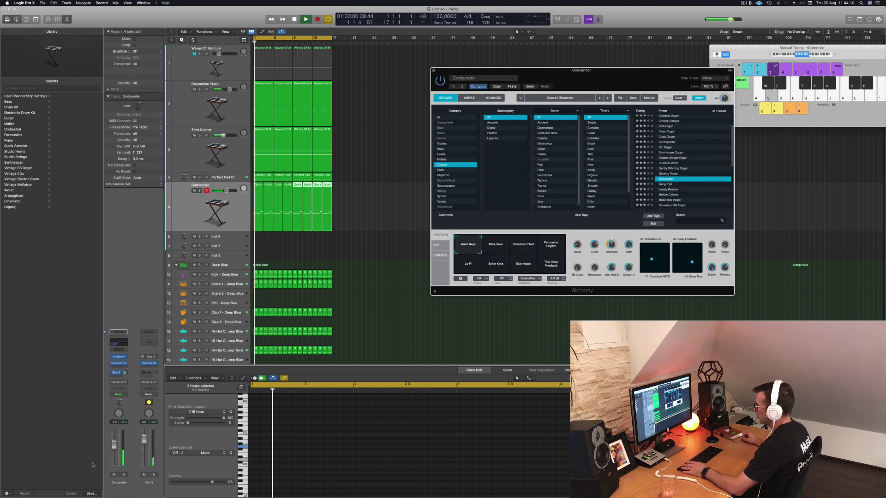
pyautogui.click(338, 135)
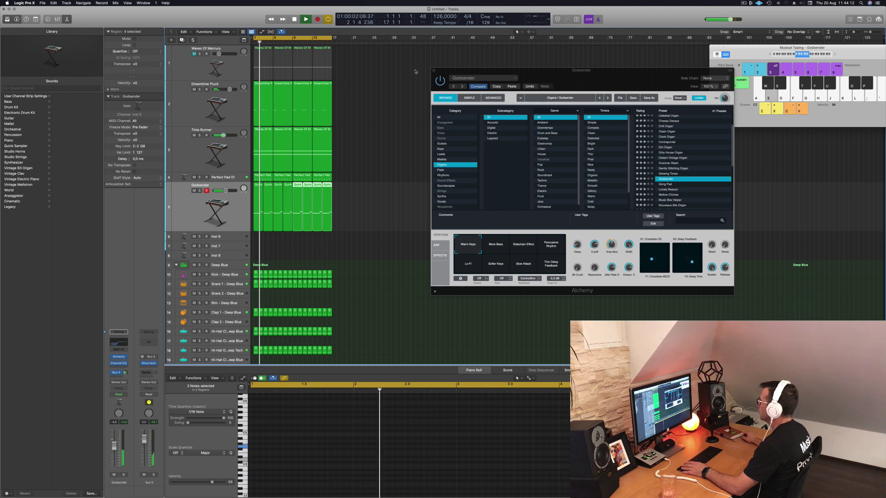
pyautogui.click(432, 70)
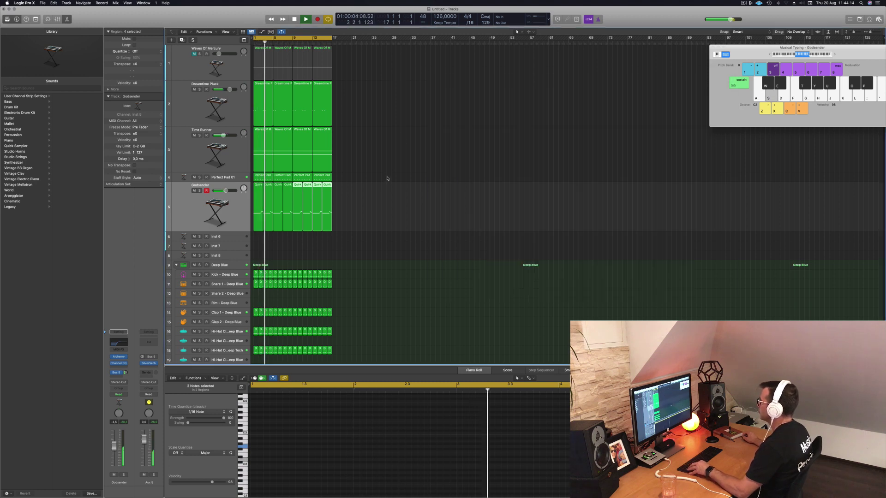
# Apply a 148 Hz, 12 dB/Oct low-cut filter to the Godsender track in its Channel EQ, close the EQ and deselect the regions
pyautogui.press('super+Up')
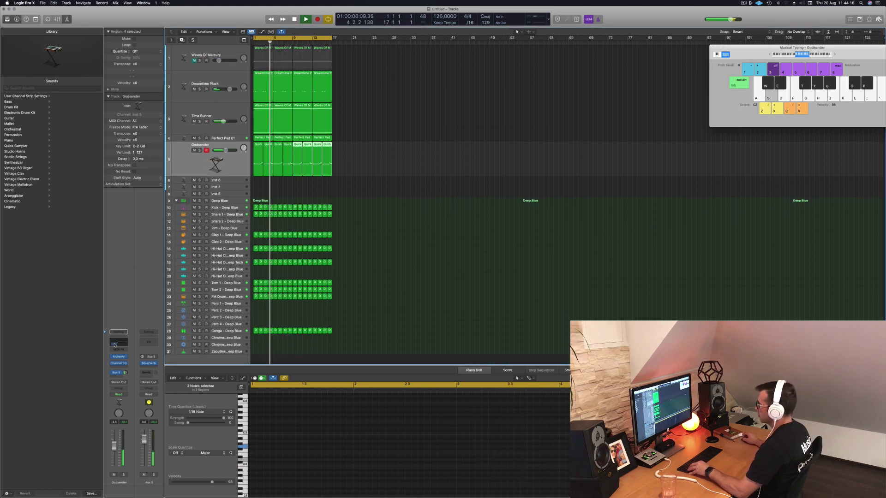
pyautogui.press('v')
pyautogui.moveTo(474, 182); pyautogui.dragTo(412, 183)
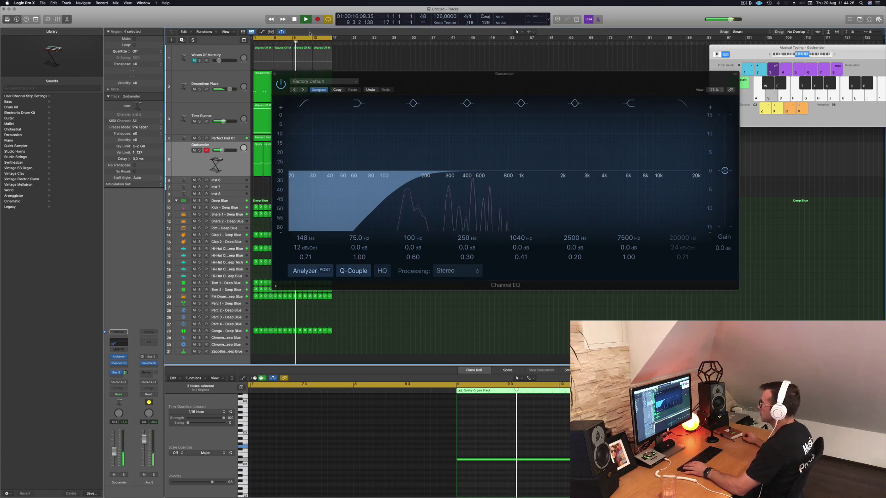
pyautogui.click(275, 74)
pyautogui.click(390, 162)
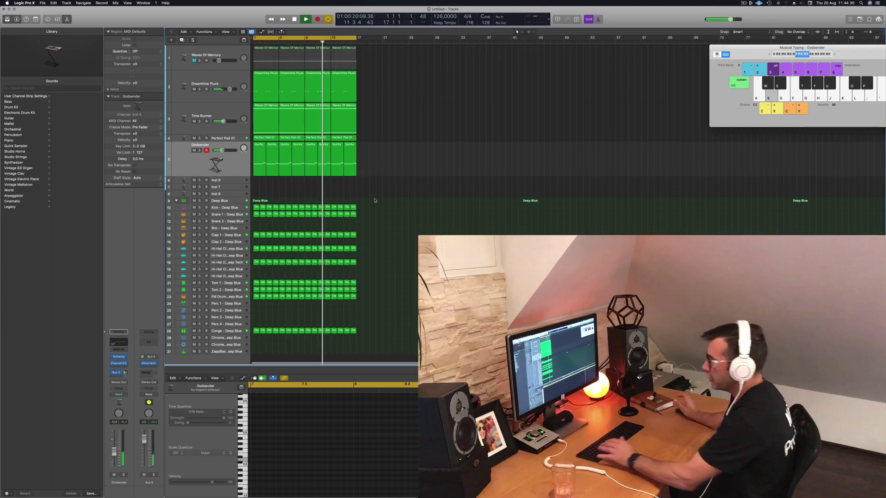